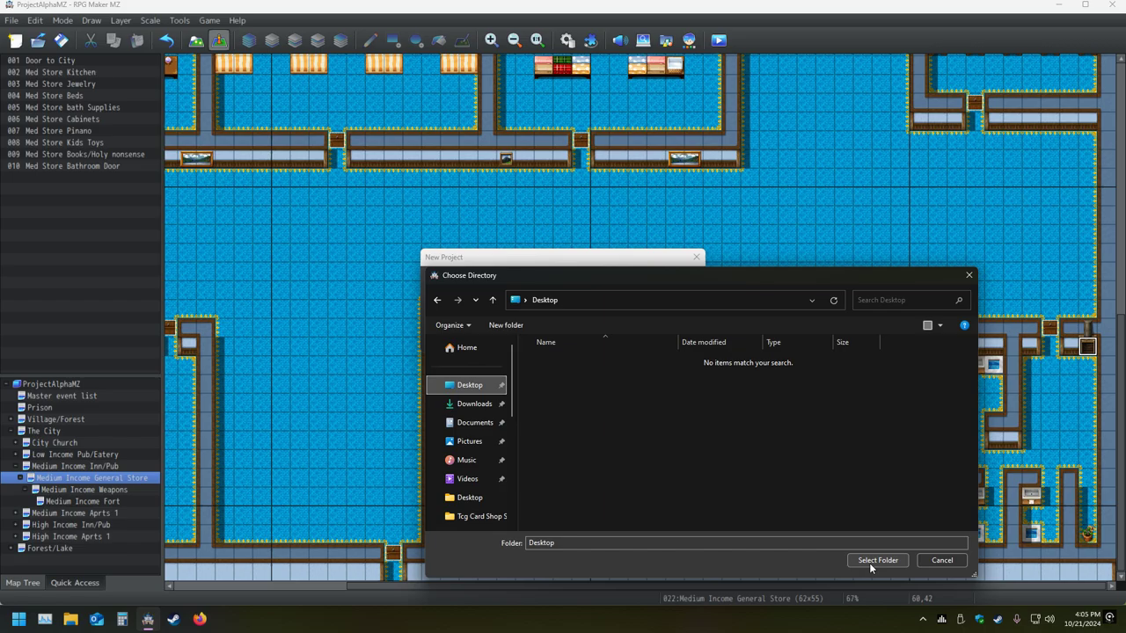
Choose the Desktop as the new project's location and try to delete the OneDrive folder from the path
left_click(899, 560)
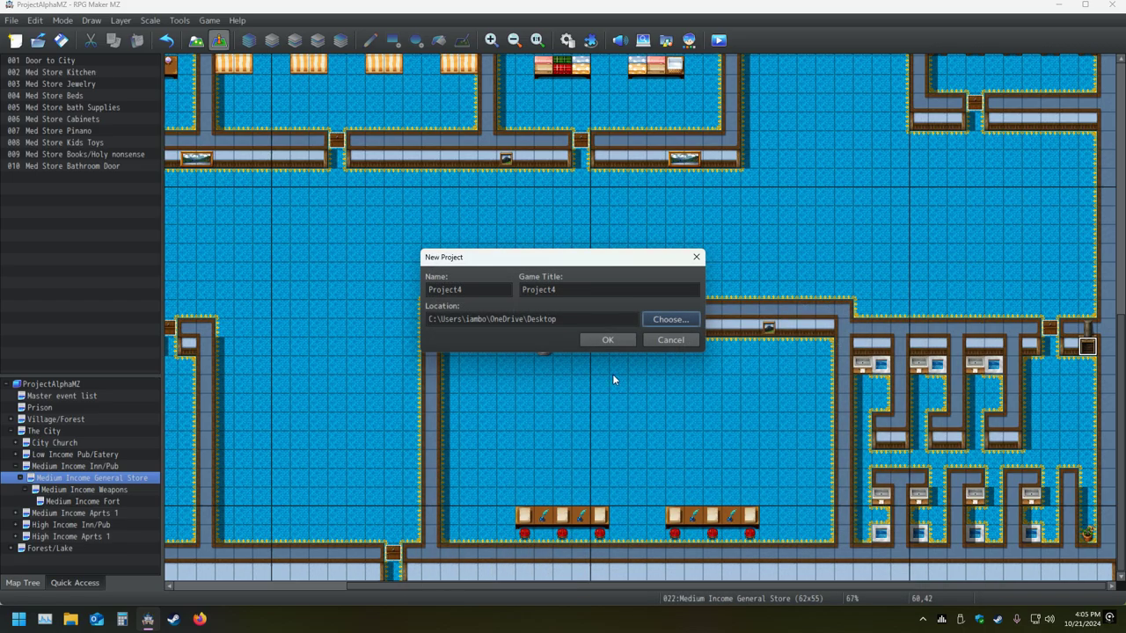
triple_click(523, 322)
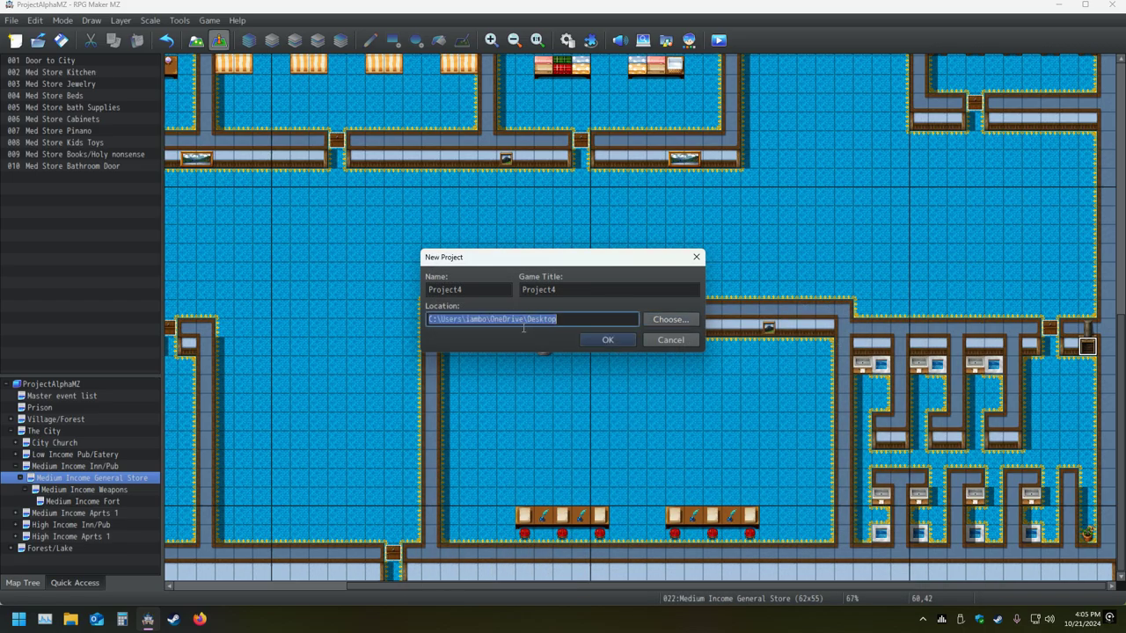
left_click(522, 322)
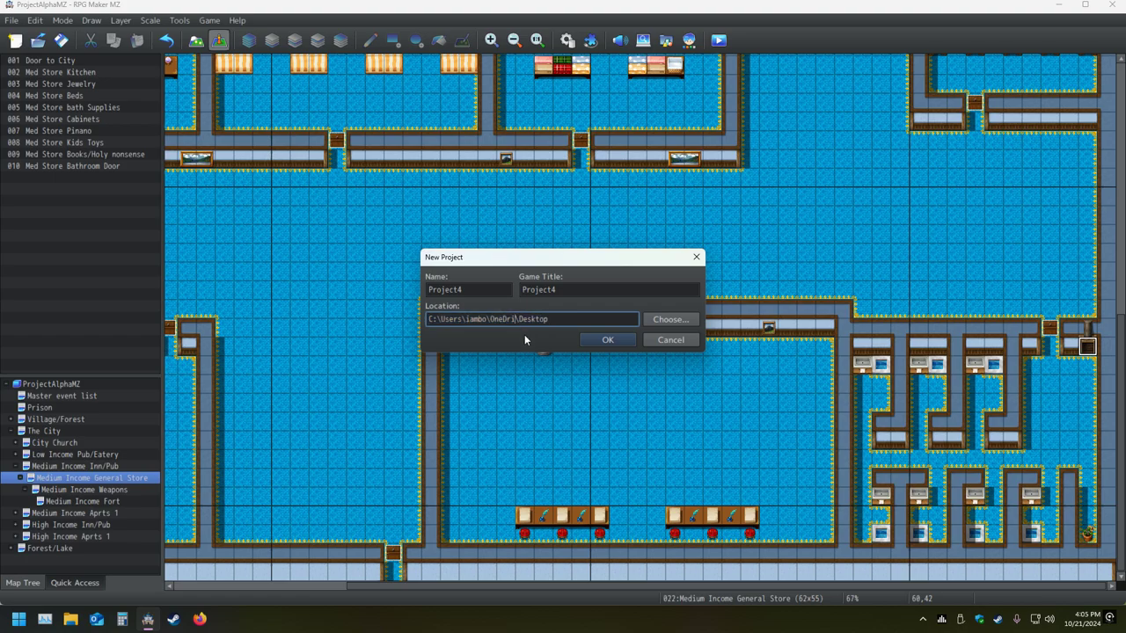
key("BackSpace")
key("BackSpace")
key("BackSpace")
key("BackSpace")
key("BackSpace")
key("BackSpace")
Browse for the new project's location again and select the Desktop folder
left_click(669, 319)
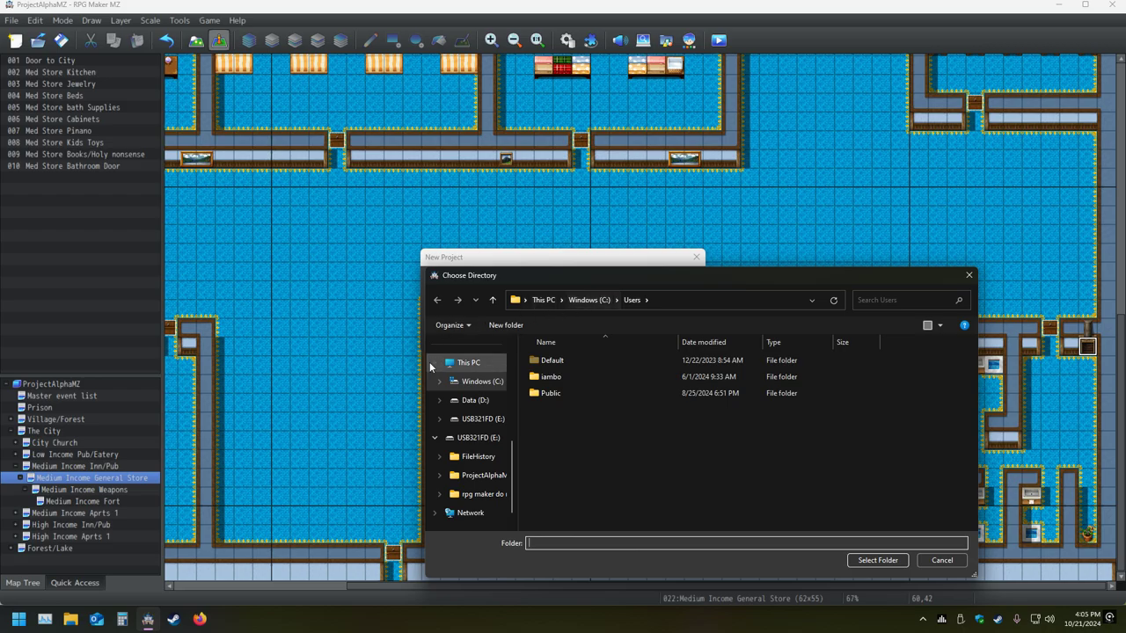
scroll(475, 409, "up", 3)
scroll(474, 409, "up", 2)
left_click(475, 387)
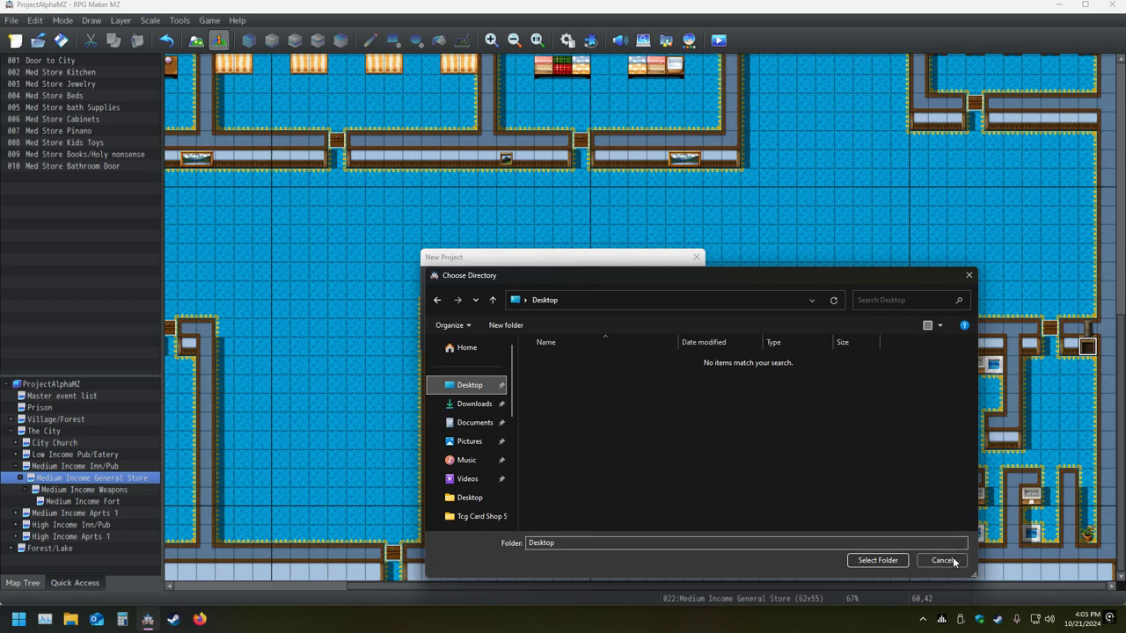
left_click(877, 560)
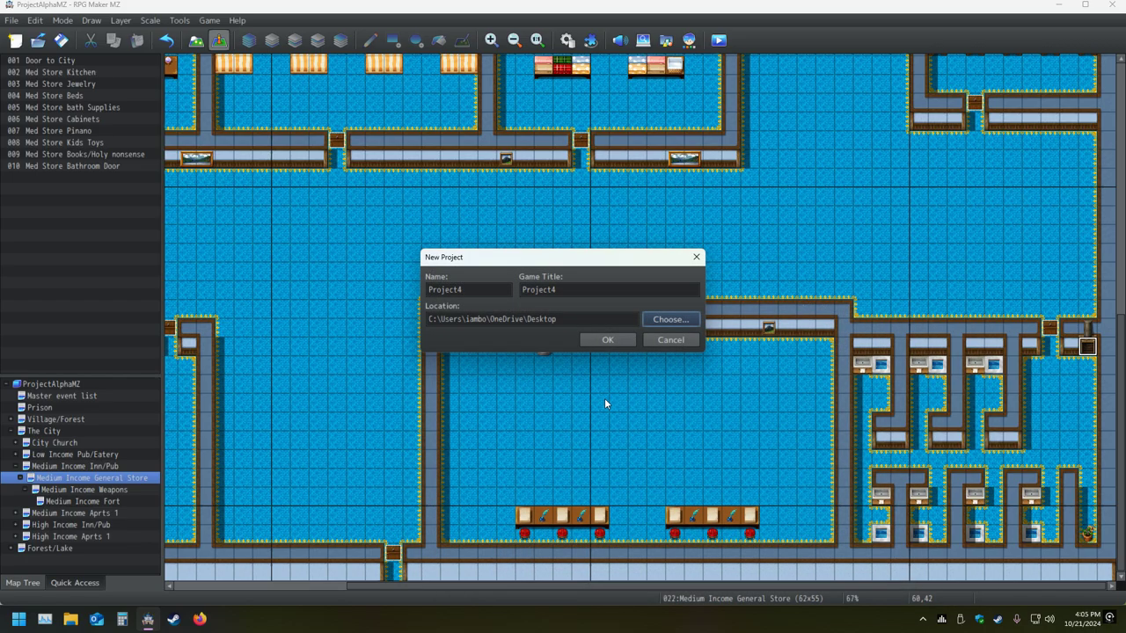
Shorten the location path to just Desktop and create the new project Project4
left_click(524, 321)
left_click(524, 321)
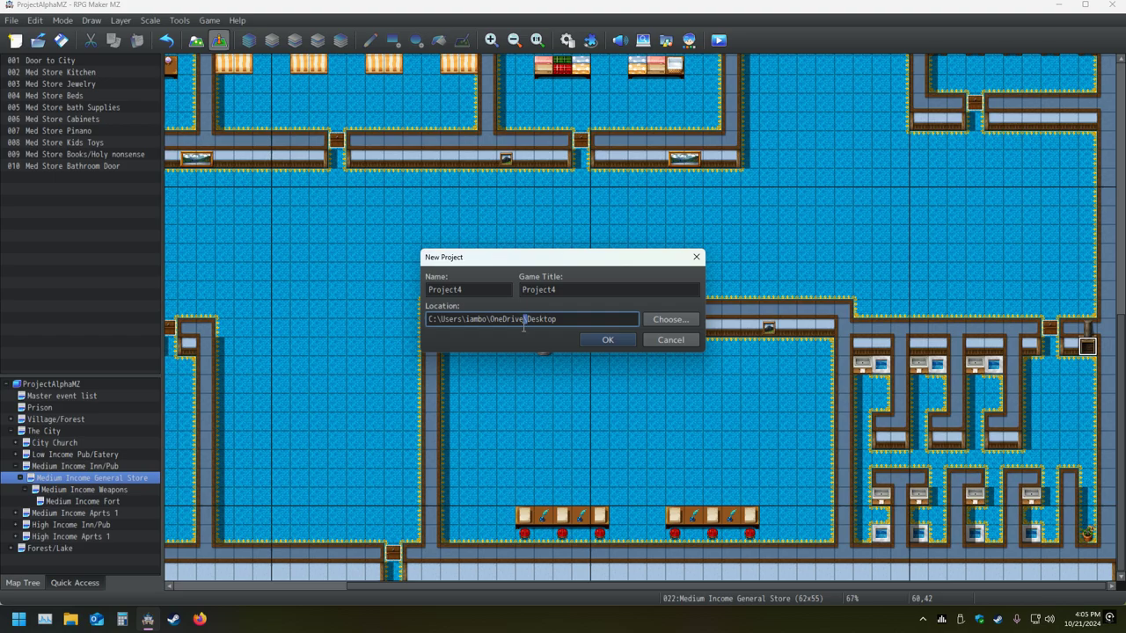
key("BackSpace")
key("BackSpace")
key("BackSpace")
key("BackSpace")
key("BackSpace")
key("BackSpace")
key("BackSpace")
key("BackSpace")
key("BackSpace")
key("BackSpace")
key("BackSpace")
key("BackSpace")
key("BackSpace")
key("BackSpace")
key("BackSpace")
key("BackSpace")
key("BackSpace")
key("BackSpace")
key("BackSpace")
key("BackSpace")
key("BackSpace")
key("BackSpace")
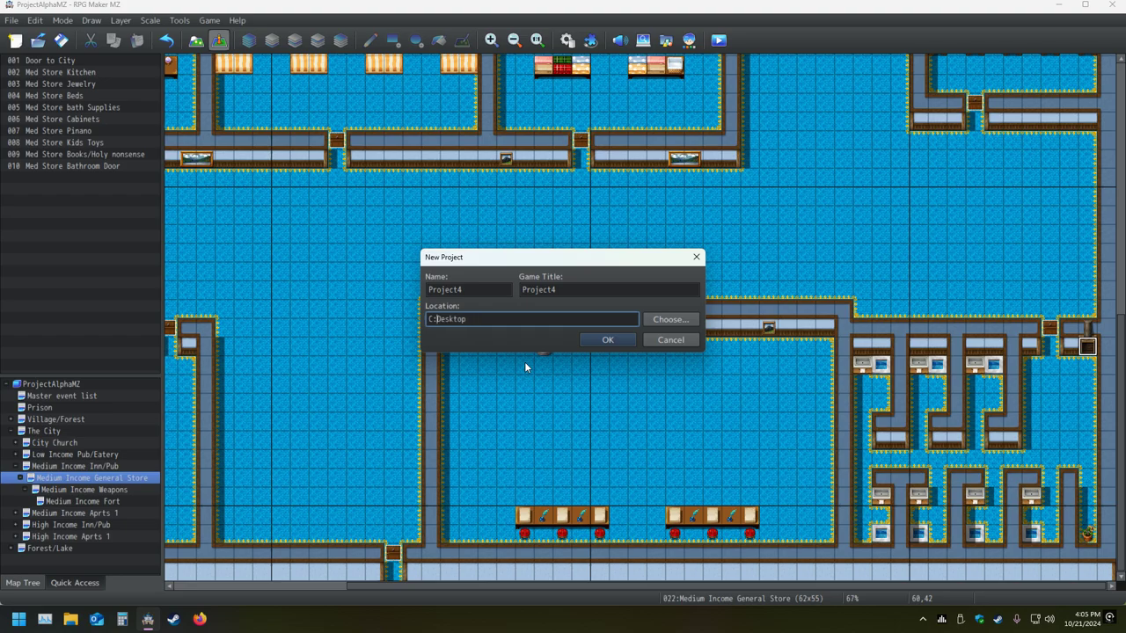
key("BackSpace")
key("BackSpace")
left_click(615, 341)
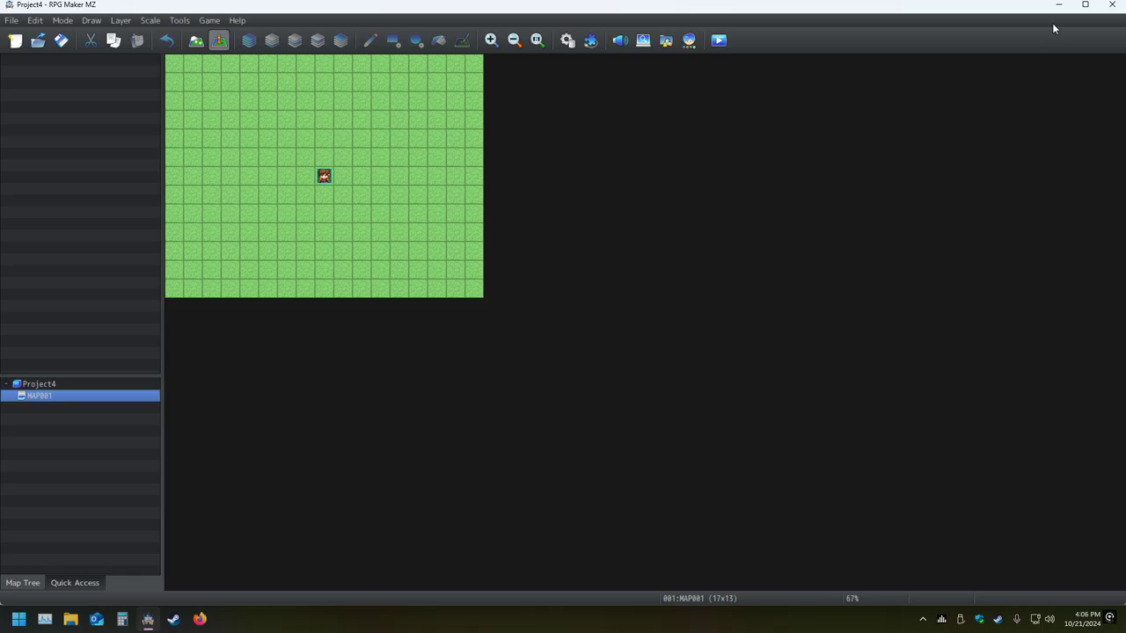
Minimize the editor, restart the Windows Explorer process in Task Manager, and close Task Manager
left_click(1058, 5)
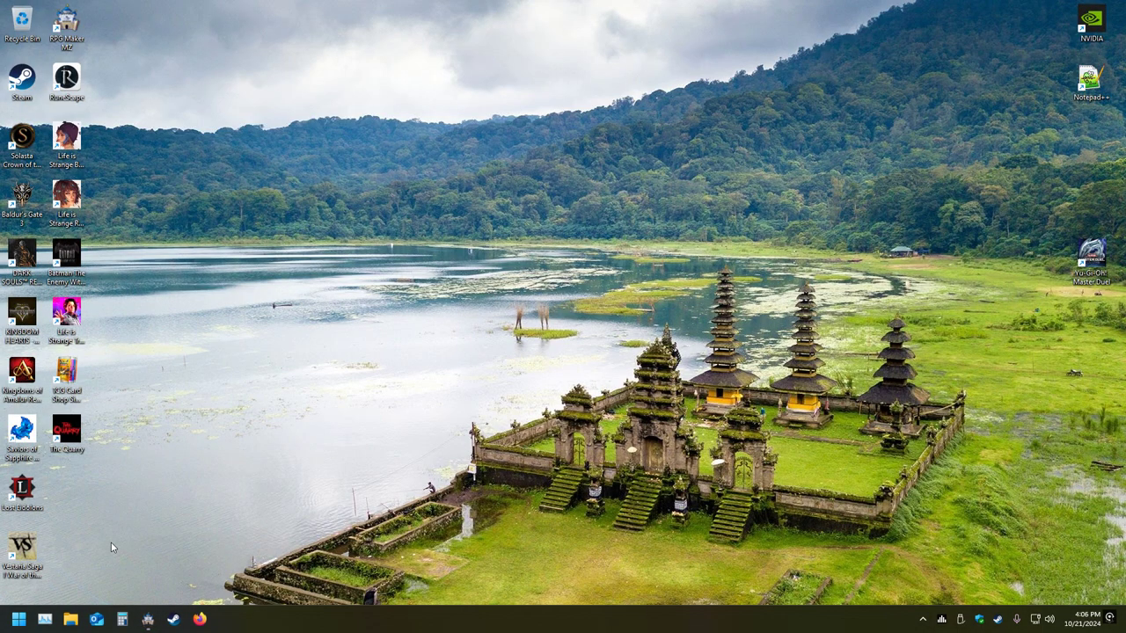
left_click(44, 621)
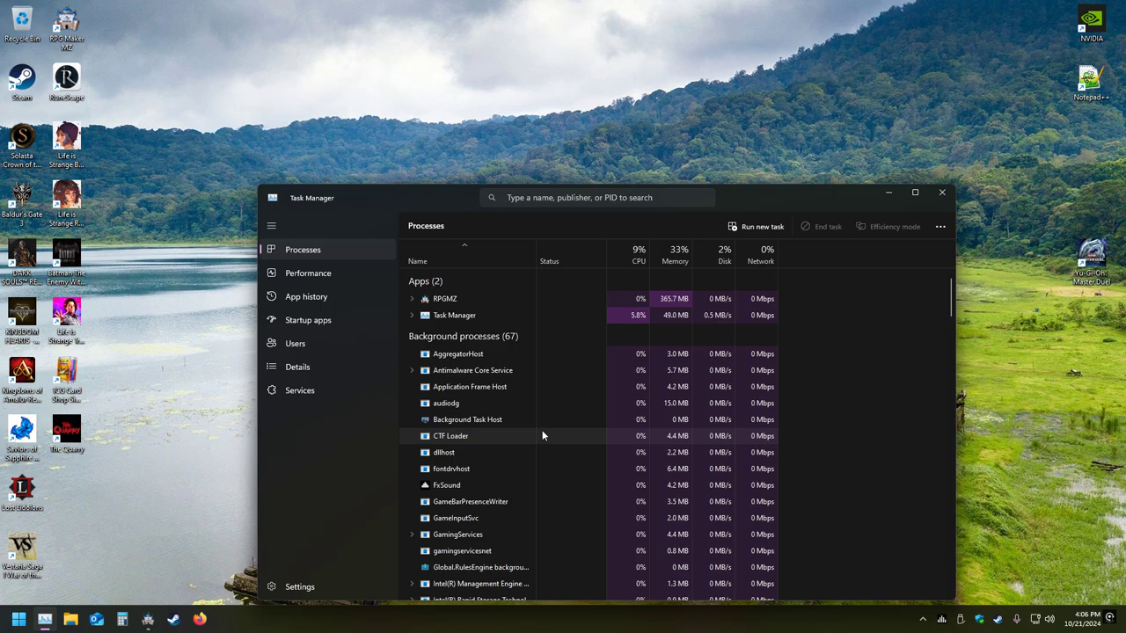
scroll(541, 431, "down", 20)
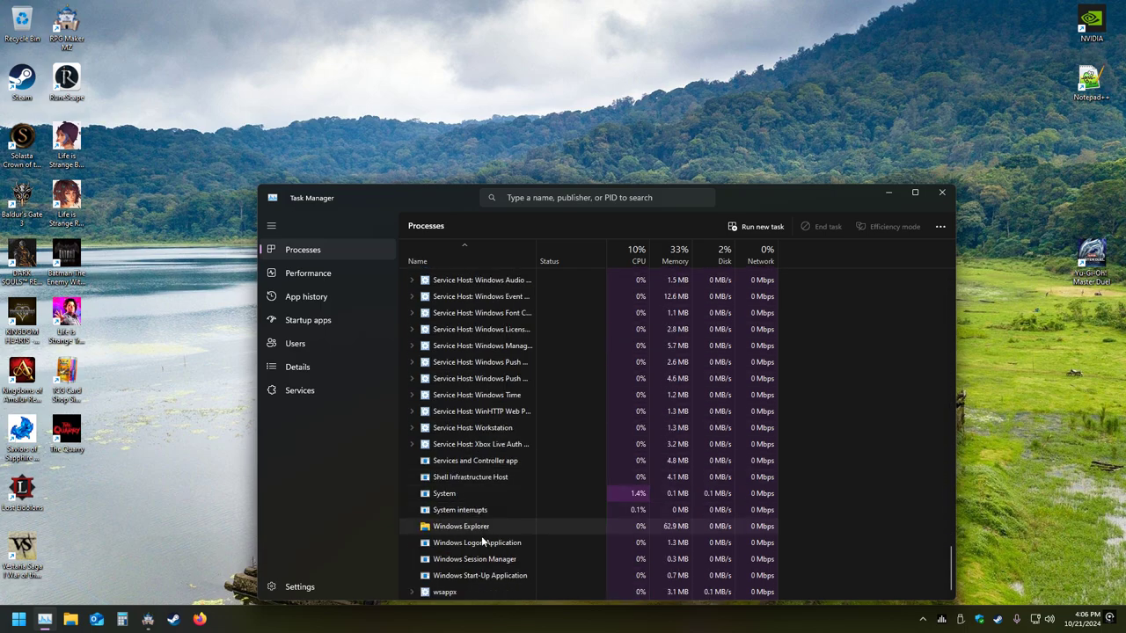
right_click(432, 527)
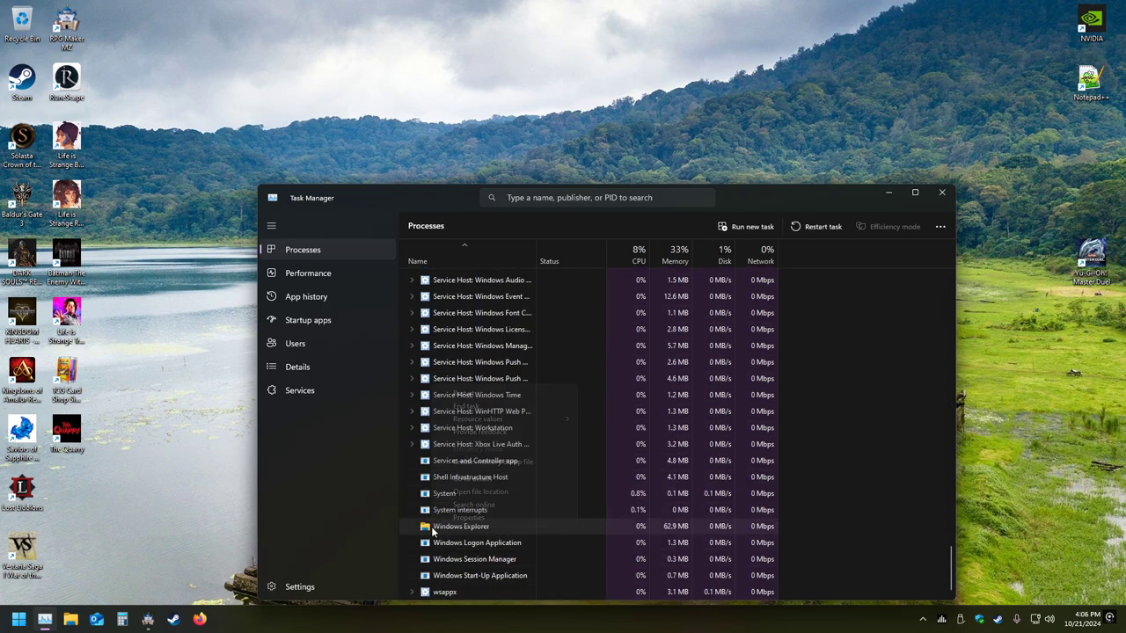
left_click(469, 392)
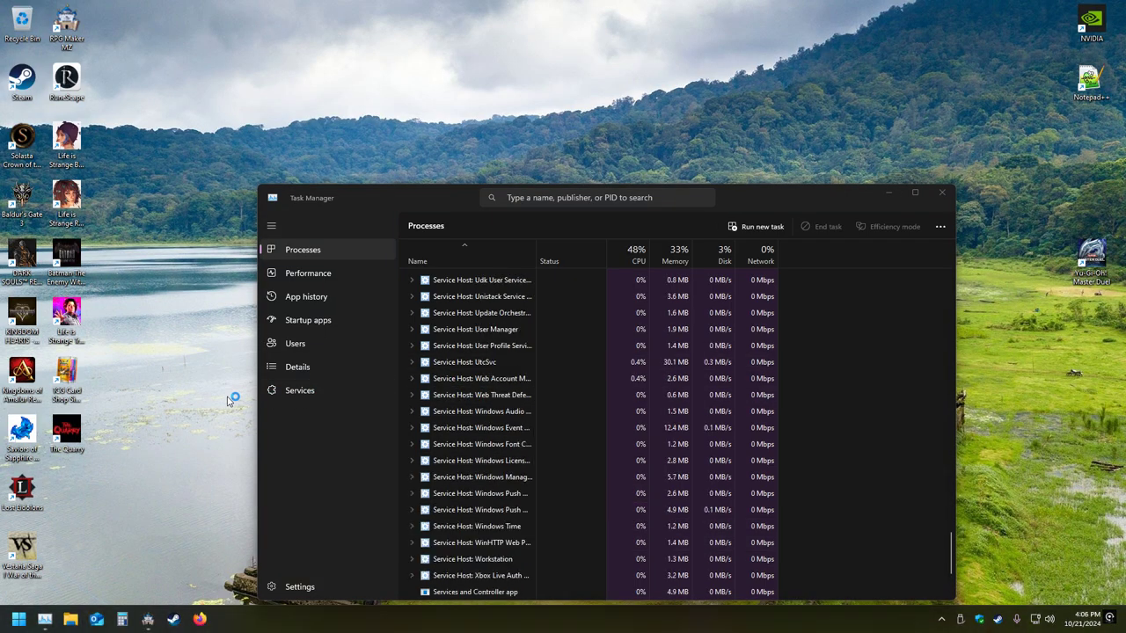
left_click(942, 192)
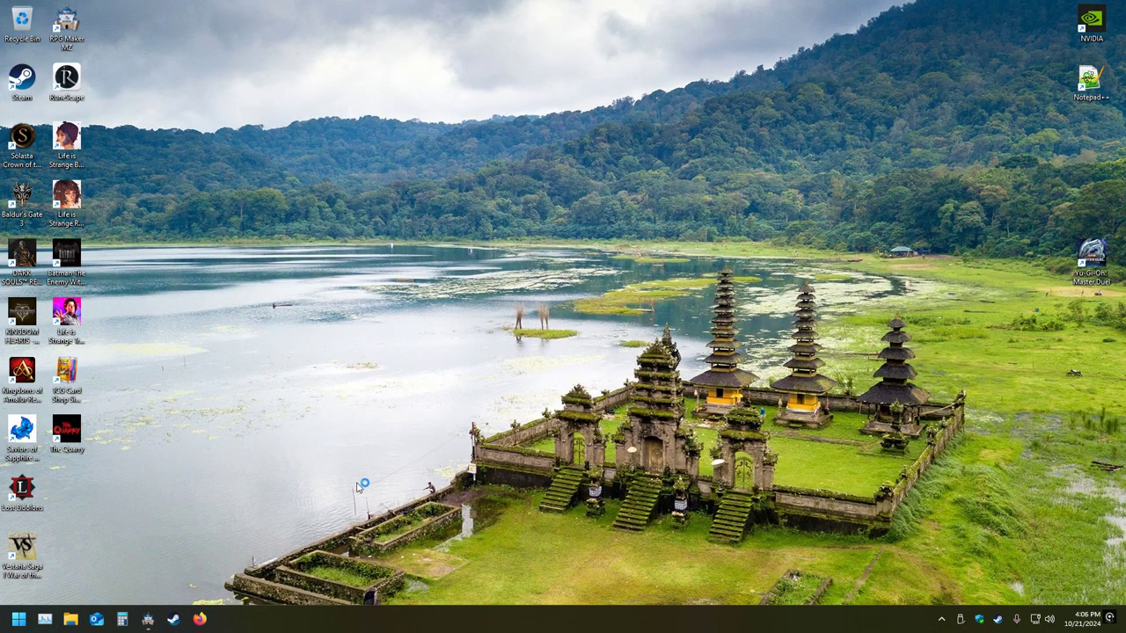
Switch back to RPG Maker MZ and examine Project4's parent folder and the Windows desktop while choosing a project to open
left_click(153, 621)
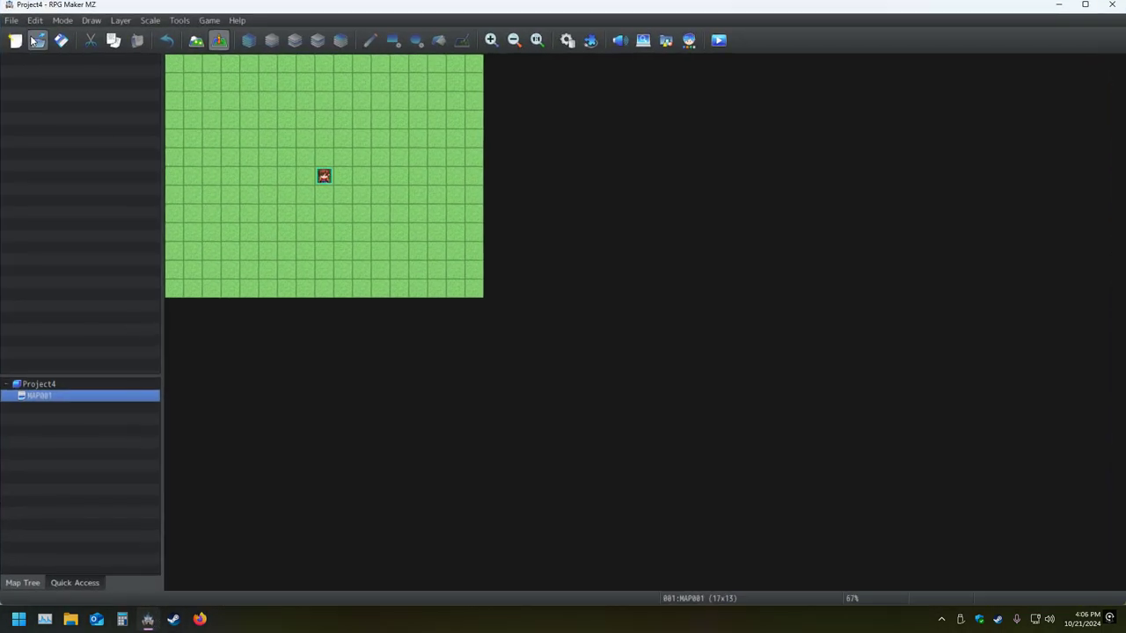
left_click(35, 40)
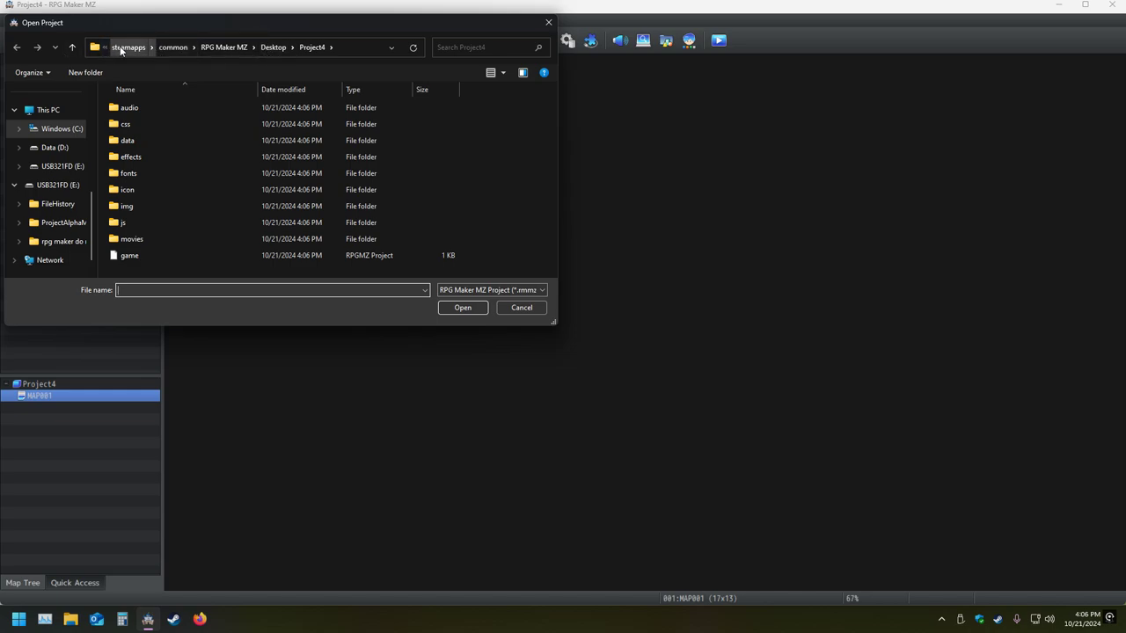
left_click(273, 47)
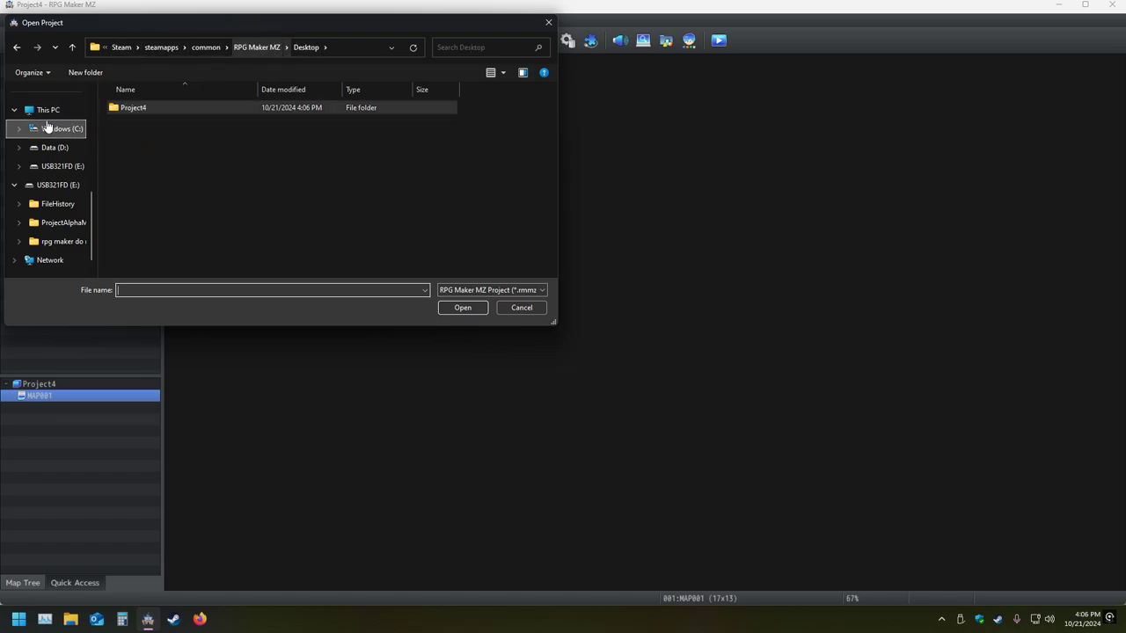
scroll(43, 117, "up", 3)
left_click(40, 150)
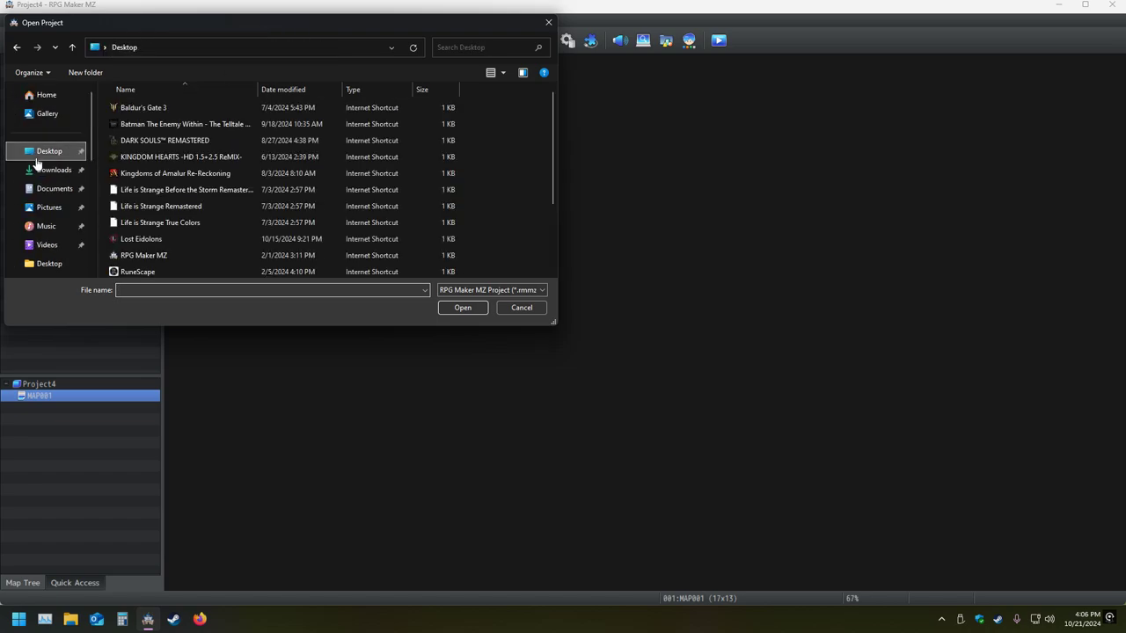
scroll(170, 139, "down", 2)
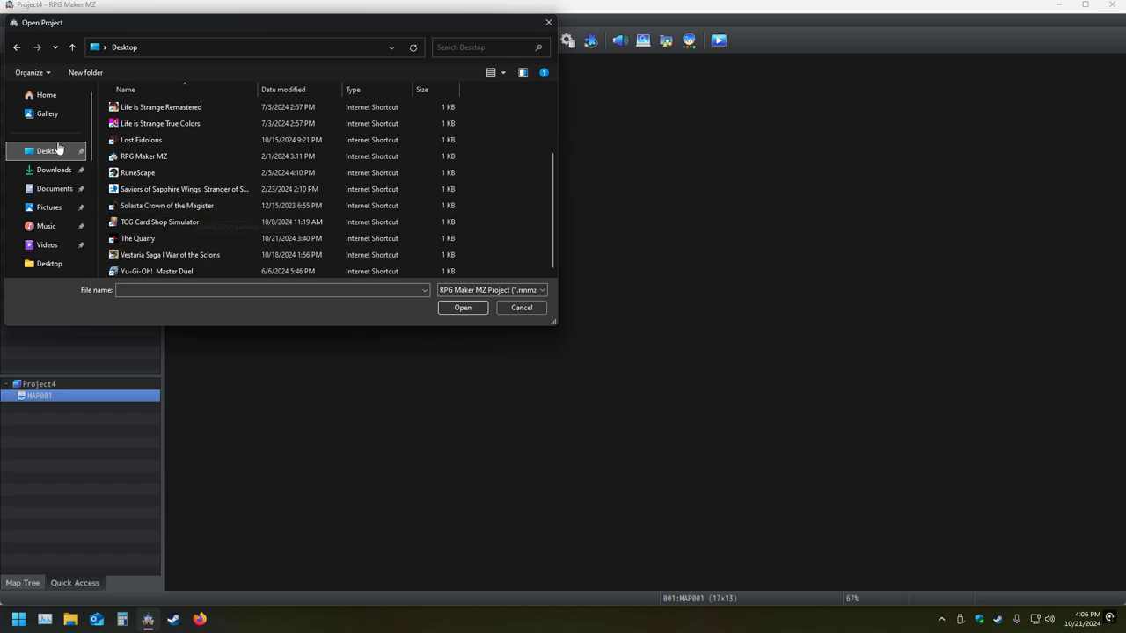
scroll(140, 176, "up", 2)
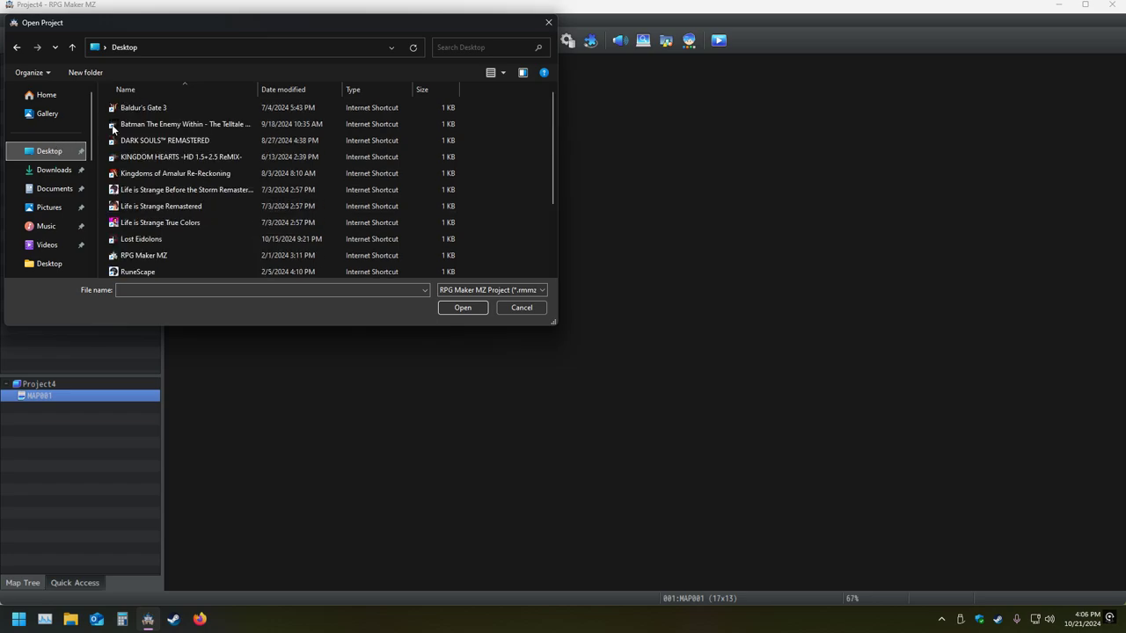
Recheck the folder containing Project4 and the Windows desktop, leaving without opening another project
left_click(17, 48)
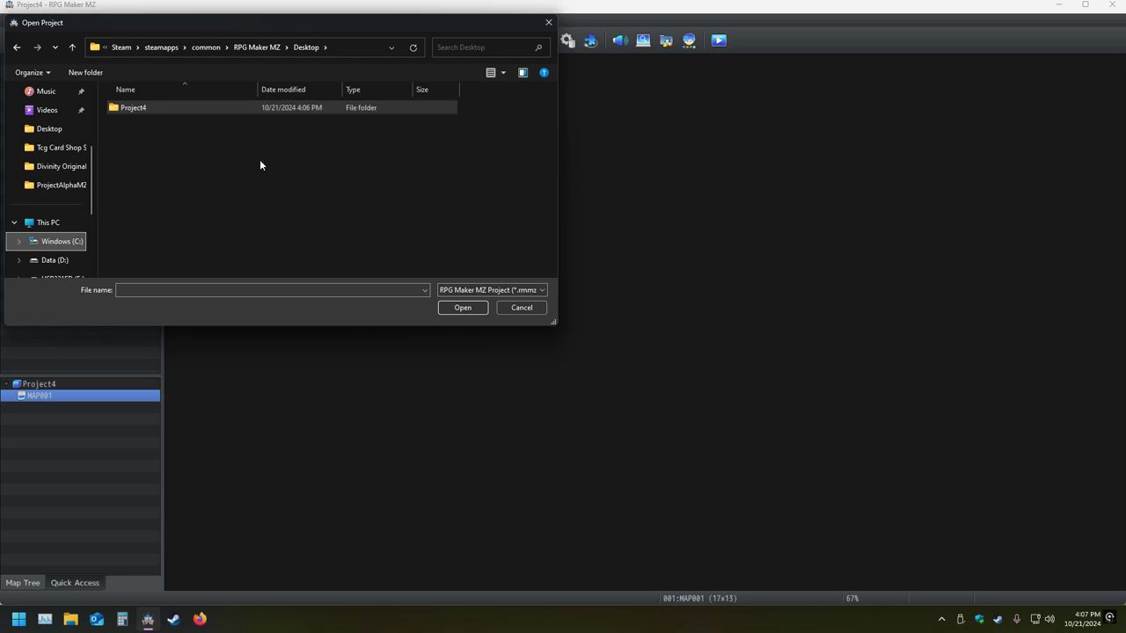
scroll(39, 225, "down", 3)
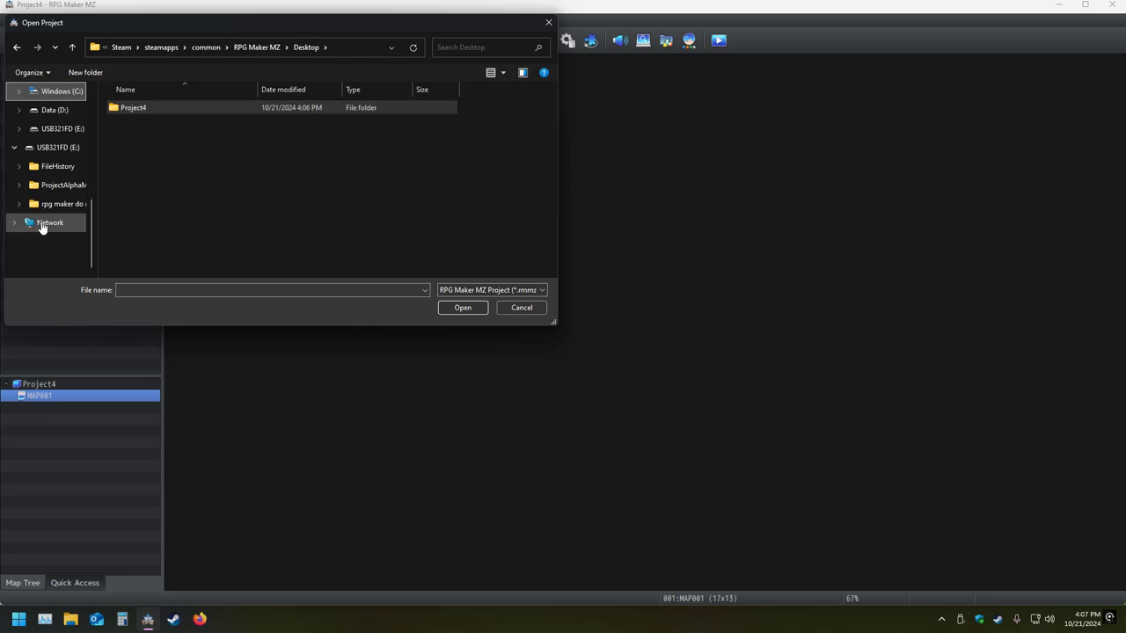
scroll(42, 225, "up", 5)
left_click(49, 151)
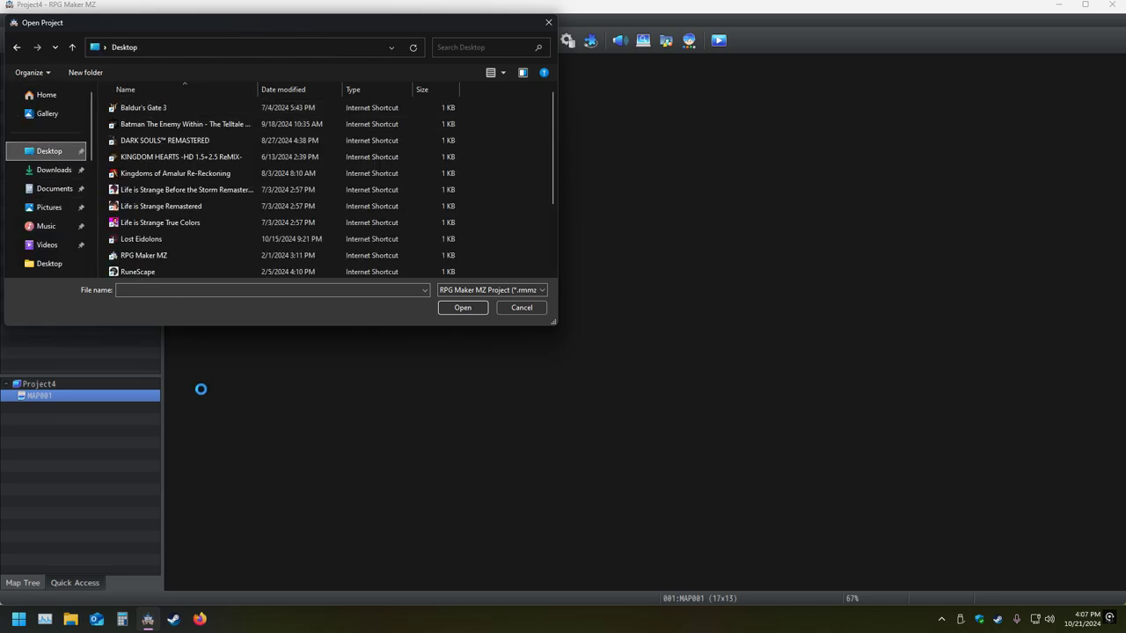
left_click(512, 311)
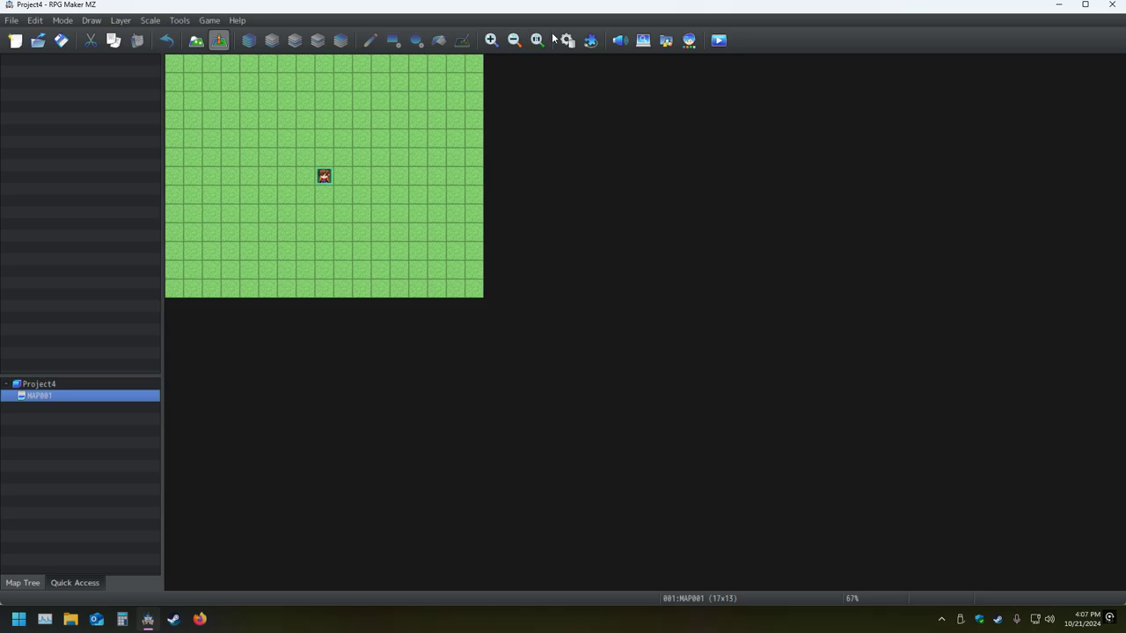
Create a new event at map position 11,5 and look through the character images available for it
double_click(387, 149)
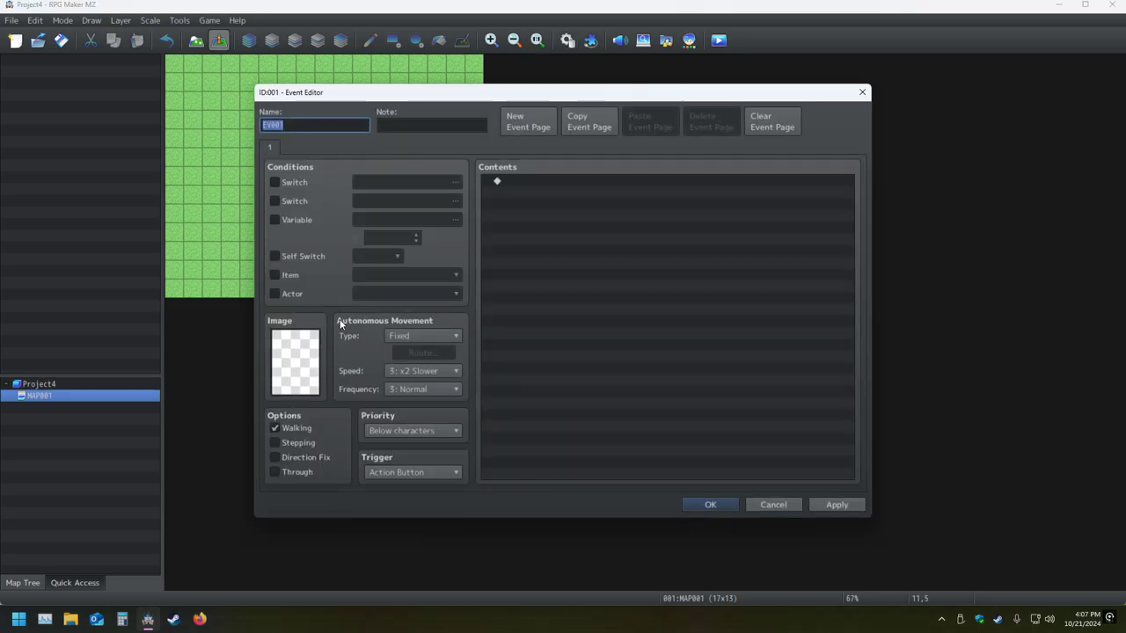
double_click(308, 362)
scroll(437, 291, "down", 5)
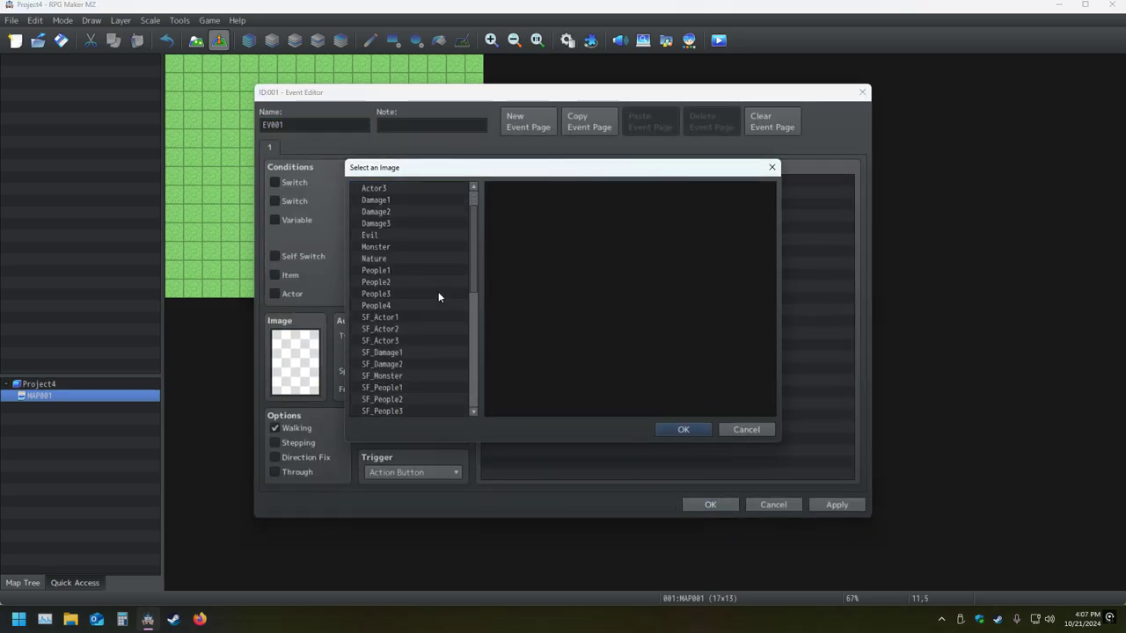
scroll(442, 294, "down", 1)
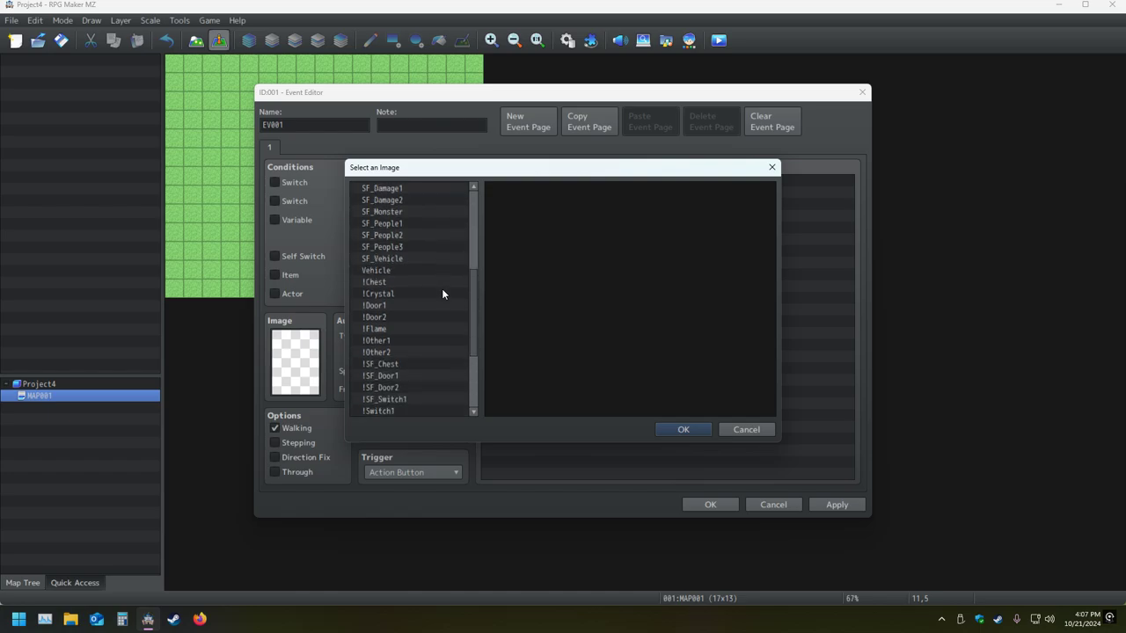
scroll(438, 297, "down", 7)
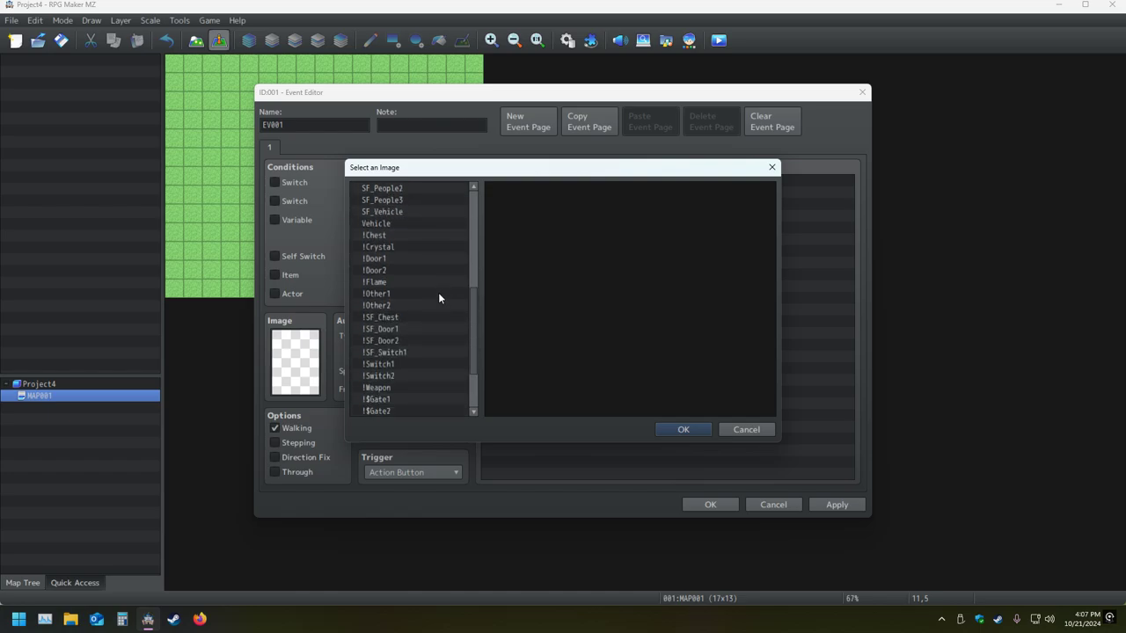
scroll(439, 298, "down", 1)
scroll(444, 289, "up", 2)
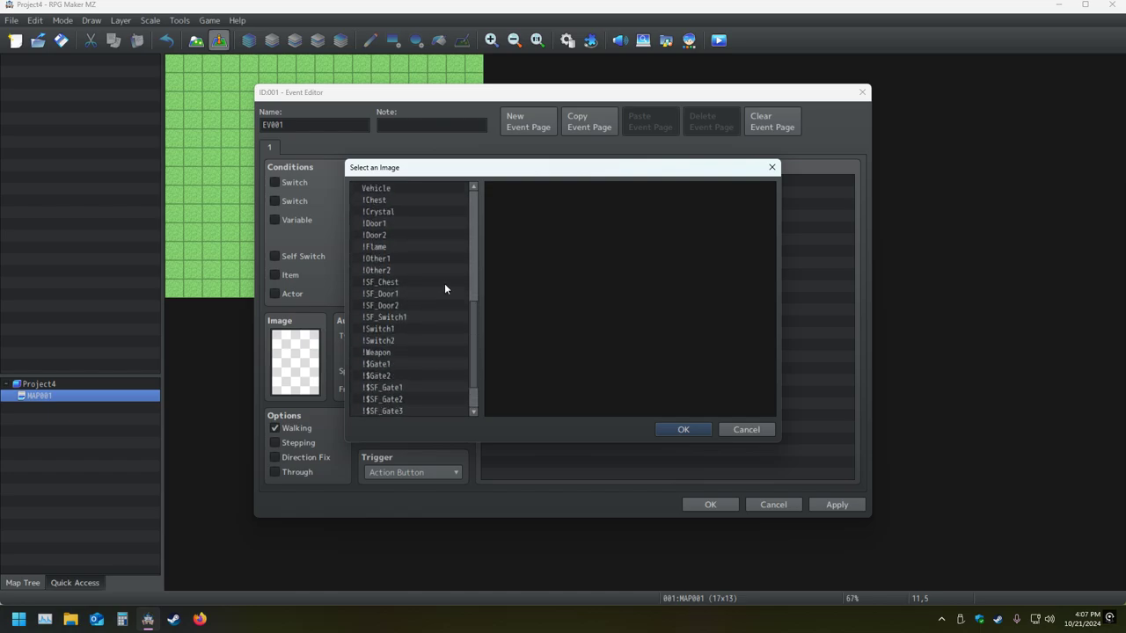
Compare the !Flame, !Other1 and !Other2 character sheets as possible images for the new event
left_click(379, 270)
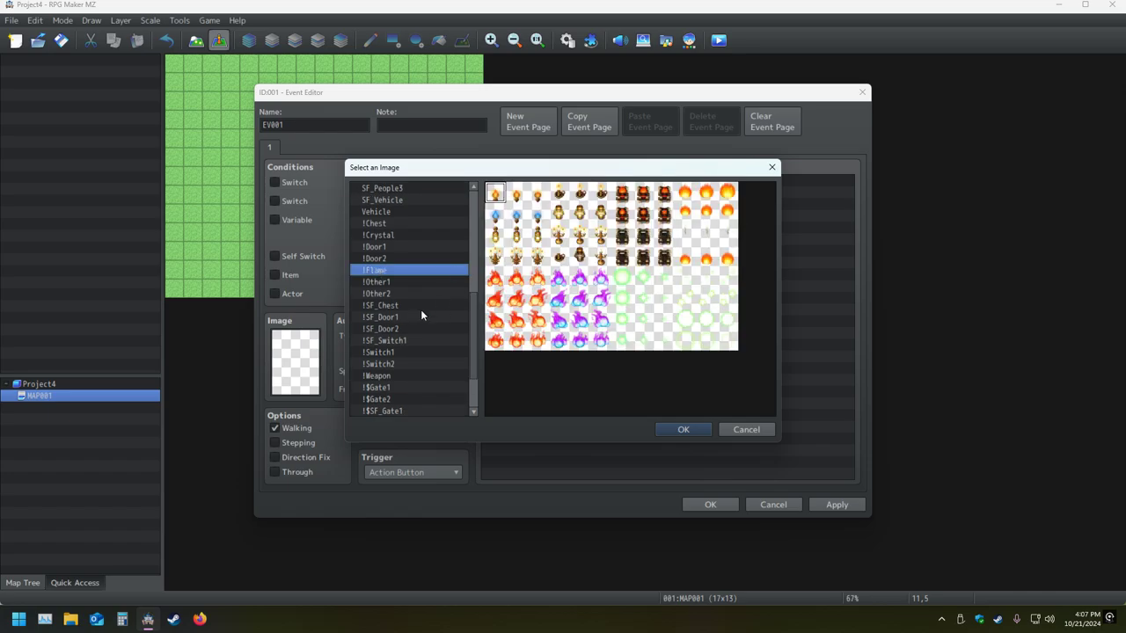
left_click(372, 282)
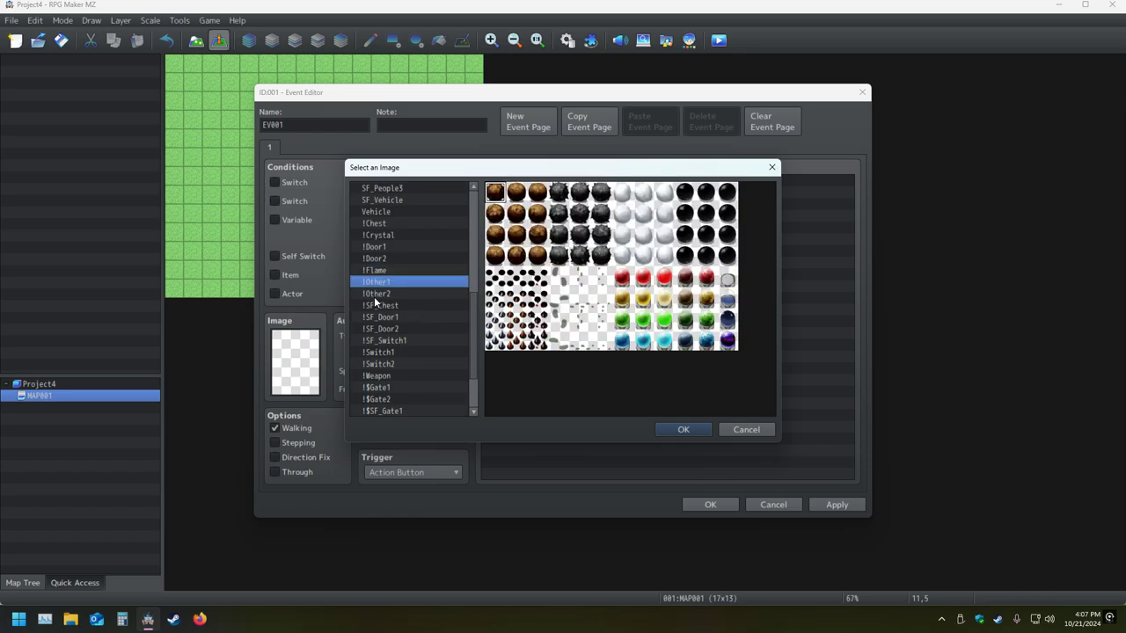
left_click(375, 294)
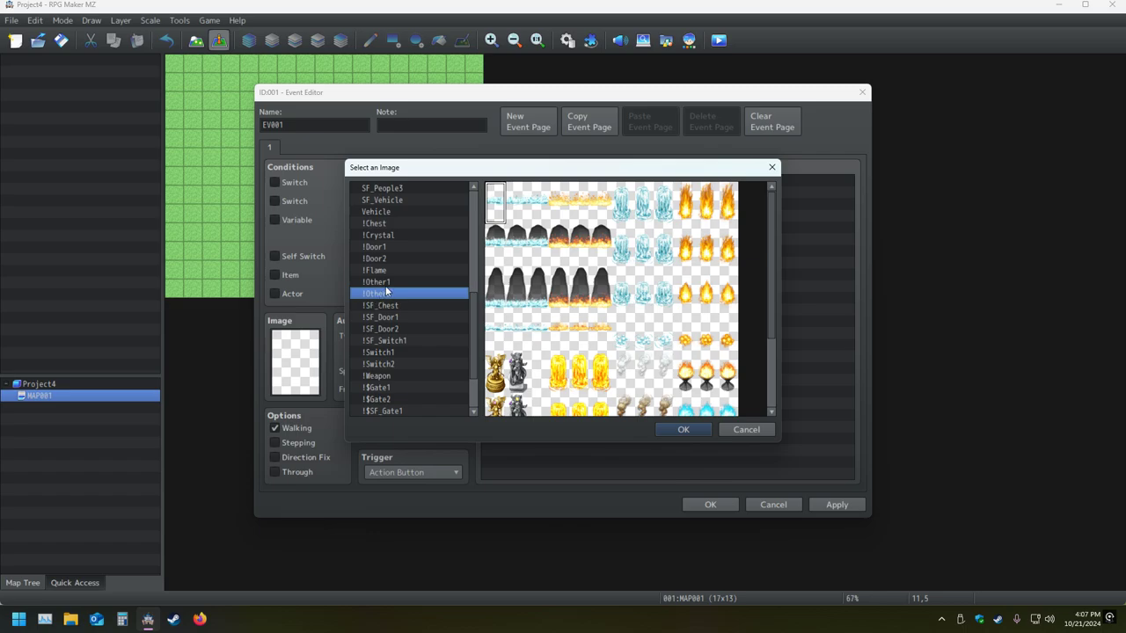
scroll(389, 291, "up", 2)
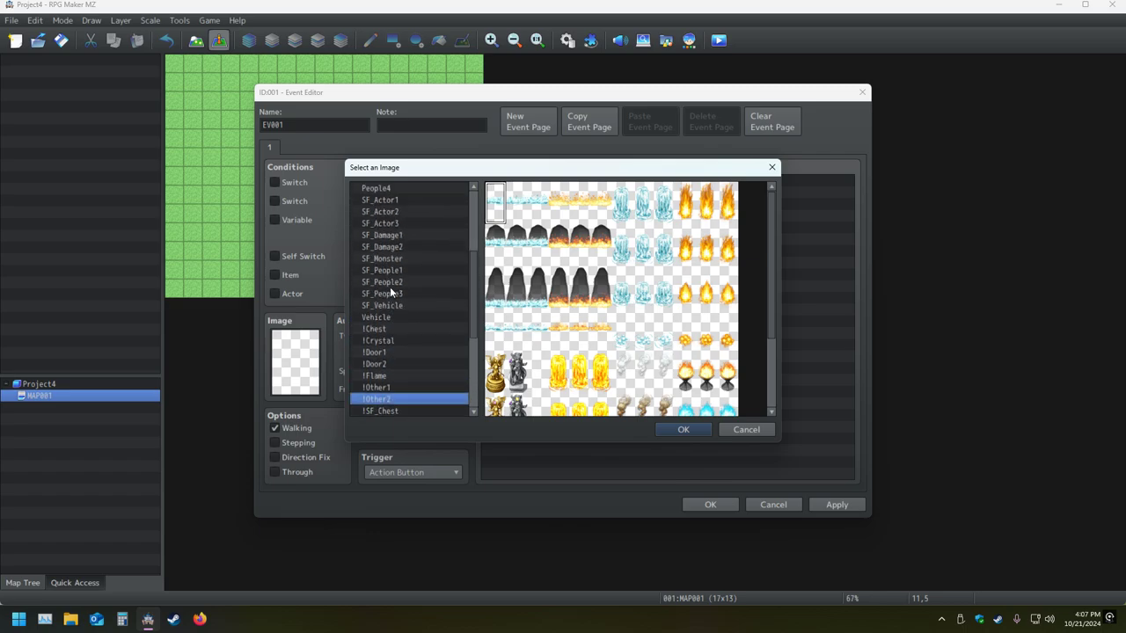
scroll(390, 287, "up", 1)
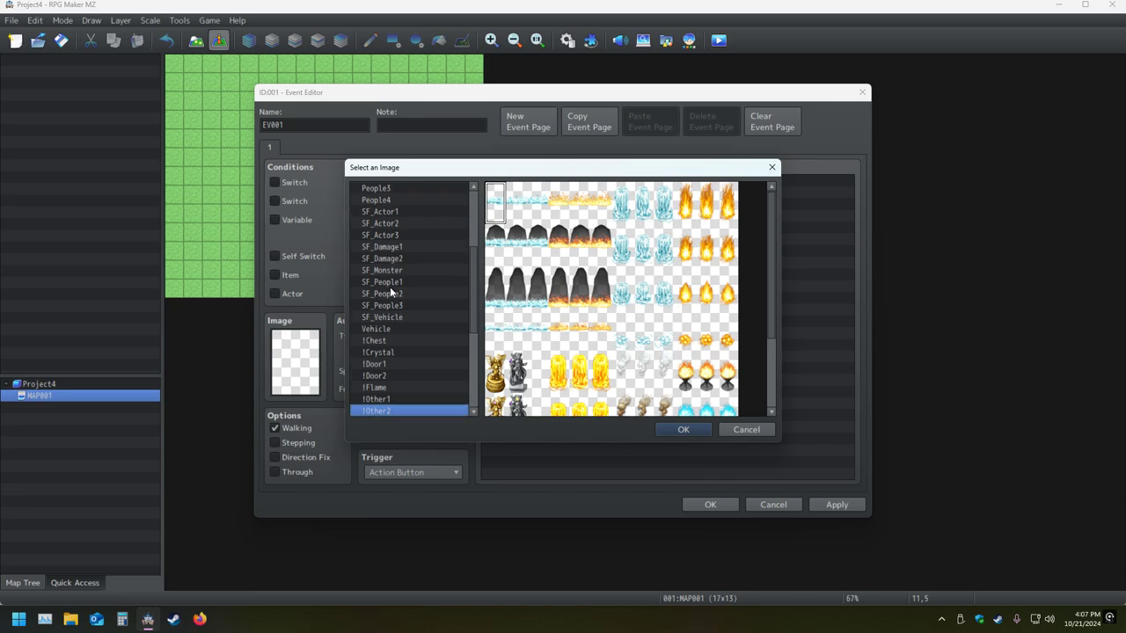
Examine the character sheets listed above !Other2, including the crystal, chest, vehicle and SF_People sets
key("Up")
key("Up")
key("Up")
key("Up")
key("Up")
key("Up")
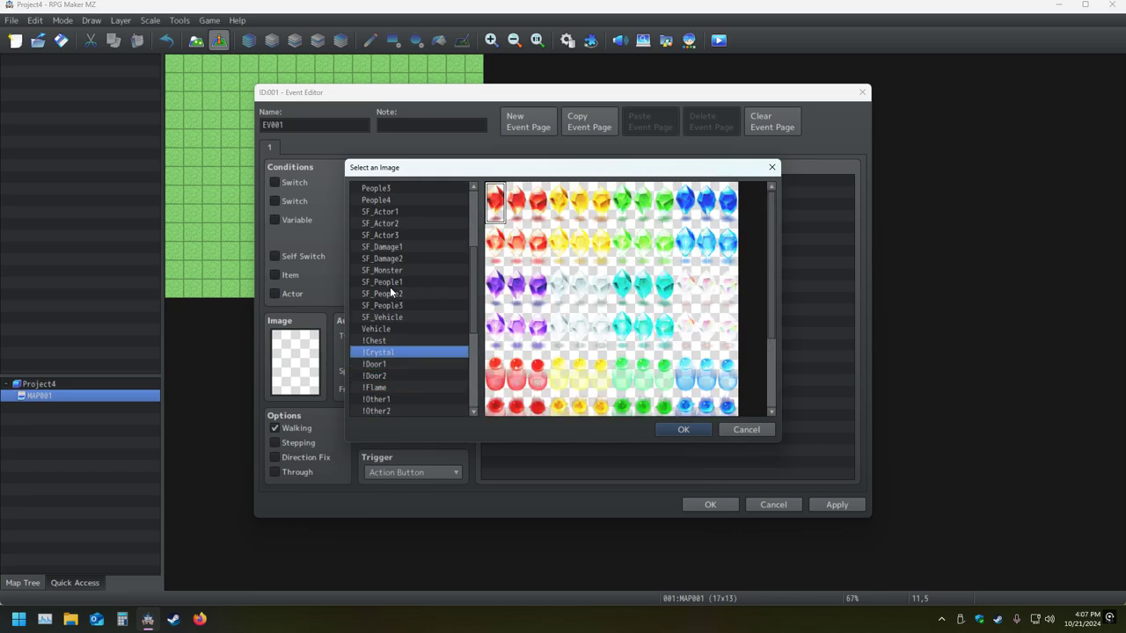
key("Up")
key("Up")
key("Down")
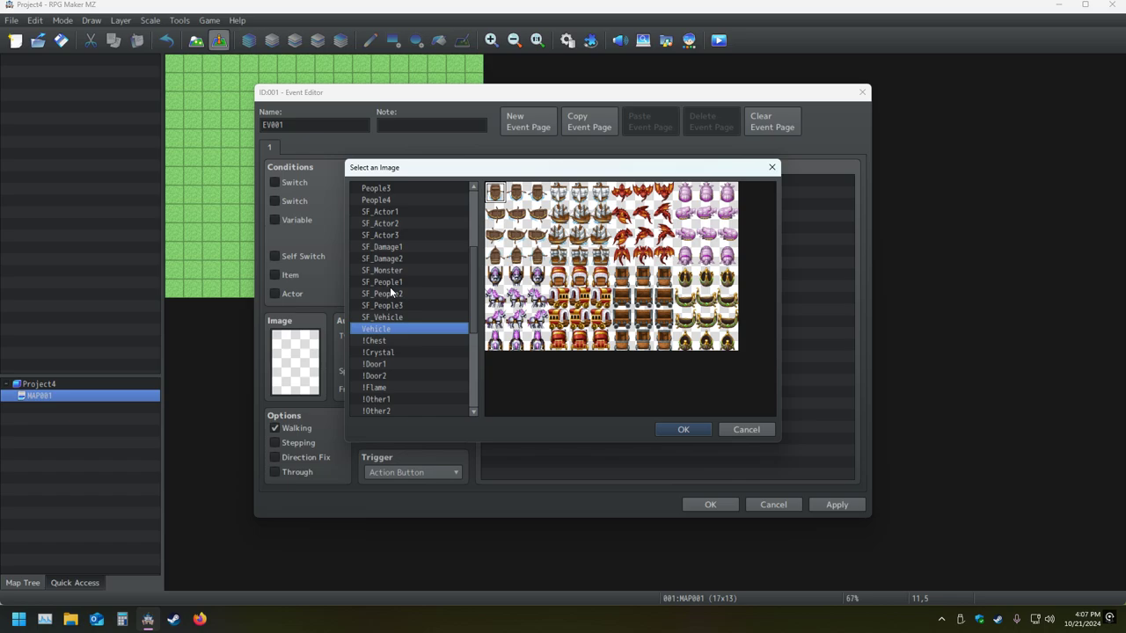
key("Up")
key("Up")
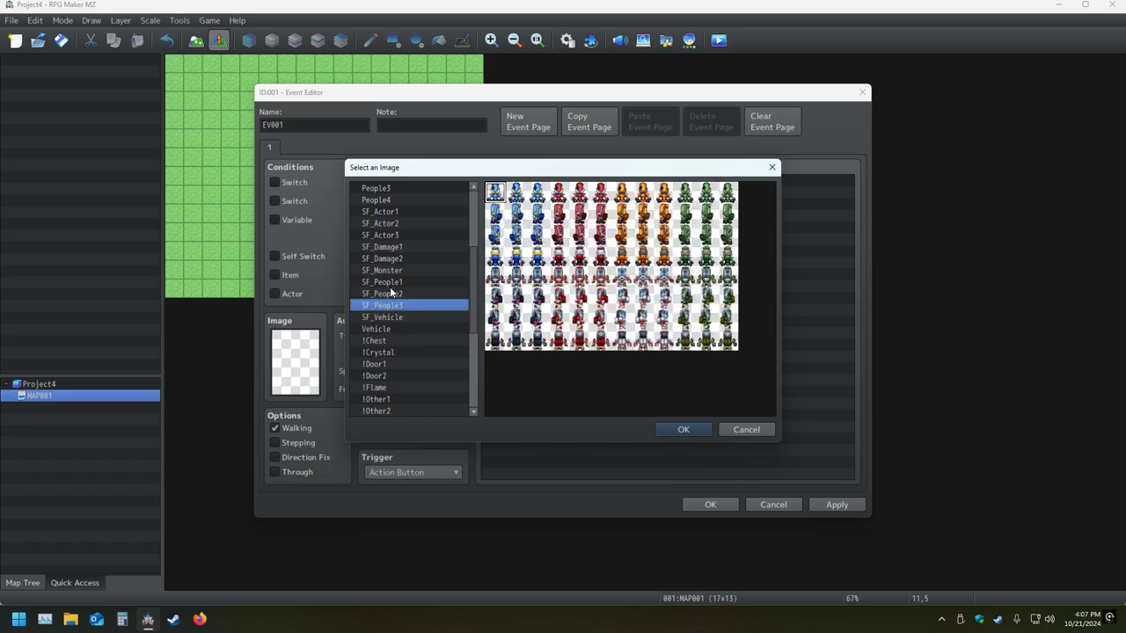
key("Up")
key("Down")
key("Down")
key("Down")
key("Down")
key("Down")
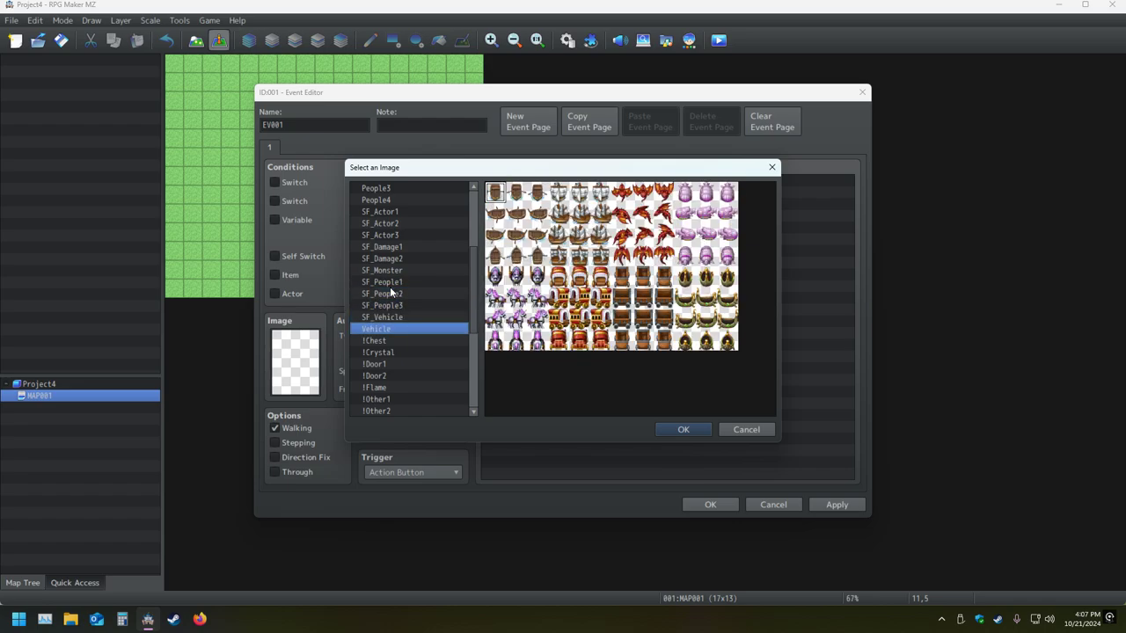
Examine the remaining character sheets from !Chest through the doors, switches and gates to the big monsters
key("Down")
key("Down")
key("Down")
key("Down")
key("Up")
key("Down")
key("Down")
key("Down")
key("Down")
key("Down")
key("Down")
key("Down")
key("Down")
key("Down")
key("Down")
key("Down")
key("Down")
key("Down")
key("Down")
key("Down")
key("Down")
key("Down")
key("Up")
key("Up")
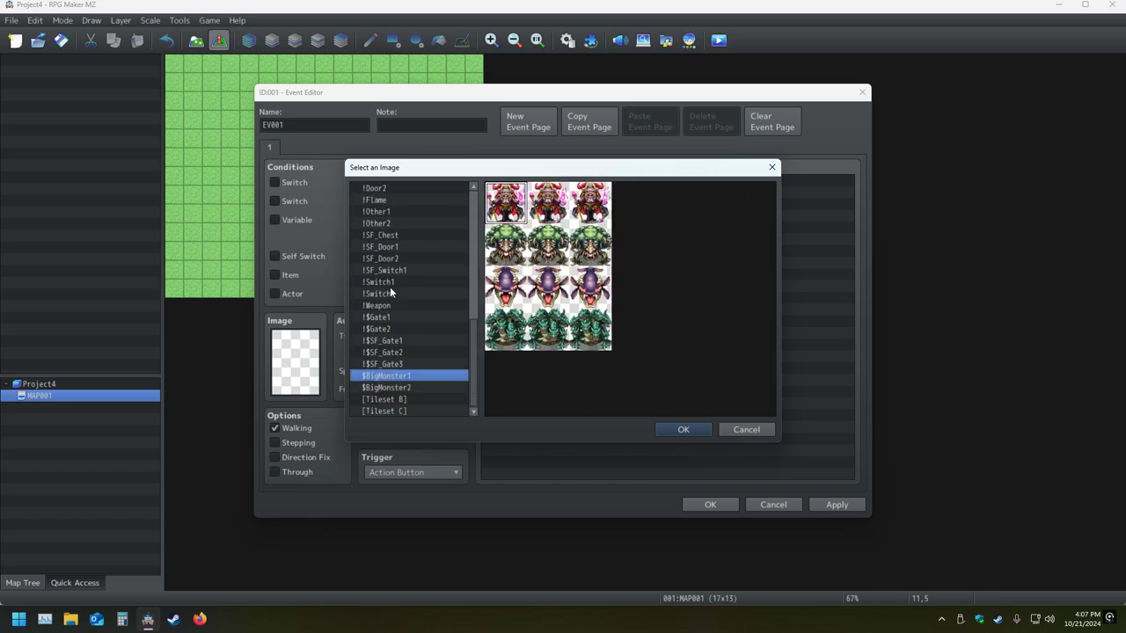
Leave the event setup without placing an event on the map and close the RPG Maker MZ editor
key("Return")
key("Return")
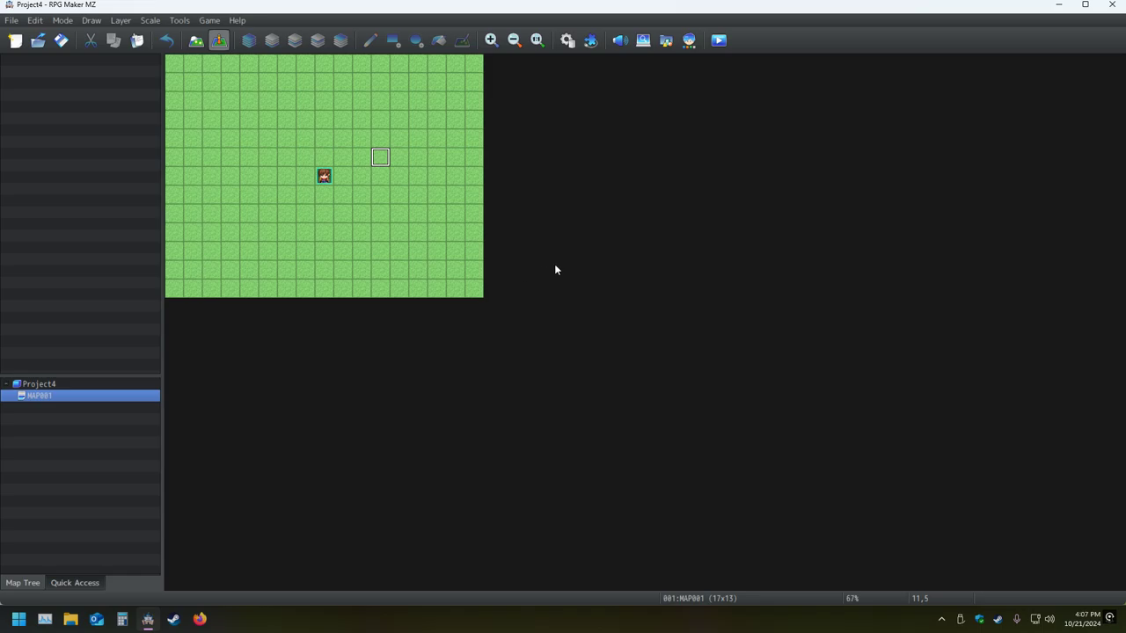
left_click(1111, 4)
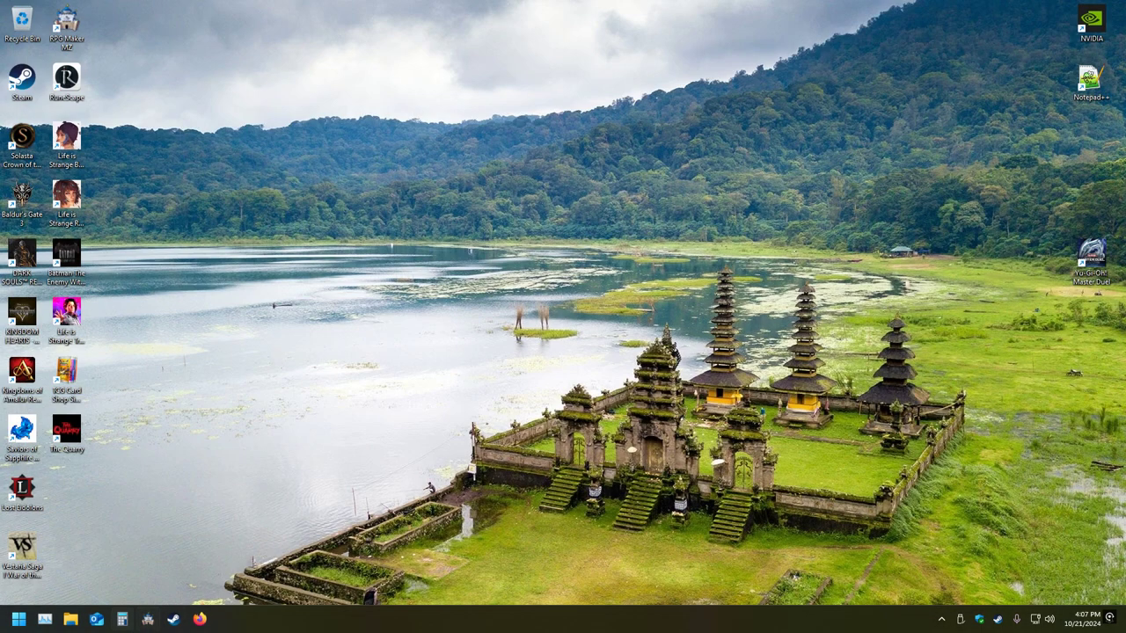
In File Explorer, open the Steam folder inside Program Files (x86) on the Windows (C:) drive
left_click(70, 619)
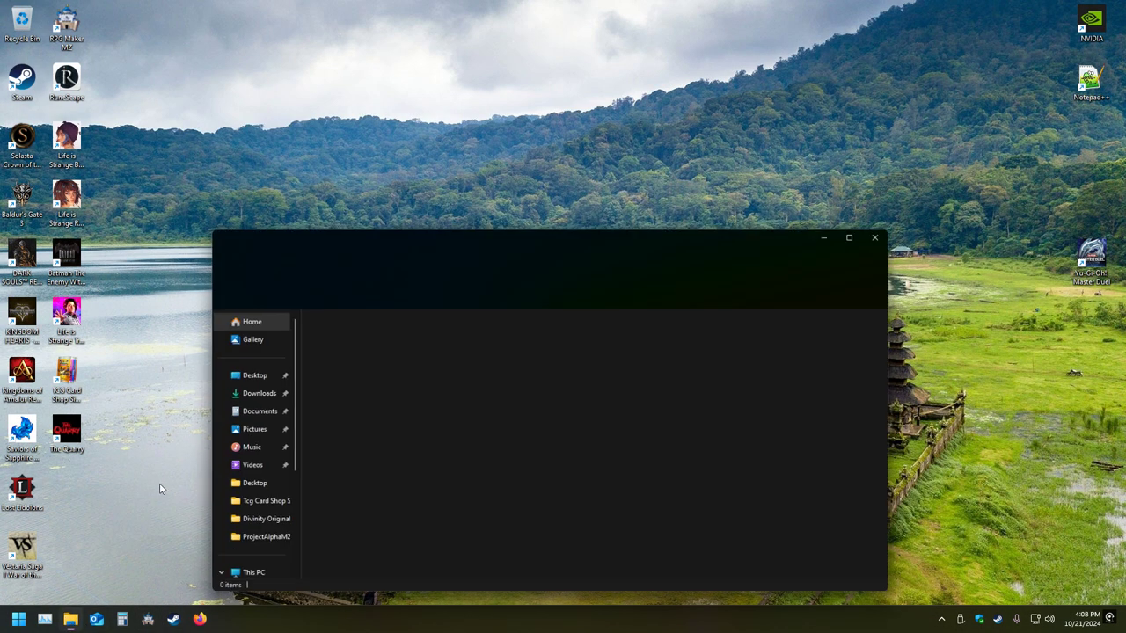
scroll(272, 503, "down", 3)
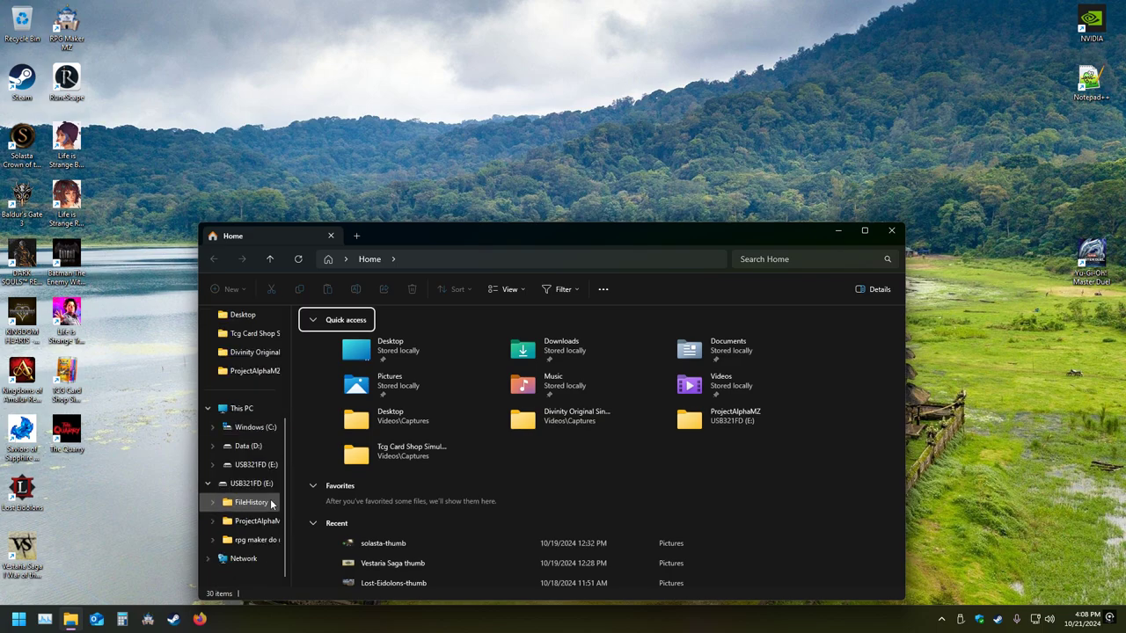
left_click(251, 426)
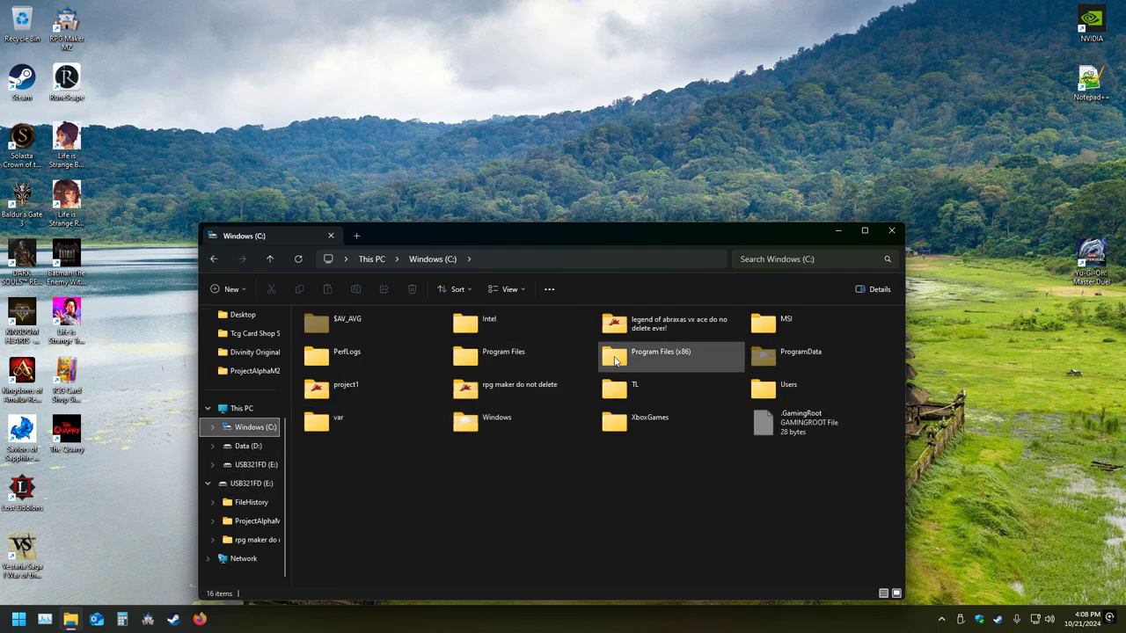
double_click(646, 354)
scroll(358, 517, "down", 3)
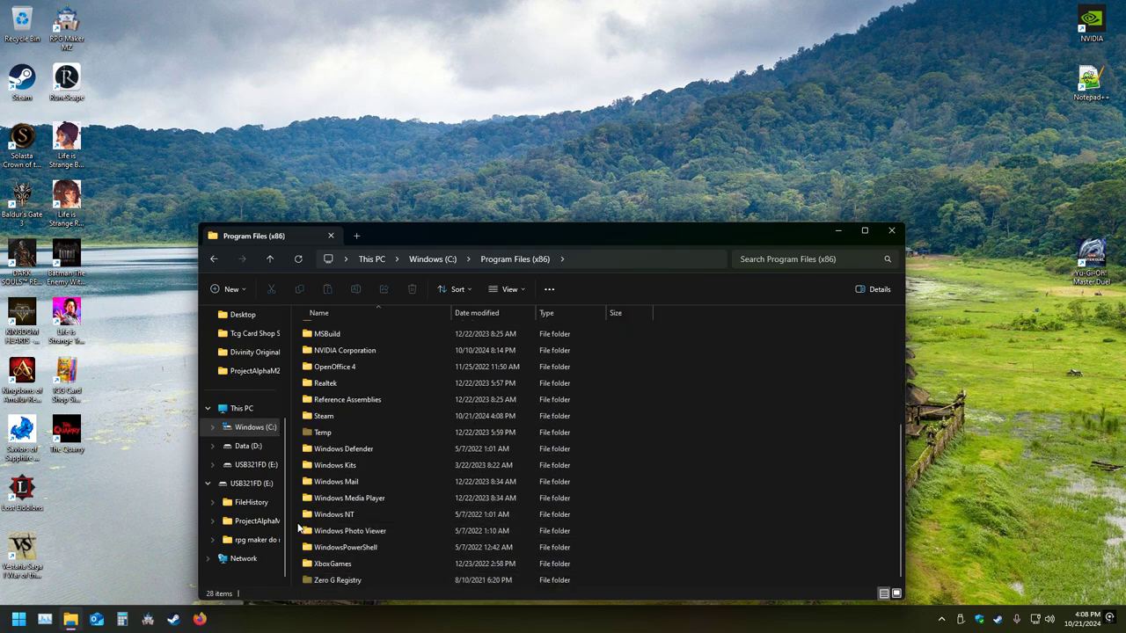
double_click(321, 416)
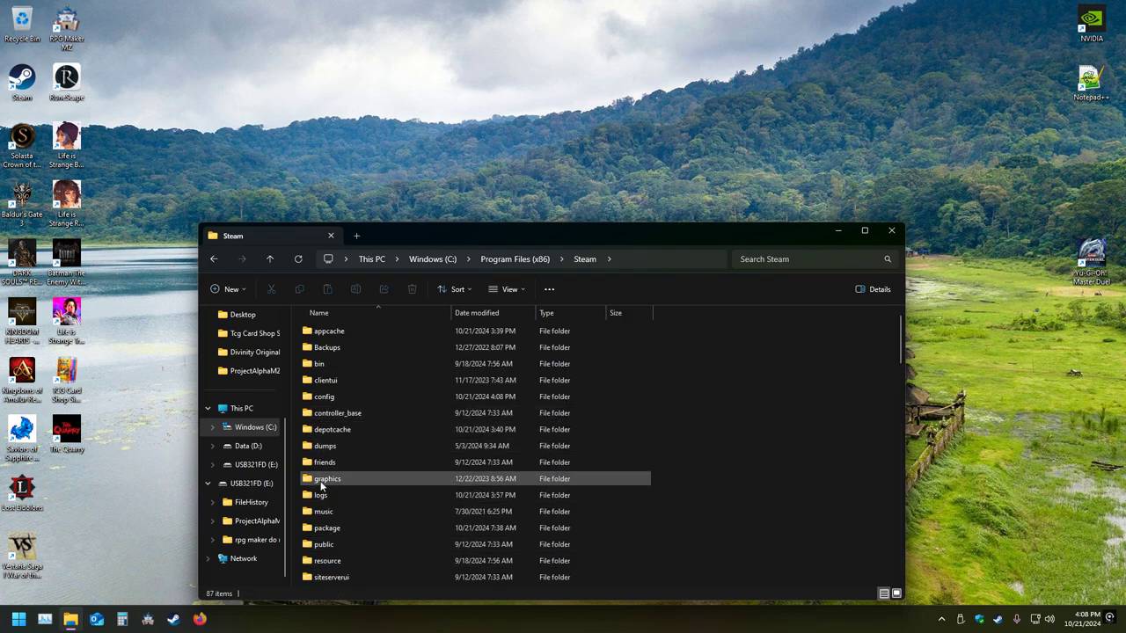
Open the RPG Maker MZ installation folder under steamapps\common
scroll(325, 572, "down", 6)
scroll(324, 569, "up", 3)
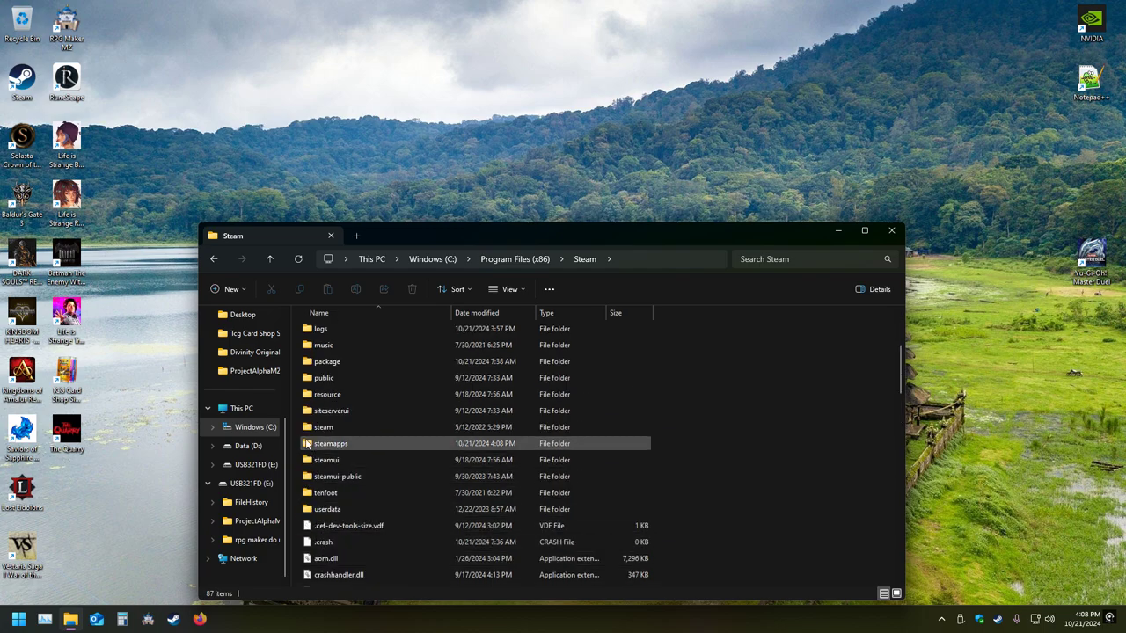
double_click(331, 443)
double_click(321, 331)
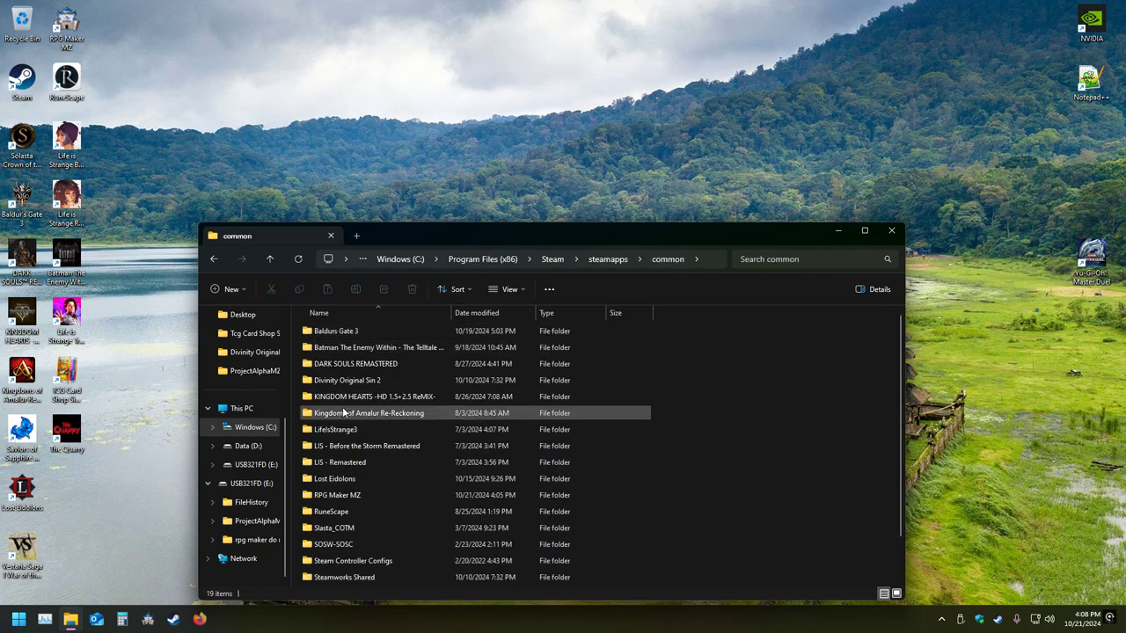
scroll(330, 466, "down", 2)
scroll(337, 497, "up", 1)
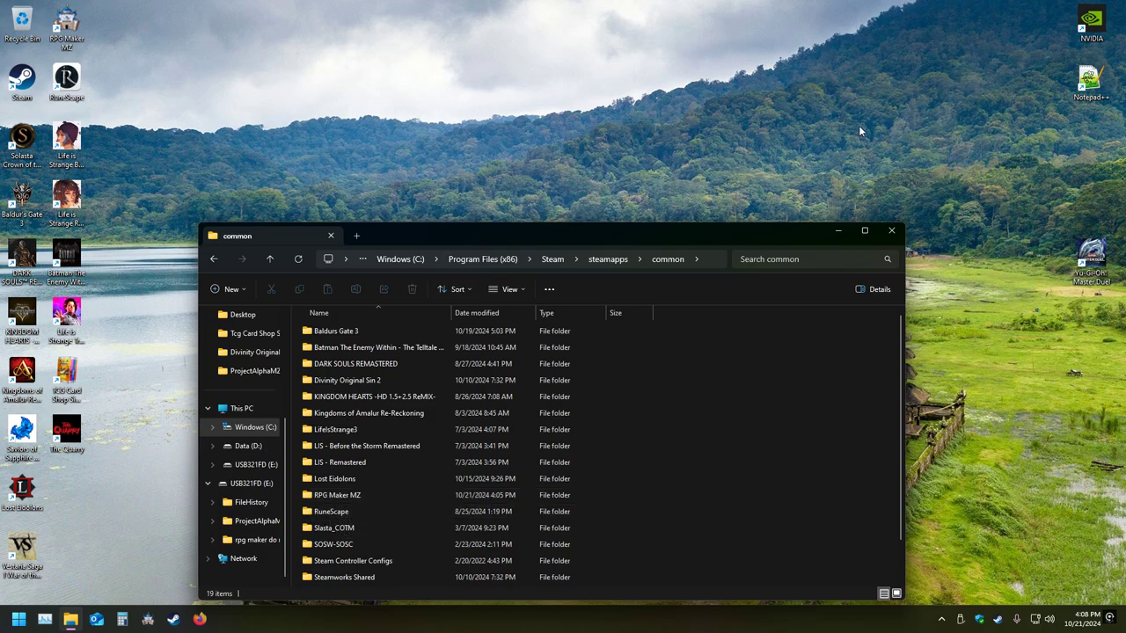
left_click(317, 498)
double_click(317, 498)
Find the Desktop folder inside the RPG Maker MZ folder, check its contents, and return to the parent folder
scroll(318, 499, "down", 10)
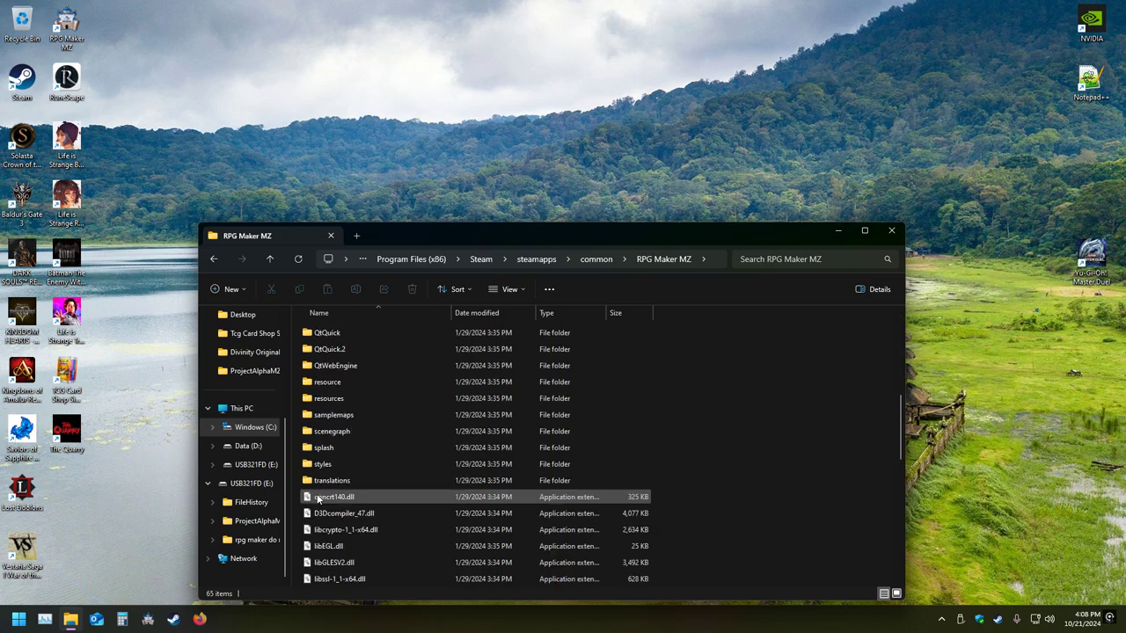
scroll(321, 508, "up", 7)
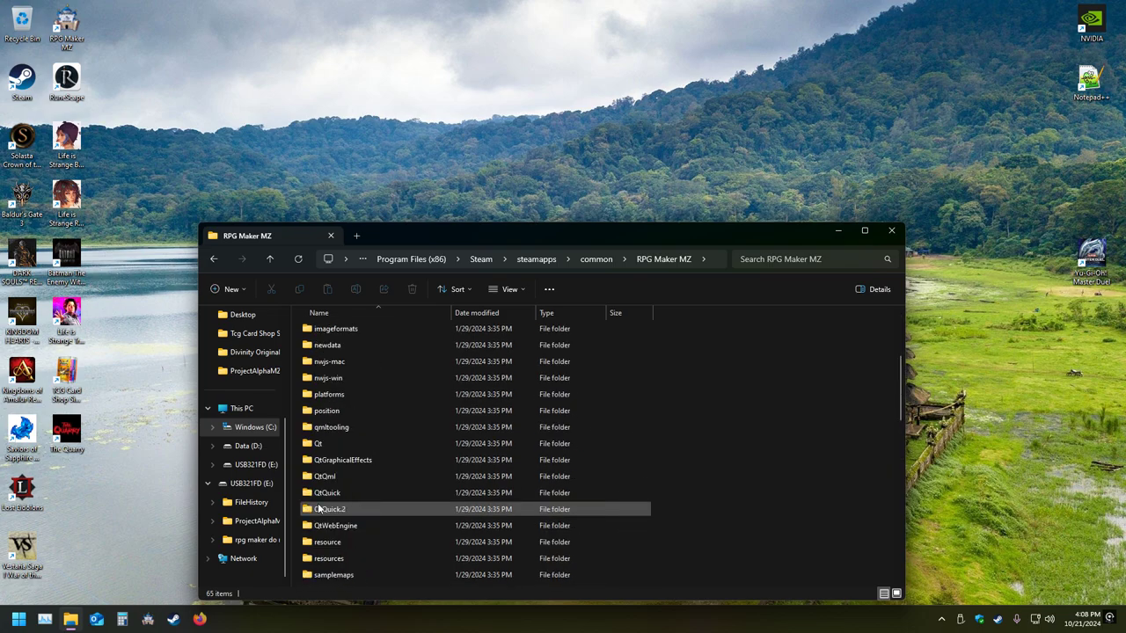
scroll(318, 509, "up", 3)
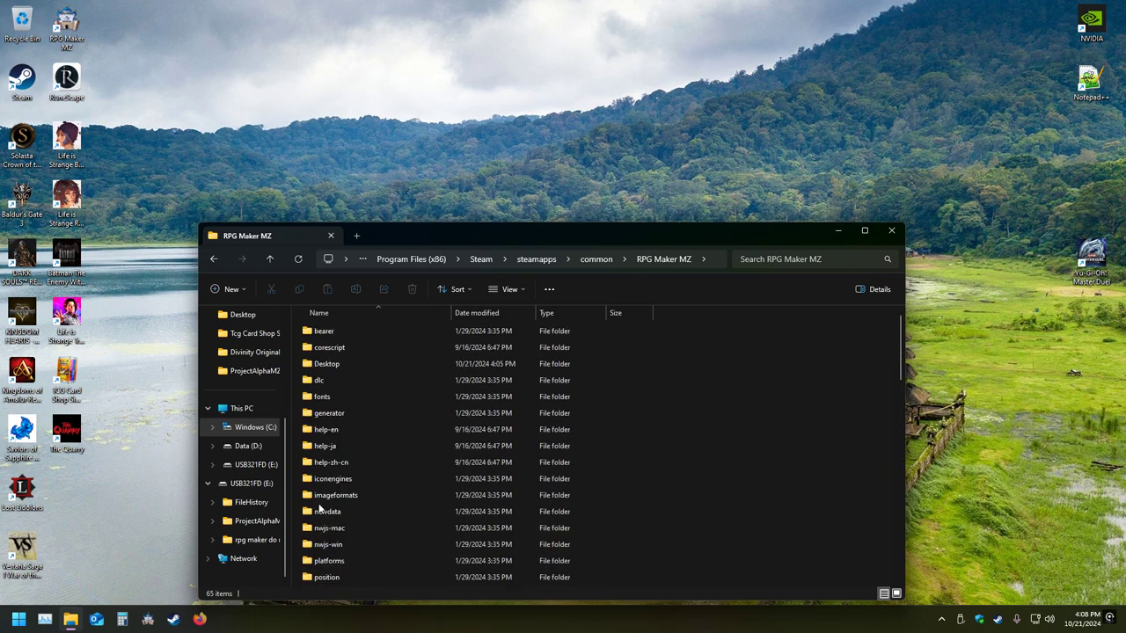
double_click(307, 364)
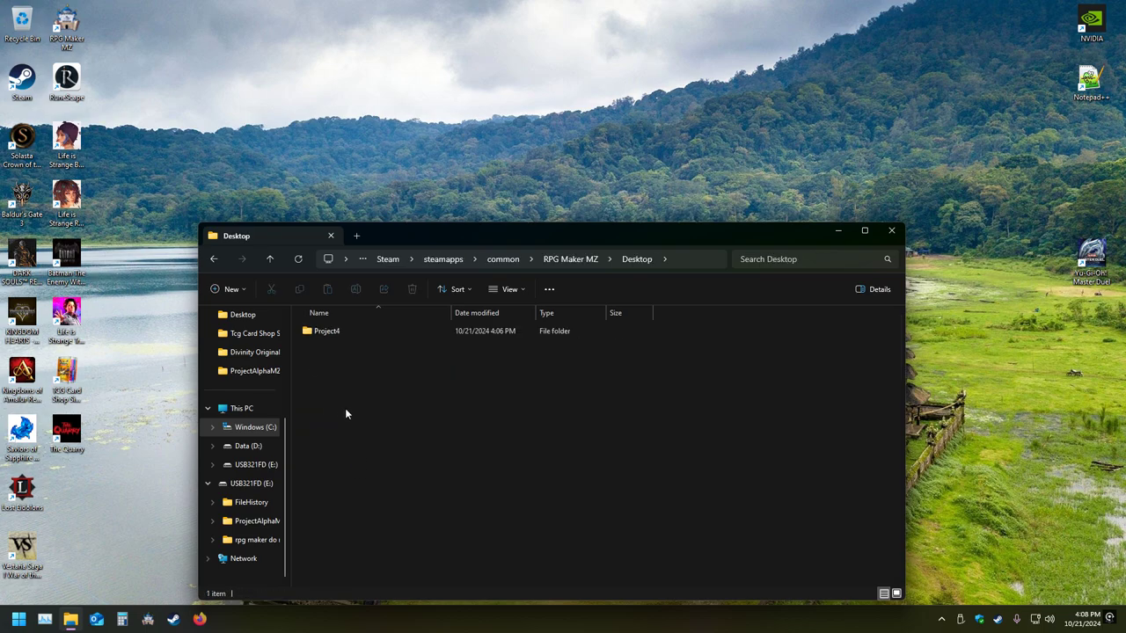
left_click(269, 259)
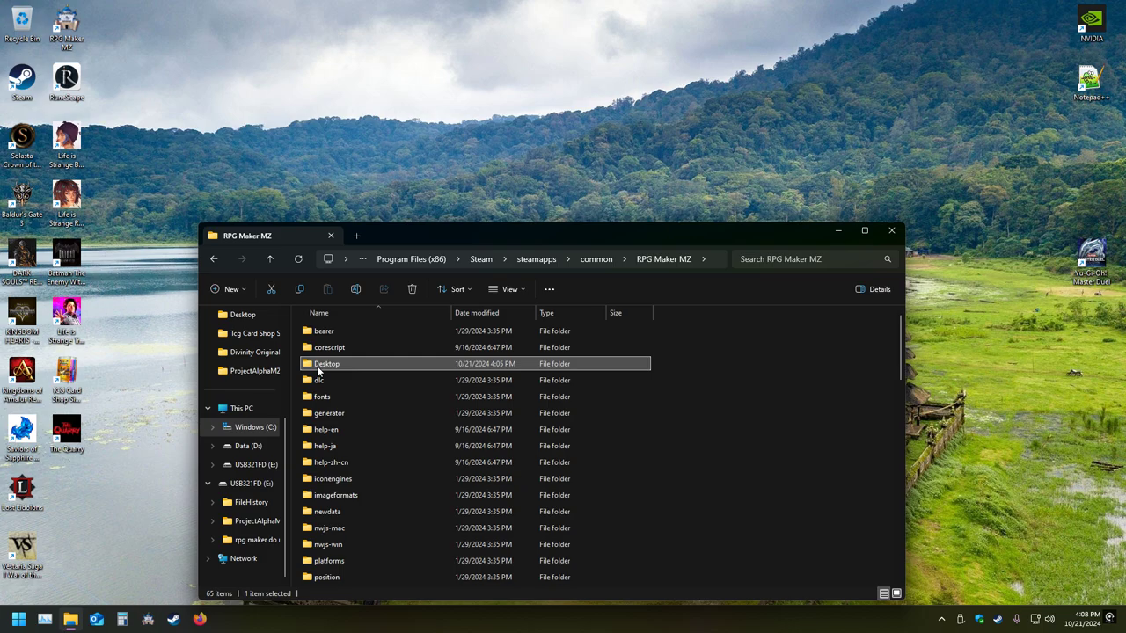
Delete the Desktop folder holding Project4 from the RPG Maker MZ folder and empty the Recycle Bin
right_click(318, 369)
left_click(415, 380)
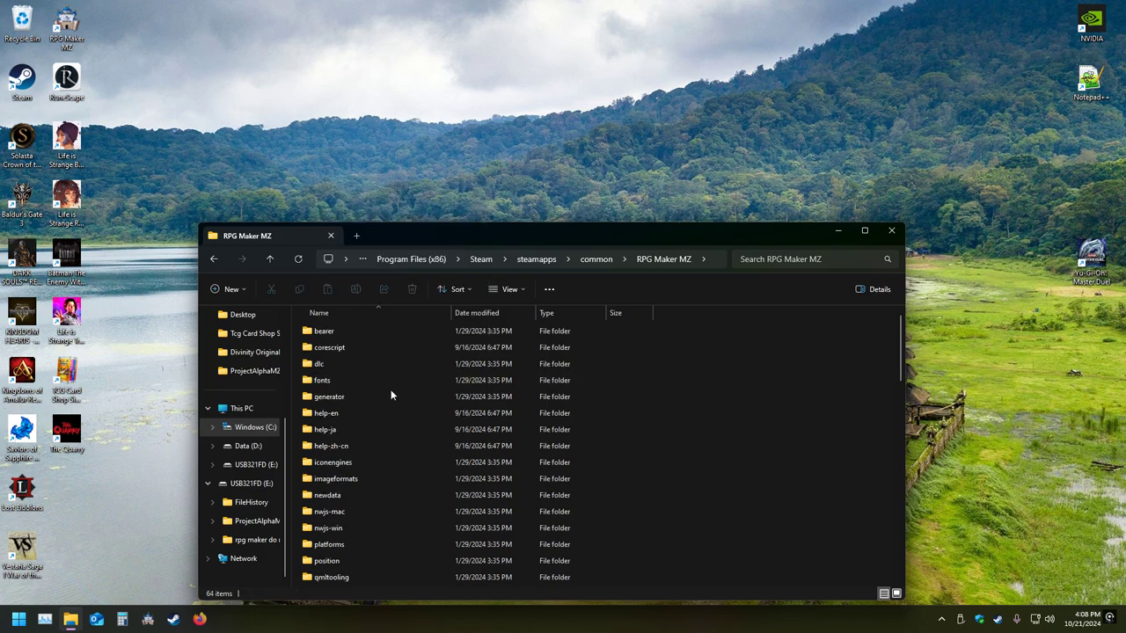
right_click(20, 21)
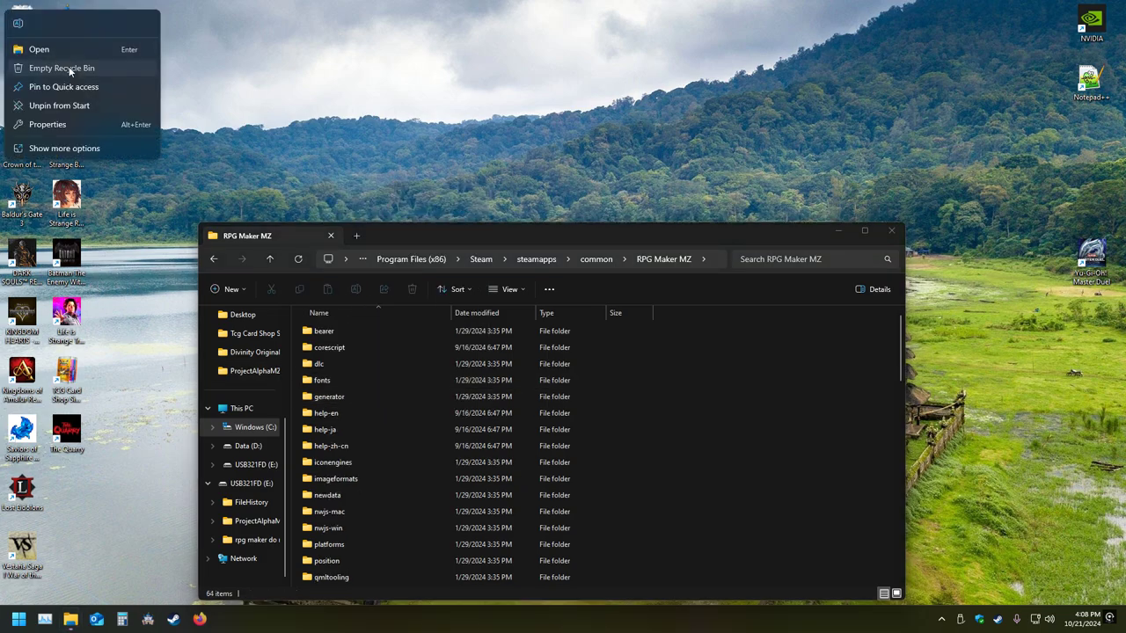
left_click(61, 68)
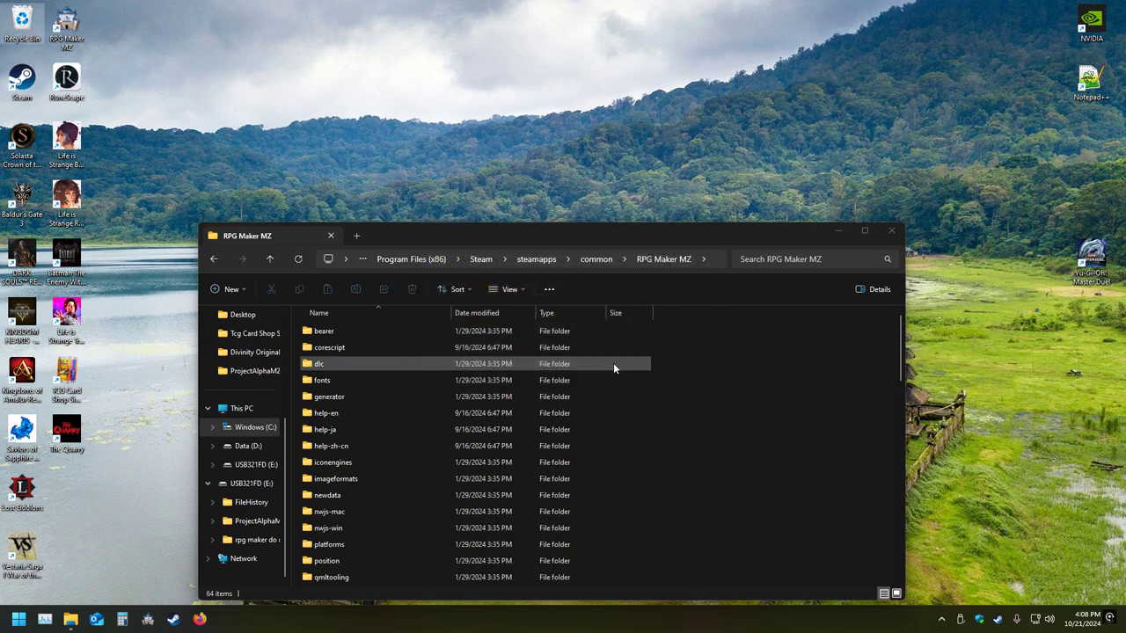
Close File Explorer, relaunch RPG Maker MZ, and open the ProjectAlphaMZ project from the USB321FD (E:) drive
left_click(892, 230)
left_click(146, 626)
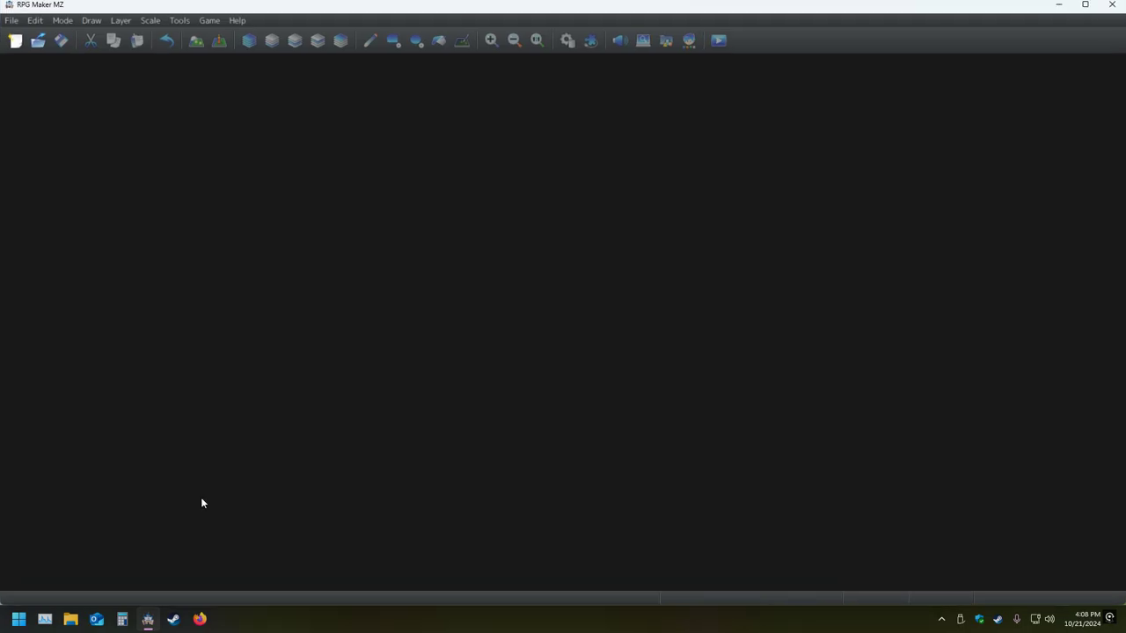
left_click(38, 40)
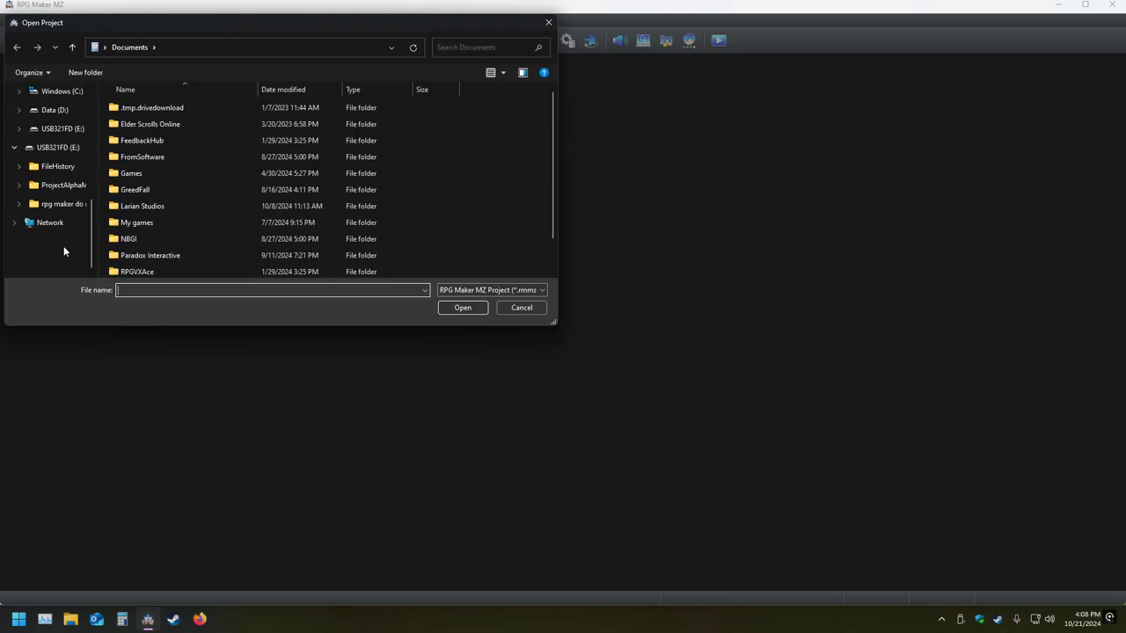
left_click(53, 147)
double_click(130, 139)
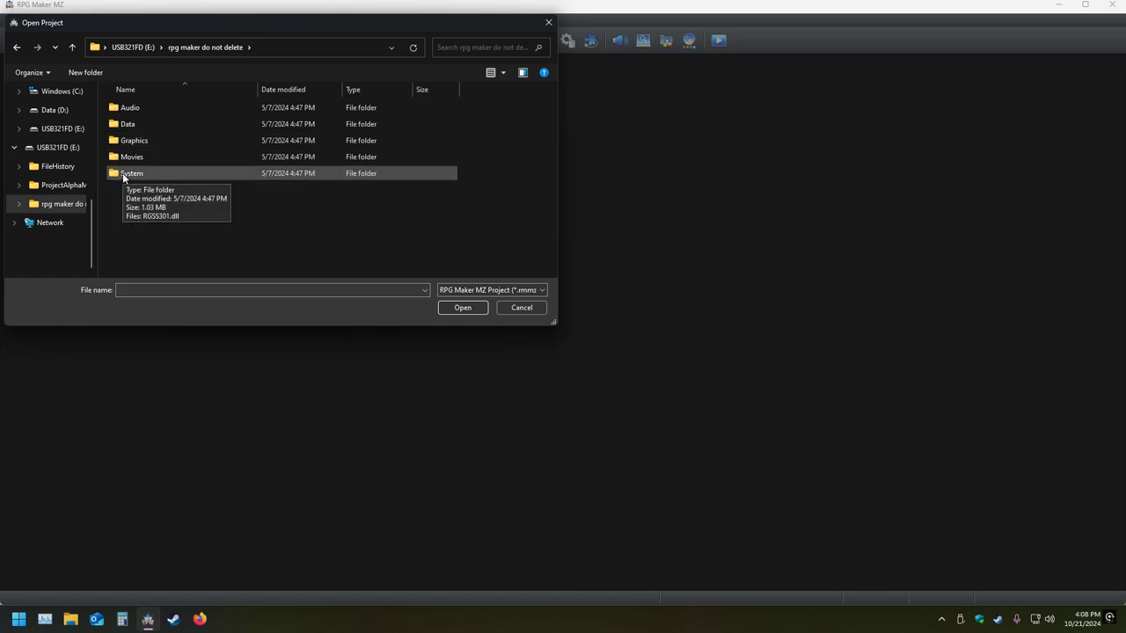
left_click(57, 185)
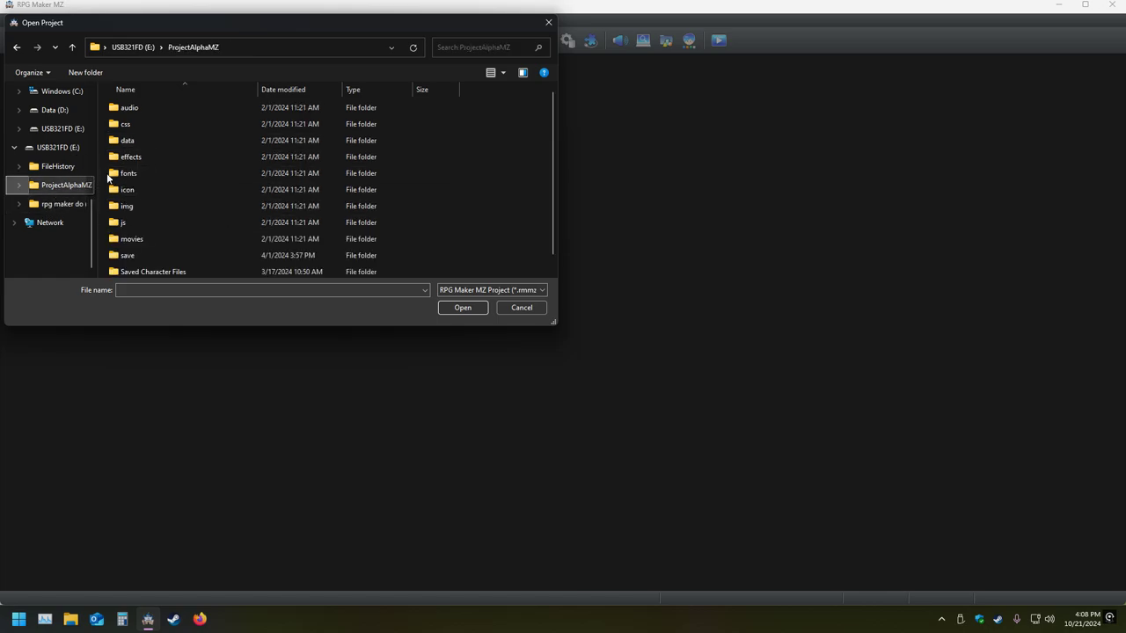
double_click(131, 270)
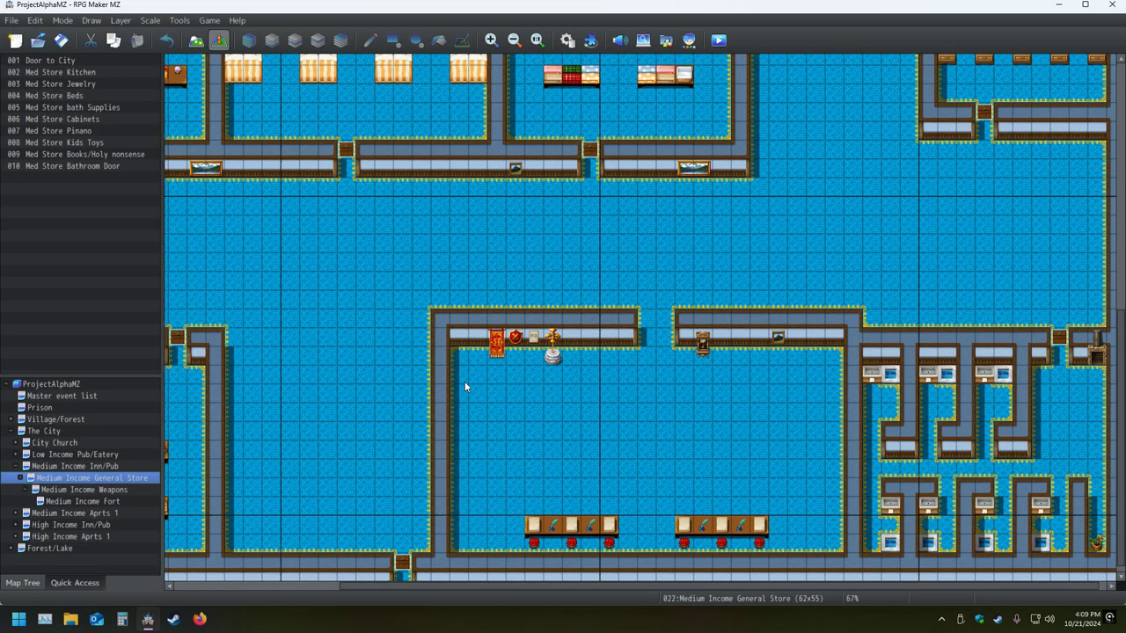
Minimize RPG Maker MZ, switch to Steam, and display the hidden games collection in the library
left_click(1059, 6)
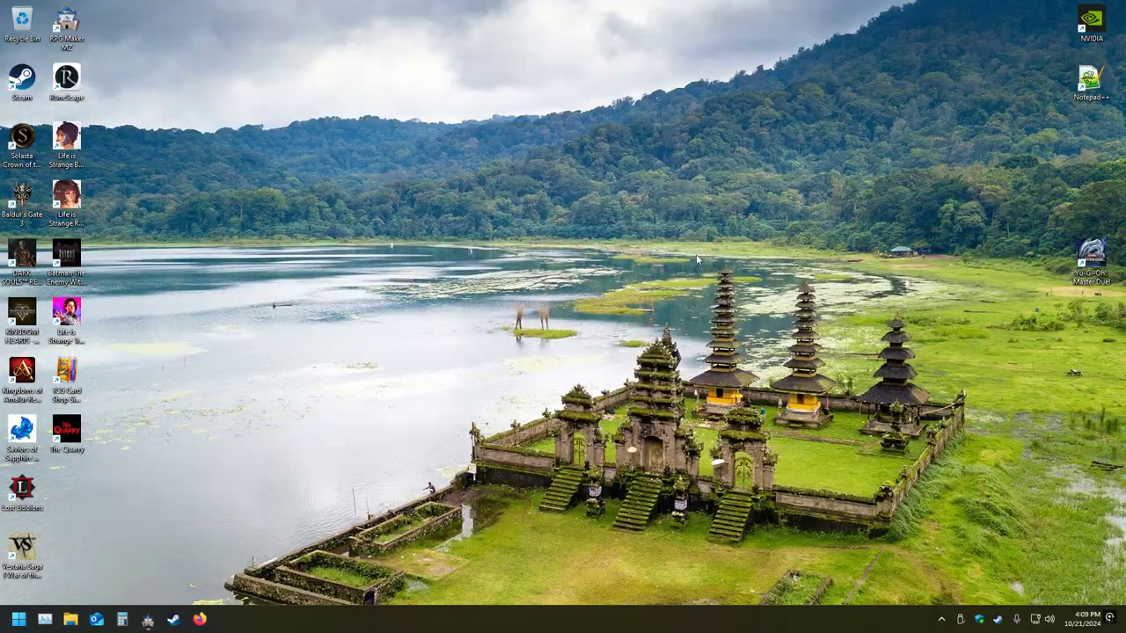
left_click(174, 619)
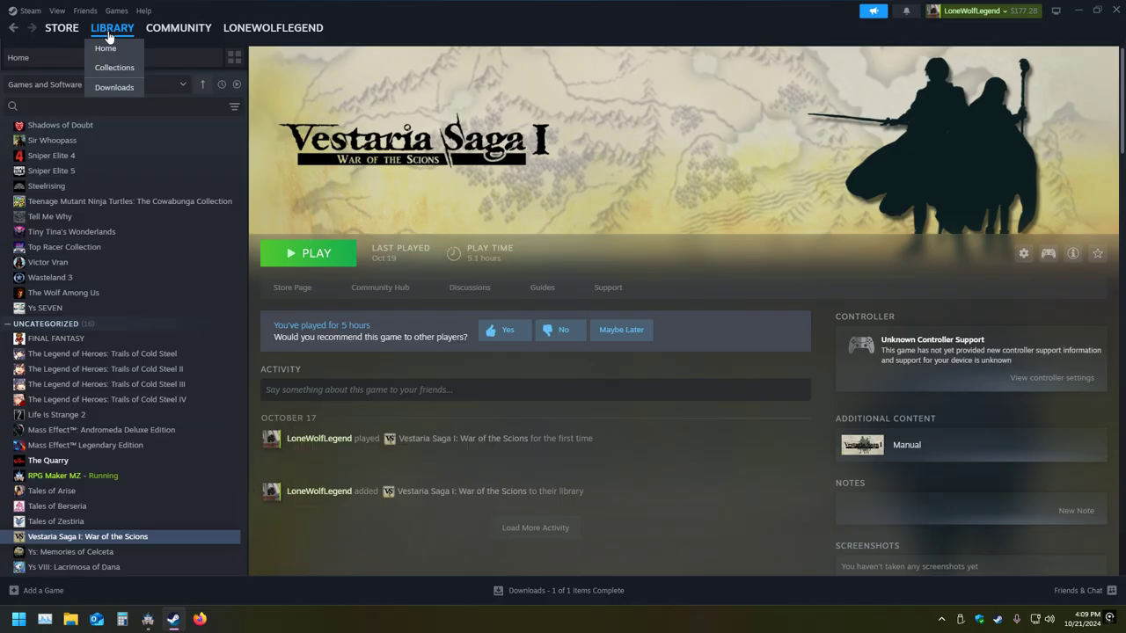
left_click(116, 47)
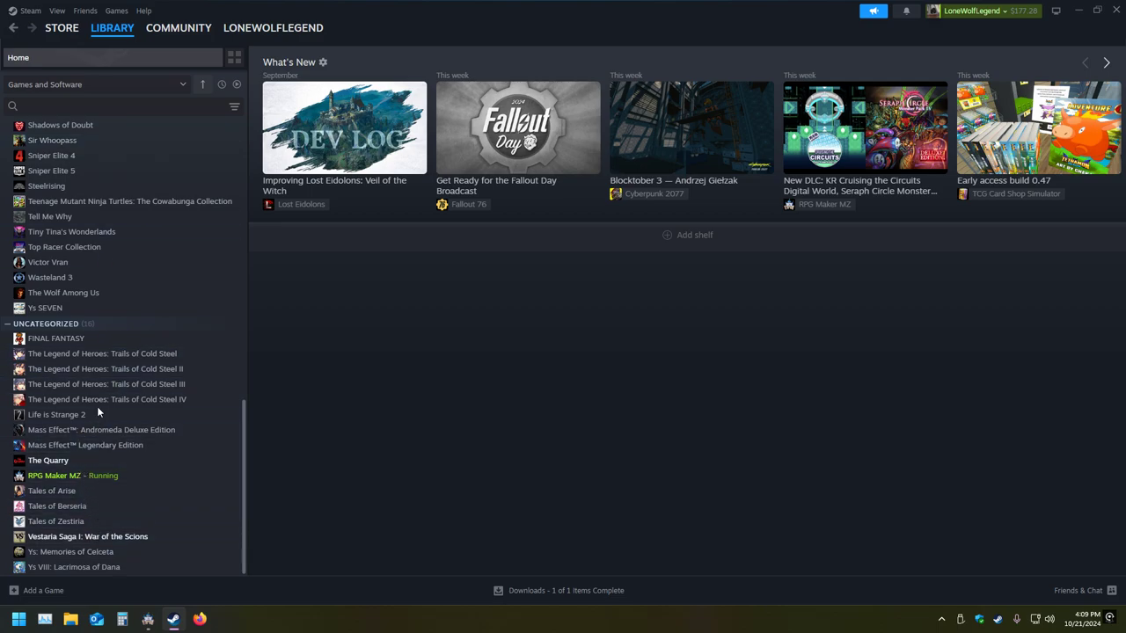
scroll(97, 409, "up", 5)
mouse_move(118, 31)
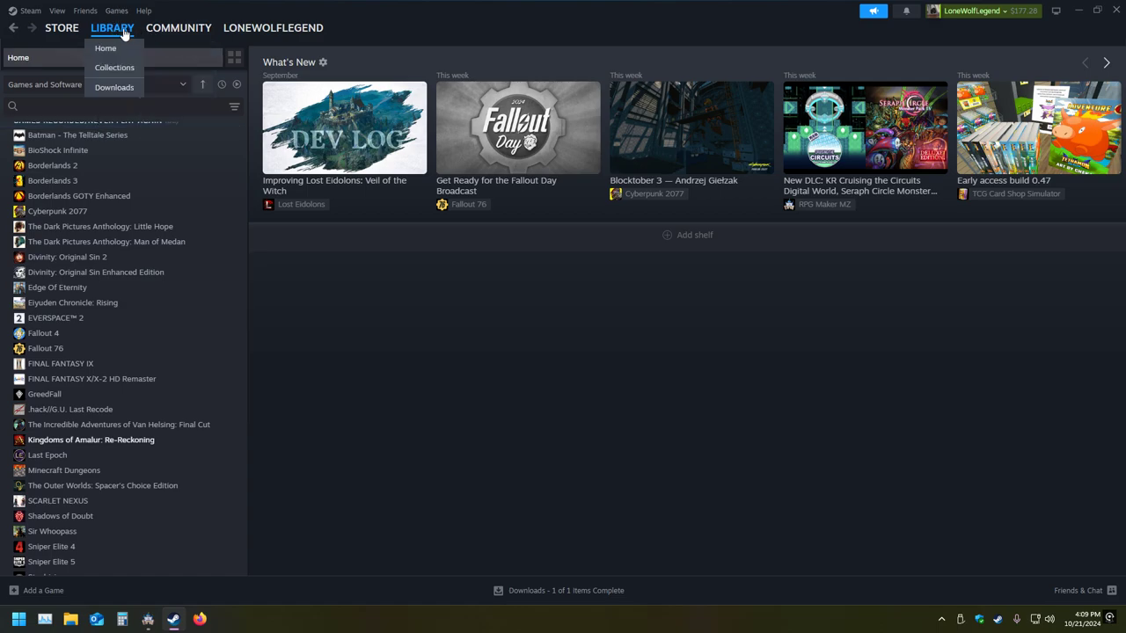
left_click(56, 10)
left_click(83, 45)
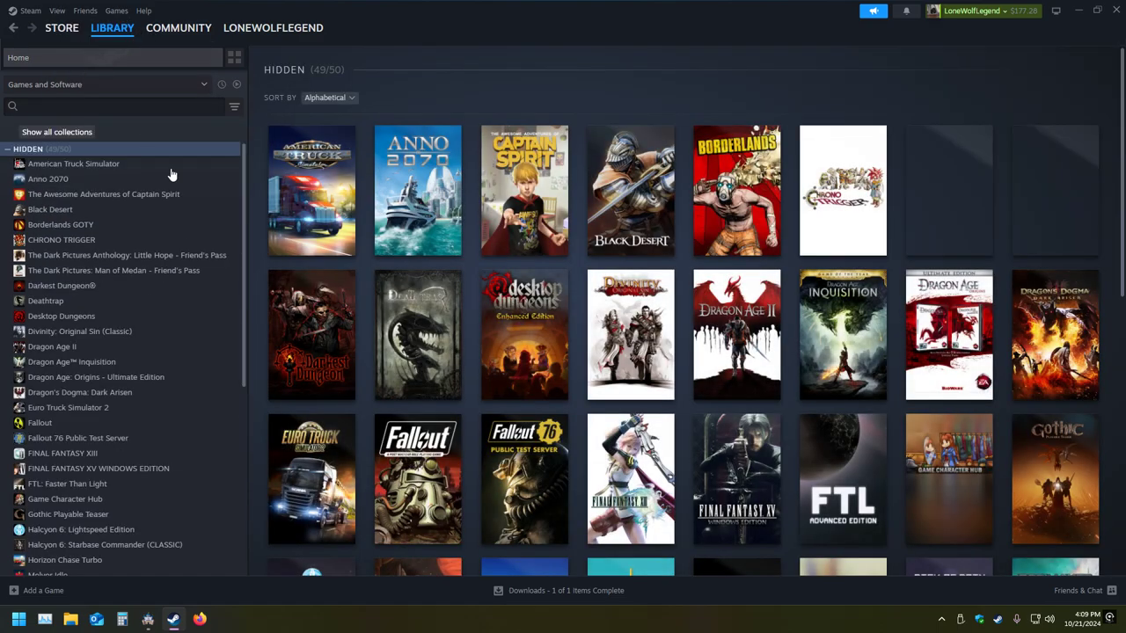
Browse the hidden games collection and open the RPG Maker VX Ace page
mouse_move(672, 457)
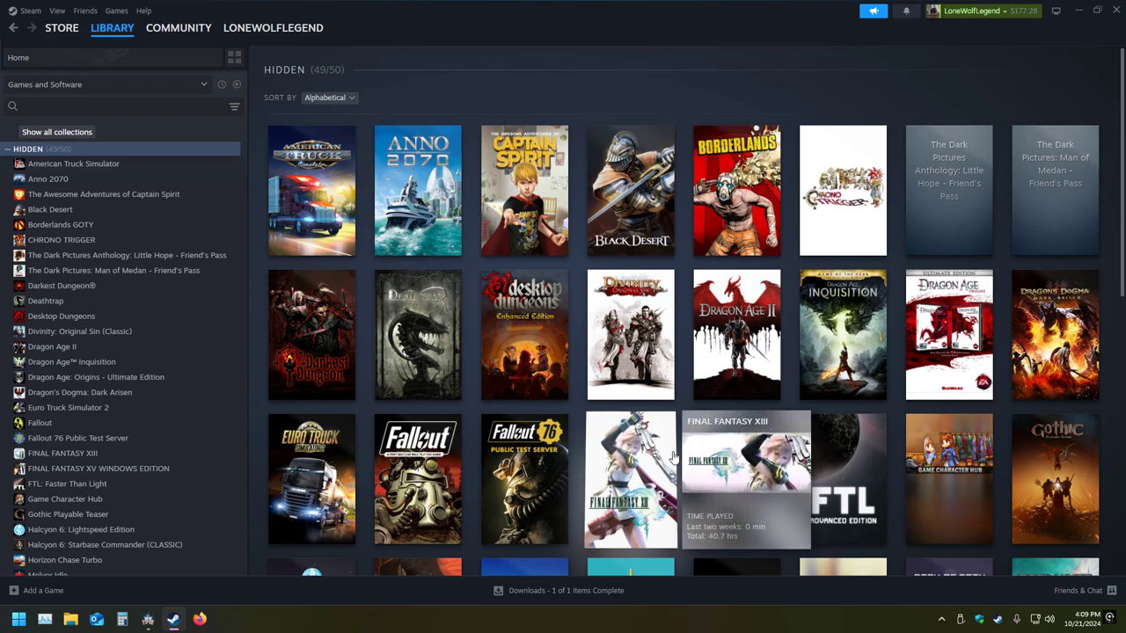
scroll(672, 456, "down", 2)
scroll(688, 382, "down", 2)
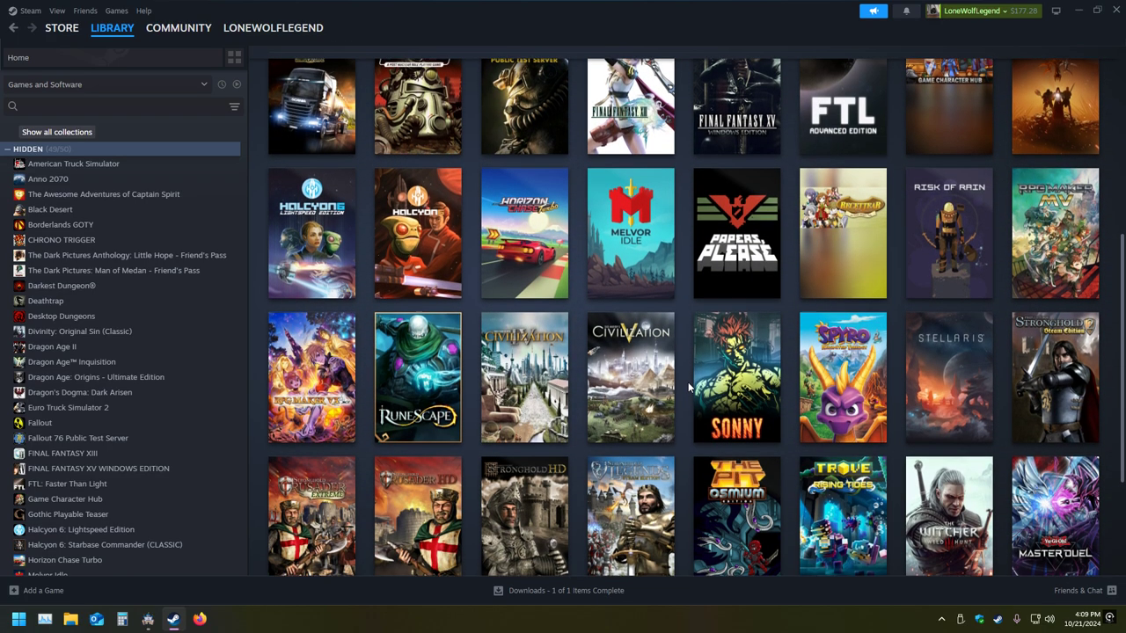
scroll(688, 382, "up", 4)
mouse_move(728, 345)
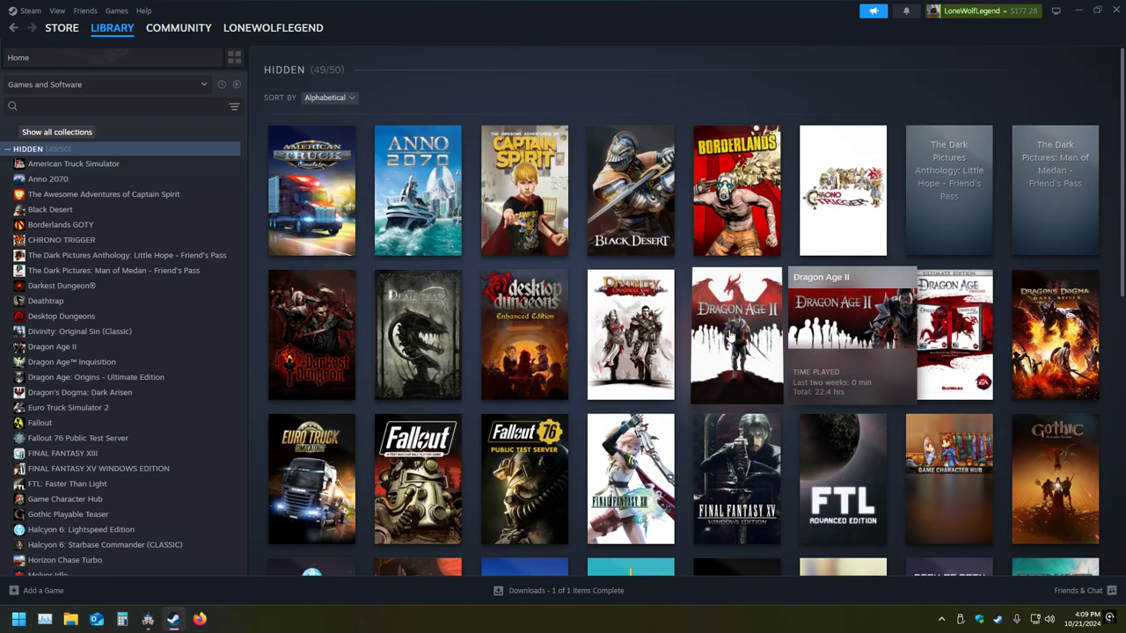
scroll(691, 400, "down", 2)
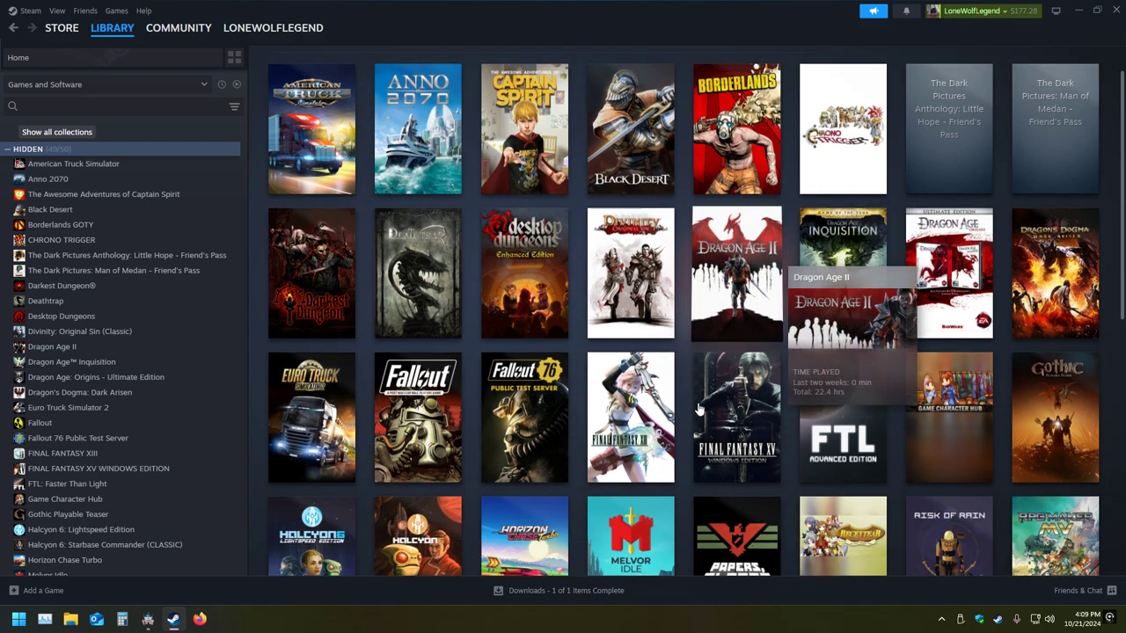
scroll(691, 409, "up", 2)
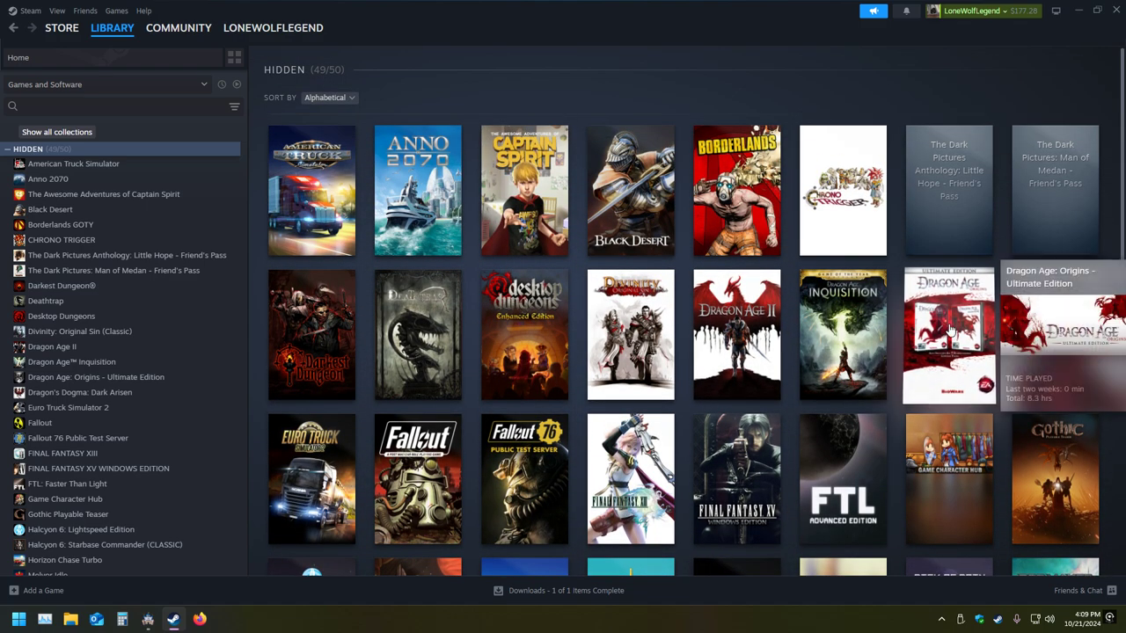
scroll(688, 403, "down", 2)
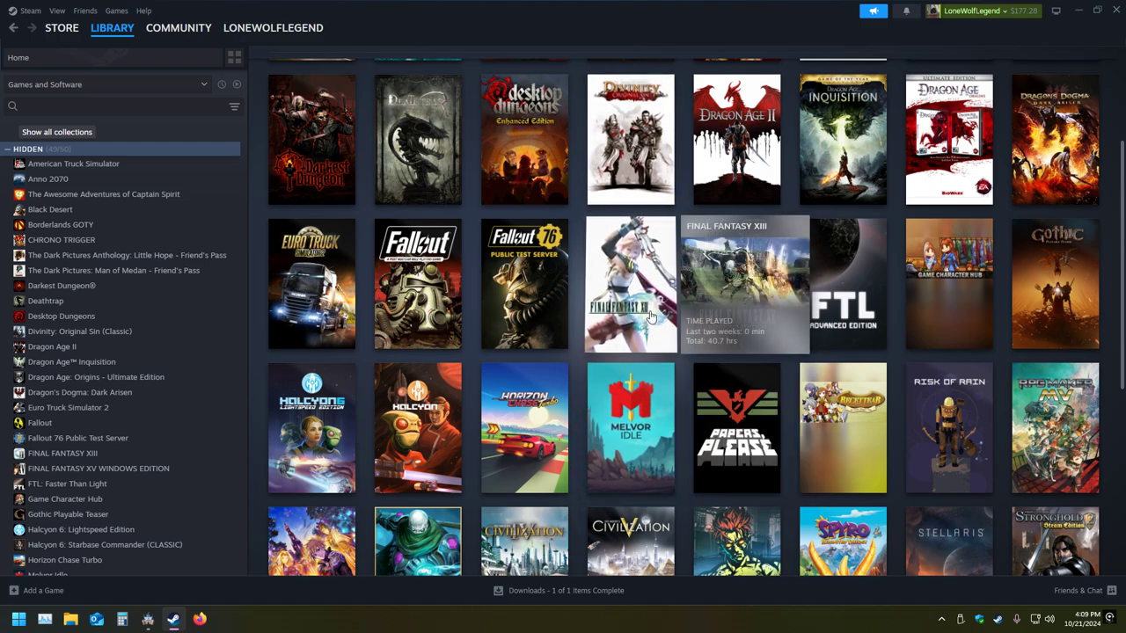
scroll(678, 357, "down", 4)
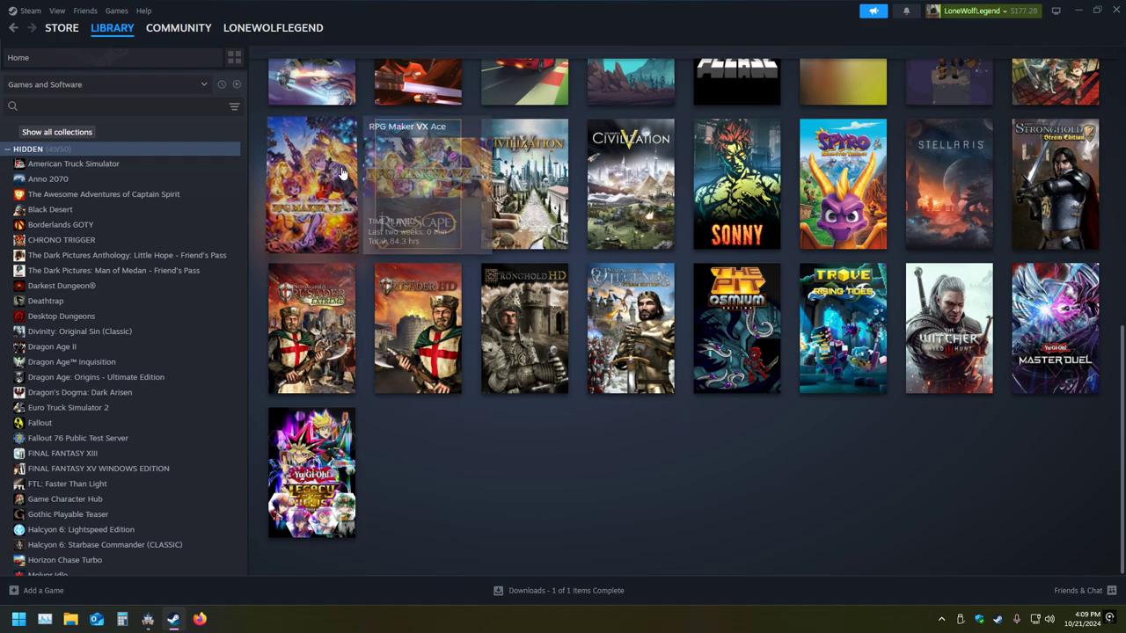
left_click(319, 211)
Install RPG Maker VX Ace on Windows (C:) with desktop and start menu shortcuts
left_click(327, 260)
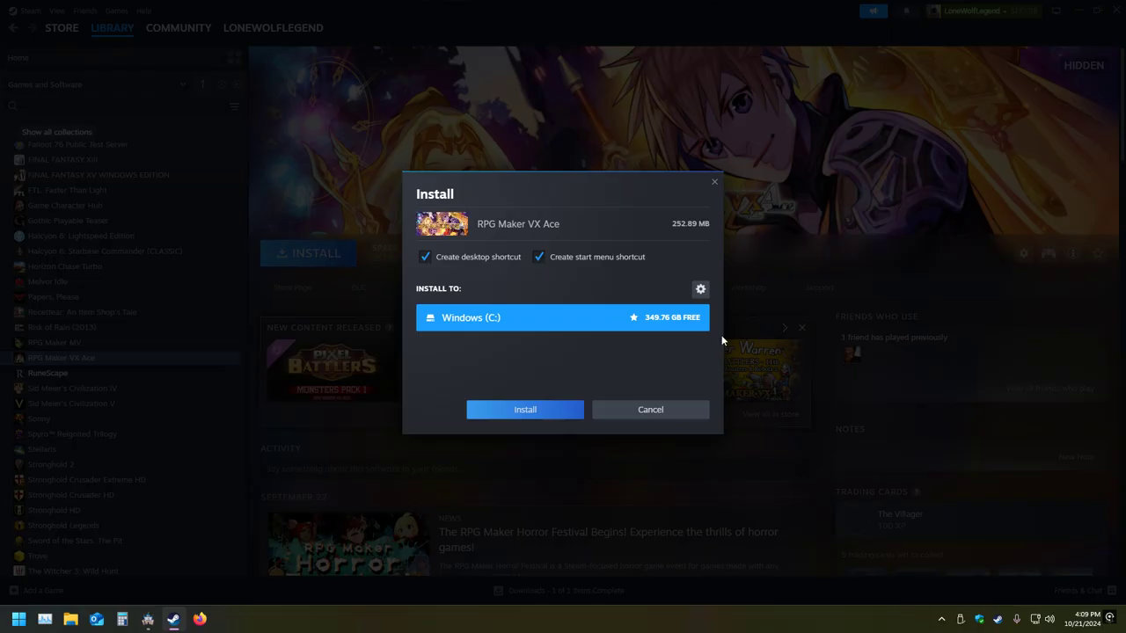
left_click(670, 413)
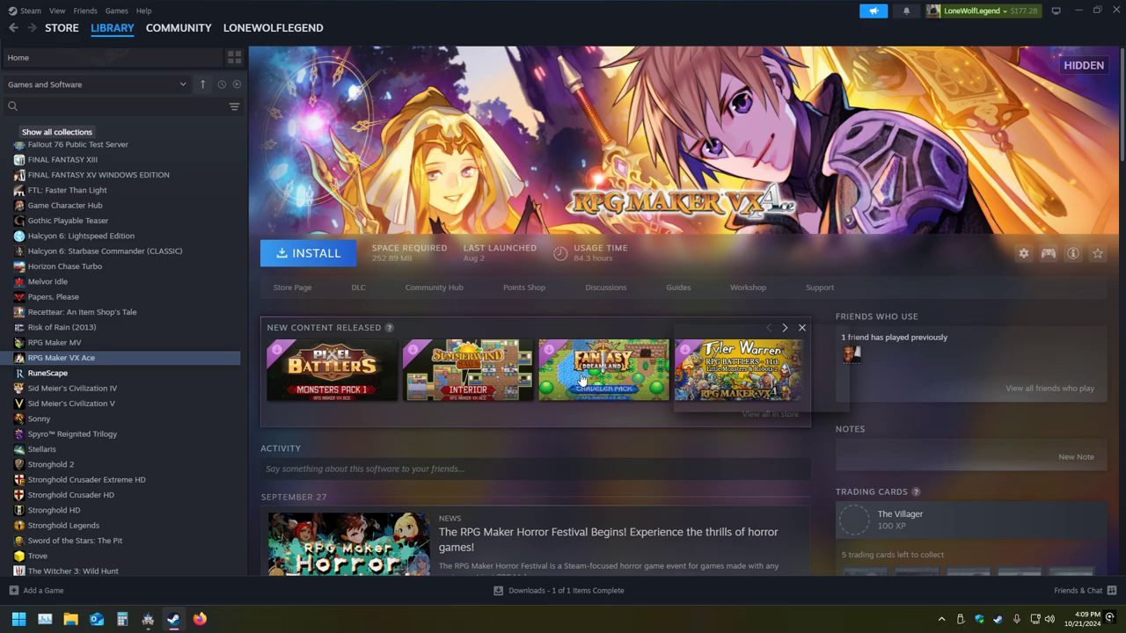
scroll(560, 416, "down", 5)
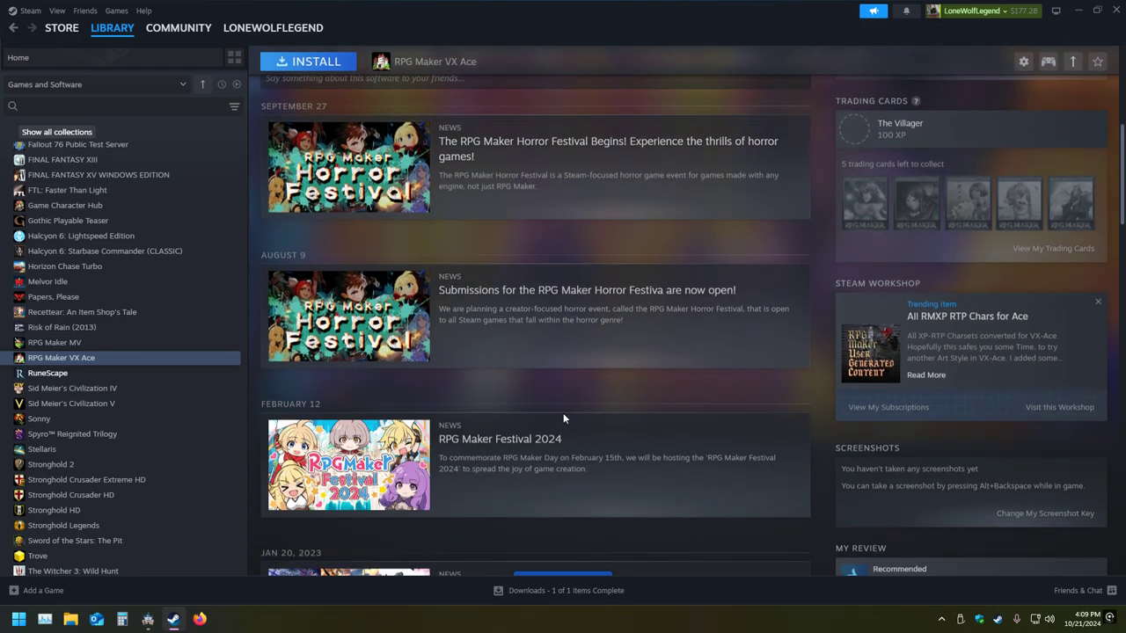
scroll(562, 412, "down", 5)
scroll(575, 387, "up", 10)
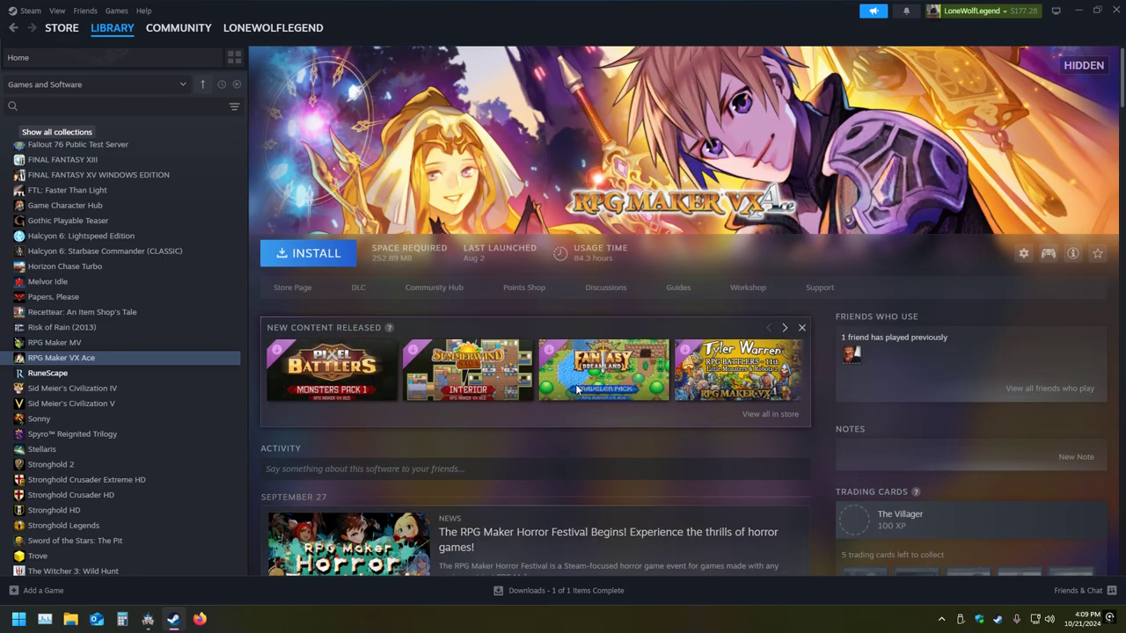
left_click(343, 262)
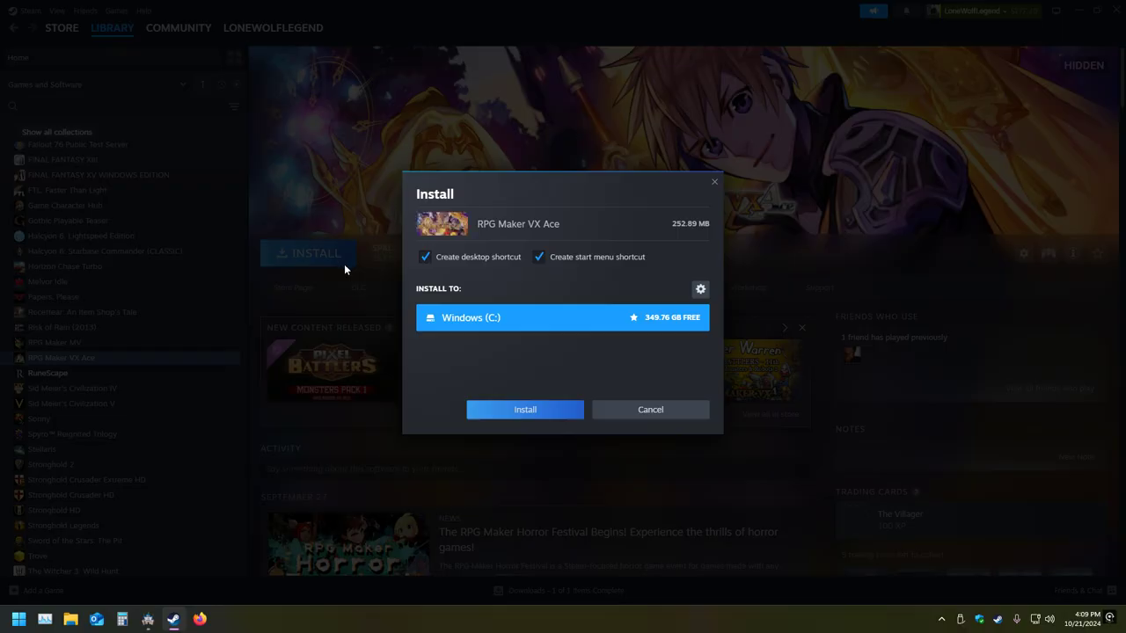
left_click(519, 413)
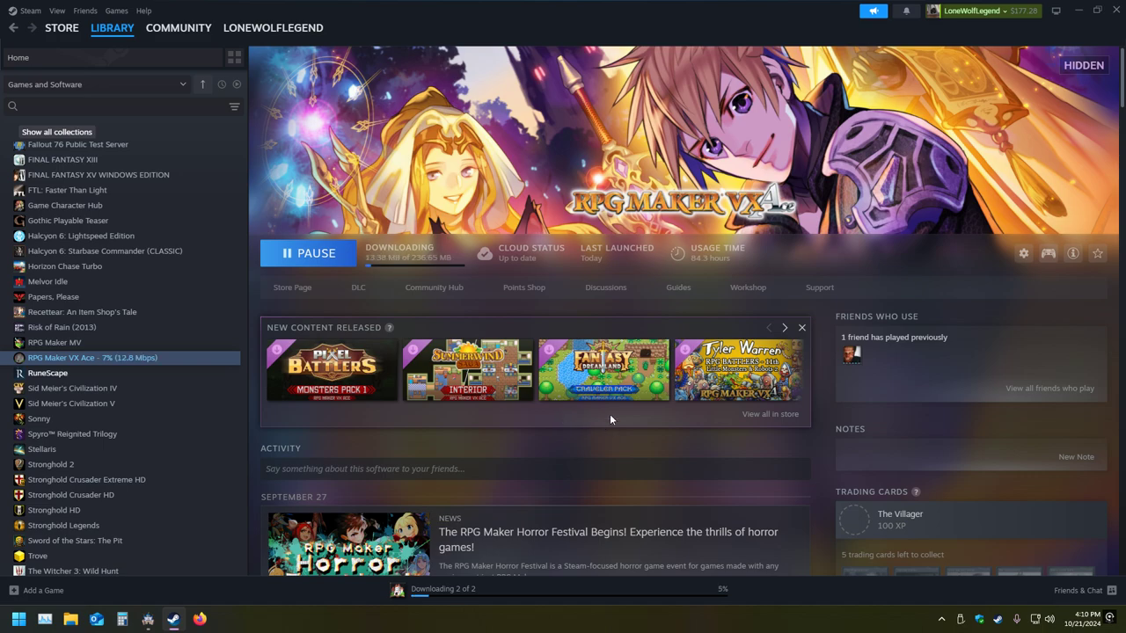
Look through the community content on the RPG Maker VX Ace page while it downloads, then return to its launch area
scroll(600, 421, "down", 8)
scroll(588, 431, "down", 4)
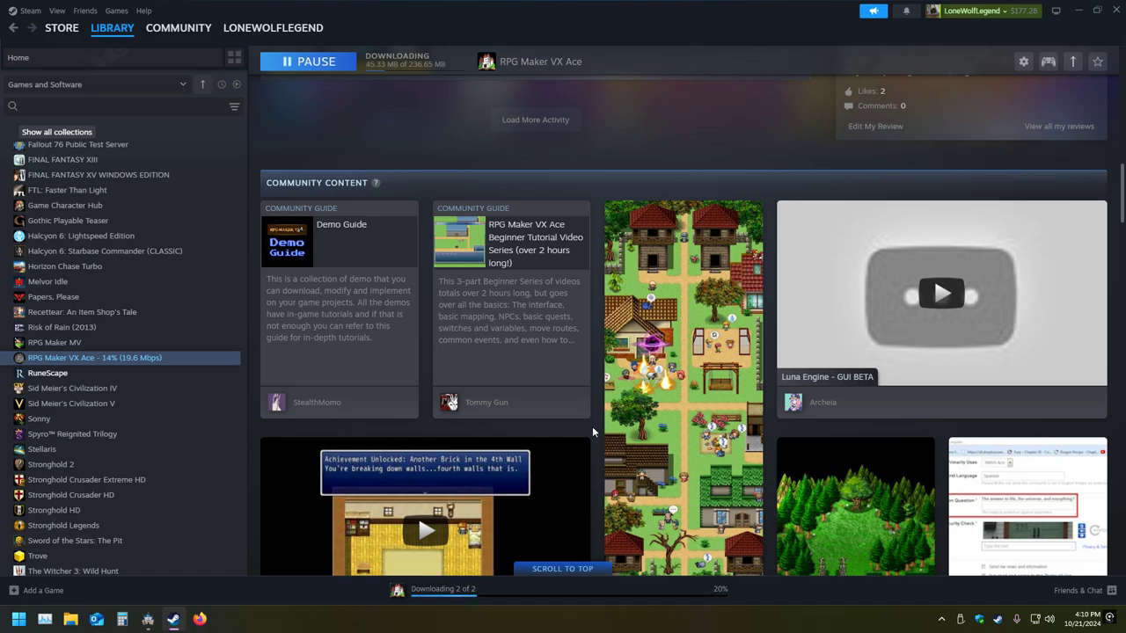
scroll(593, 426, "down", 8)
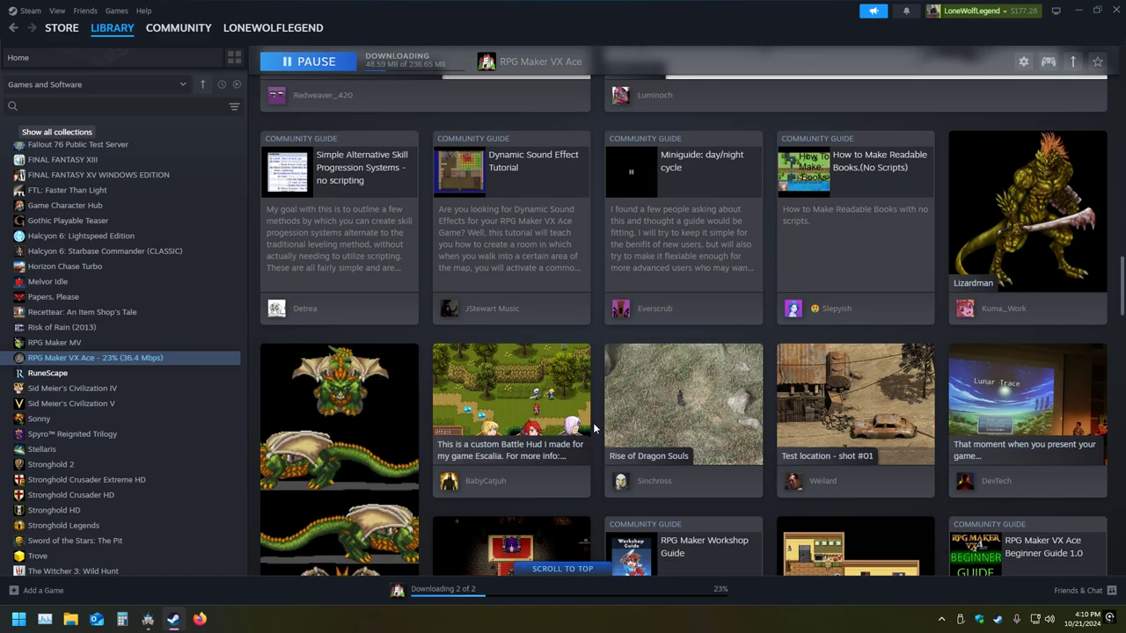
scroll(593, 429, "down", 4)
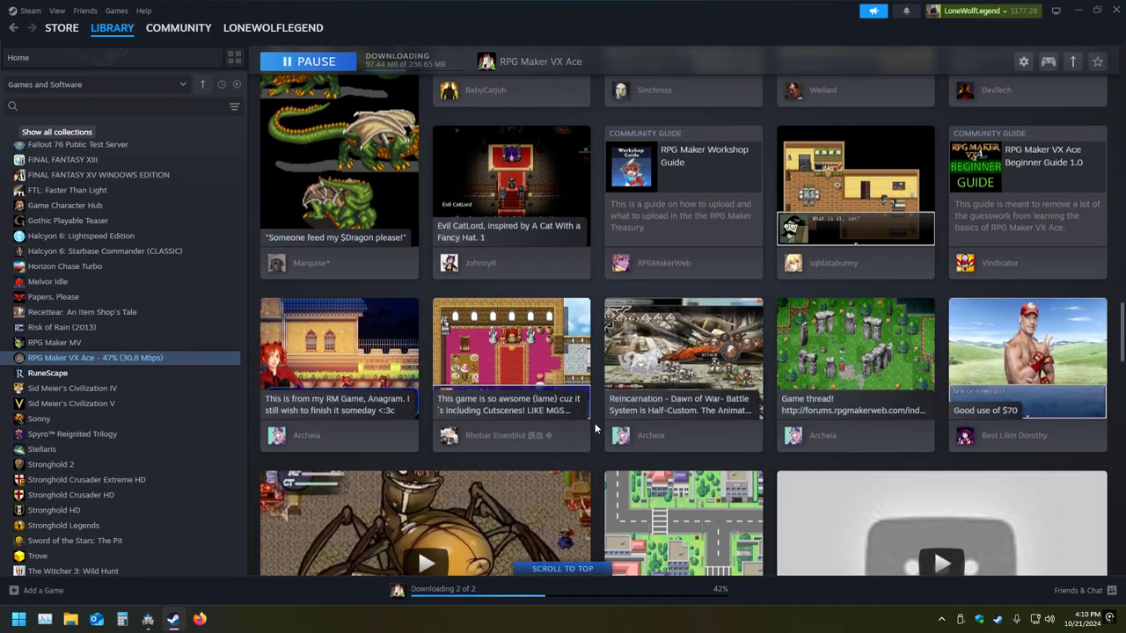
scroll(594, 429, "down", 2)
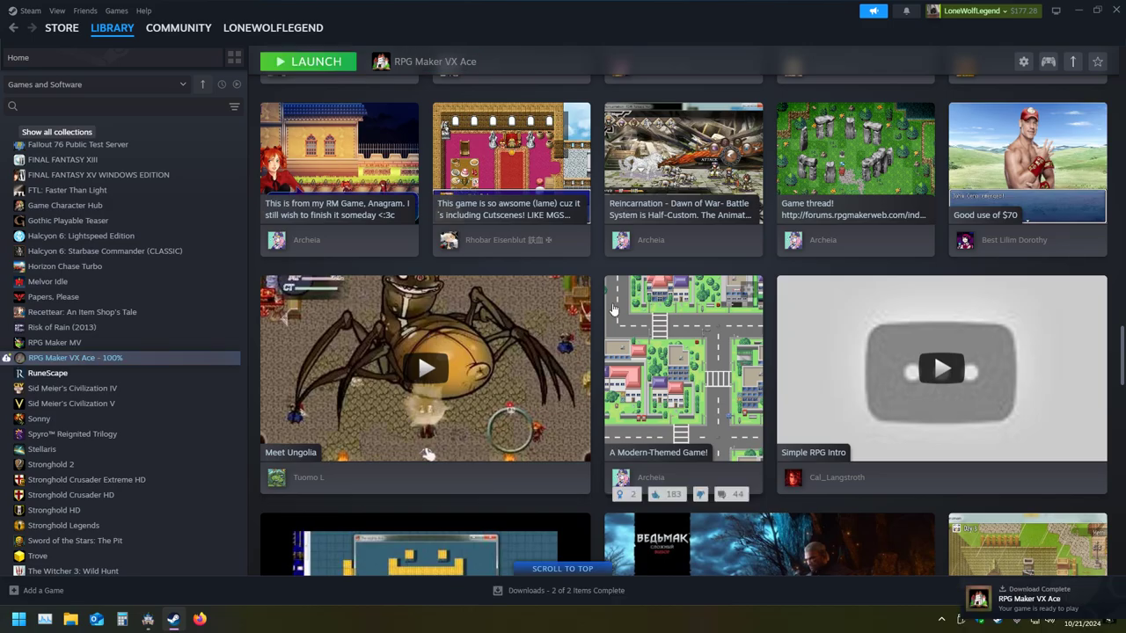
scroll(597, 320, "up", 5)
scroll(597, 313, "up", 10)
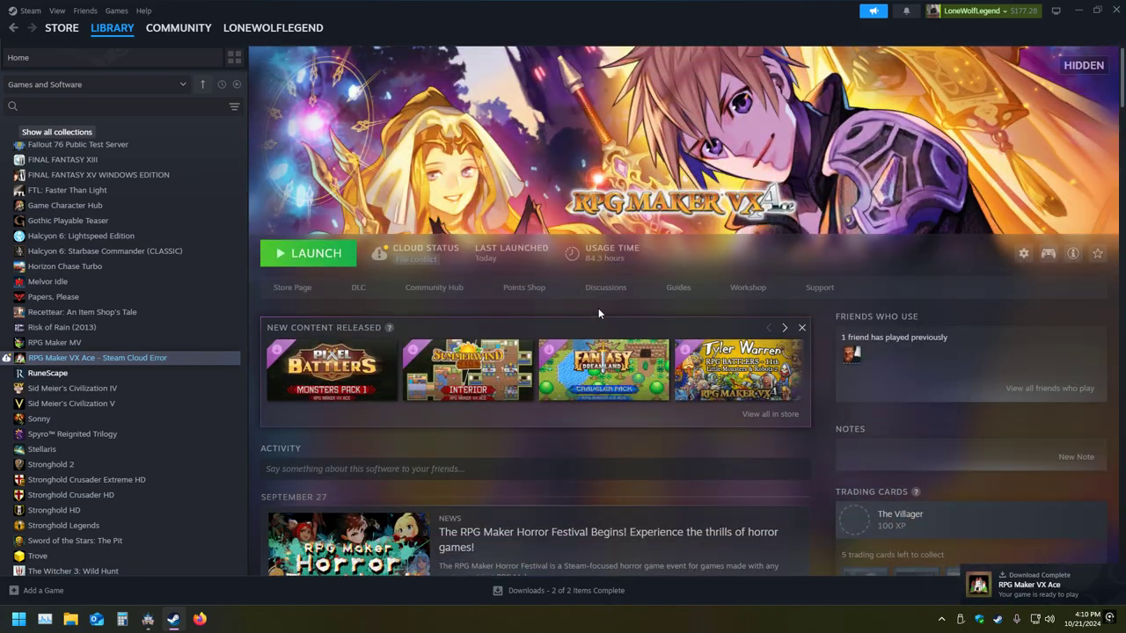
Launch RPG Maker VX Ace from its desktop shortcut, resolve the cloud conflict with the Local Save, and close the Steam window
left_click(1115, 10)
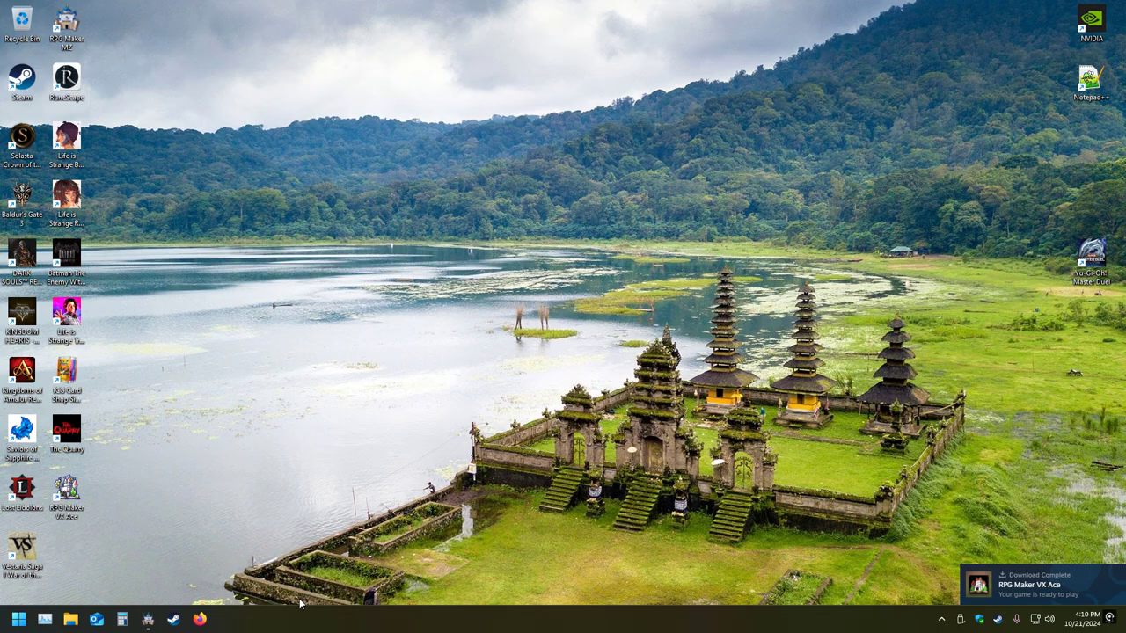
double_click(65, 489)
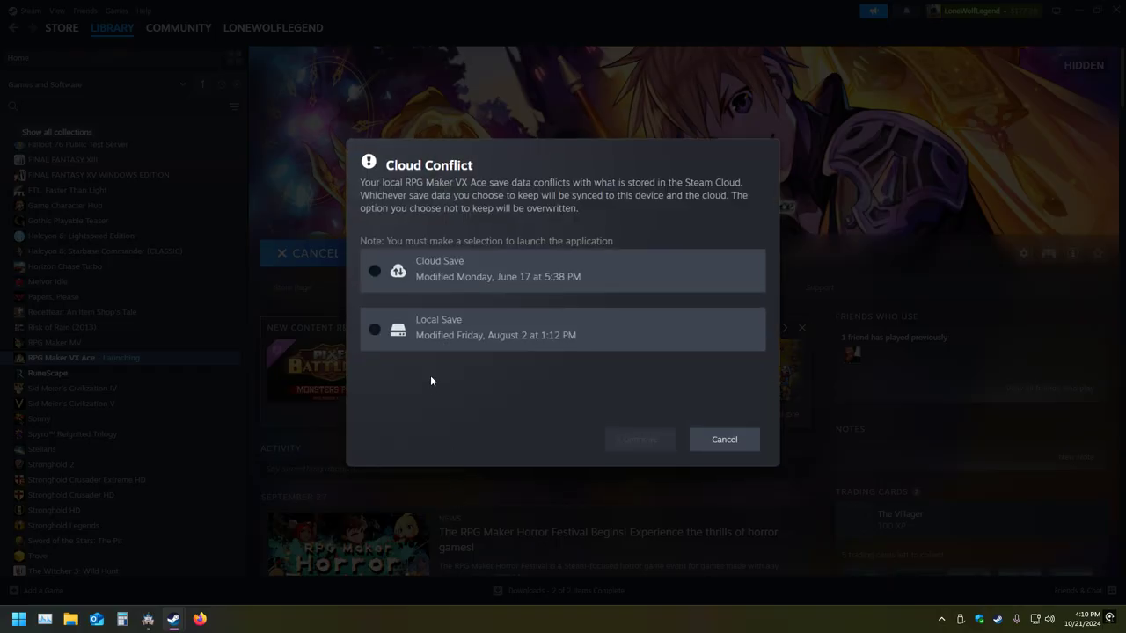
left_click(436, 337)
left_click(637, 443)
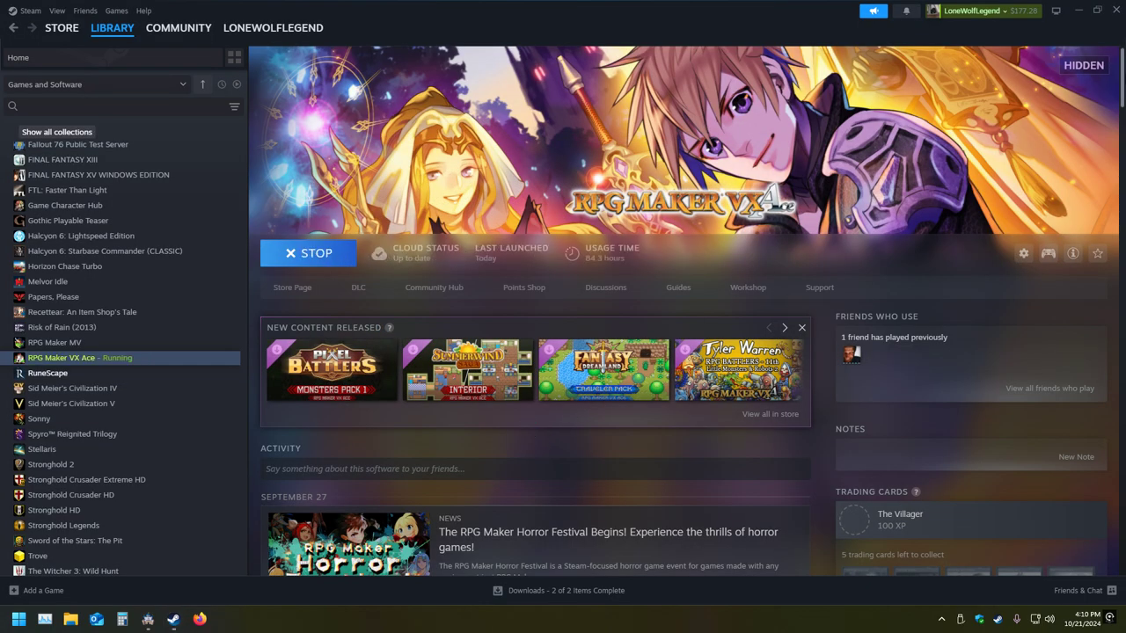
left_click(1119, 10)
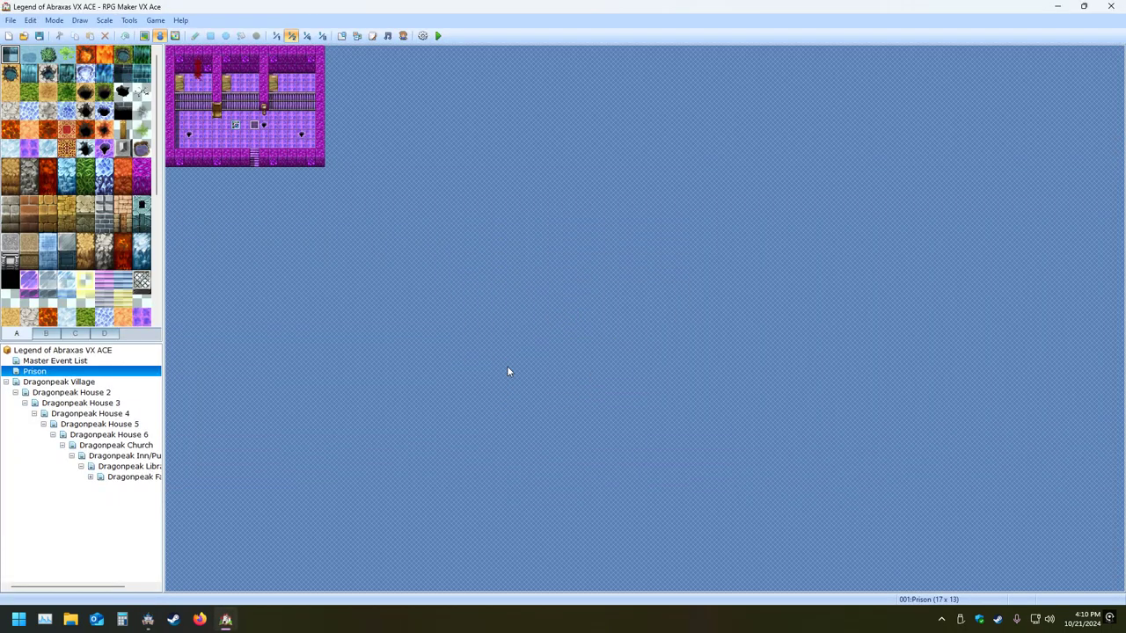
Check the Project Menu and the Resource Manager of Legend of Abraxas VX ACE, closing each one
left_click(422, 36)
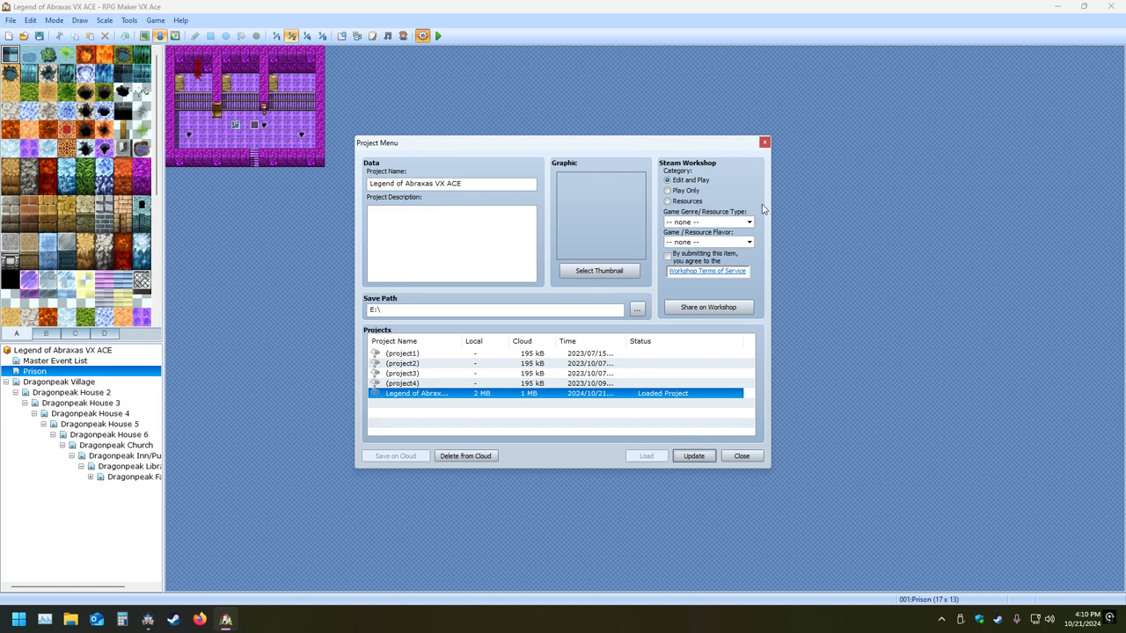
left_click(762, 144)
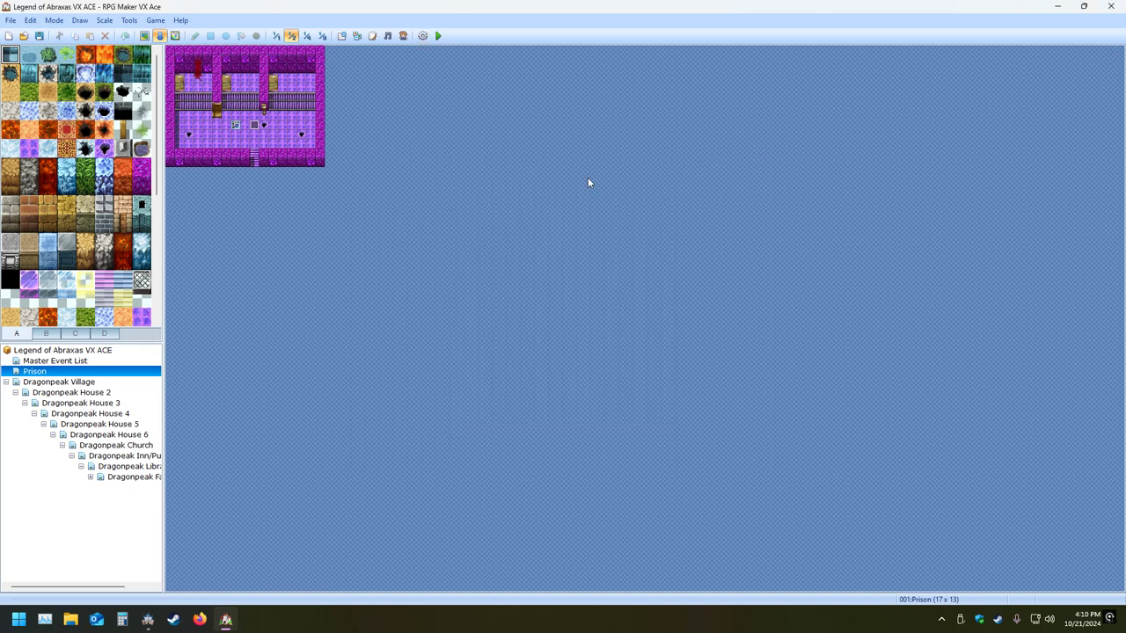
left_click(356, 36)
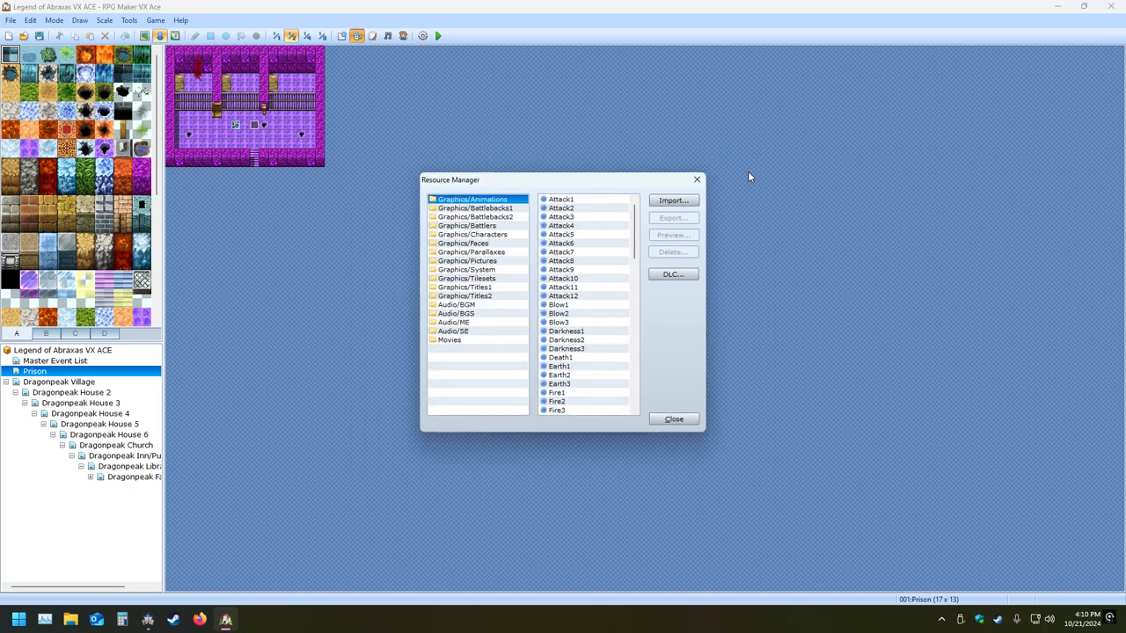
left_click(697, 180)
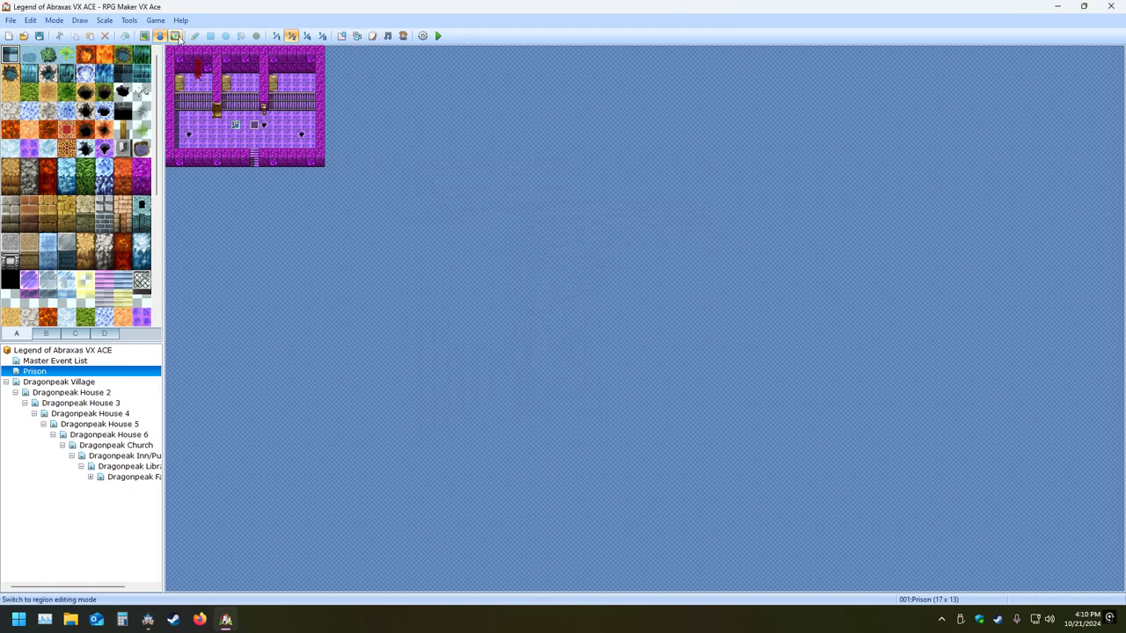
Open the graphic choices for a new event on the Prison map and preview the !$LightInside, !$LightOutside and first Actor sheets
double_click(236, 134)
double_click(351, 365)
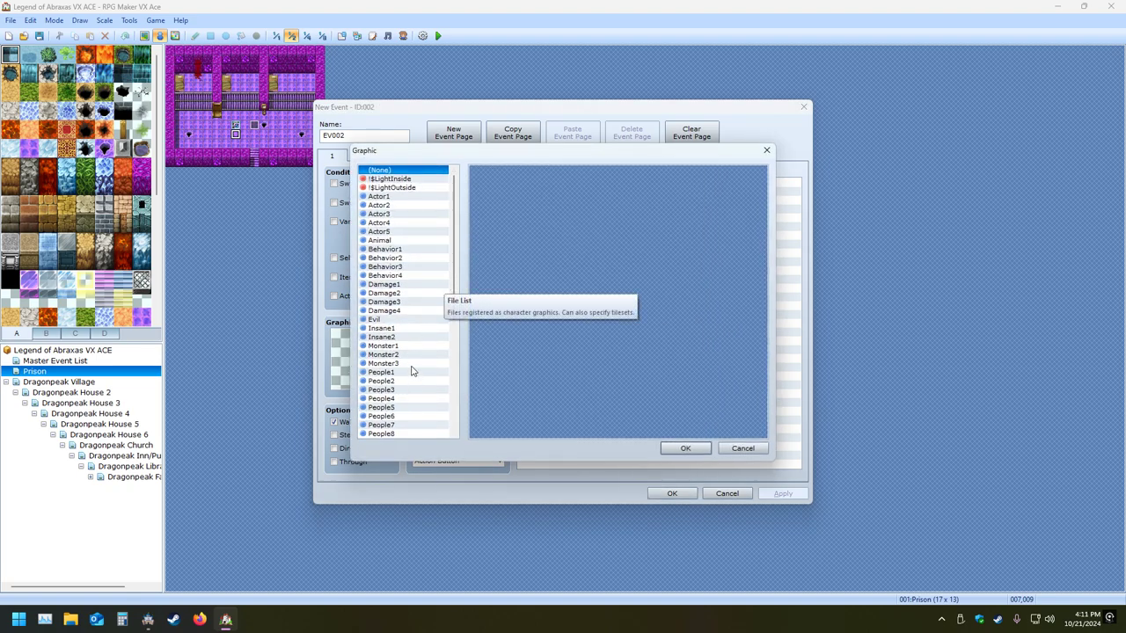
key("Down")
key("Down")
key("Down")
key("Down")
key("Down")
key("Down")
key("Up")
key("Up")
key("Up")
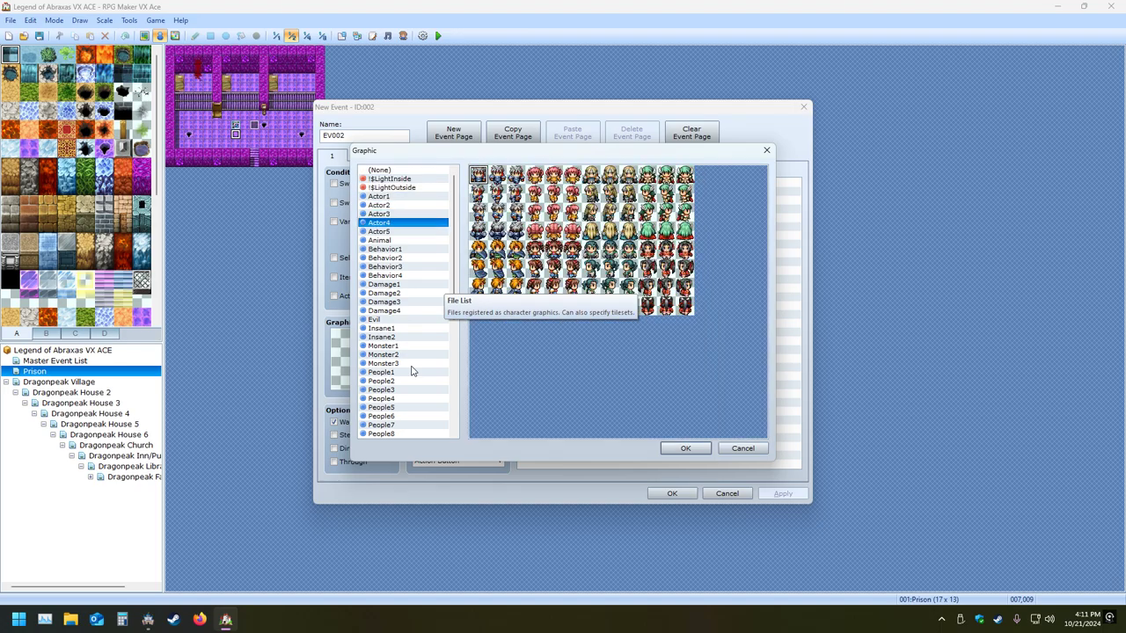
key("Up")
key("Up")
key("Down")
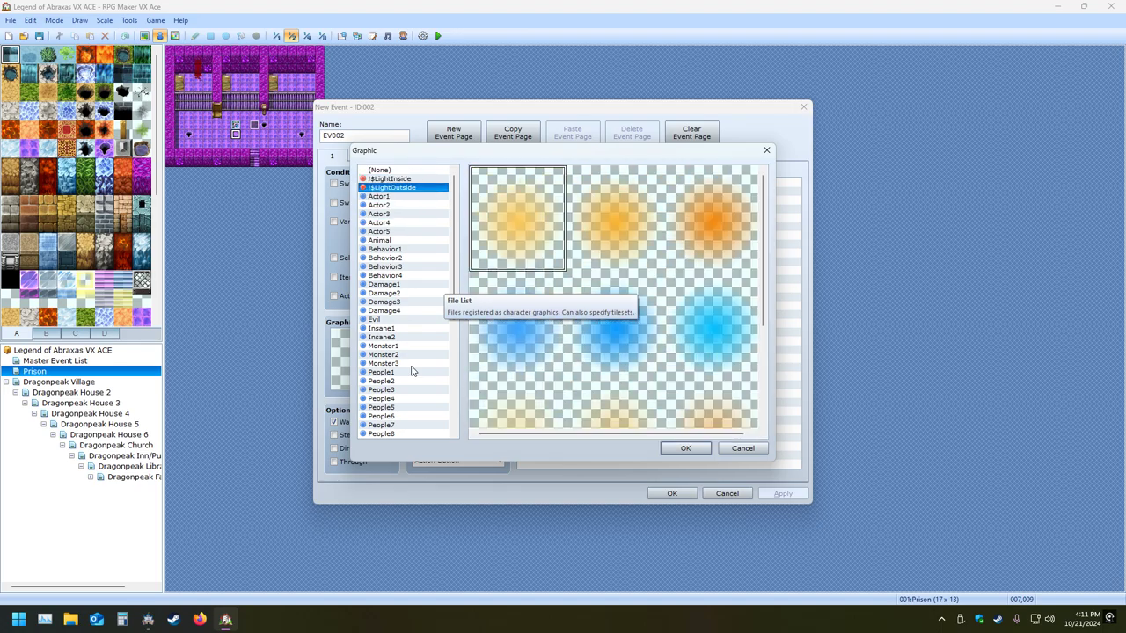
key("Down")
key("Up")
key("Up")
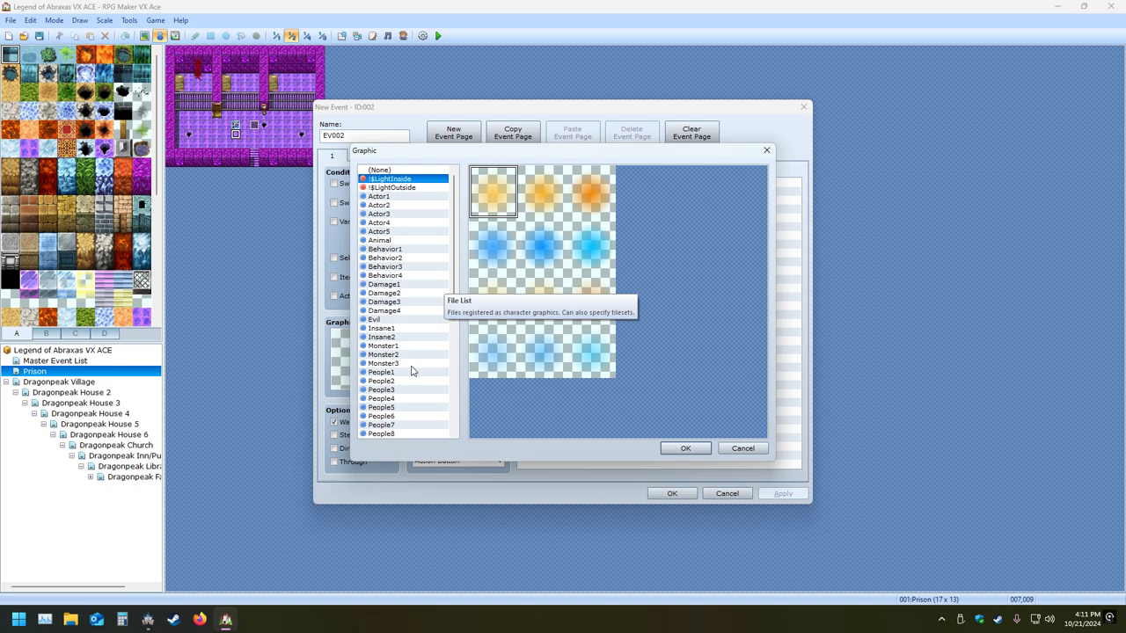
key("Down")
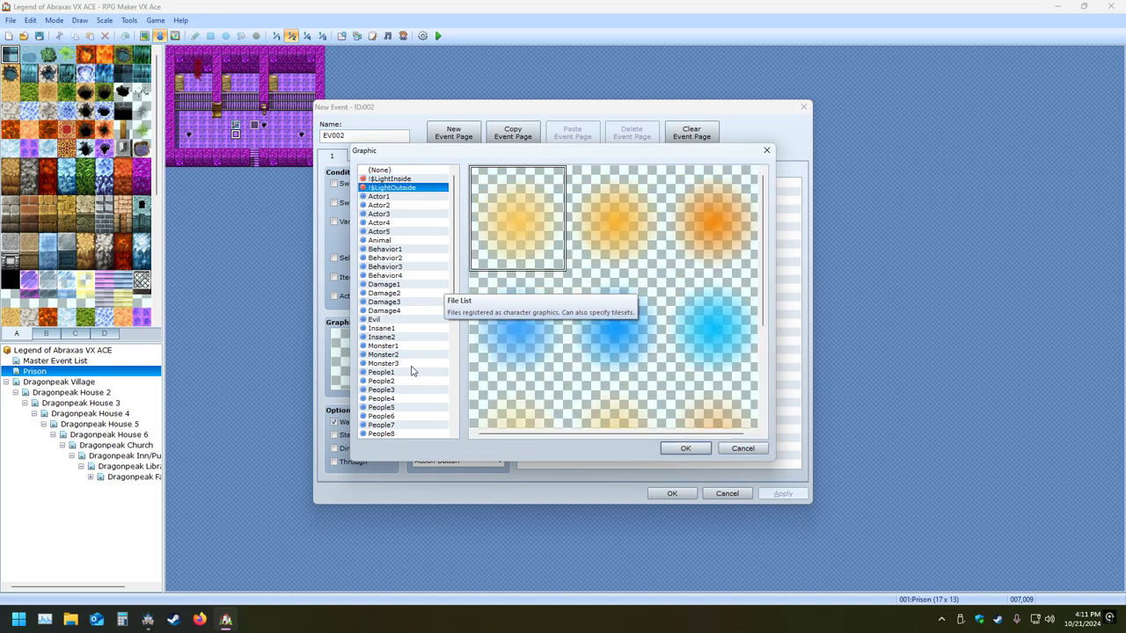
Preview the event graphic sheets from Actor1 through Animal to Behavior4
key("Down")
key("Down")
key("Down")
key("Down")
key("Down")
key("Down")
key("Down")
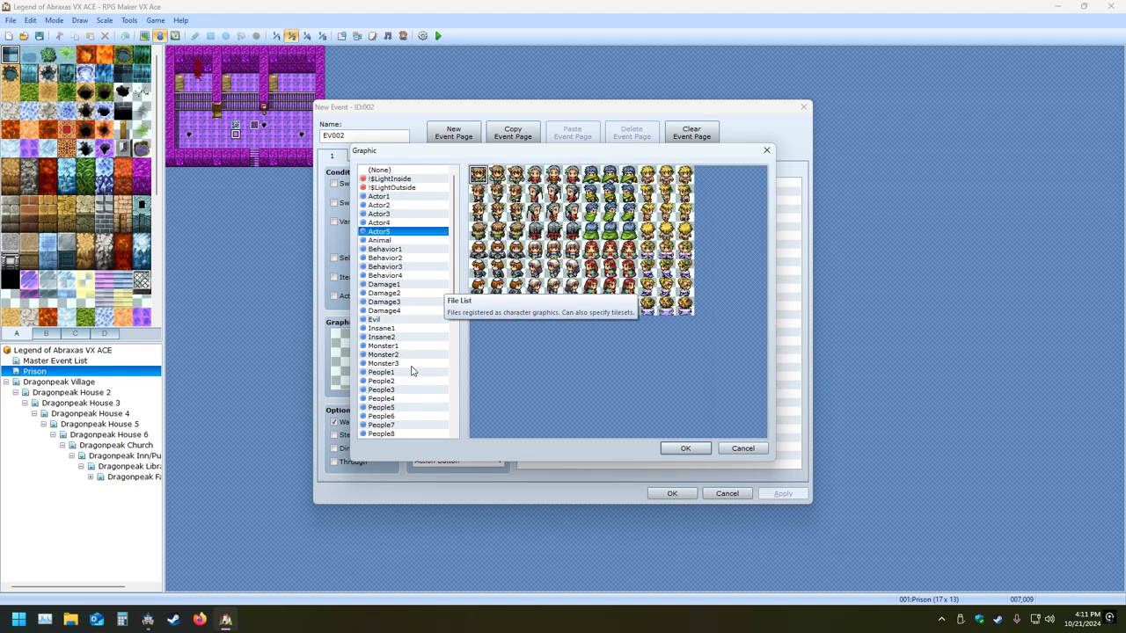
key("Down")
key("Up")
key("Up")
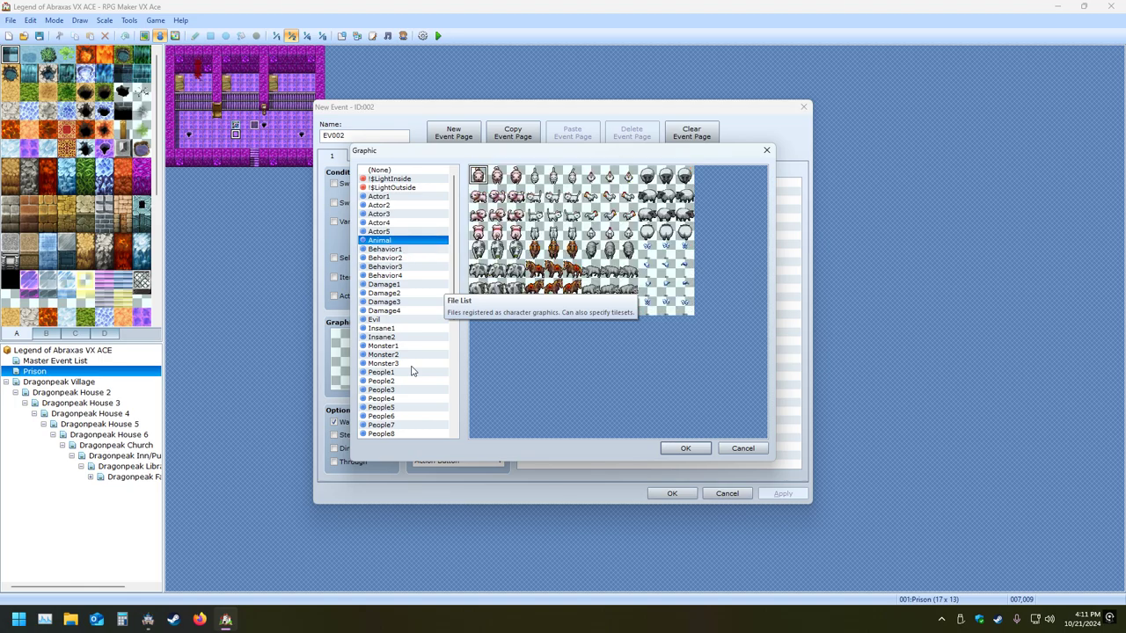
key("Down")
key("Down")
key("Down")
key("Down")
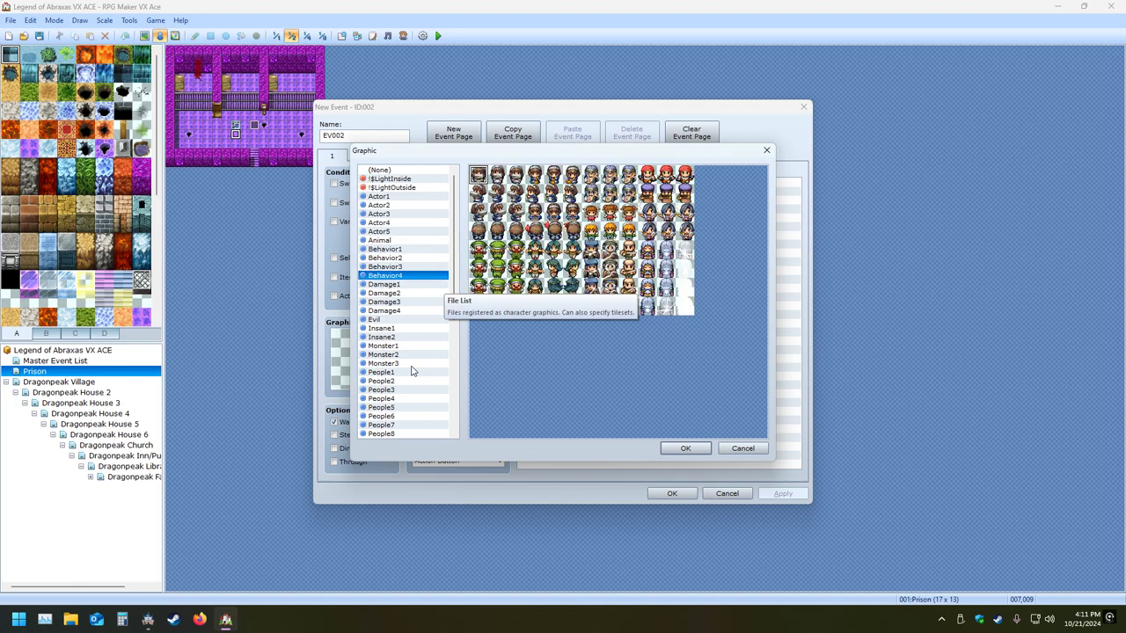
Preview the Damage, Evil, Insane and Monster sheets among the event graphics
key("Down")
key("Down")
key("Down")
key("Down")
key("Down")
key("Down")
key("Down")
key("Down")
key("Down")
key("Down")
key("Down")
key("Down")
key("Up")
key("Up")
key("Up")
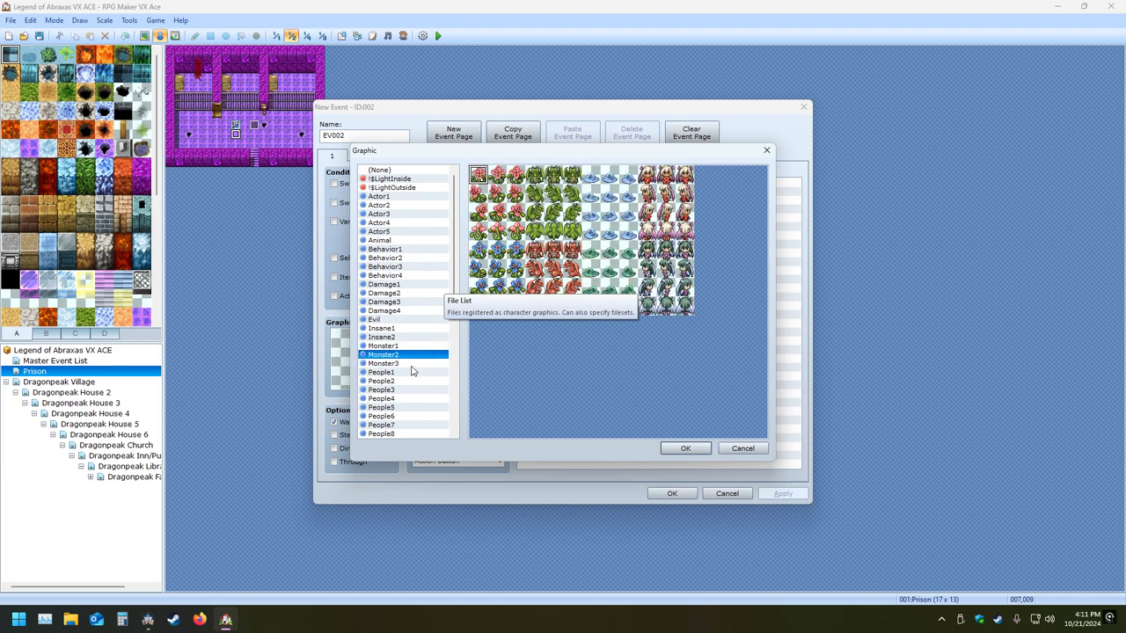
Preview the Monster3 and People sheets among the event graphics
key("Down")
key("Down")
key("Down")
key("Down")
key("Down")
key("Down")
key("Down")
key("Down")
key("Down")
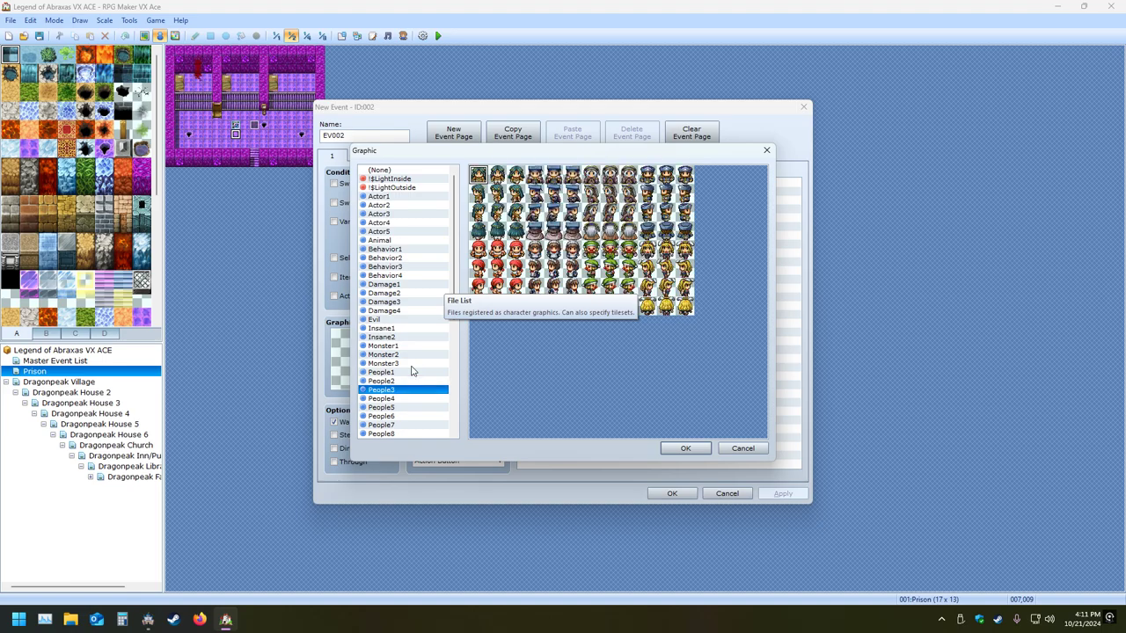
key("Down")
key("Down")
key("Down")
key("Up")
key("Up")
key("Up")
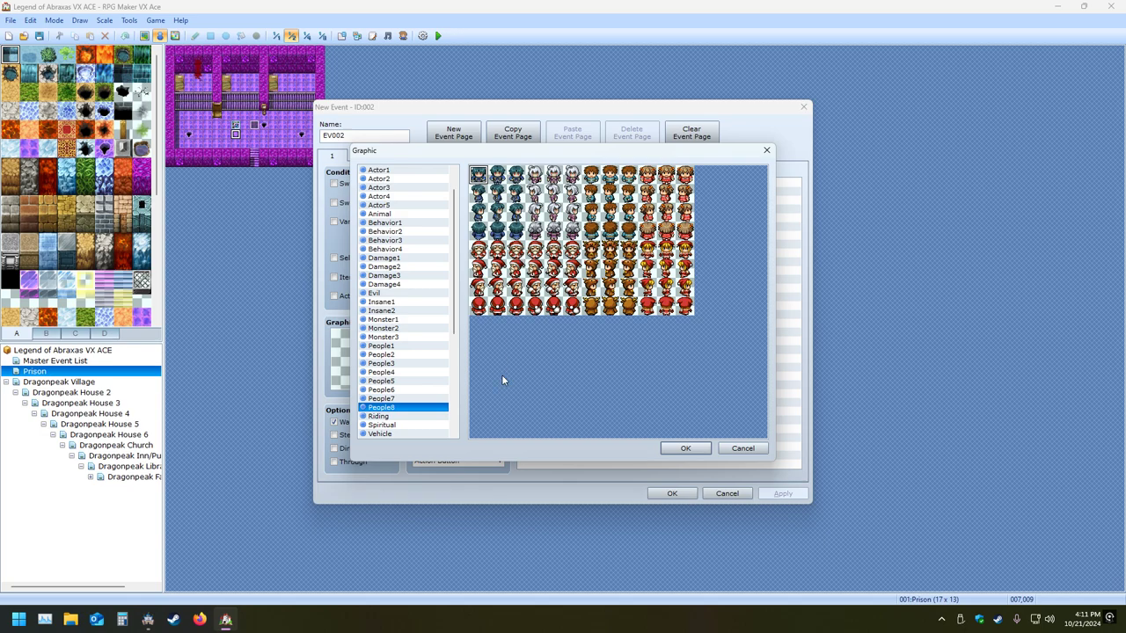
Preview the sheets for riding, spiritual, vehicles, big monsters, coffin, gates, chest, crystal and doors
key("Down")
key("Down")
key("Down")
key("Down")
key("Down")
key("Down")
key("Down")
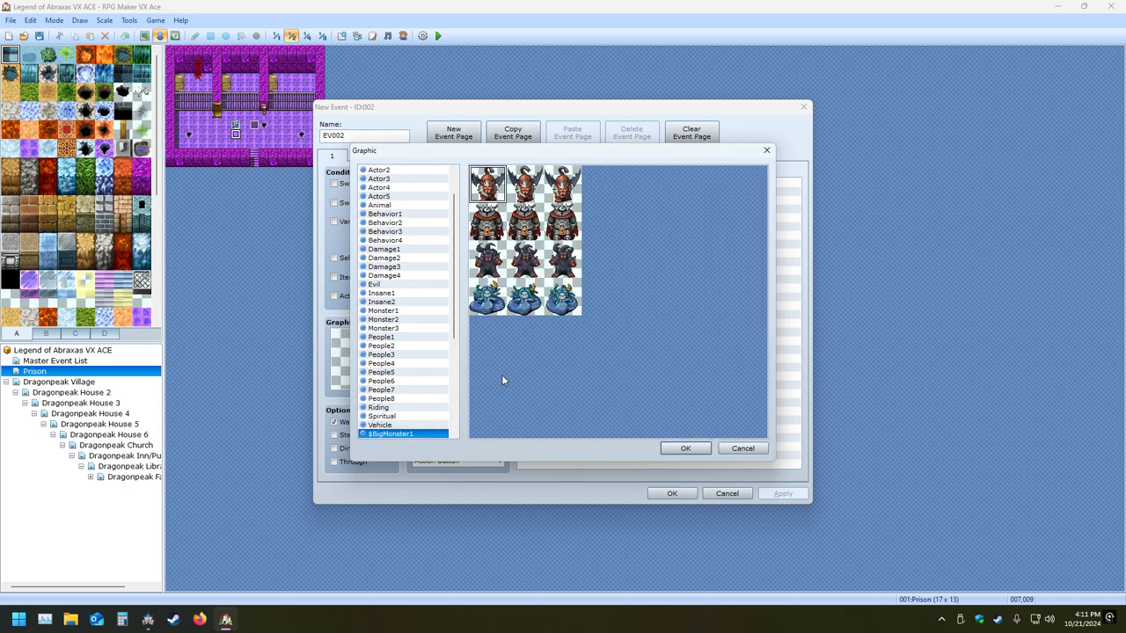
key("Down")
key("Down")
key("Down")
key("Down")
key("Down")
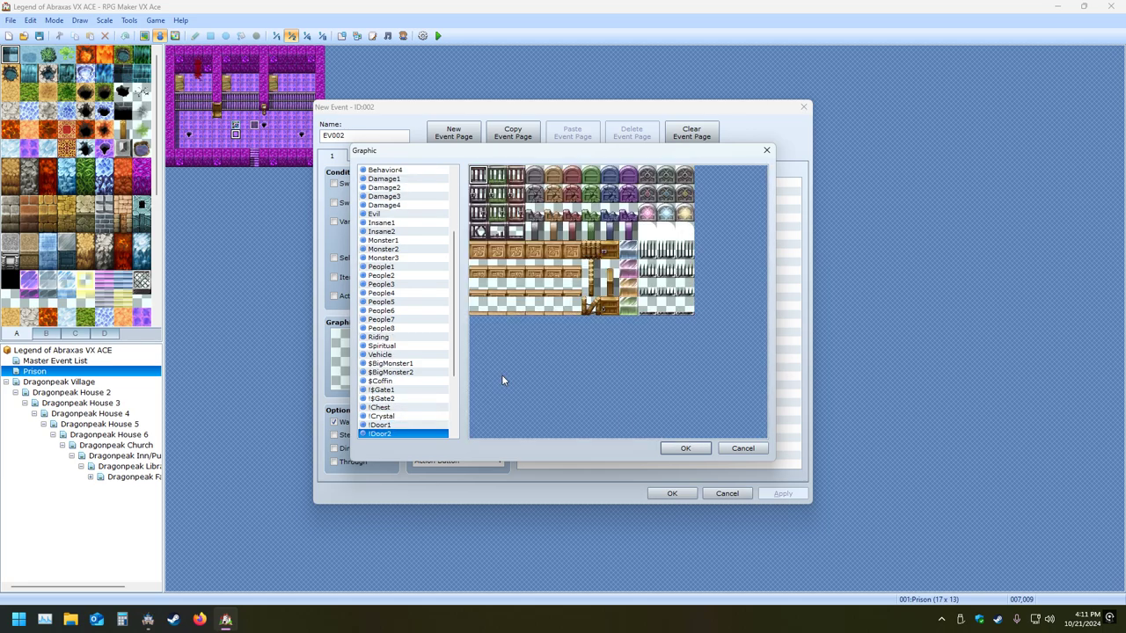
Examine the !Door3, !Flame, !Hexagram and !Other sheets among the event graphics
key("Down")
key("Down")
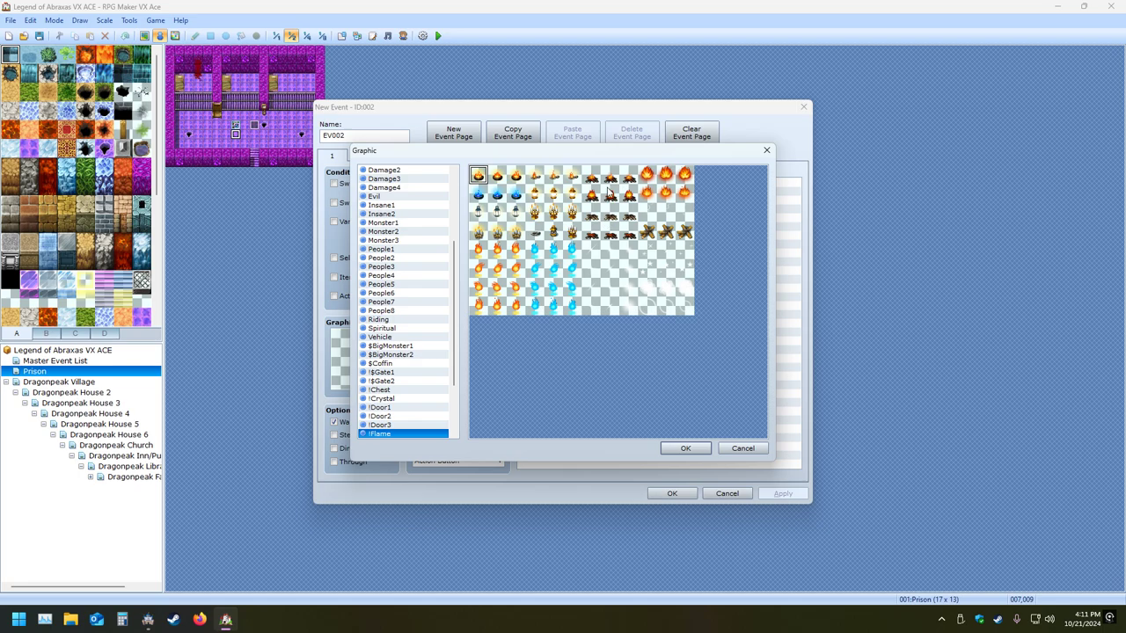
key("Down")
key("Down")
key("Down")
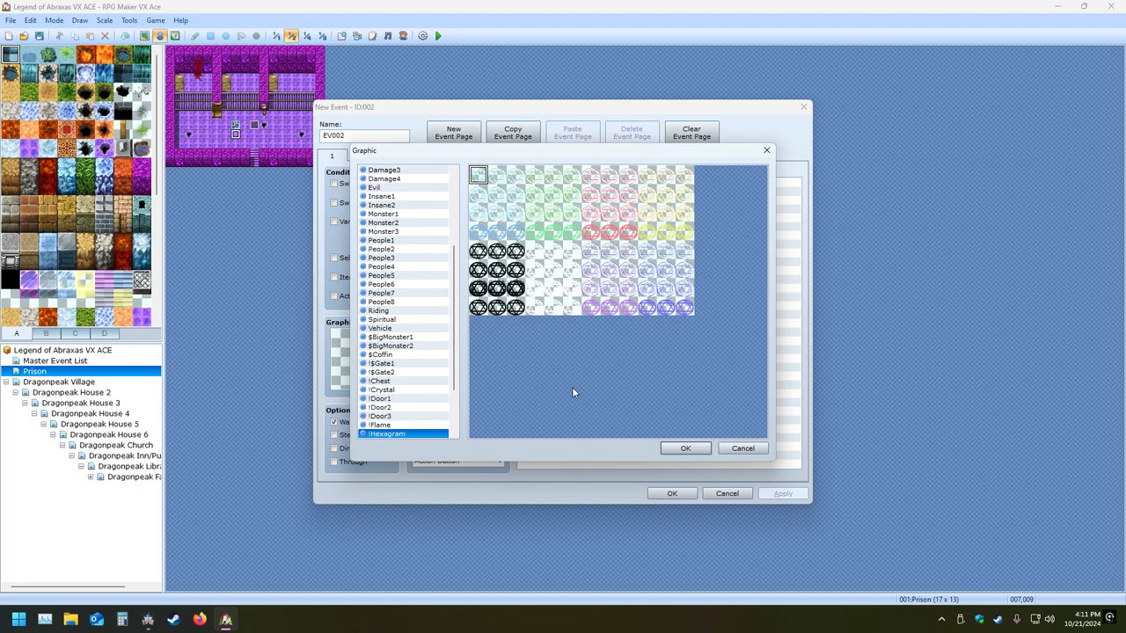
key("Up")
key("Up")
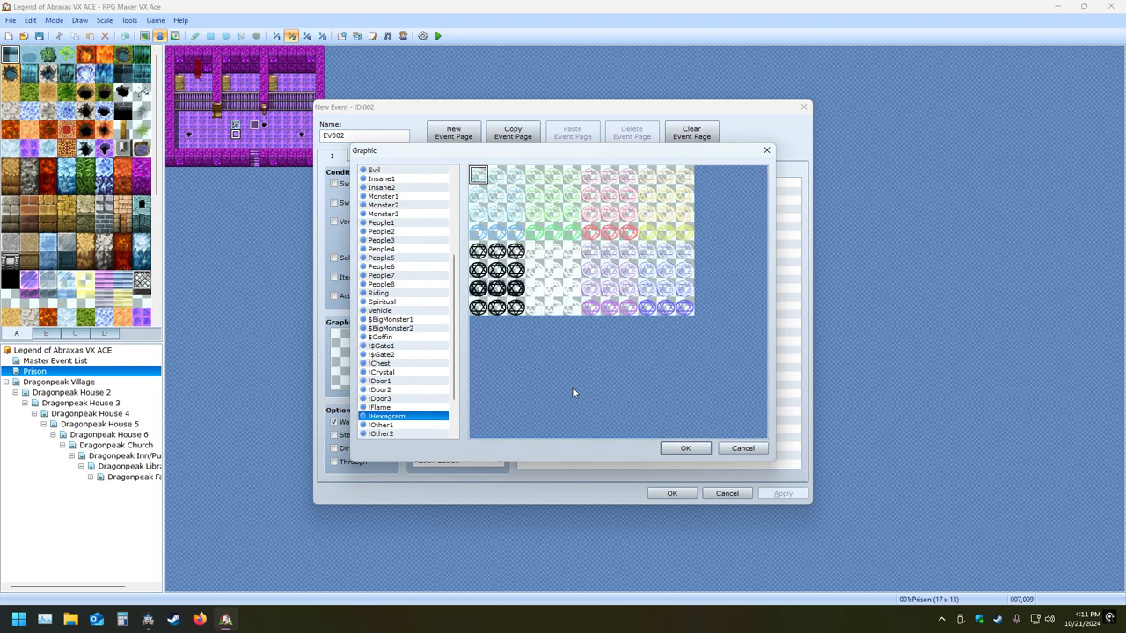
key("Down")
key("Down")
key("Up")
key("Up")
key("Down")
key("Down")
key("Up")
key("Down")
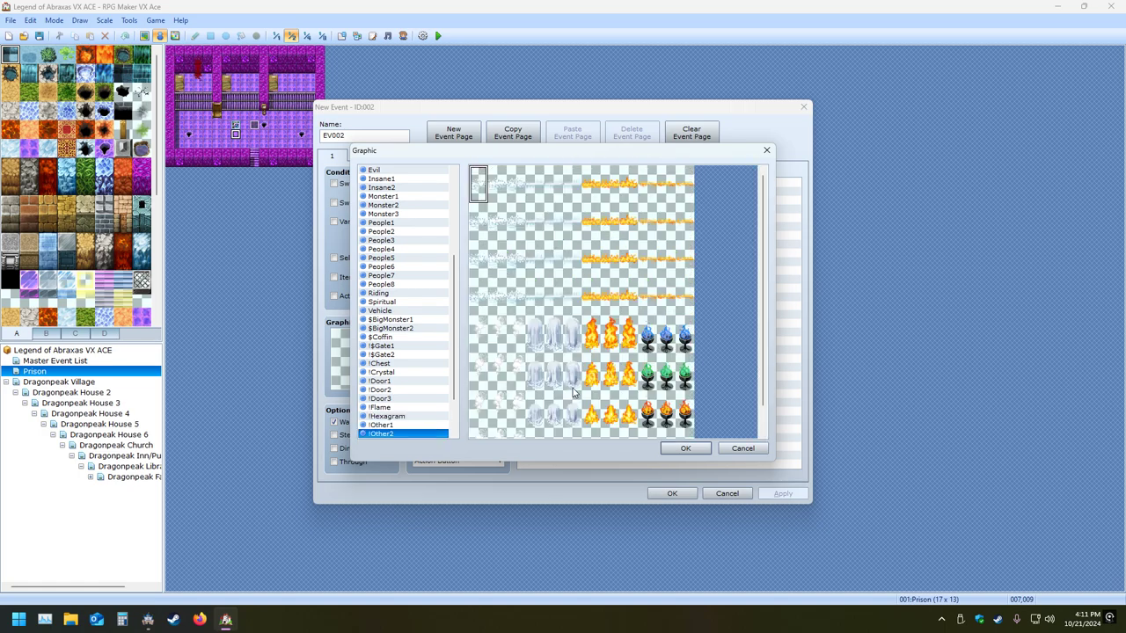
key("Down")
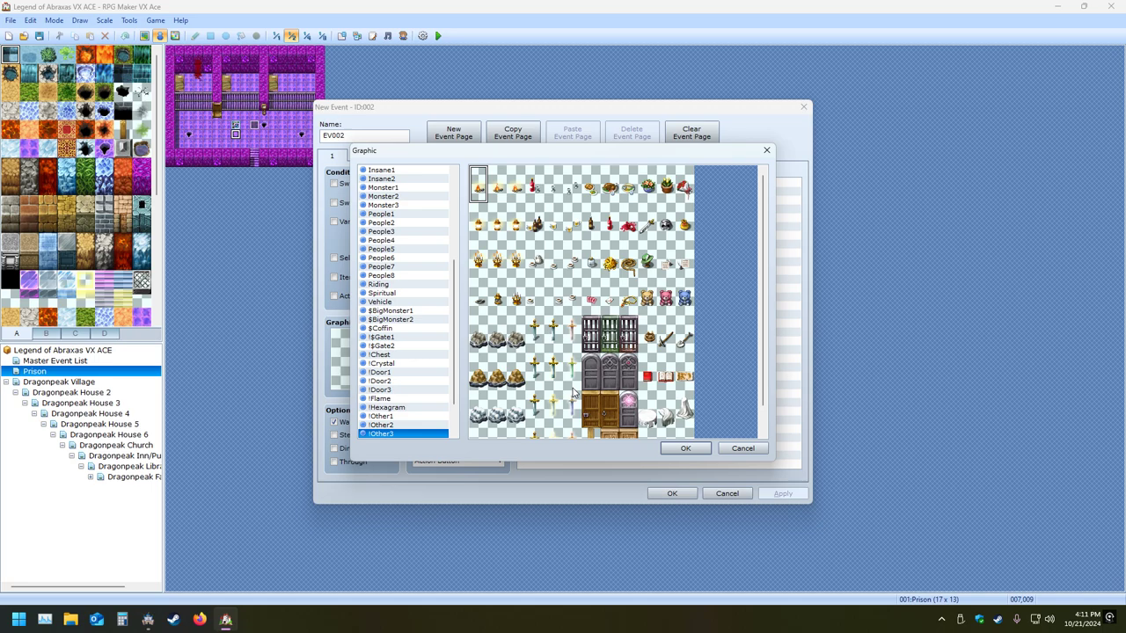
Examine the !Other3, !Switch1 and !Switch2 sheets and continue through the tilesets to Tileset-D
key("Down")
key("Down")
key("Up")
key("Up")
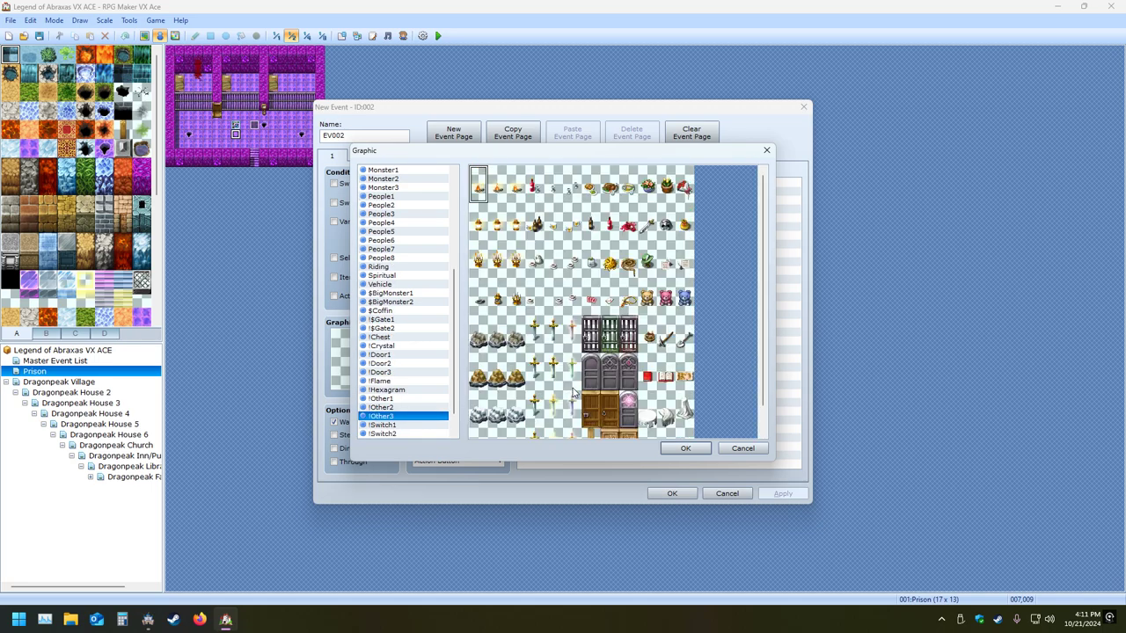
key("Down")
key("Down")
key("Down")
key("Down")
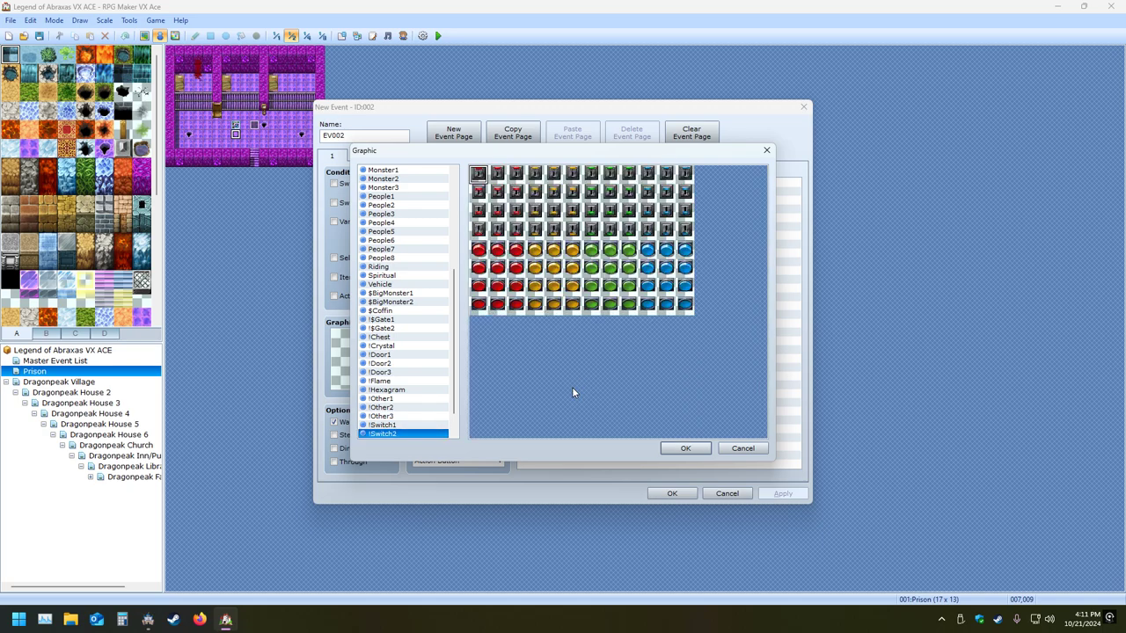
key("Down")
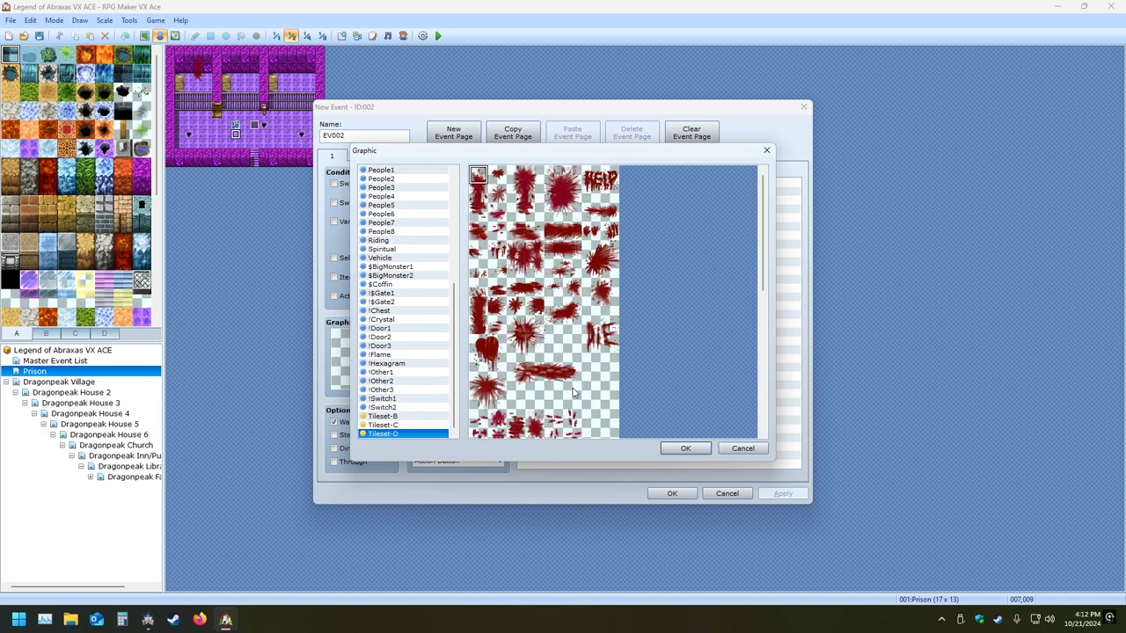
Go back through the sheets to !Door2 and !Flame, then cancel the graphic choice and the new event
key("Up")
key("Up")
key("Up")
key("Up")
key("Up")
key("Up")
key("Up")
key("Up")
key("Up")
key("Up")
key("Up")
key("Up")
key("Up")
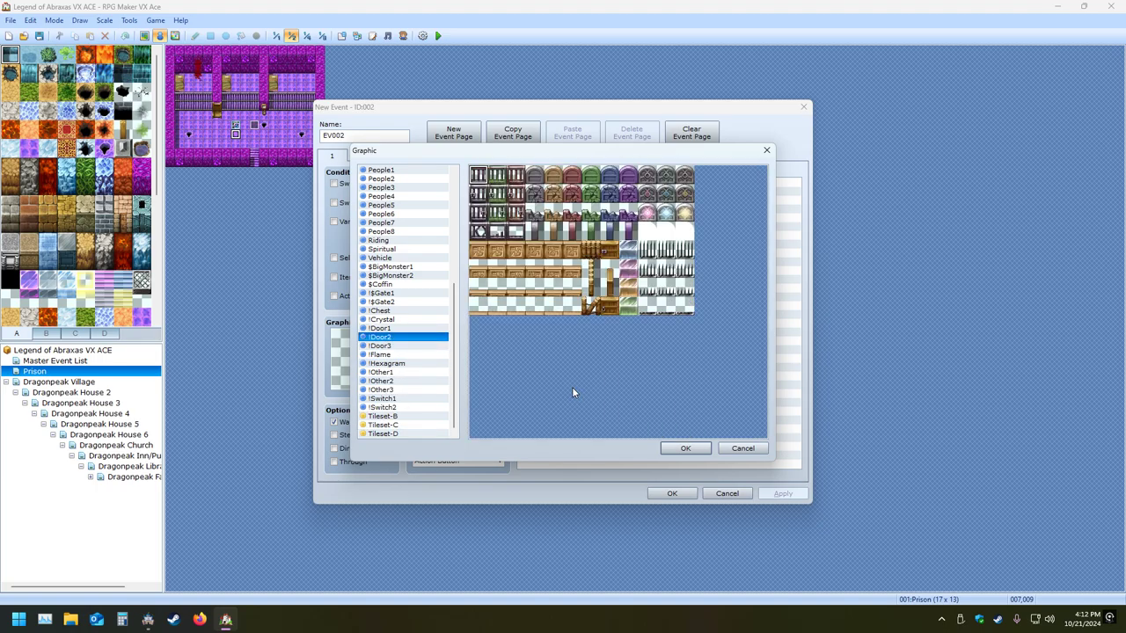
key("Down")
key("Down")
key("Down")
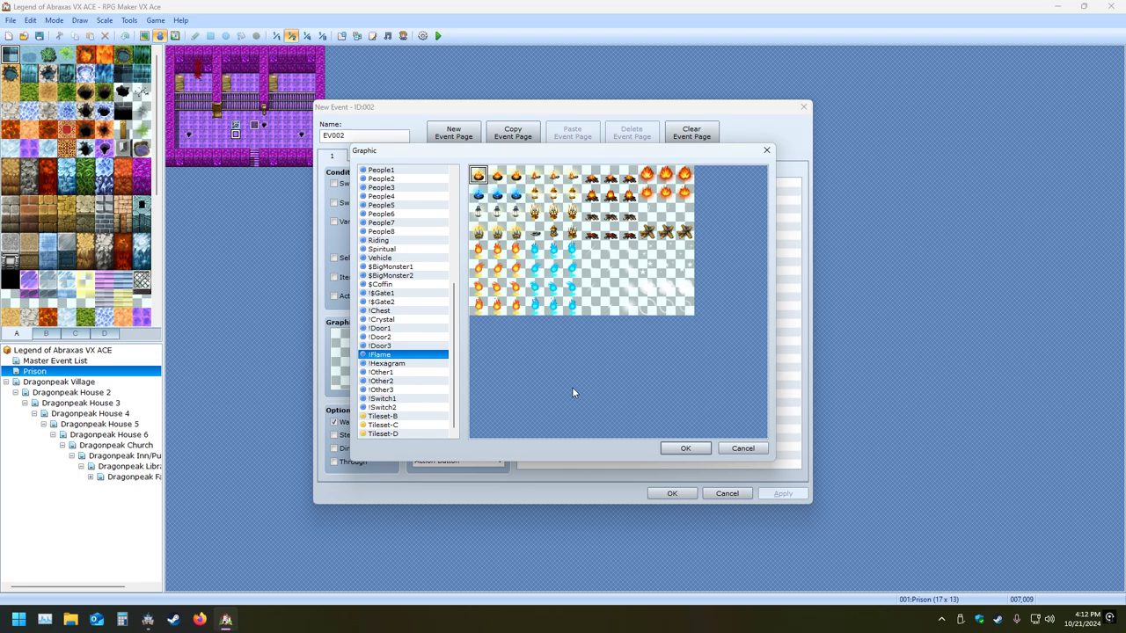
left_click(742, 449)
left_click(723, 493)
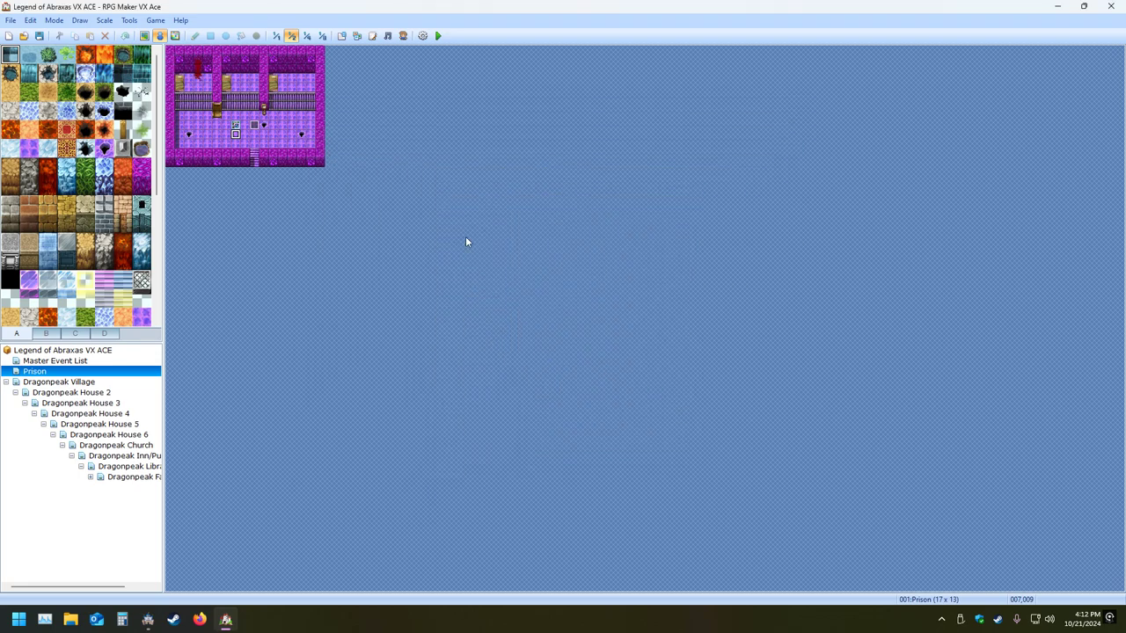
Open the Resource Manager of Legend of Abraxas VX ACE, then switch to ProjectAlphaMZ in RPG Maker MZ
left_click(356, 35)
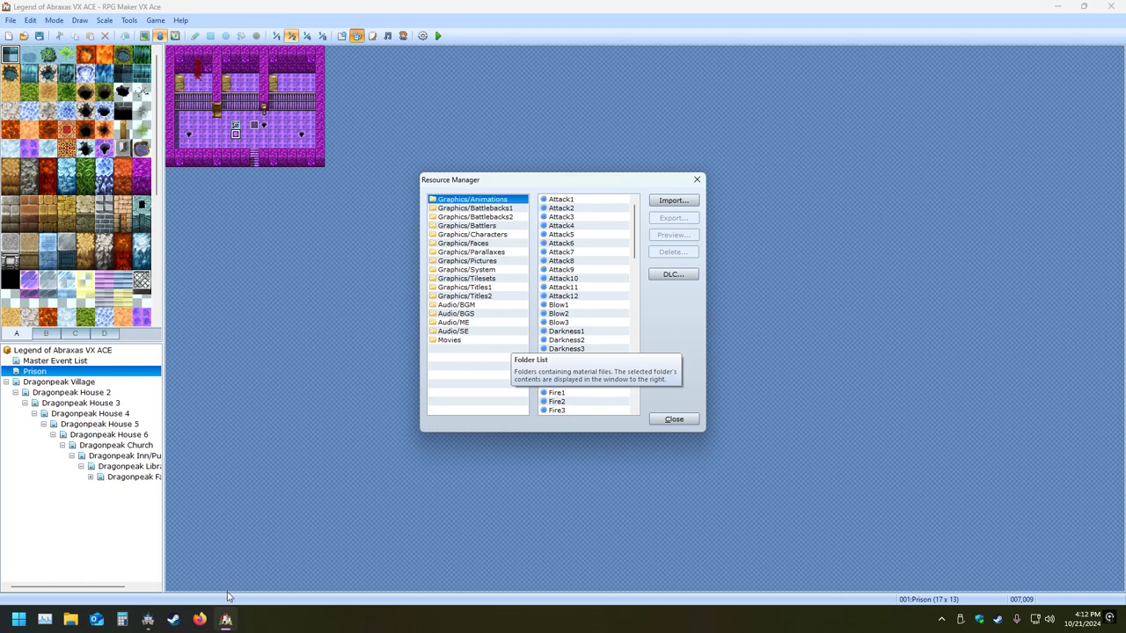
left_click(148, 619)
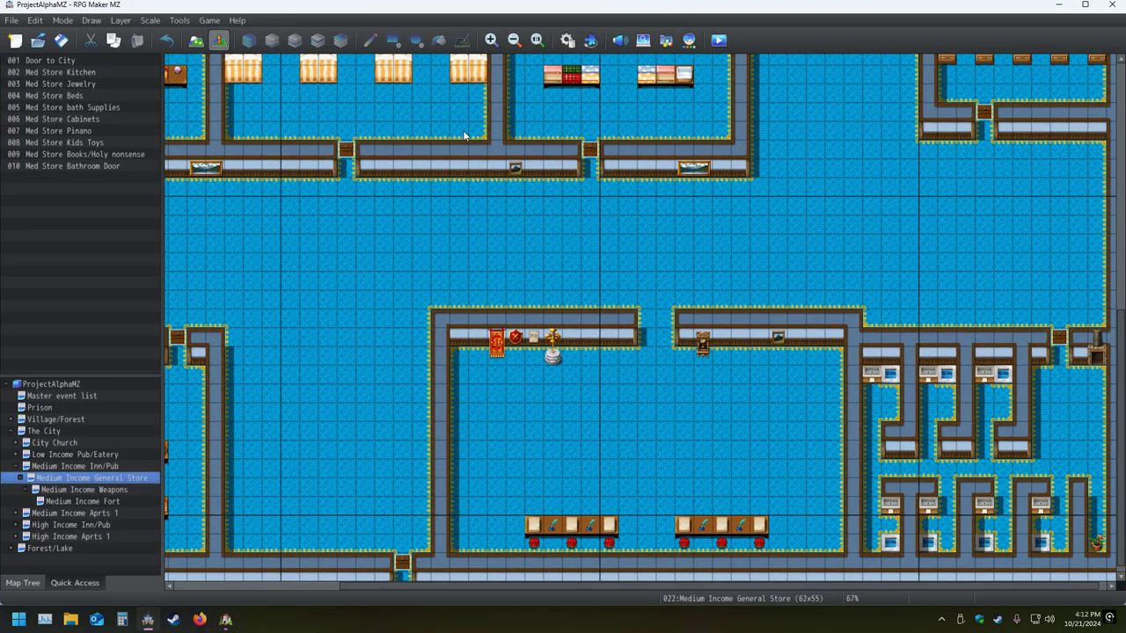
left_click(587, 42)
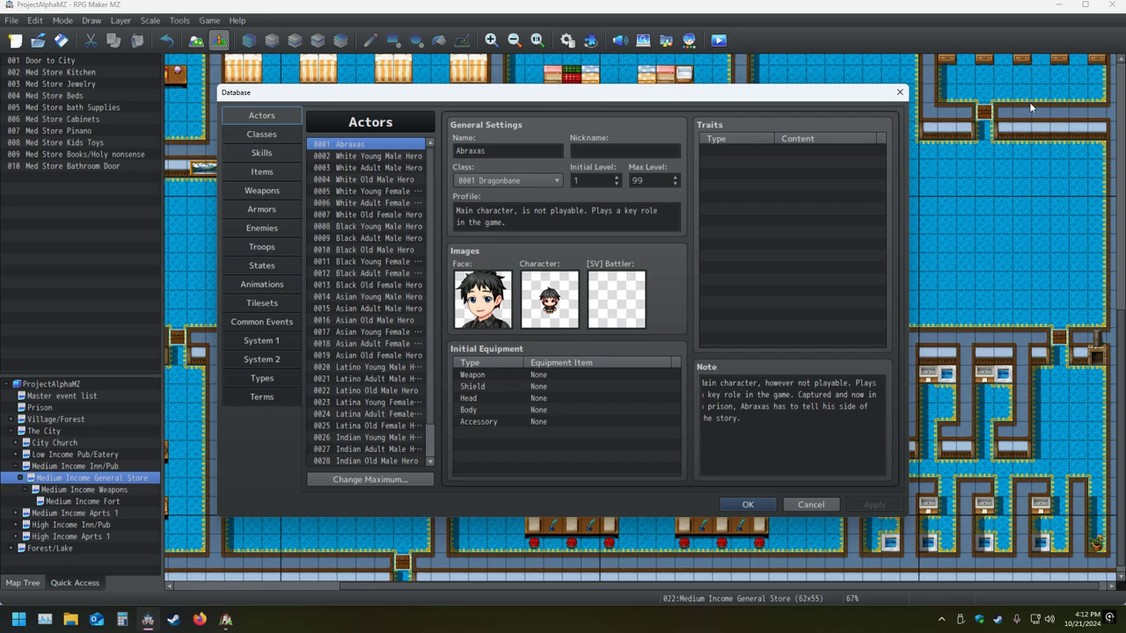
left_click(900, 92)
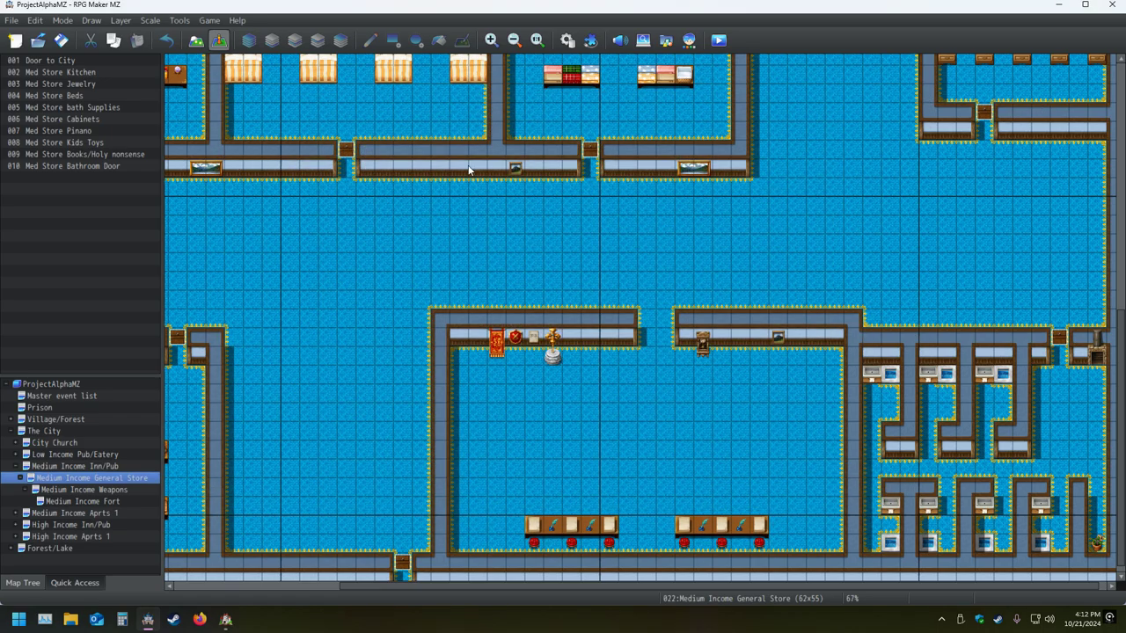
left_click(590, 41)
key("Escape")
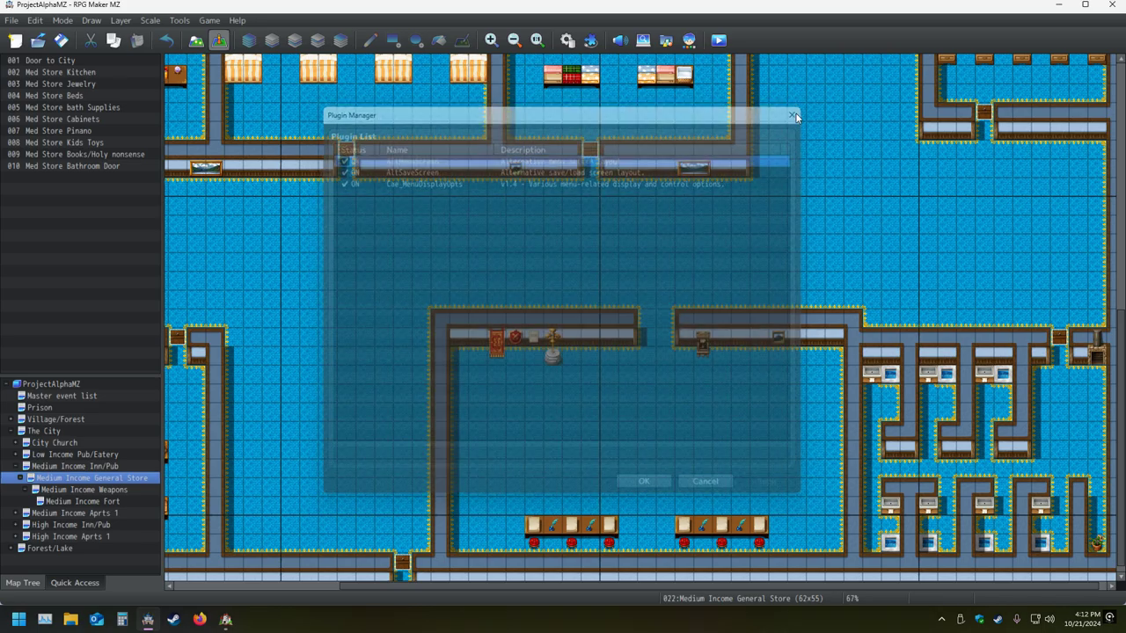
Delete !Flame.png from img/characters in ProjectAlphaMZ's Resource Manager and close the manager
left_click(665, 42)
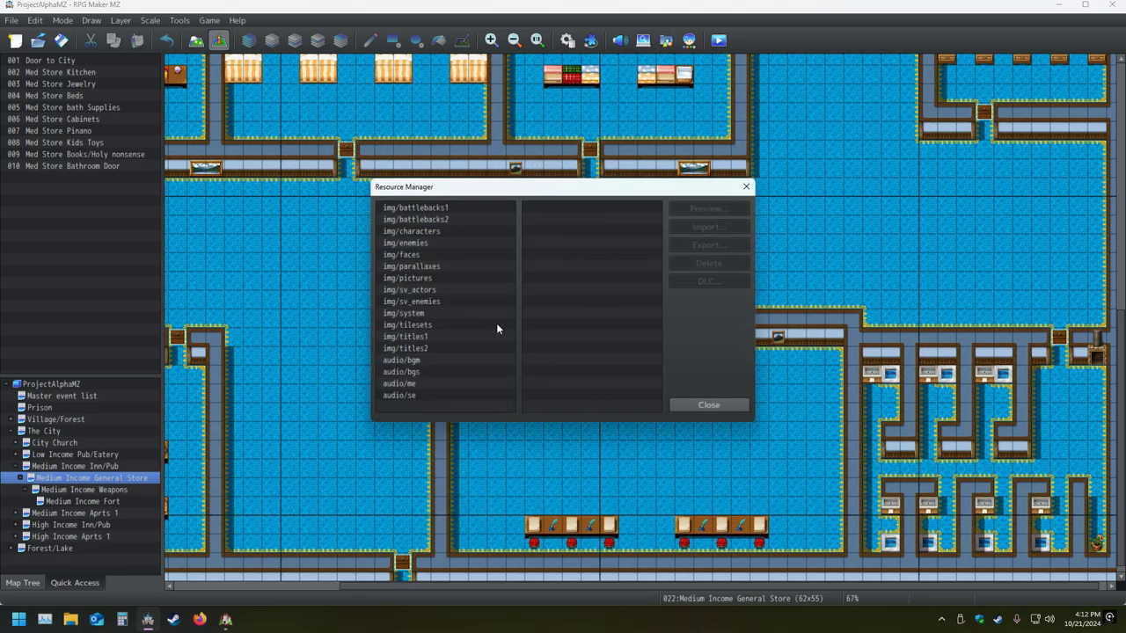
left_click(402, 233)
left_click(561, 336)
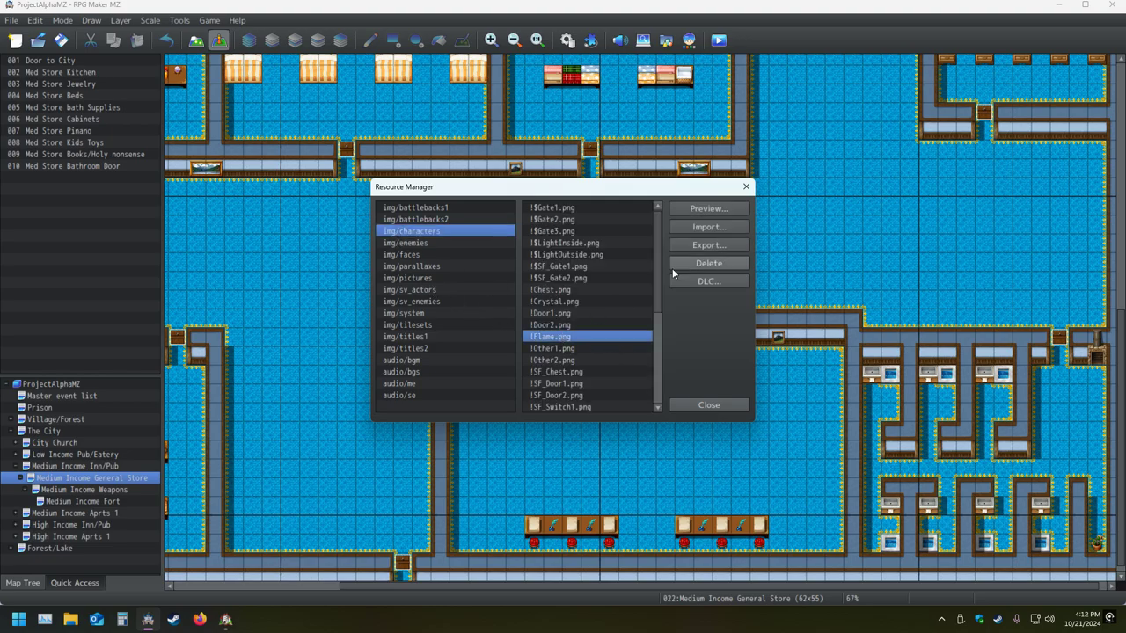
left_click(721, 263)
left_click(700, 405)
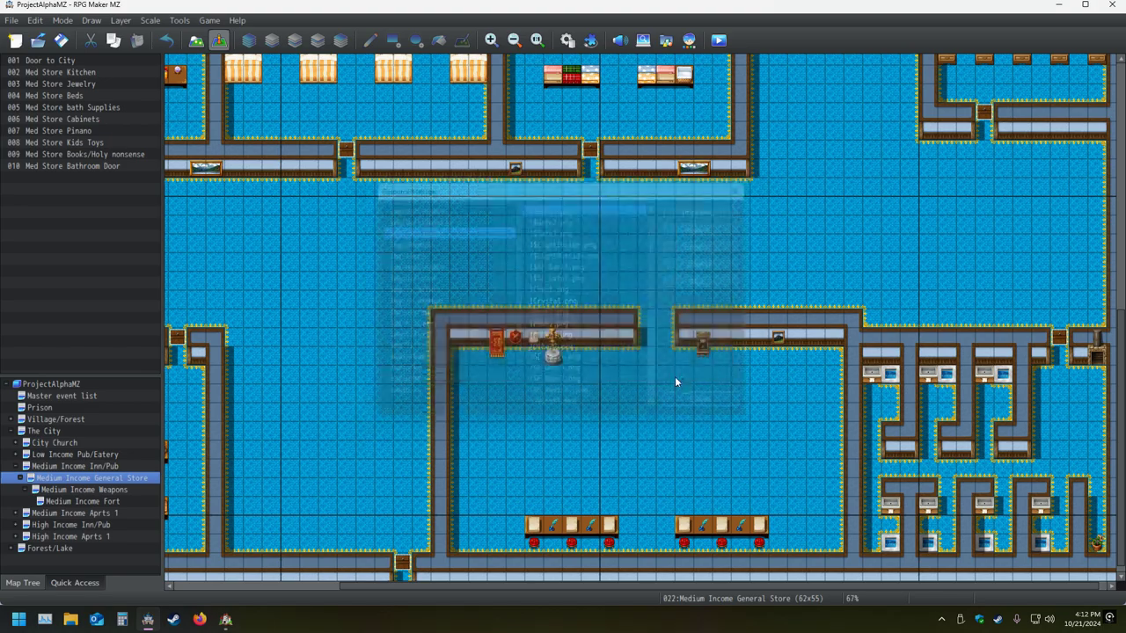
Switch to RPG Maker VX Ace and export !Flame from Graphics/Characters to the Desktop
left_click(225, 619)
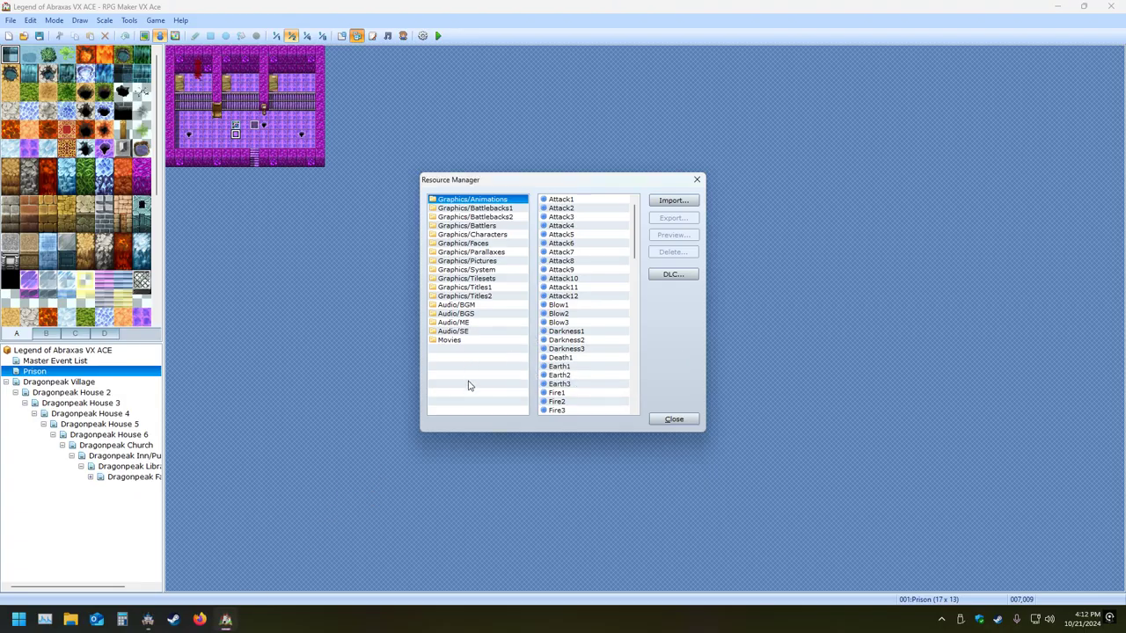
left_click(466, 236)
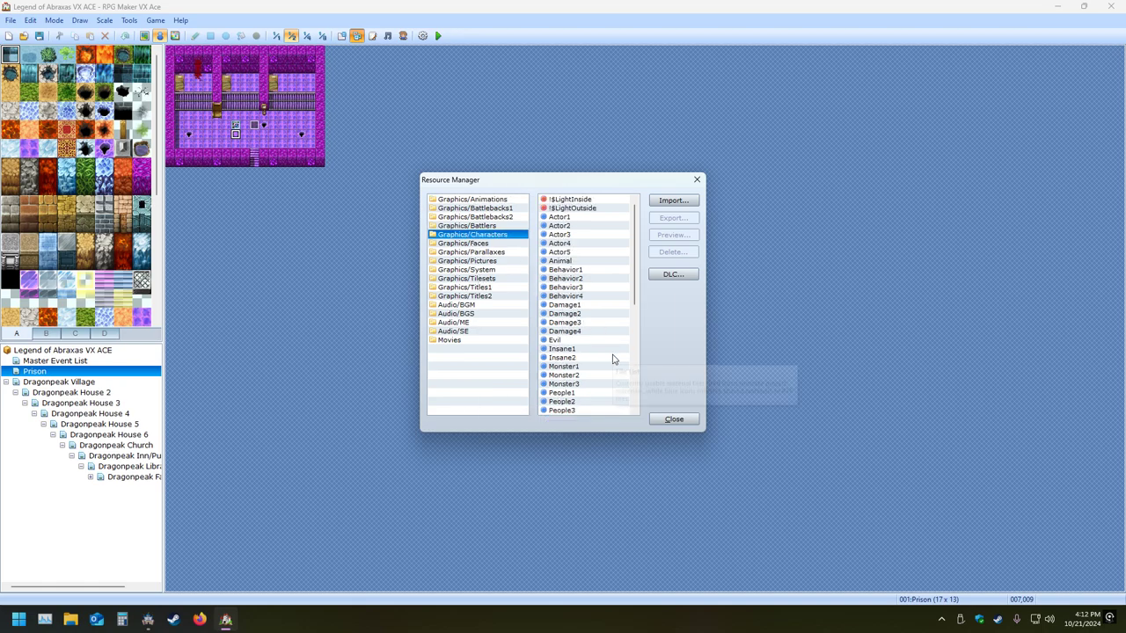
left_click(565, 342)
scroll(589, 378, "down", 6)
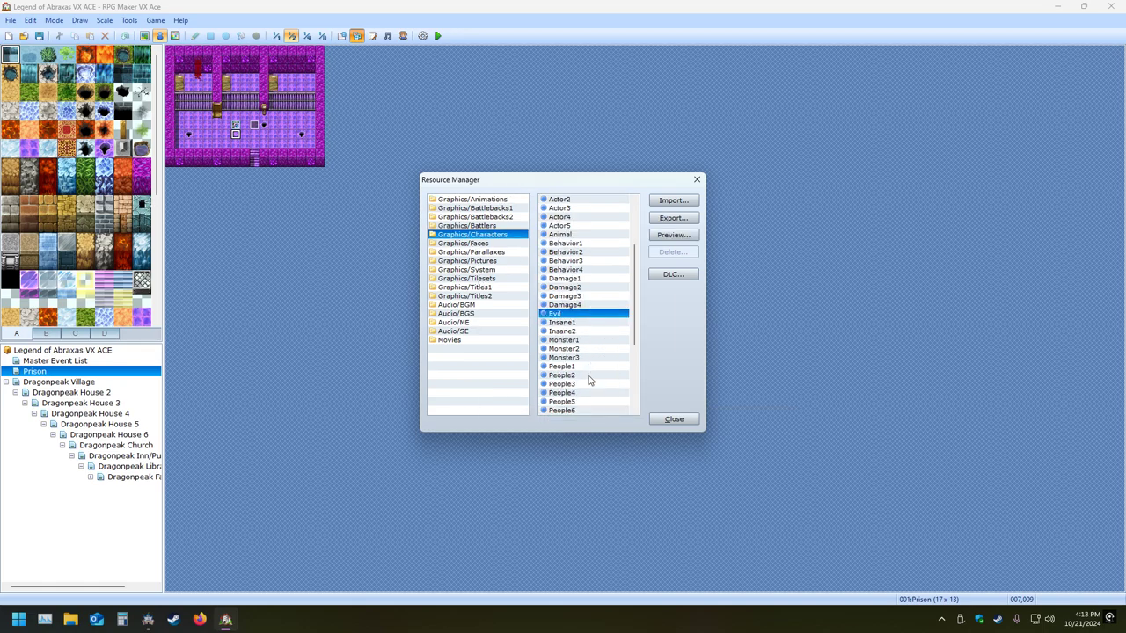
scroll(589, 380, "down", 1)
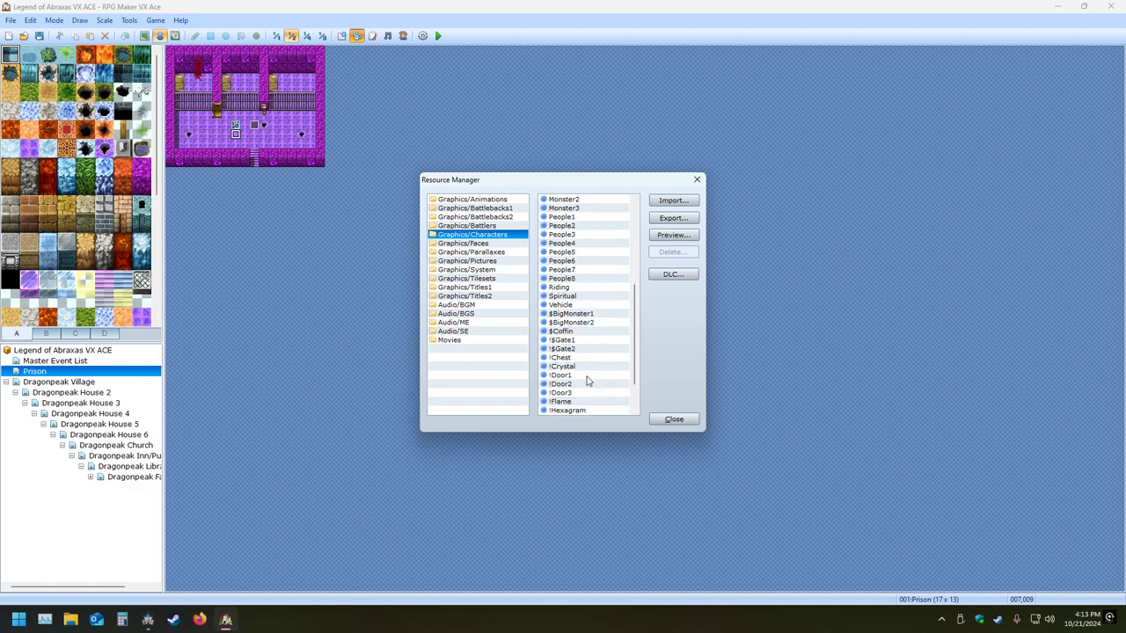
left_click(565, 403)
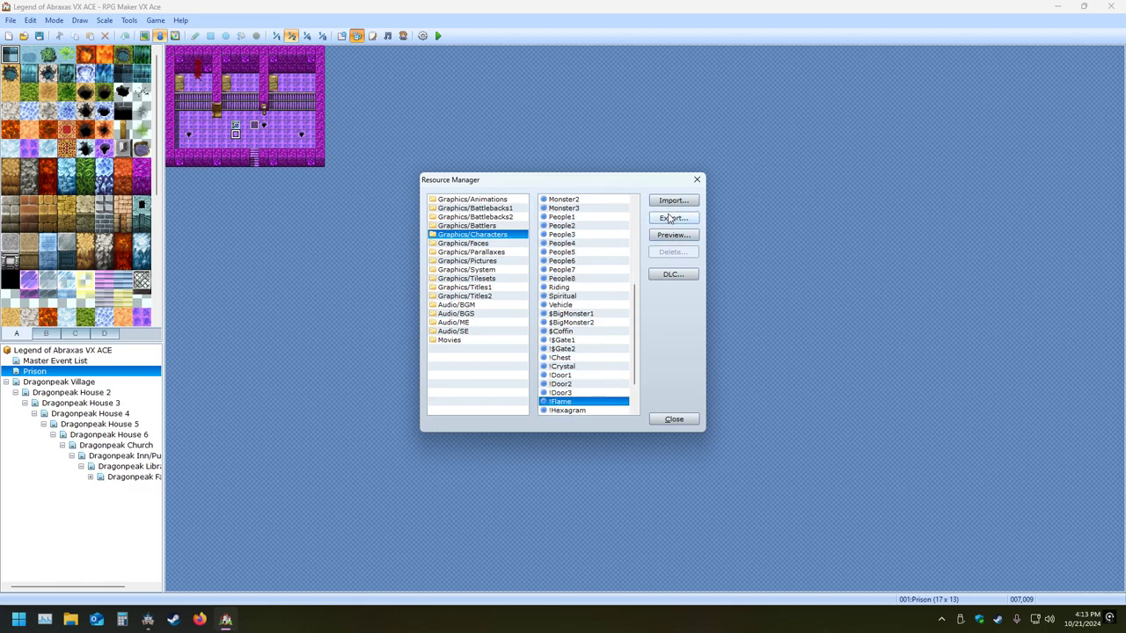
left_click(673, 218)
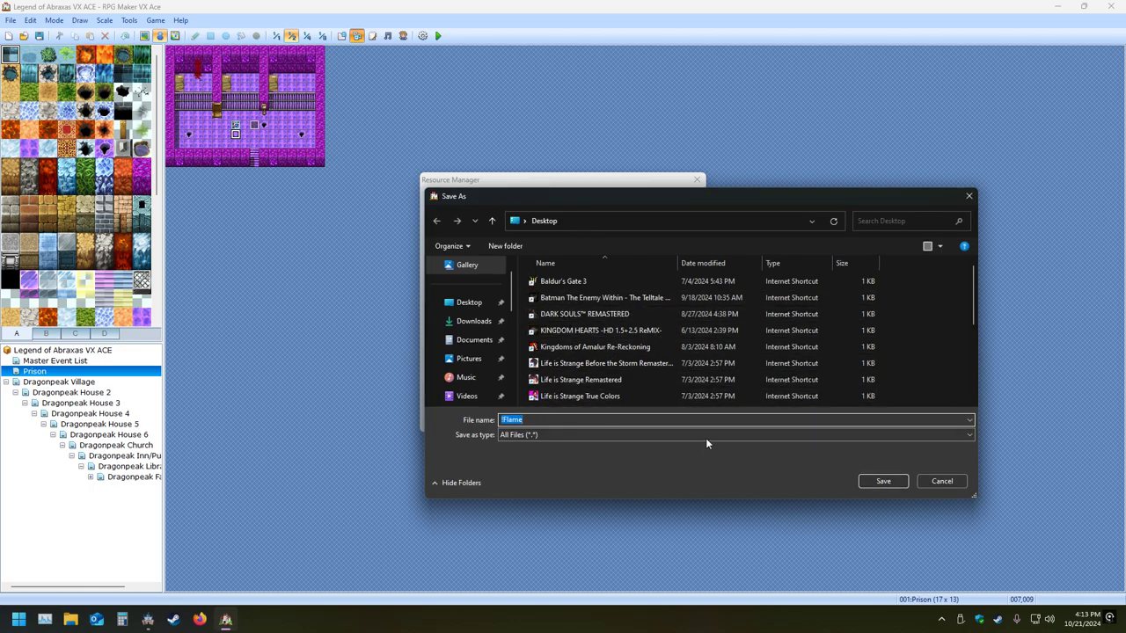
left_click(897, 484)
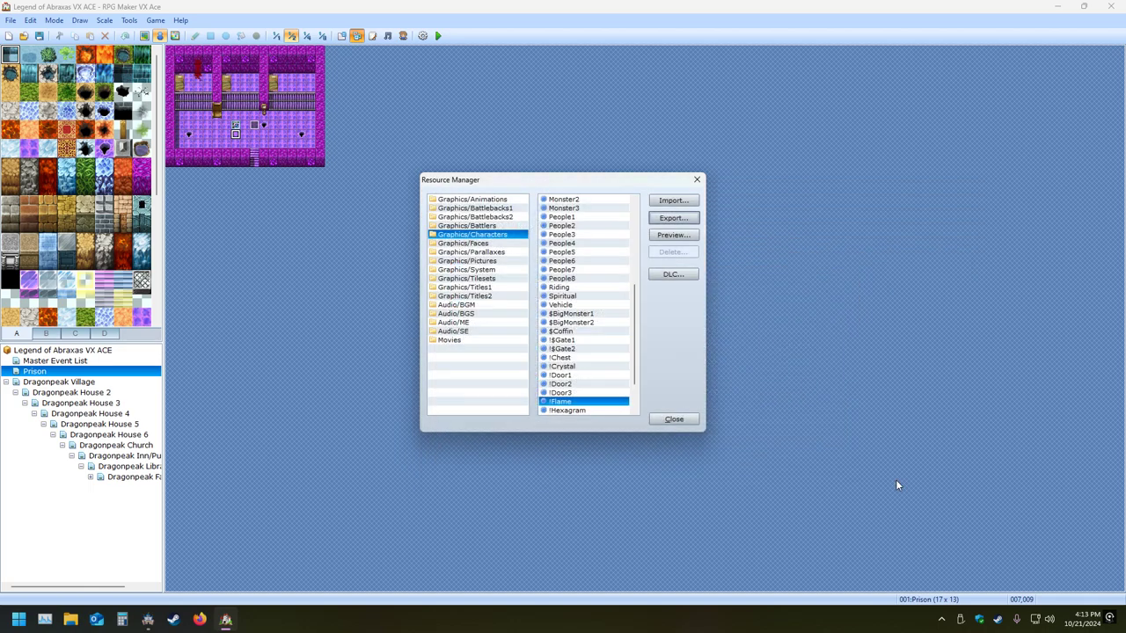
Close the Resource Manager and RPG Maker VX Ace, then minimize ProjectAlphaMZ to check the exported !Flame file on the desktop
left_click(674, 419)
left_click(1110, 6)
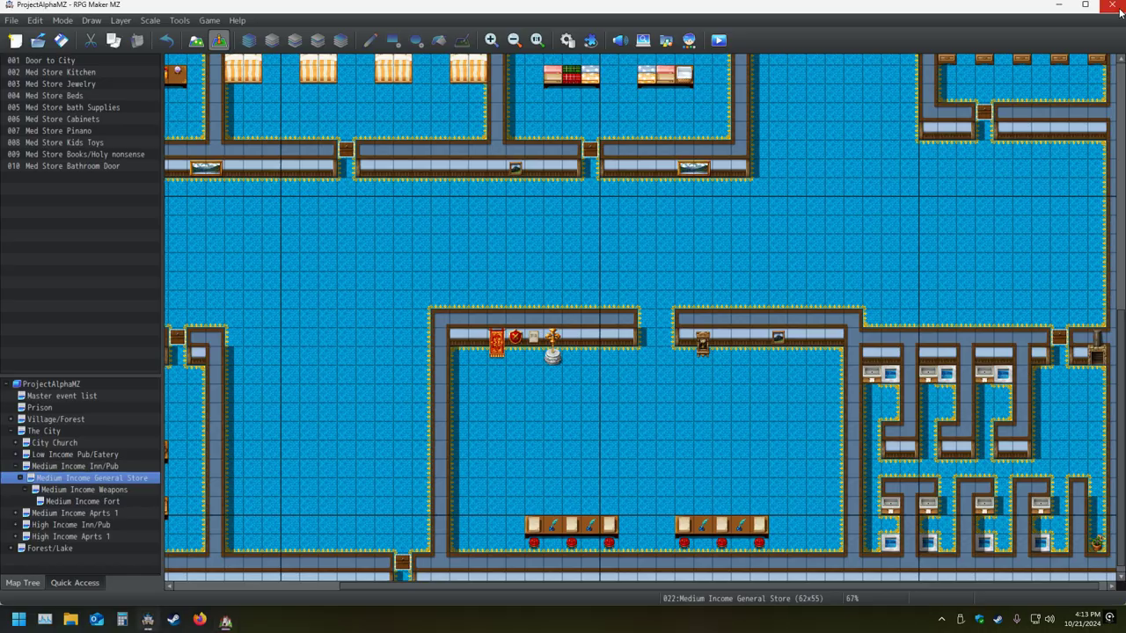
left_click(1062, 7)
left_click_drag(150, 558, 236, 503)
mouse_move(83, 552)
left_mouse_down()
mouse_move(539, 433)
mouse_move(728, 491)
mouse_move(476, 339)
mouse_move(194, 563)
mouse_move(85, 552)
left_mouse_up()
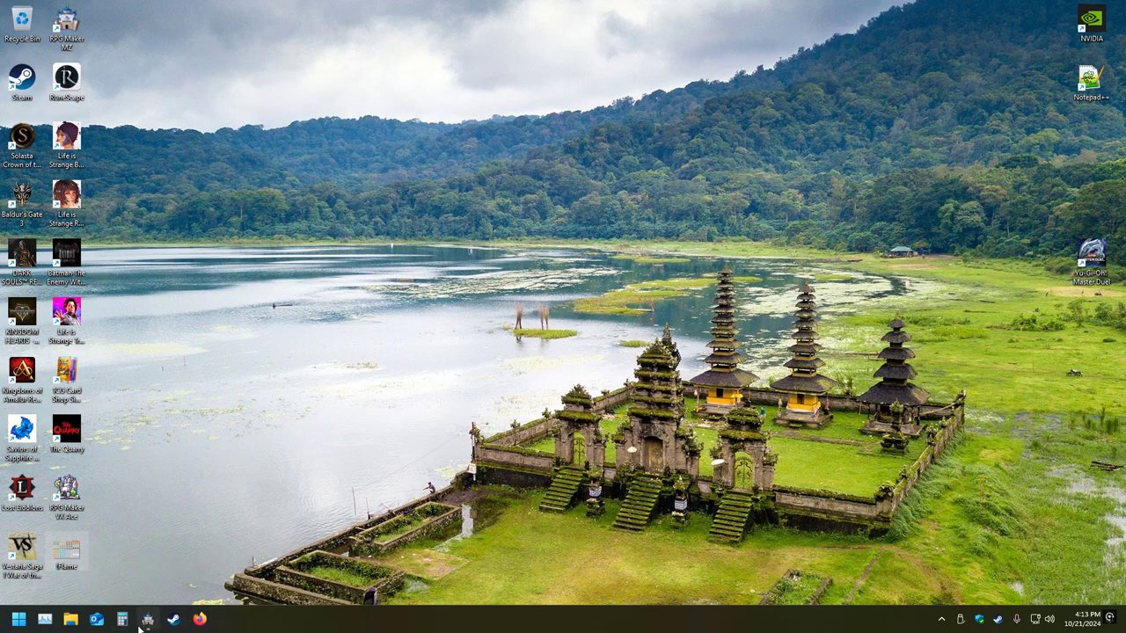
Return to ProjectAlphaMZ in RPG Maker MZ and import !Flame from the Desktop into img/characters
left_click(146, 619)
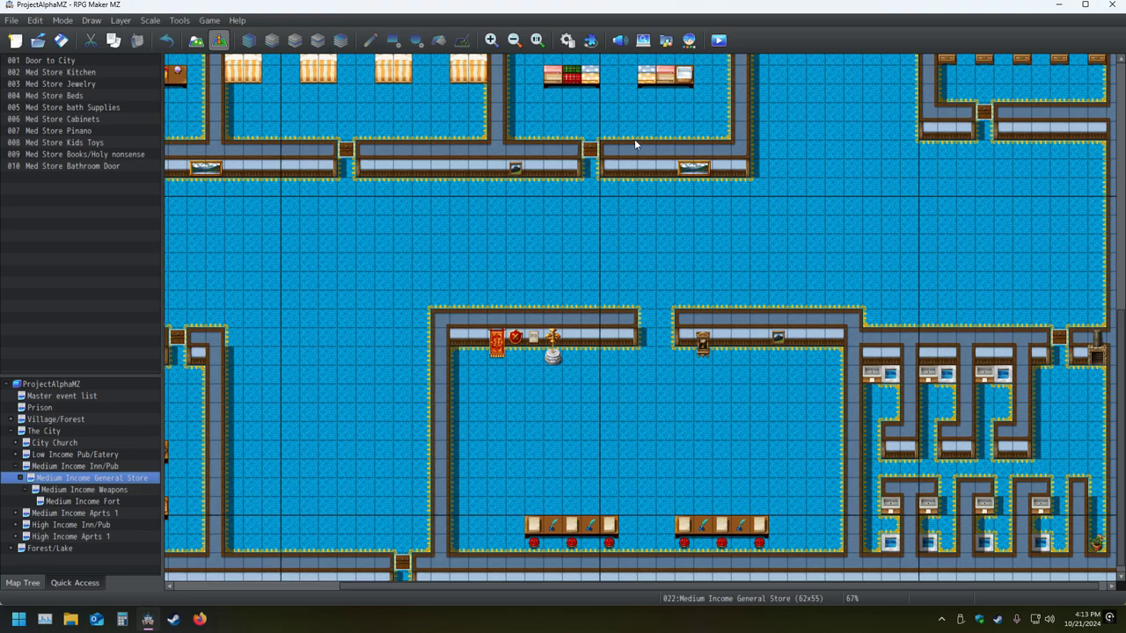
left_click(665, 39)
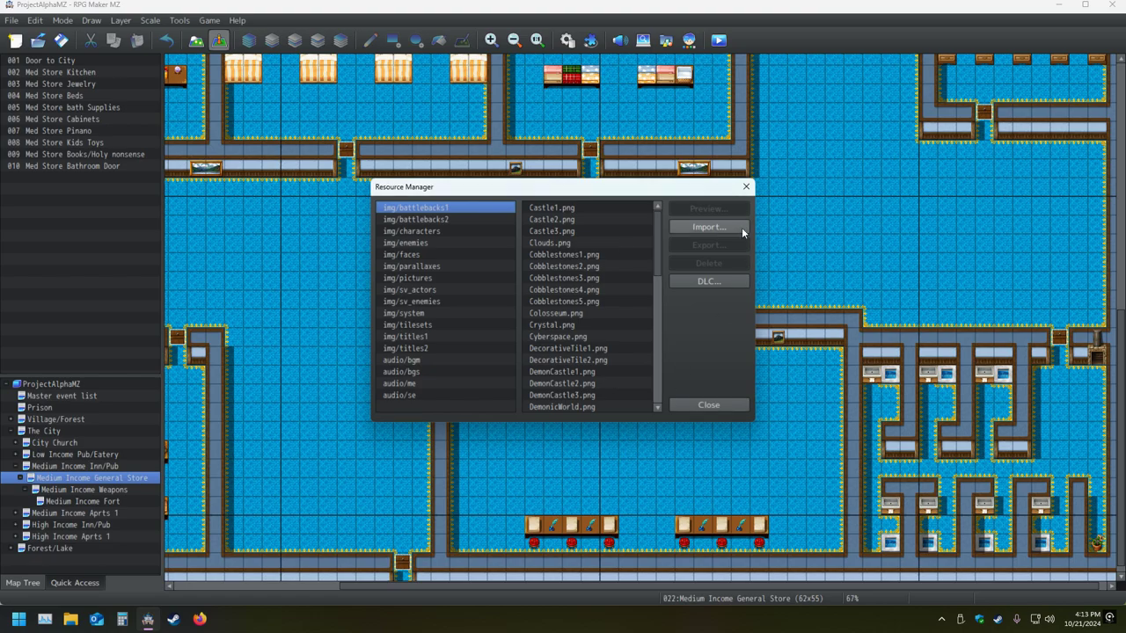
left_click(427, 230)
left_click(687, 226)
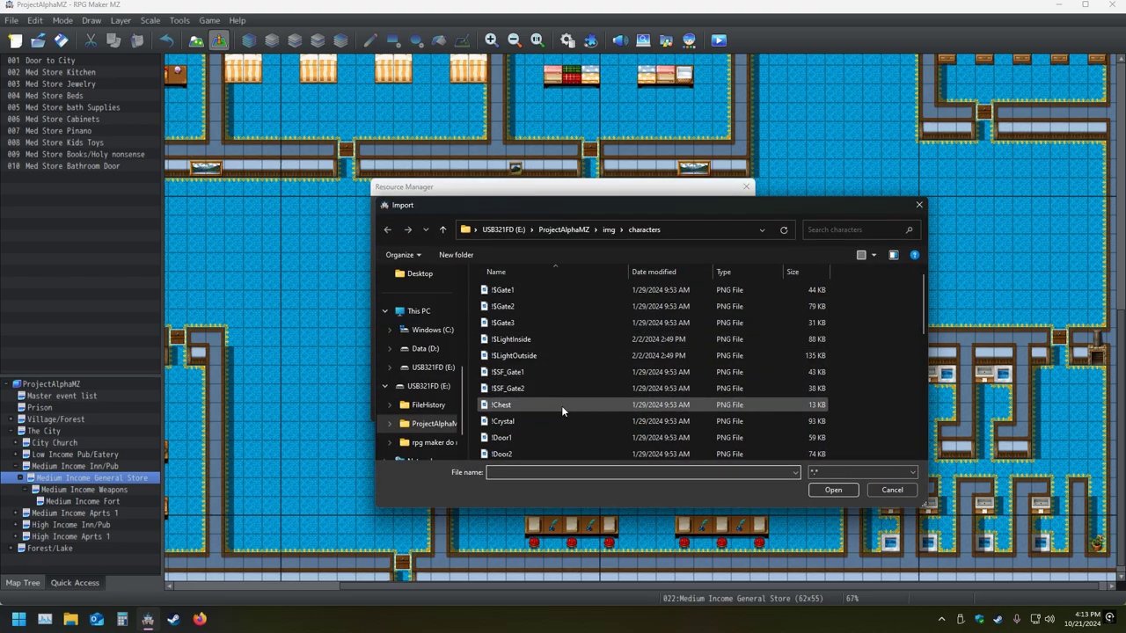
scroll(426, 315, "up", 2)
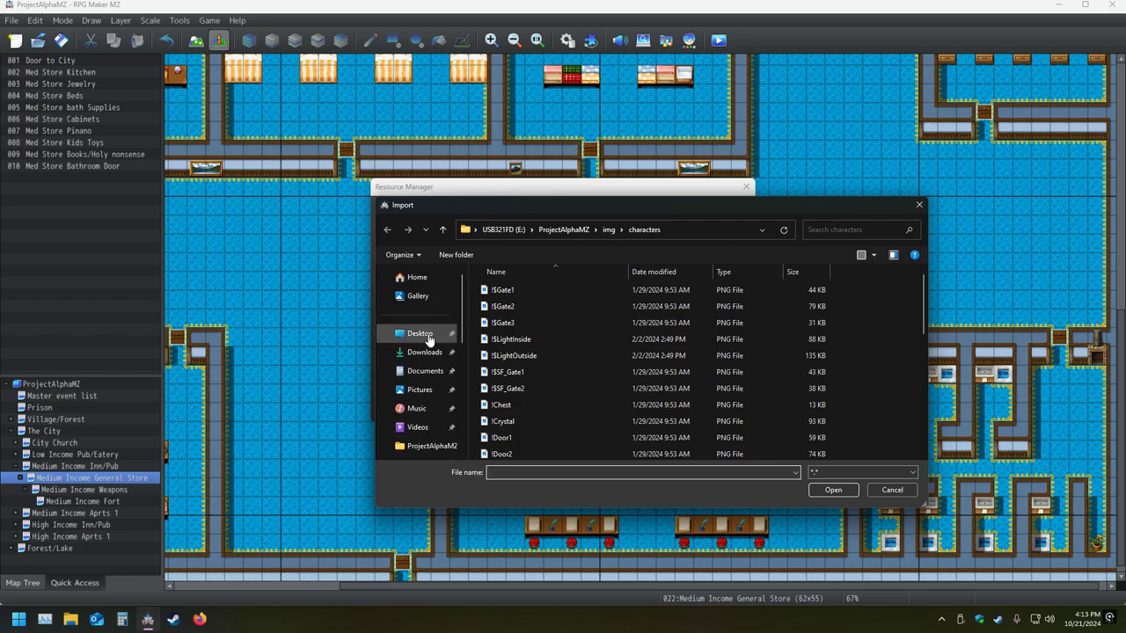
left_click(425, 333)
double_click(517, 290)
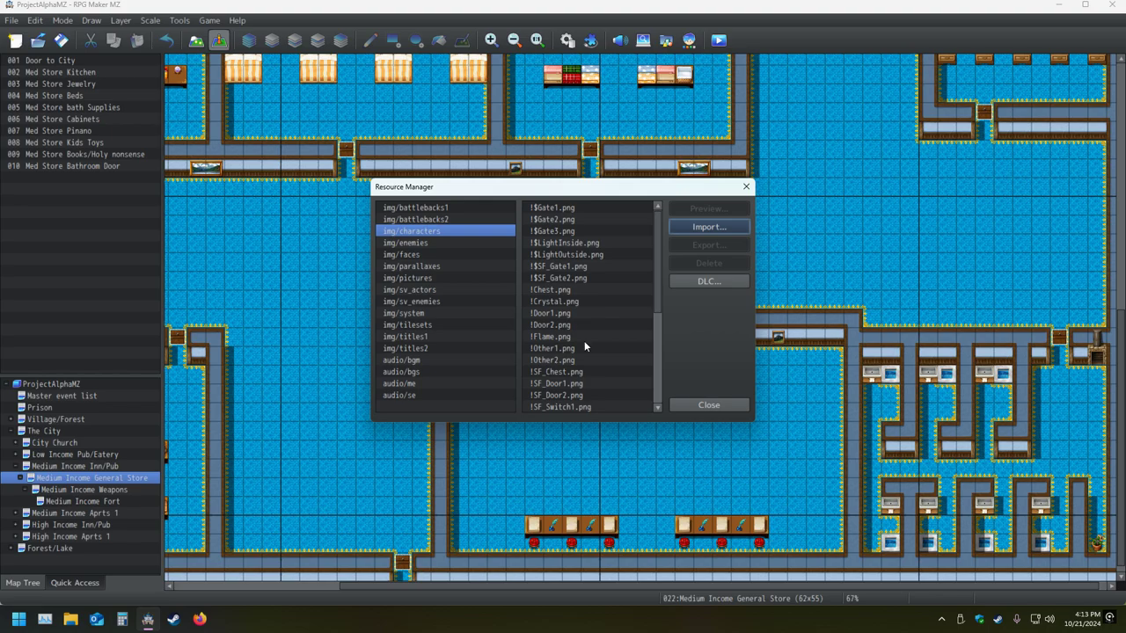
Preview the imported !Flame.png sheet, then close the preview and the Resource Manager
left_click(548, 337)
left_click(699, 210)
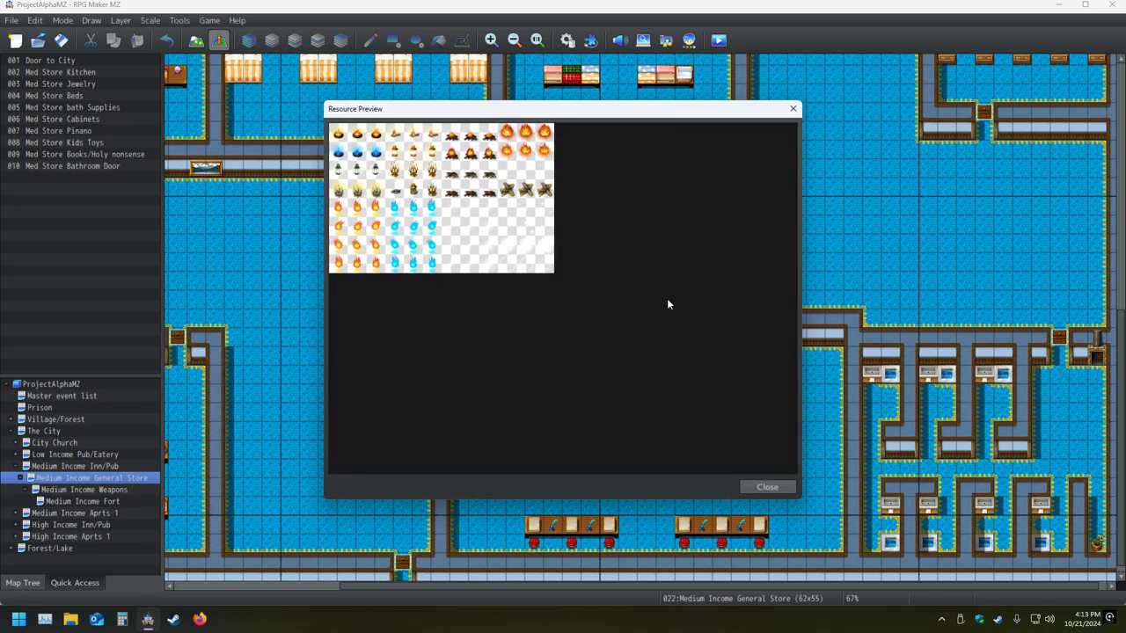
left_click(766, 486)
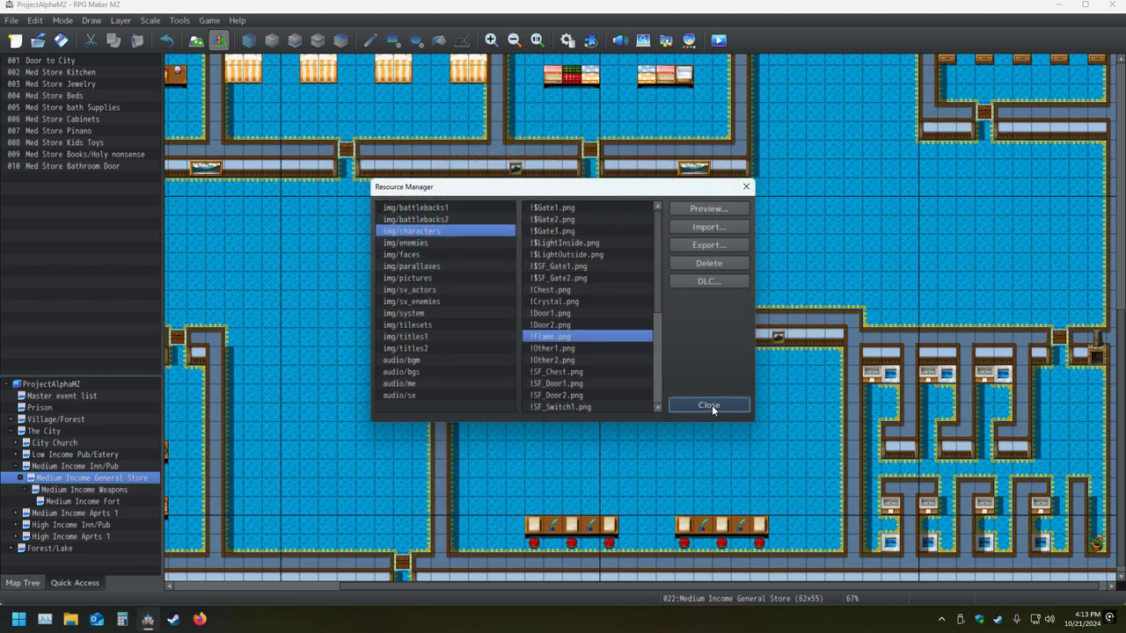
left_click(709, 404)
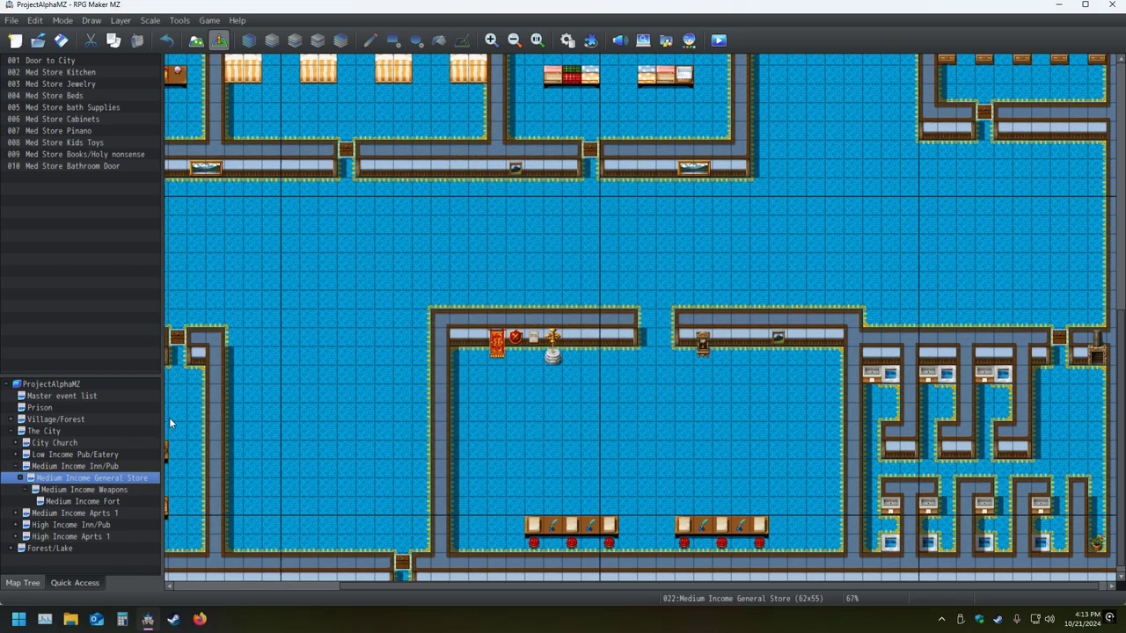
Create an event on the stove at 60,42 in Medium Income General Store using the burning-logs graphic from !Flame
double_click(1096, 355)
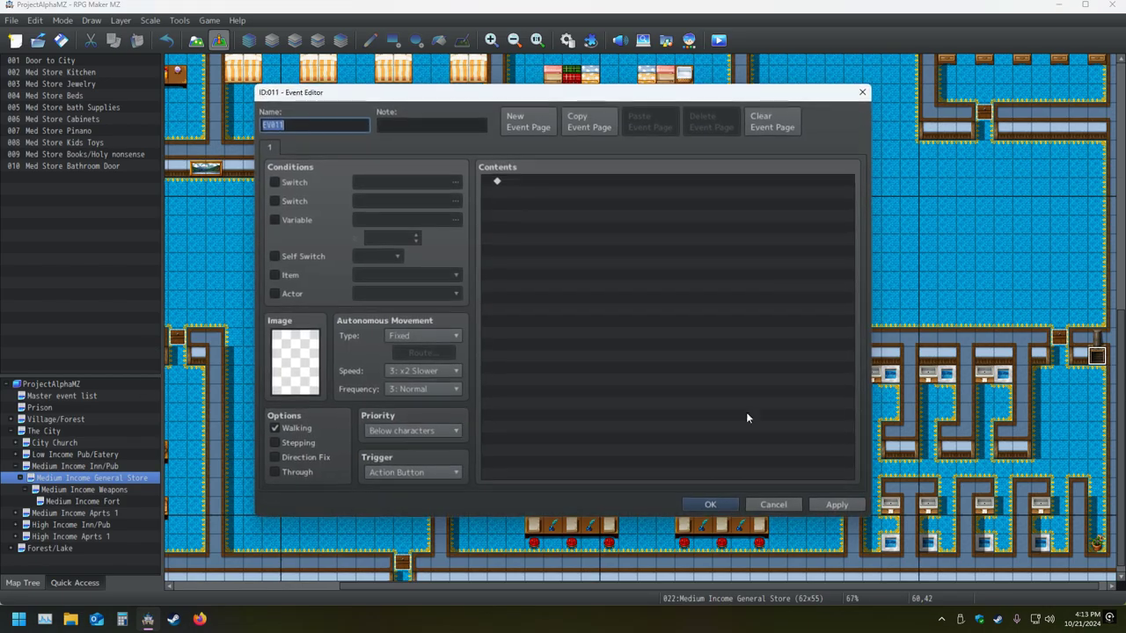
double_click(301, 368)
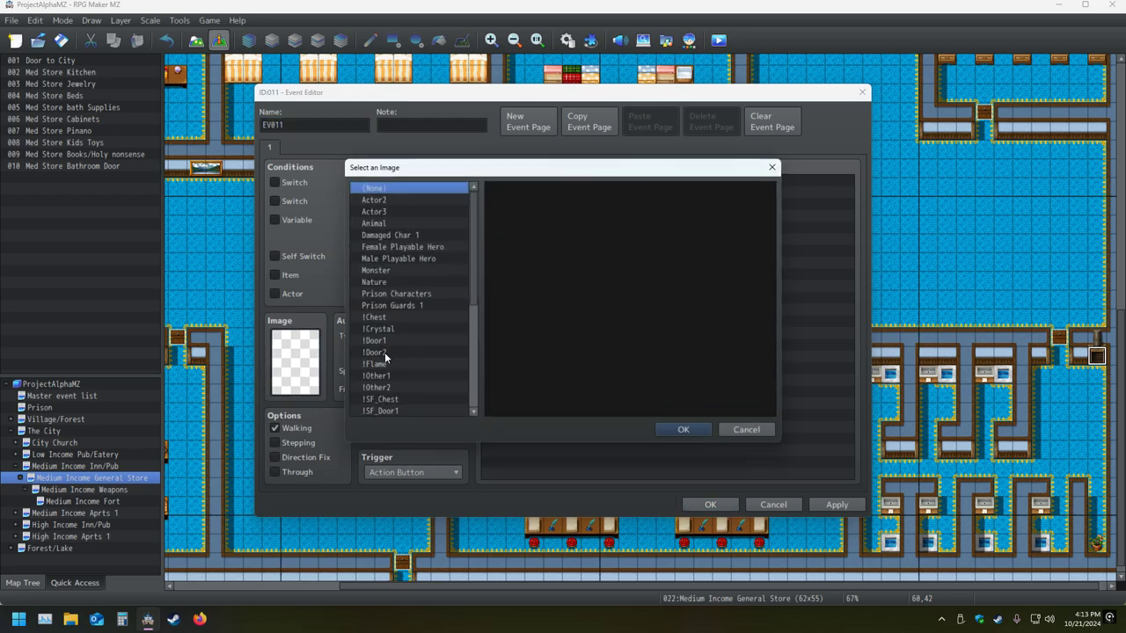
left_click(380, 364)
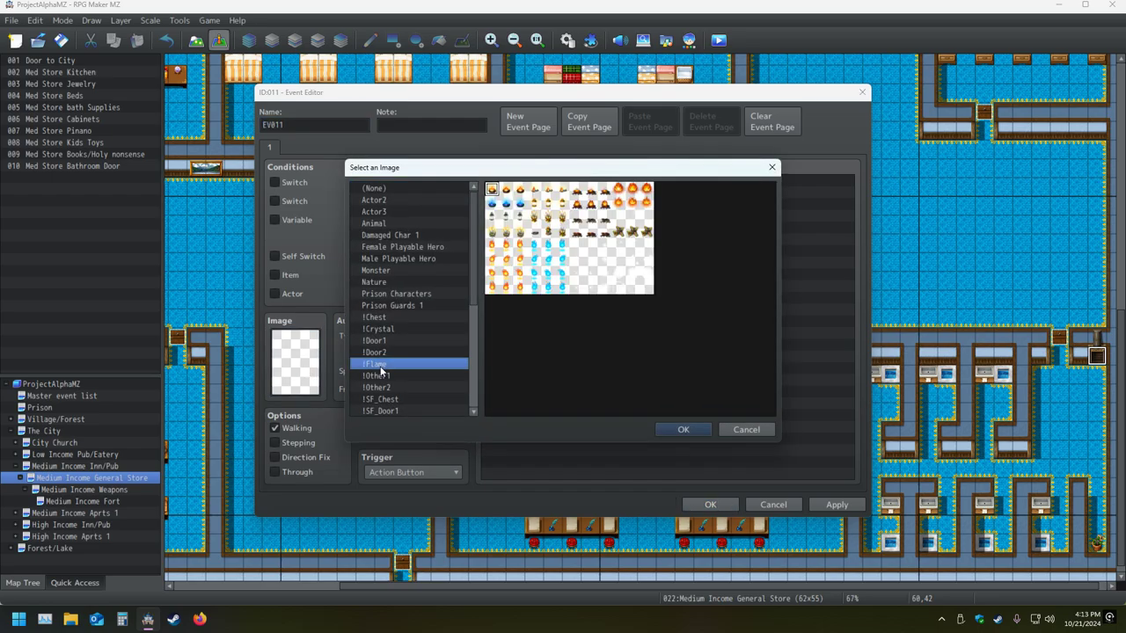
double_click(590, 202)
left_click(721, 505)
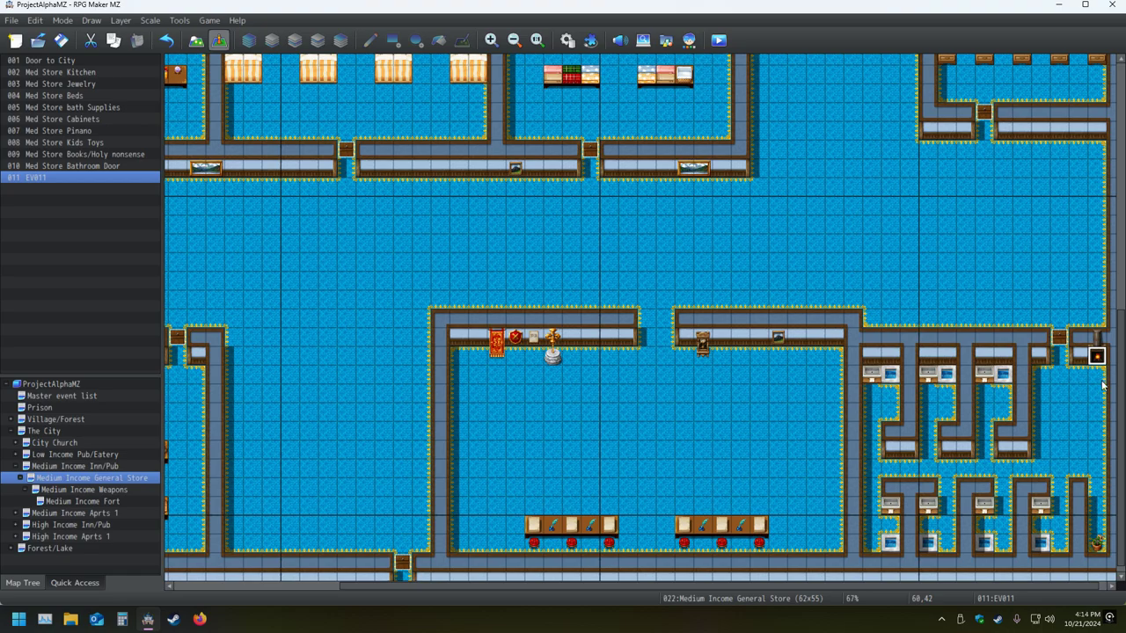
Create an event on the wall beside the grandfather clock at 40,41 using the candle graphic from !Flame
double_click(727, 343)
double_click(309, 369)
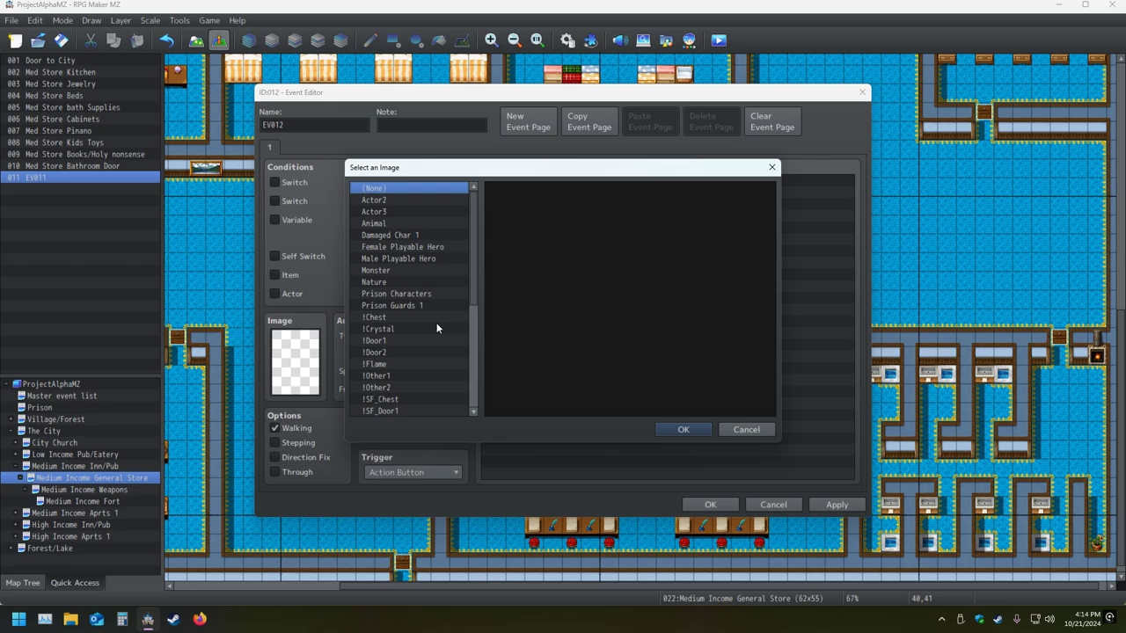
left_click(377, 363)
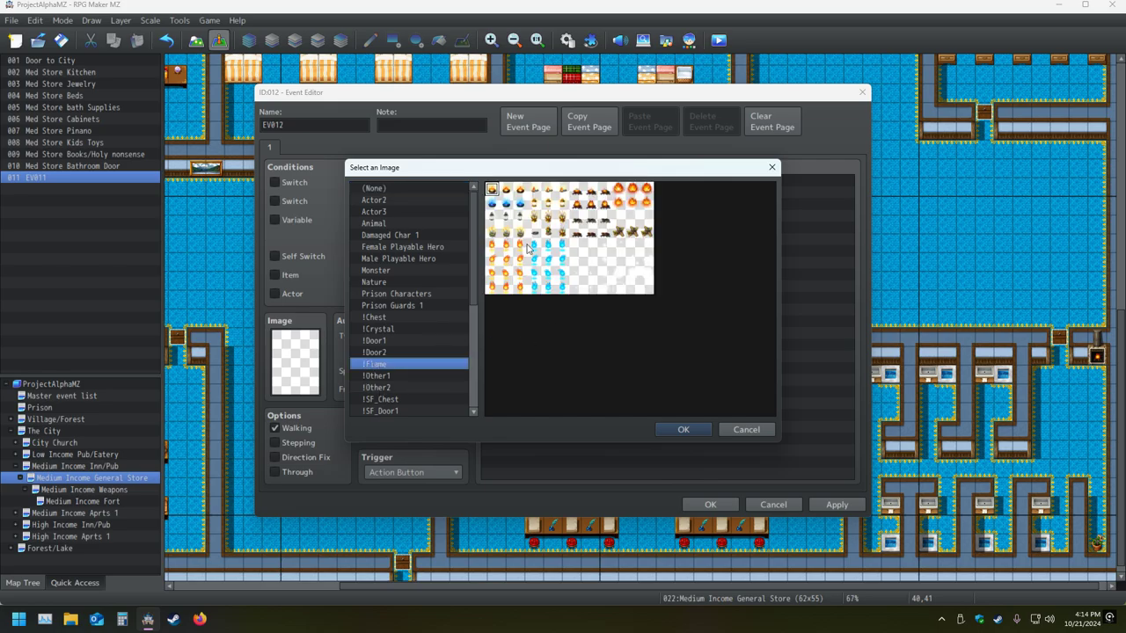
left_click(679, 429)
left_click(709, 505)
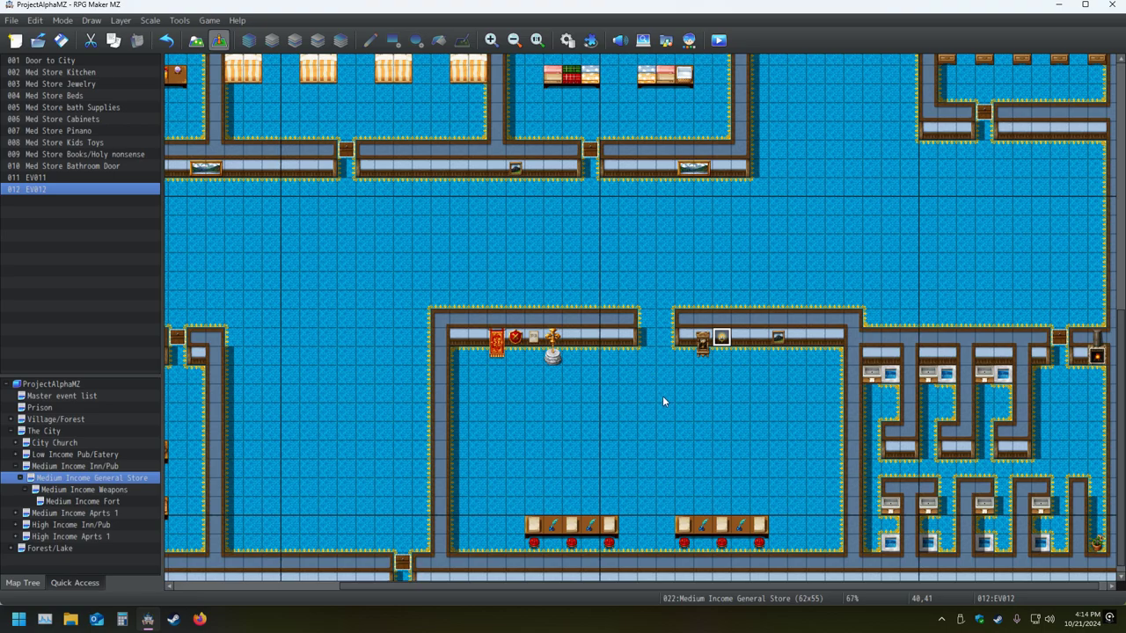
Set the player's starting position at 37,42, just below the doorway near the grandfather clock
scroll(686, 374, "up", 2, "ctrl")
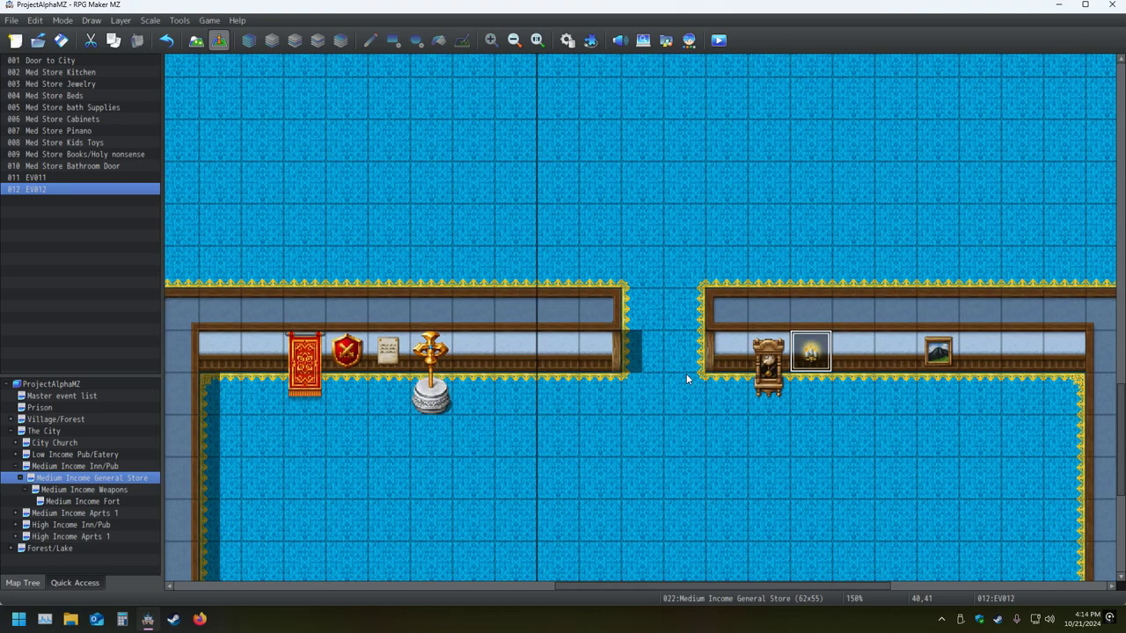
right_click(693, 390)
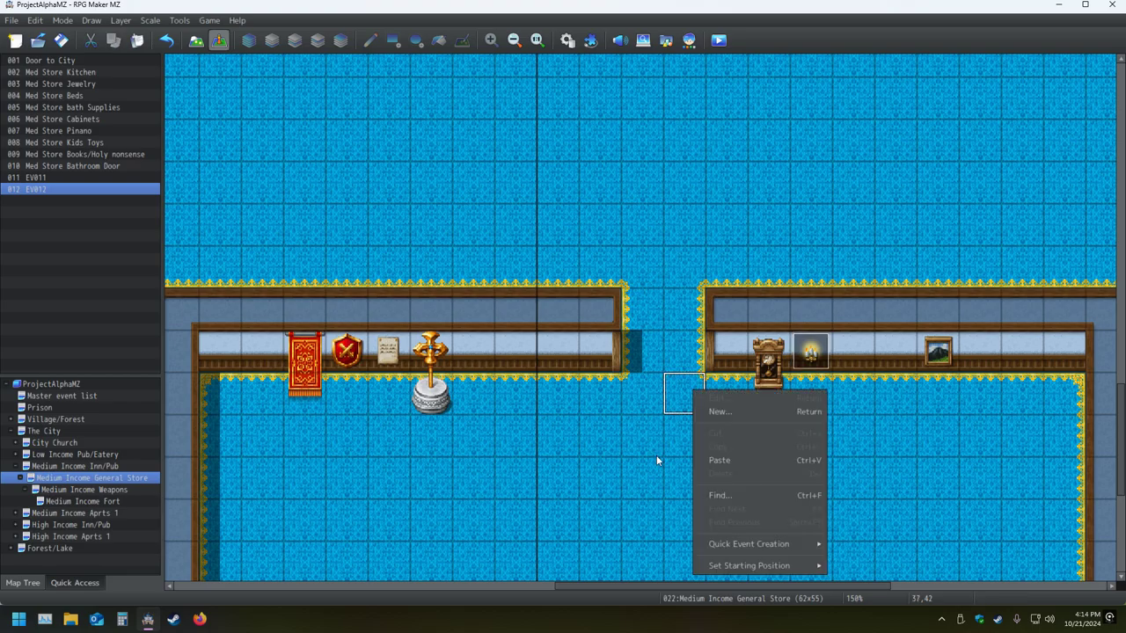
mouse_move(774, 565)
left_click(854, 566)
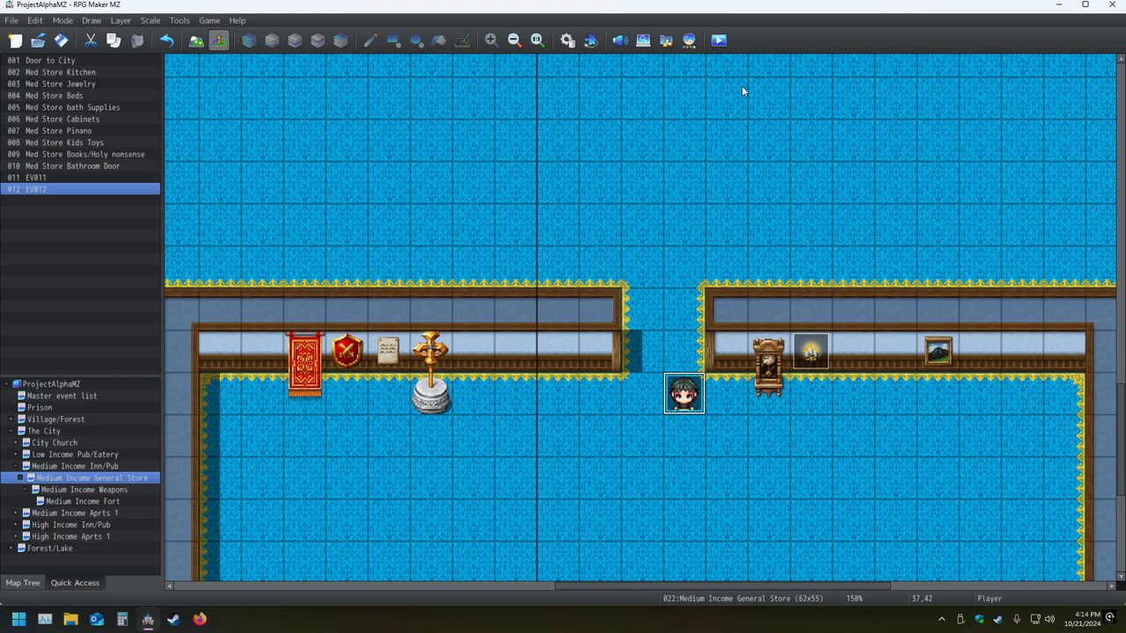
Playtest the map with the sound muted, inspect the stove fire and wall candle in the game, then close the playtest
left_click(717, 40)
left_click(576, 326)
left_click(561, 329)
key("XF86AudioMute")
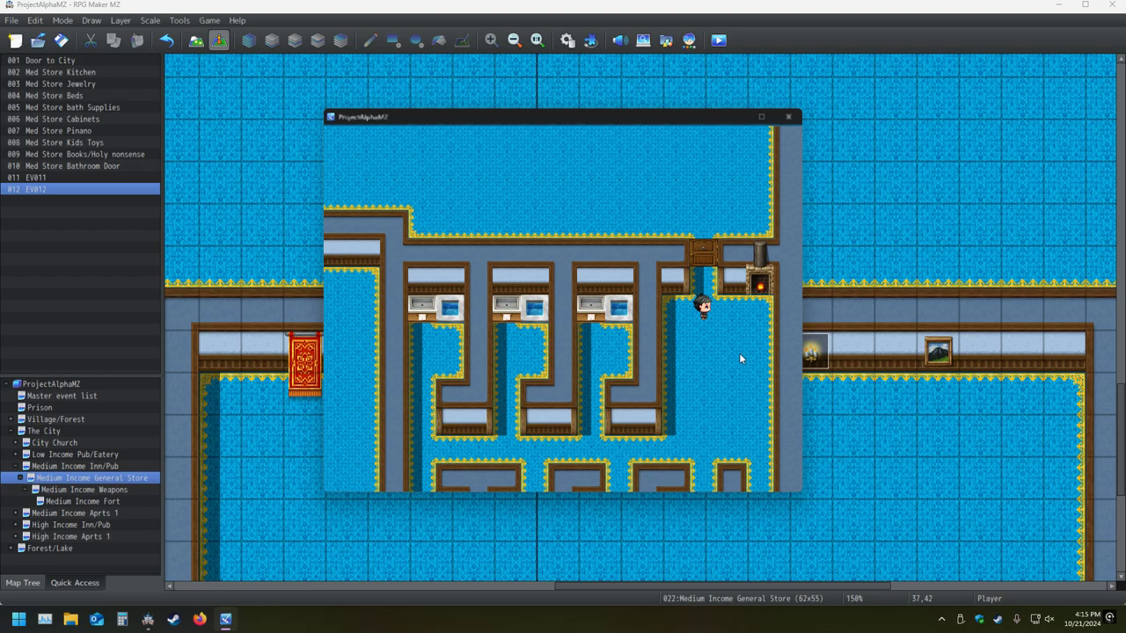
key("Left")
key("Left")
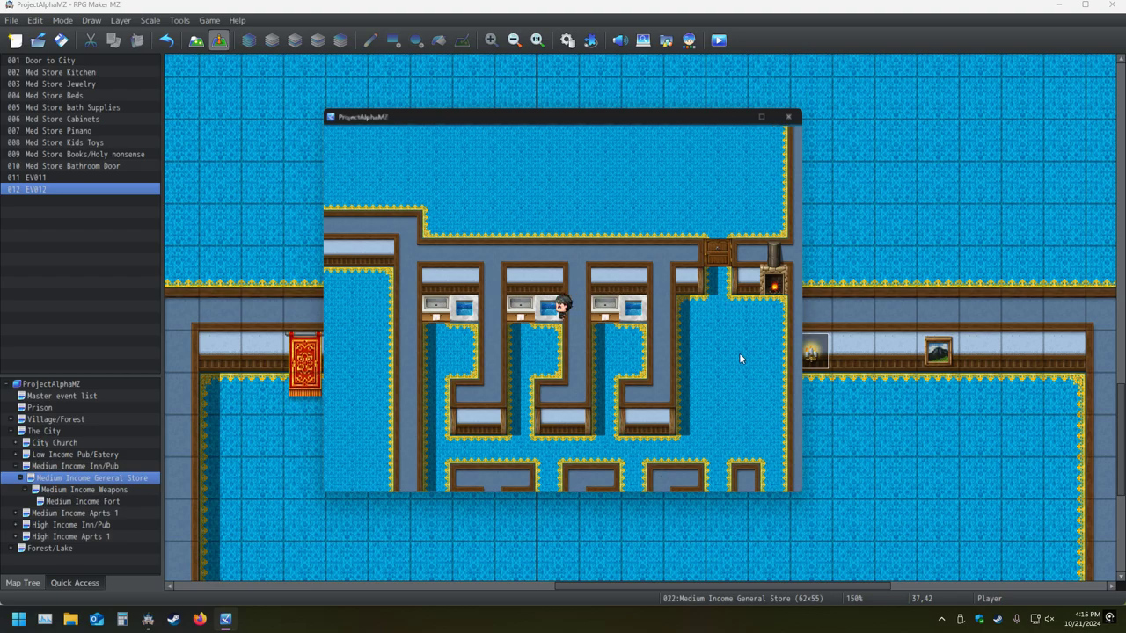
key("Left")
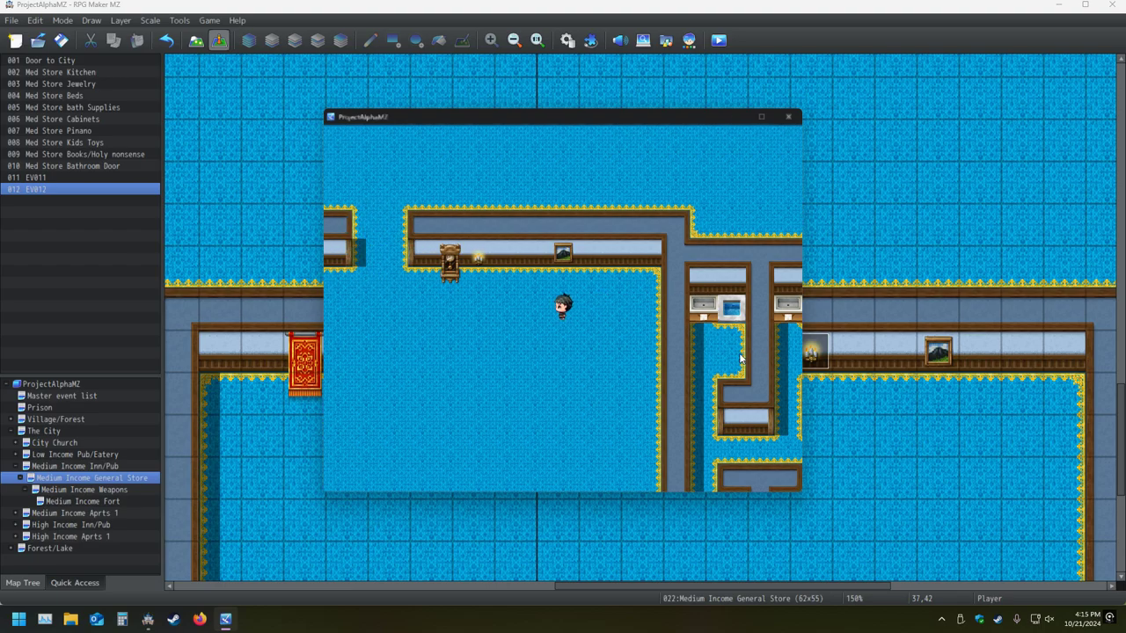
left_click(789, 117)
Switch to Firefox, open the bookmarked Add text to image page, and look through its tools section
left_click(1059, 6)
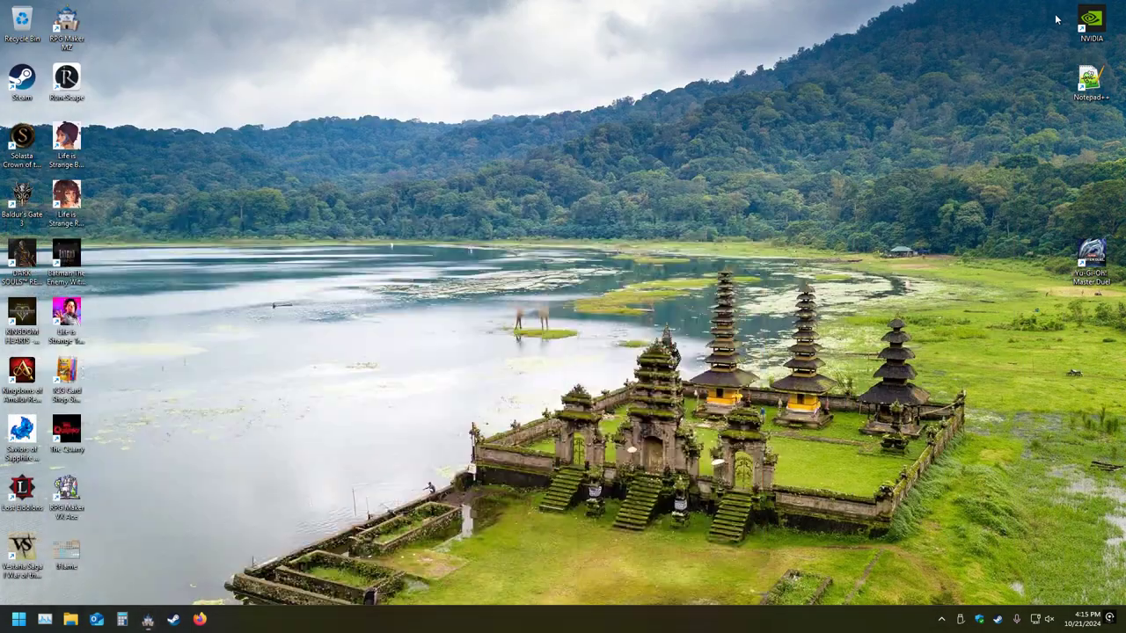
left_click(200, 619)
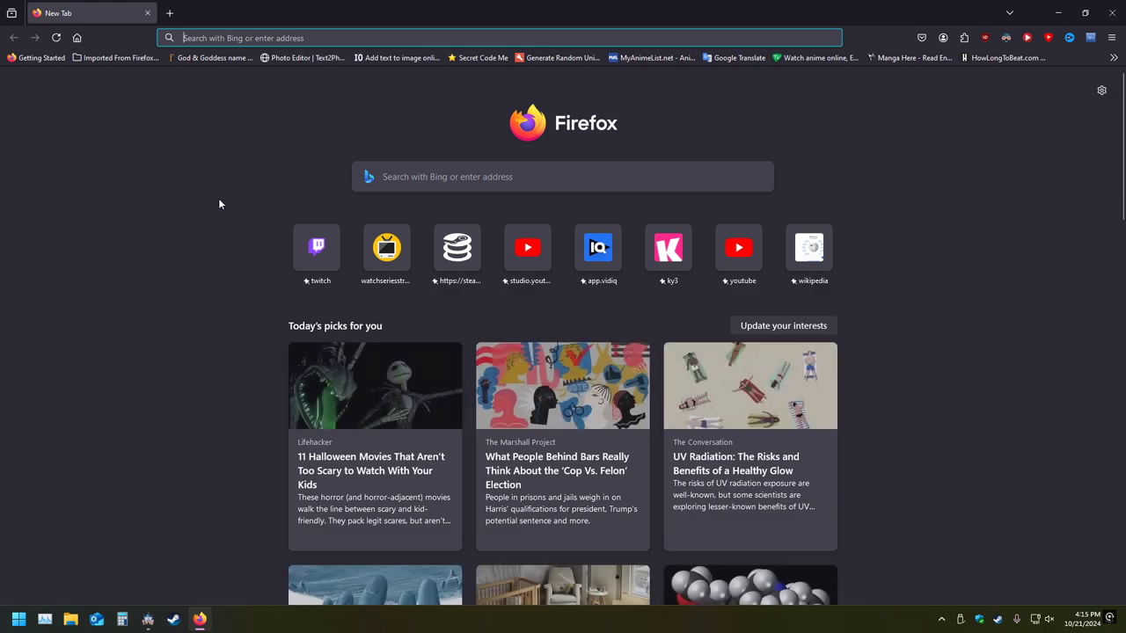
left_click(400, 58)
scroll(171, 318, "down", 15)
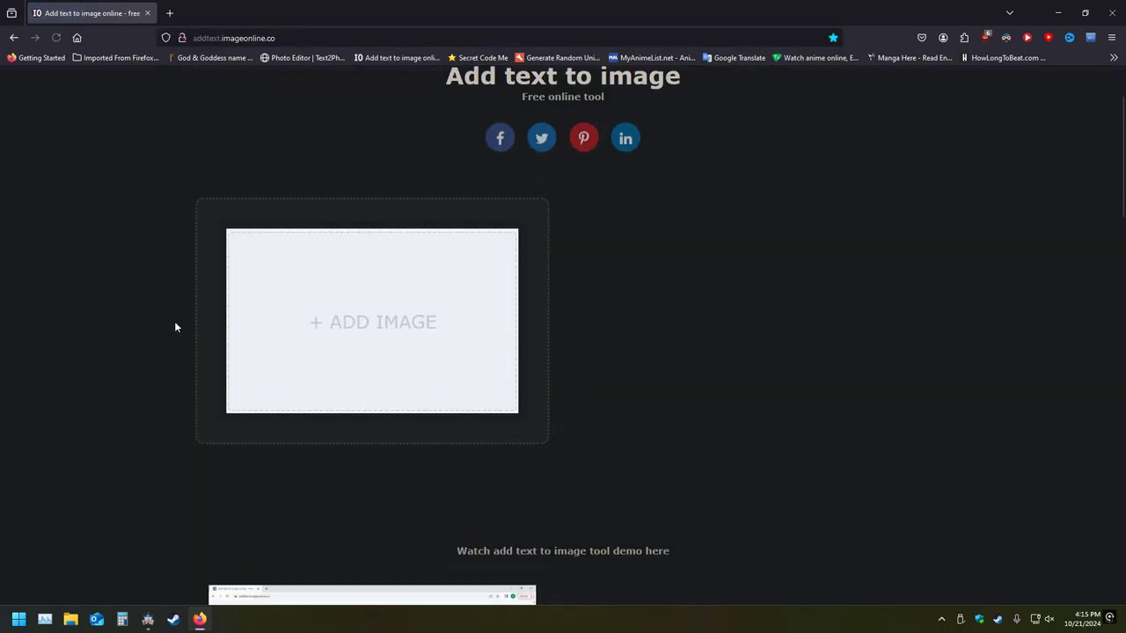
scroll(164, 320, "up", 1)
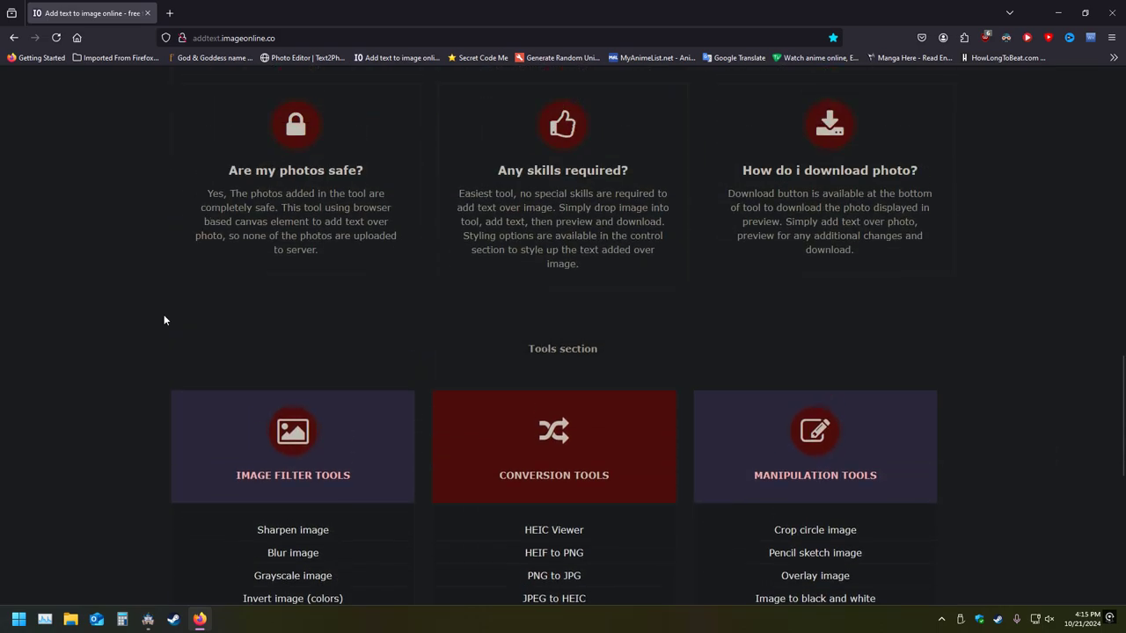
scroll(150, 326, "down", 3)
scroll(144, 332, "down", 3)
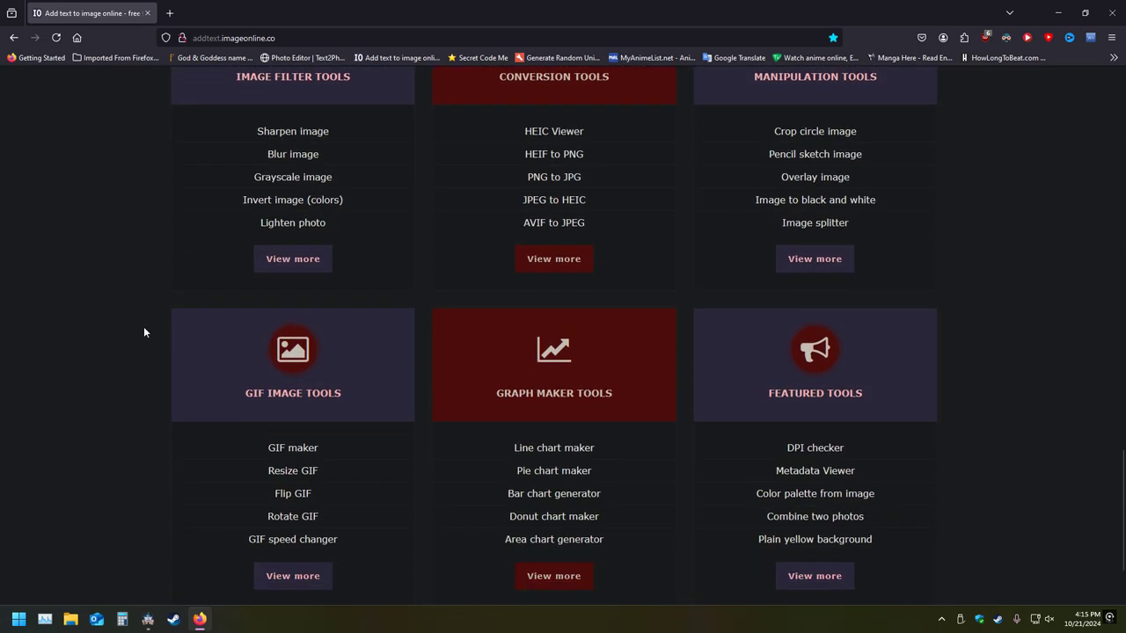
scroll(141, 339, "down", 2)
scroll(132, 355, "up", 20)
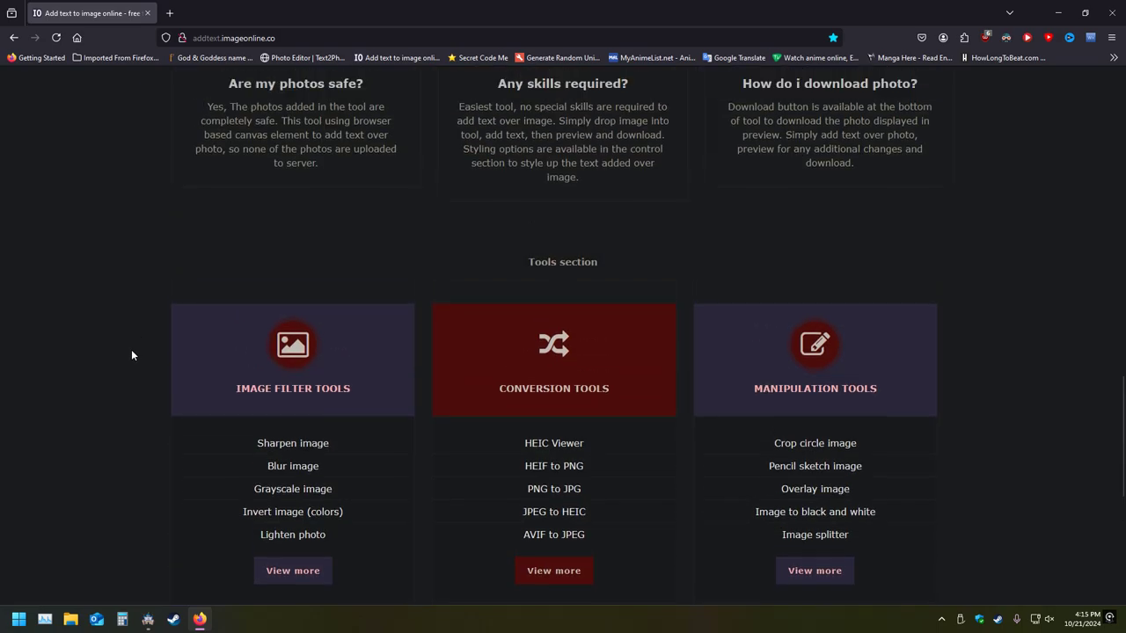
scroll(132, 352, "up", 2)
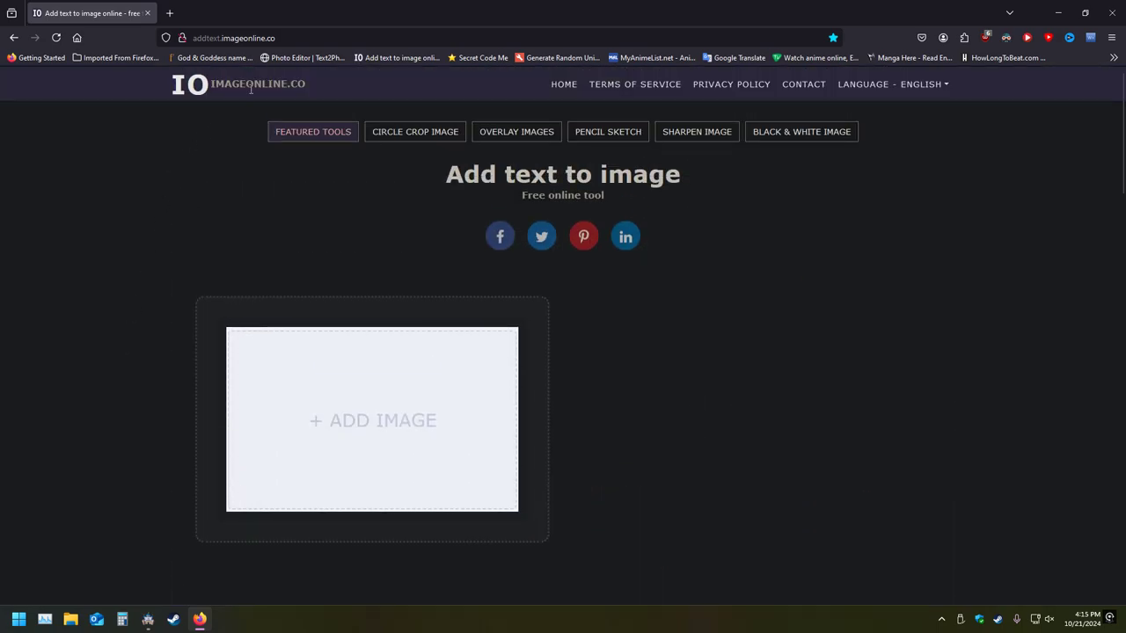
Go to the ImageOnline home page, list all manipulation tools, and open the Resize image tool
left_click(172, 91)
scroll(129, 285, "down", 10)
scroll(129, 285, "down", 3)
scroll(128, 285, "up", 5)
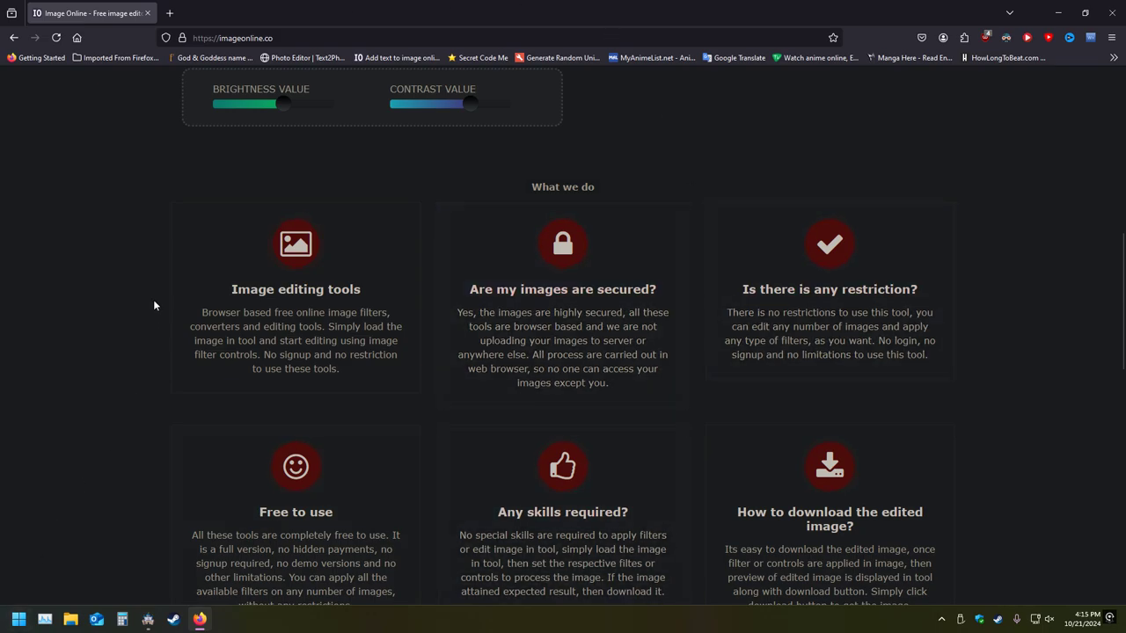
scroll(141, 352, "down", 6)
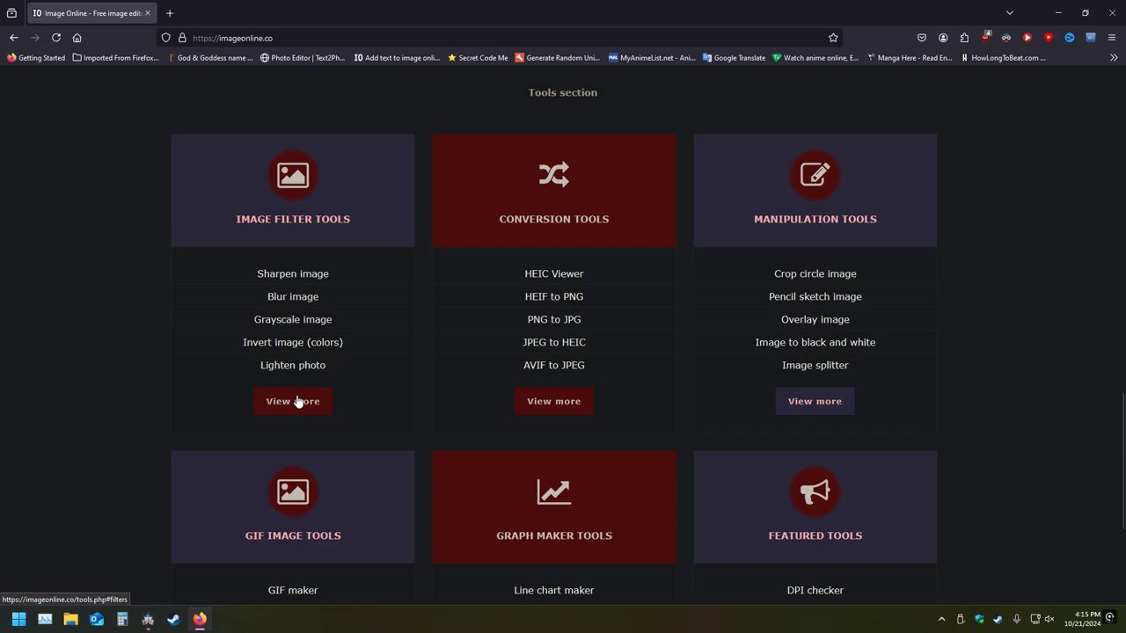
left_click(815, 407)
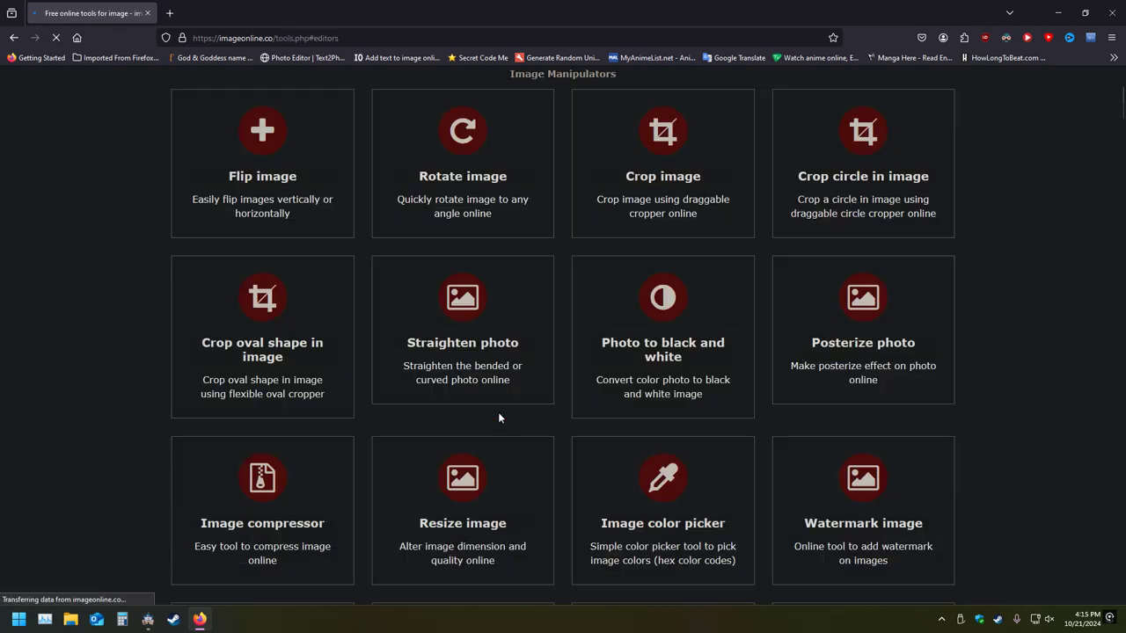
scroll(122, 429, "down", 5)
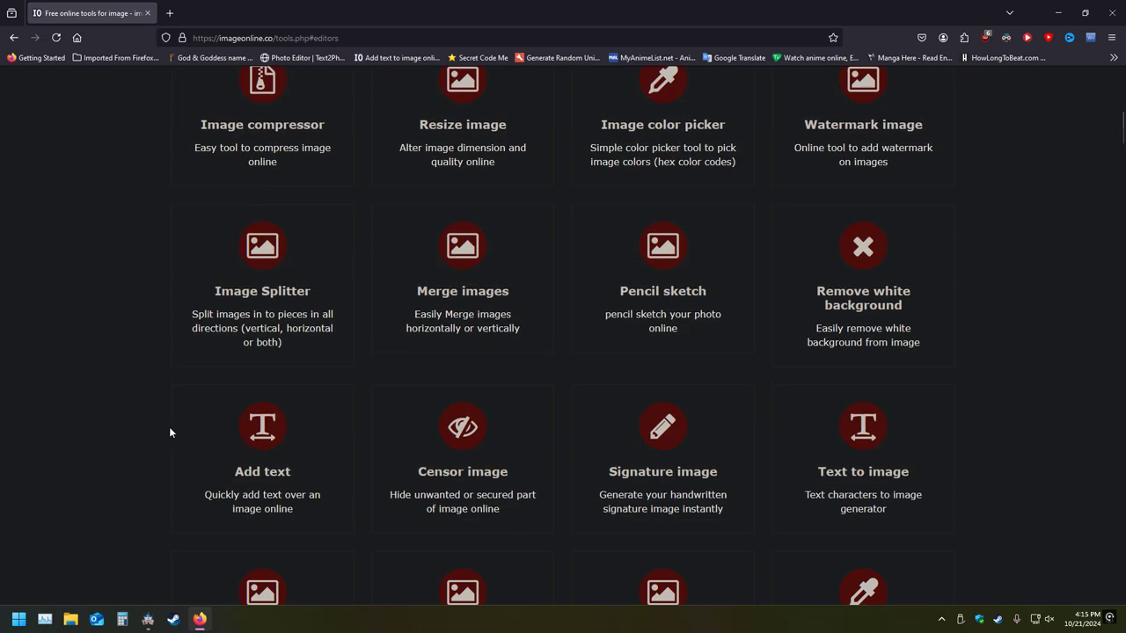
left_click(466, 141)
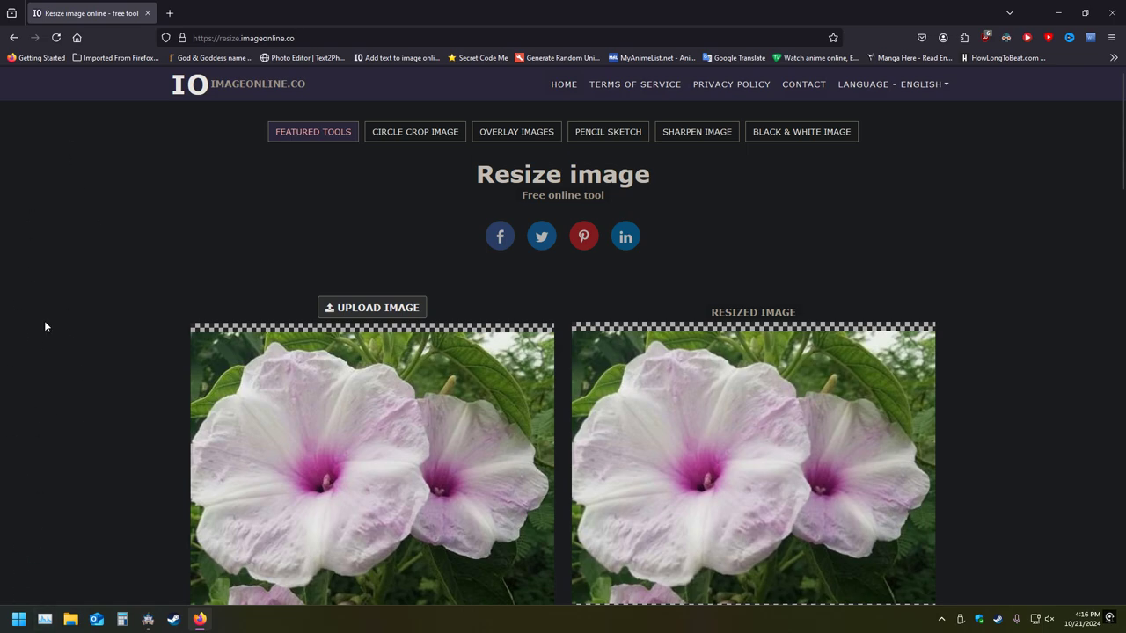
scroll(124, 283, "down", 5)
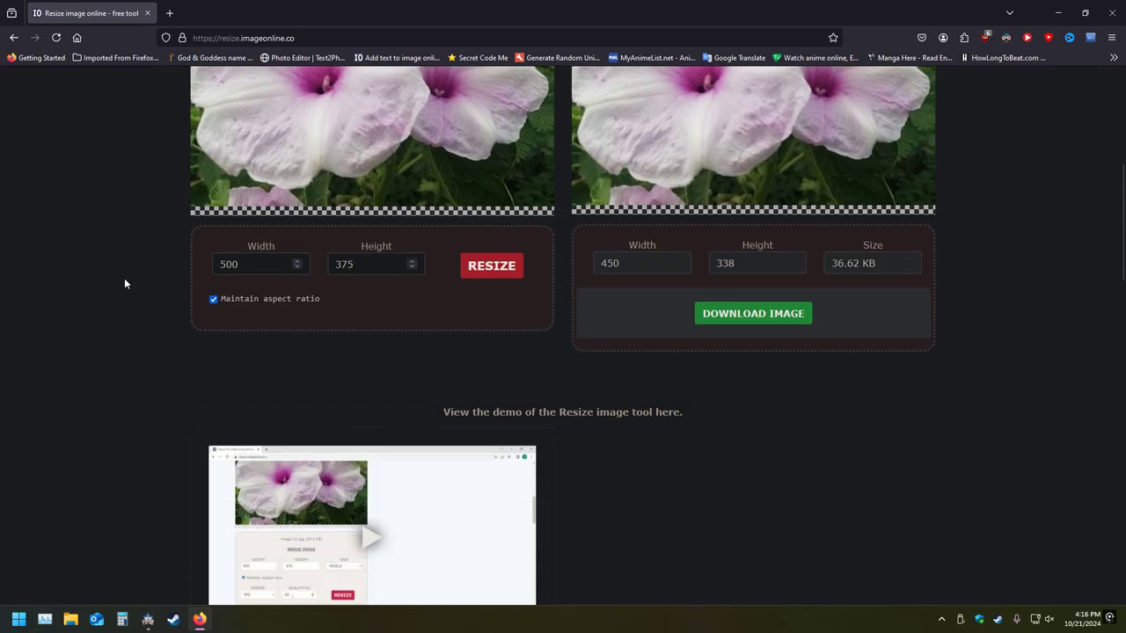
scroll(124, 283, "up", 2)
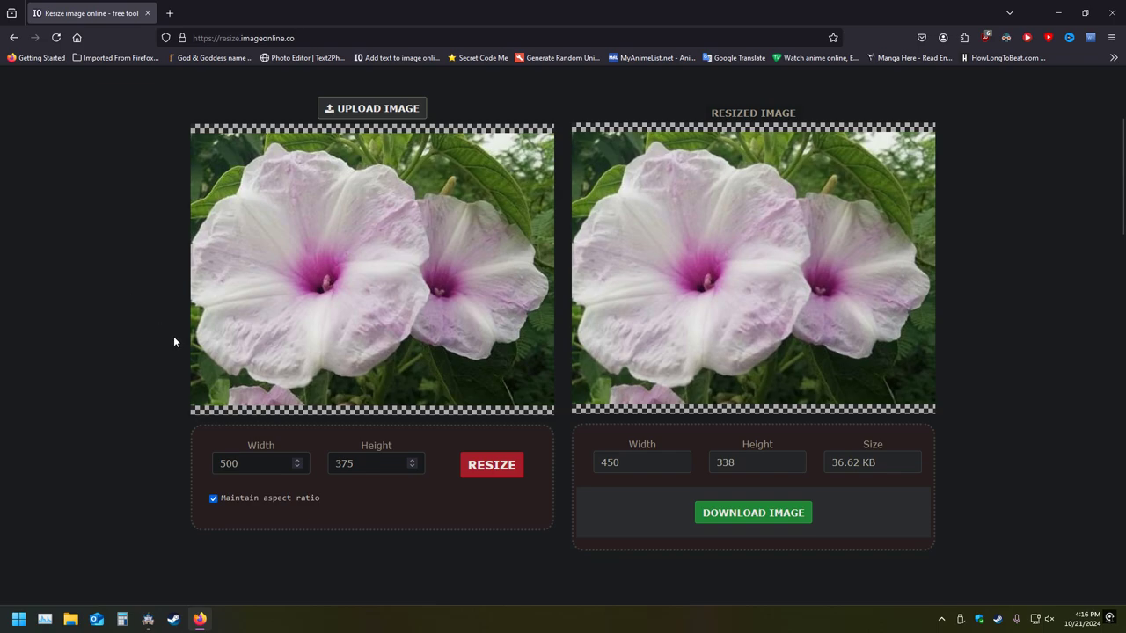
Switch to RPG Maker MZ, open its help contents, and read through the Database page
left_click(147, 619)
left_click(220, 21)
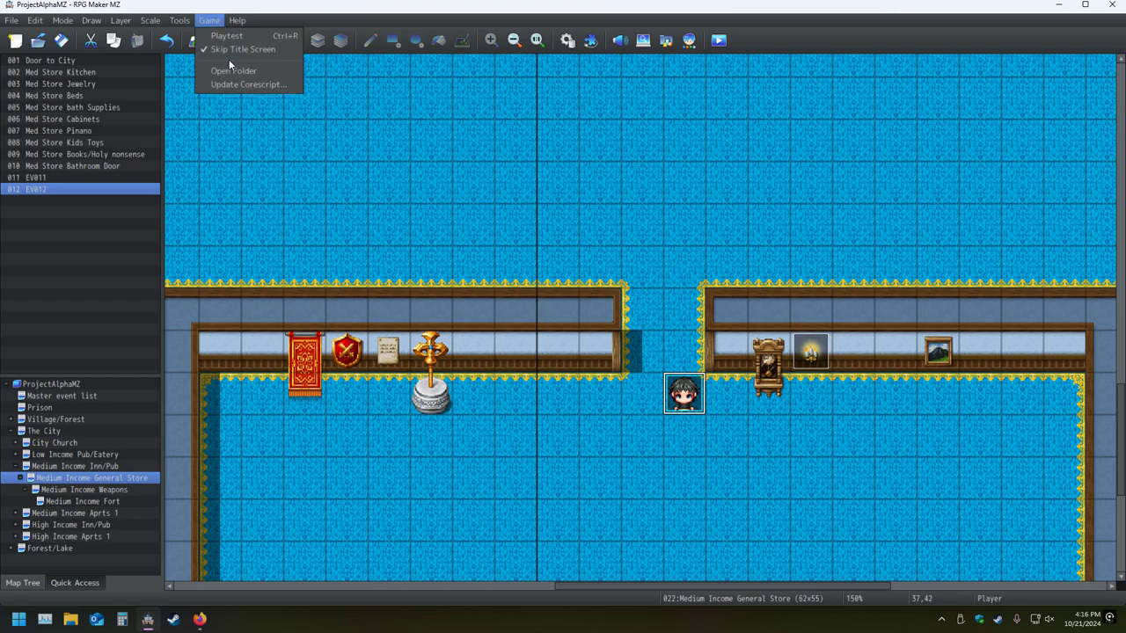
mouse_move(179, 21)
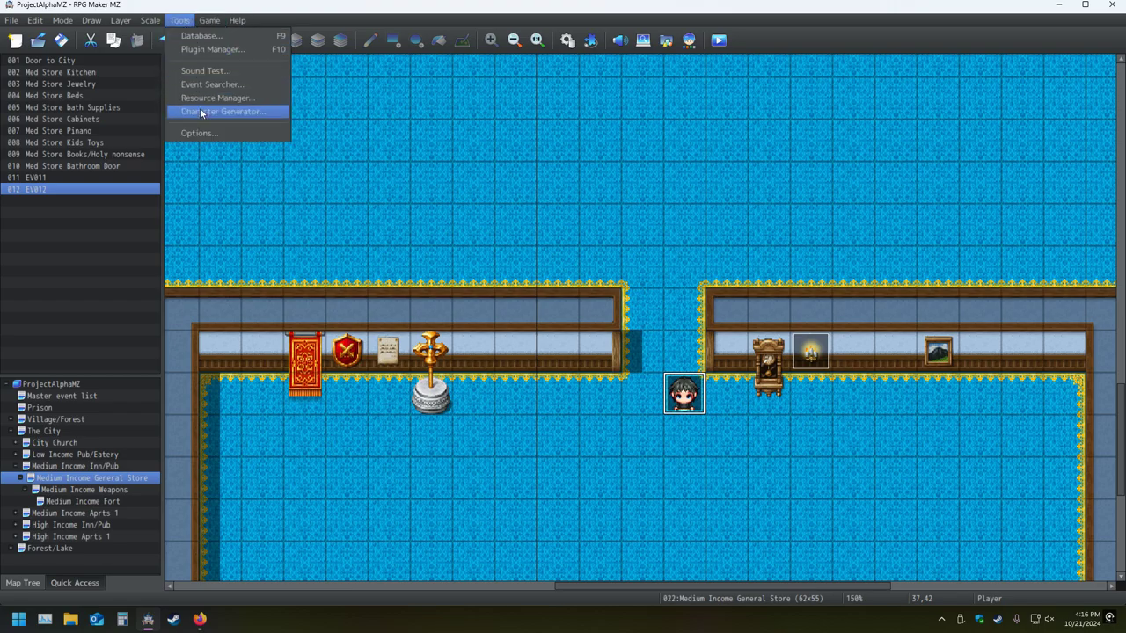
left_click(242, 35)
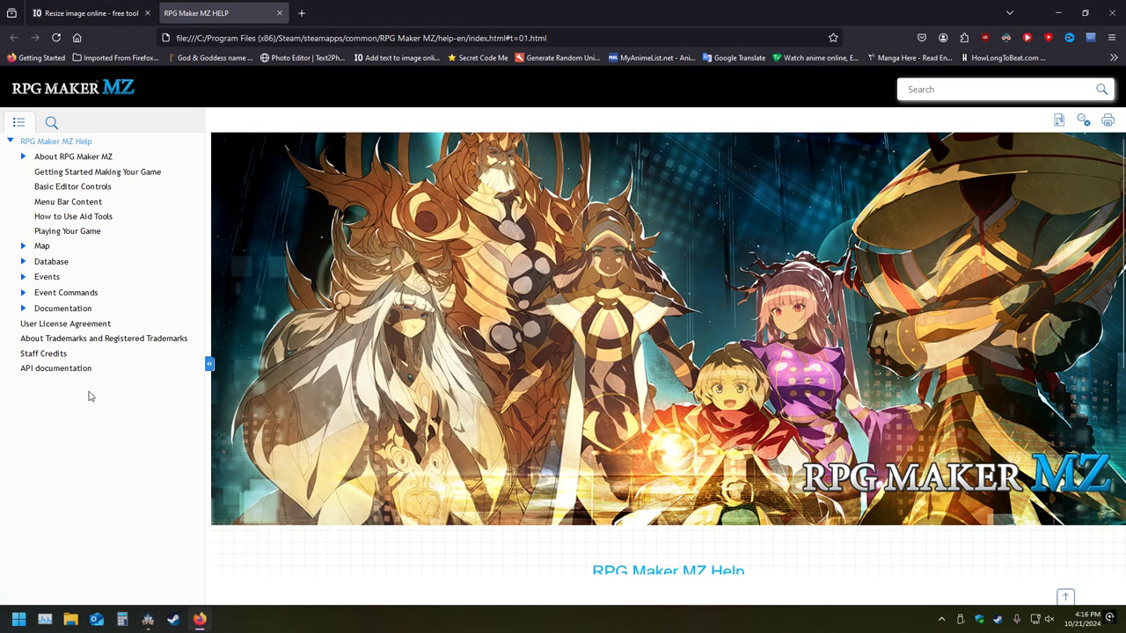
left_click(53, 263)
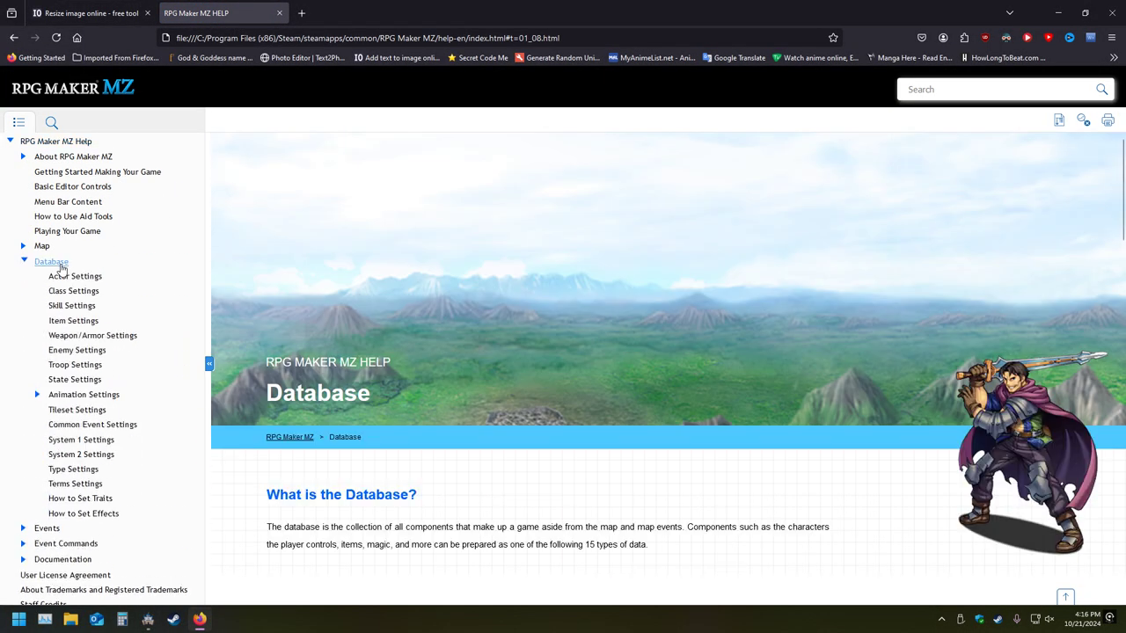
scroll(256, 458, "down", 8)
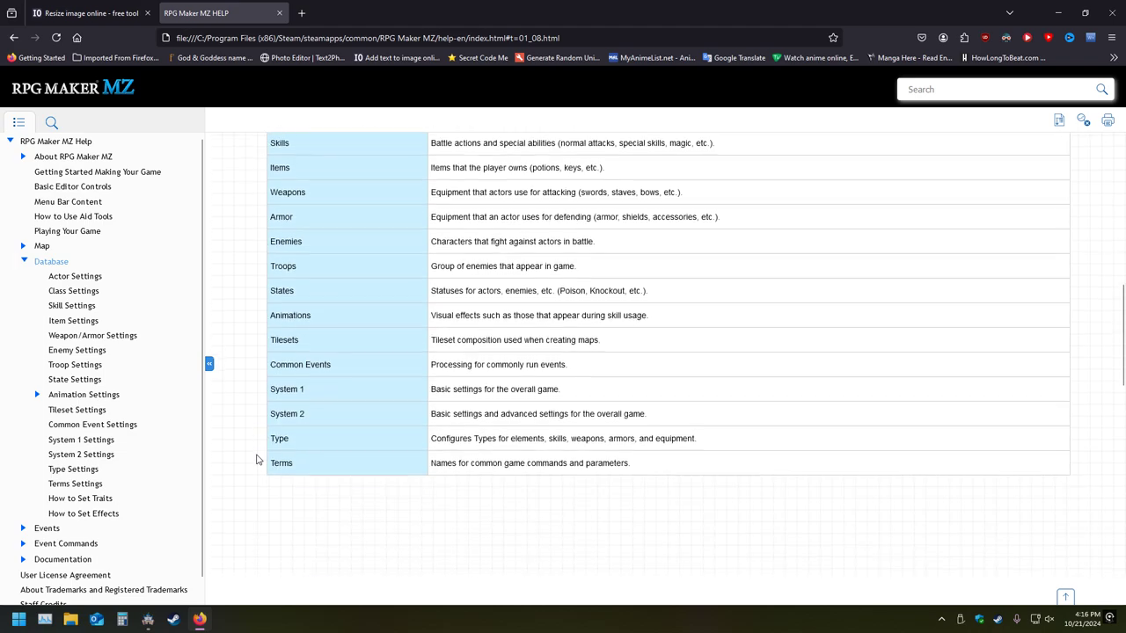
scroll(257, 458, "down", 5)
scroll(257, 458, "down", 4)
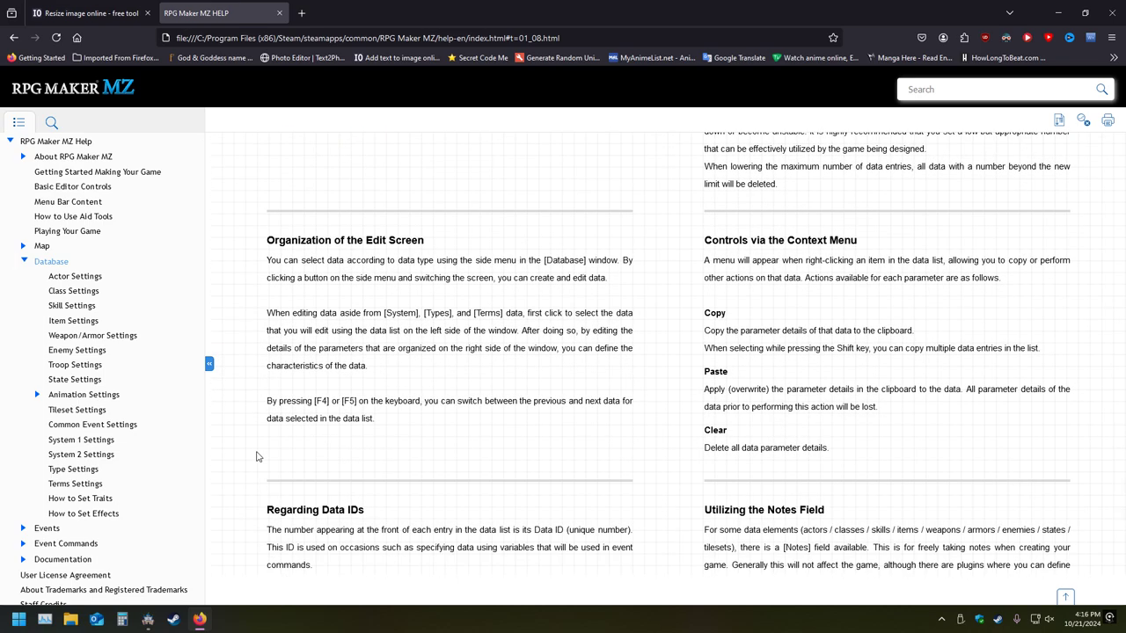
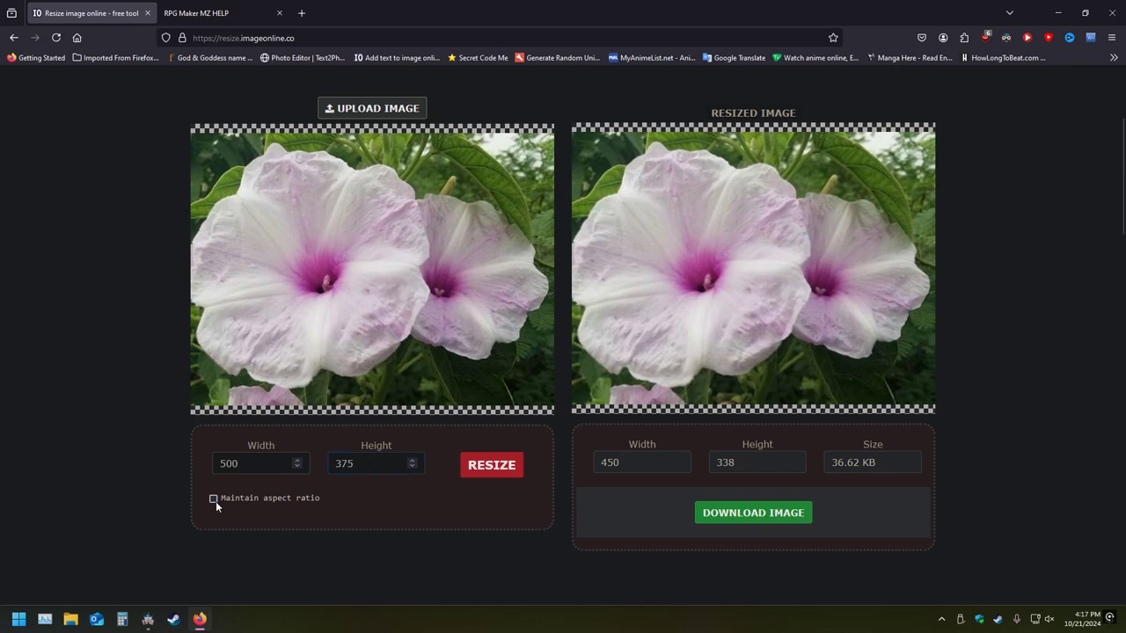
Upload the VX Ace flame sprite sheet to the Resize image tool and review the preview and resize settings
scroll(116, 426, "up", 3)
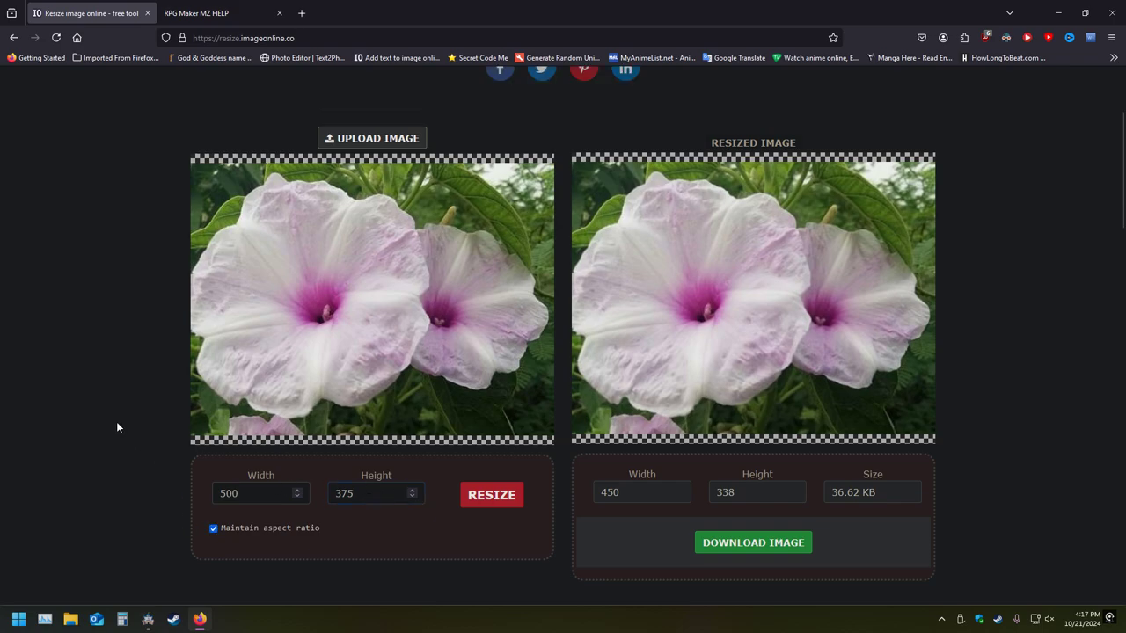
scroll(374, 104, "down", 3)
left_click(374, 105)
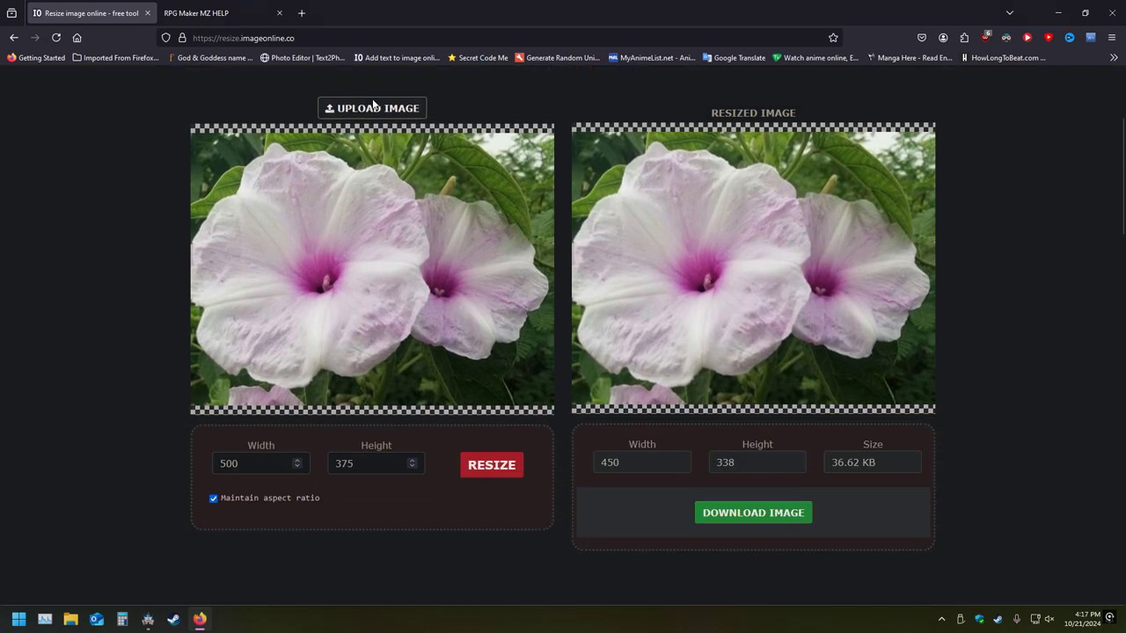
double_click(146, 114)
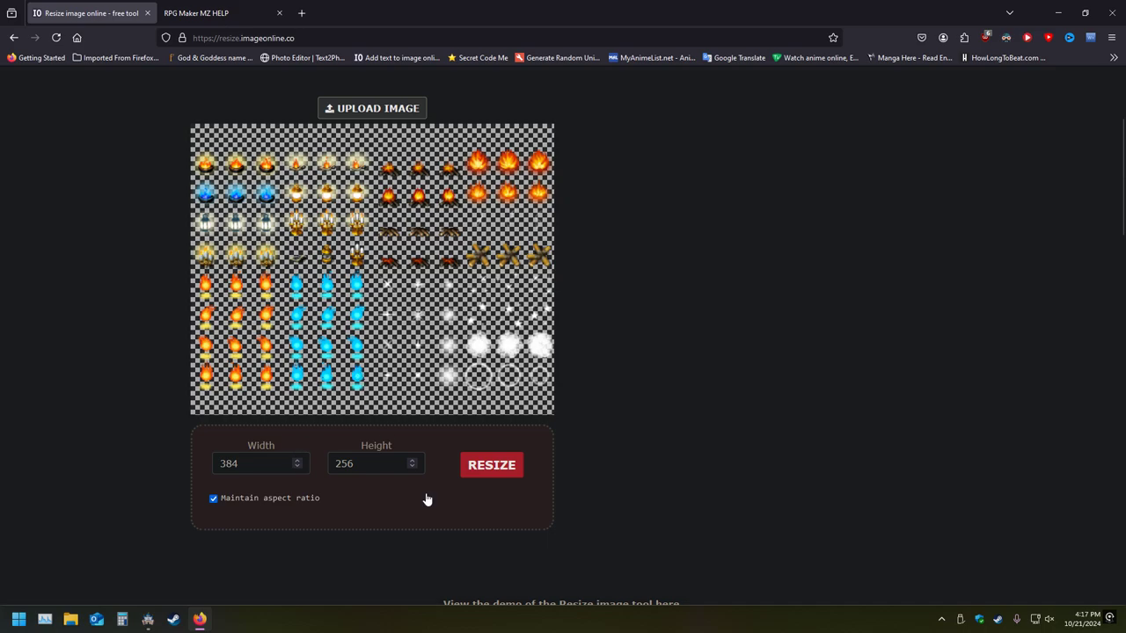
scroll(426, 500, "down", 6)
scroll(184, 462, "up", 4)
scroll(130, 469, "up", 4)
scroll(130, 470, "down", 2)
scroll(157, 327, "up", 3)
scroll(157, 327, "down", 3)
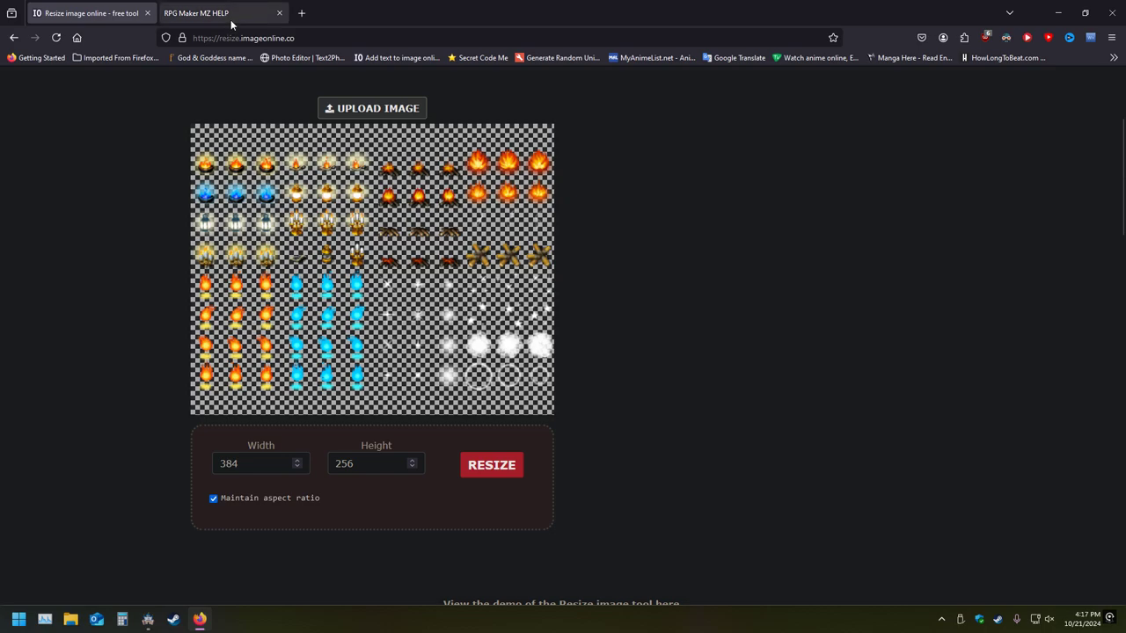
Read the Image Assets section of the RPG Maker MZ help for the required sizes of battlebacks, faces, title screens and characters
left_click(197, 12)
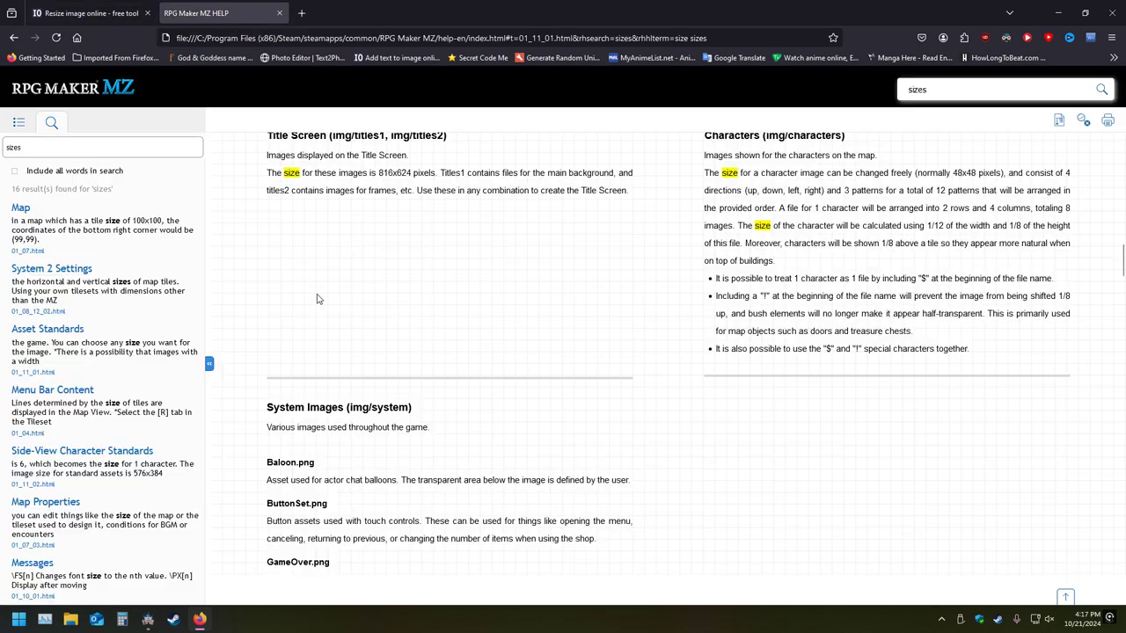
scroll(250, 321, "down", 2)
scroll(247, 327, "up", 10)
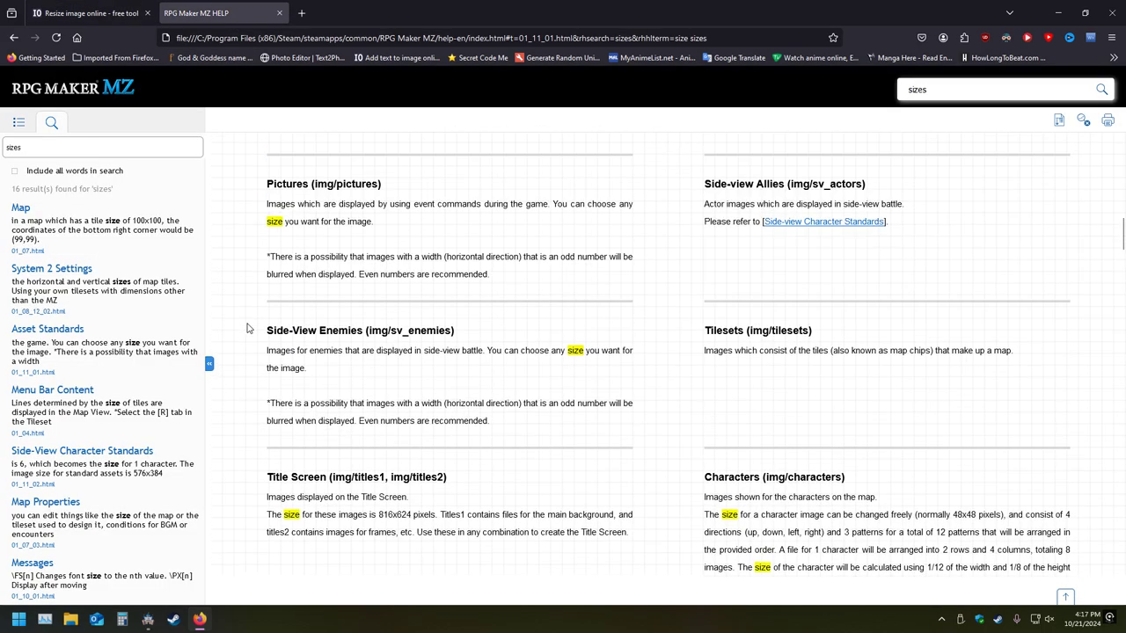
scroll(247, 327, "up", 2)
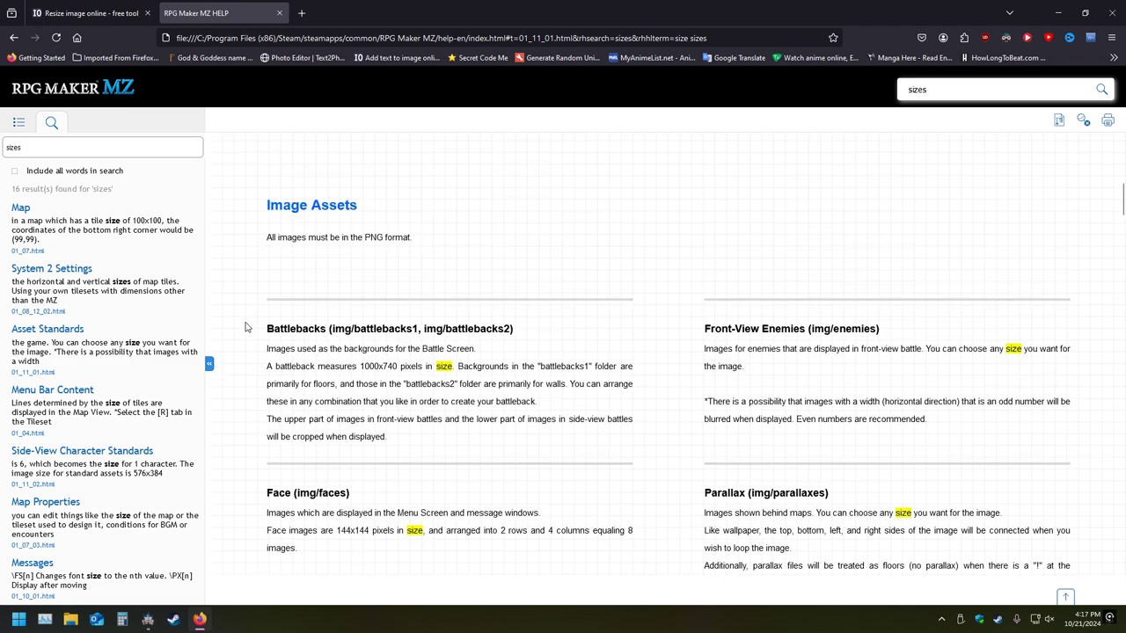
scroll(246, 327, "down", 2)
scroll(246, 327, "up", 2)
scroll(246, 327, "down", 2)
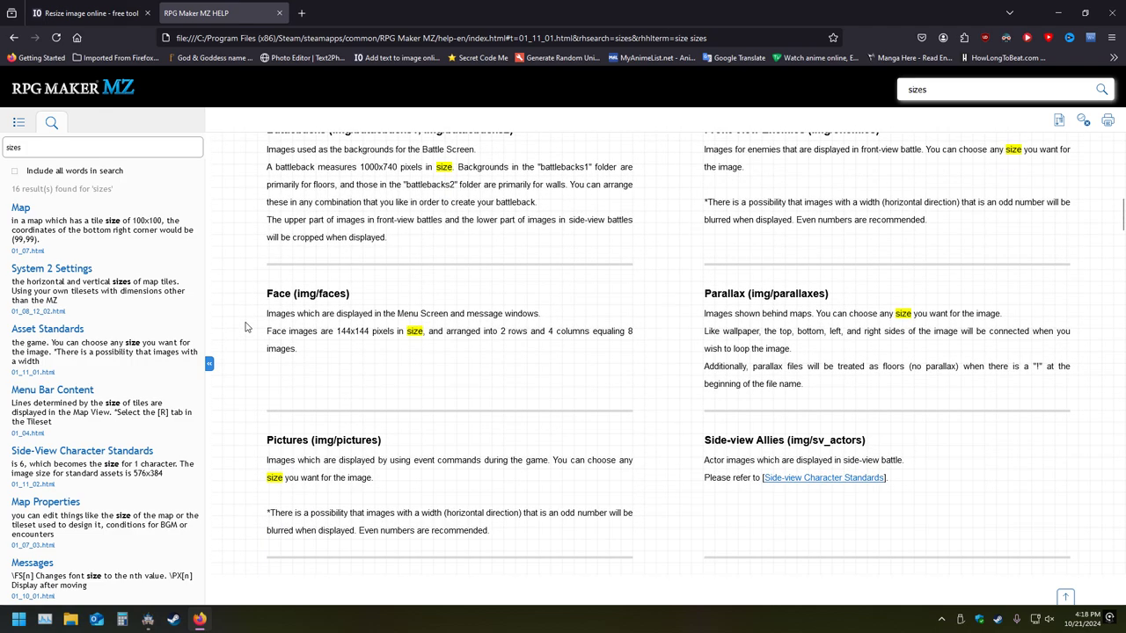
scroll(246, 327, "down", 4)
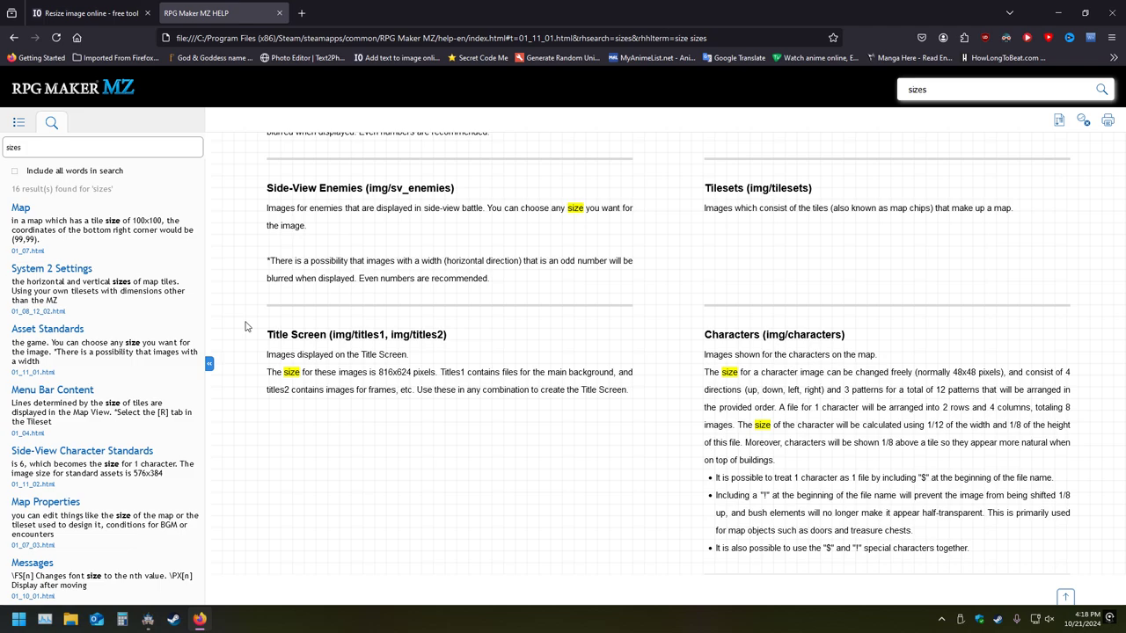
Examine the Tileset Details section of the Asset Standards help page, including the Tileset A autotile layout and size specifications
scroll(246, 326, "down", 10)
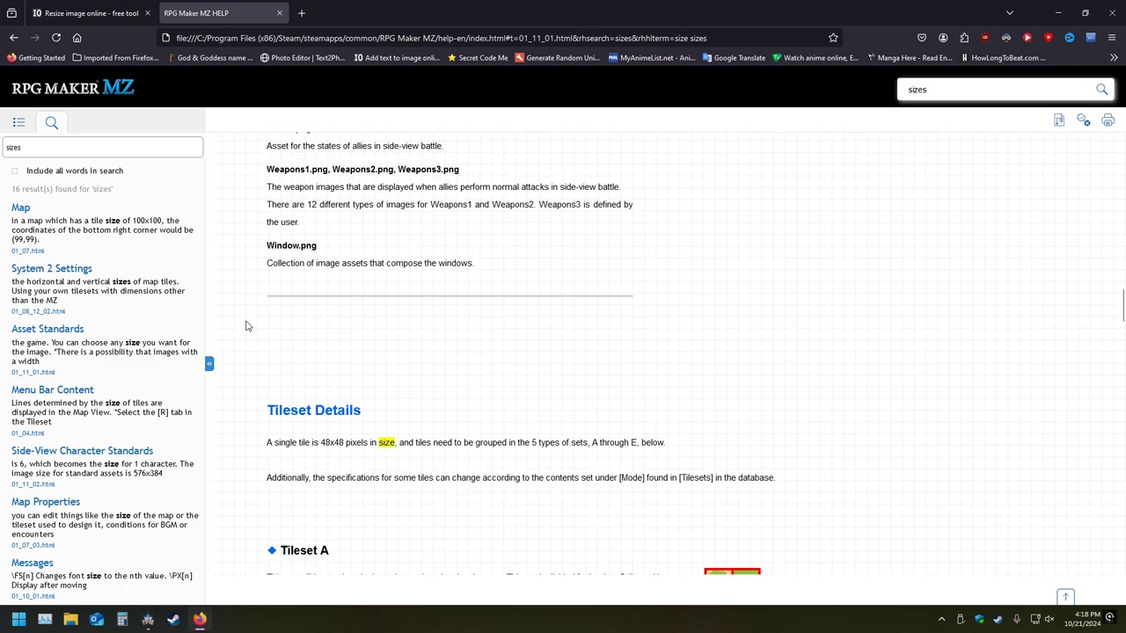
scroll(242, 323, "down", 5)
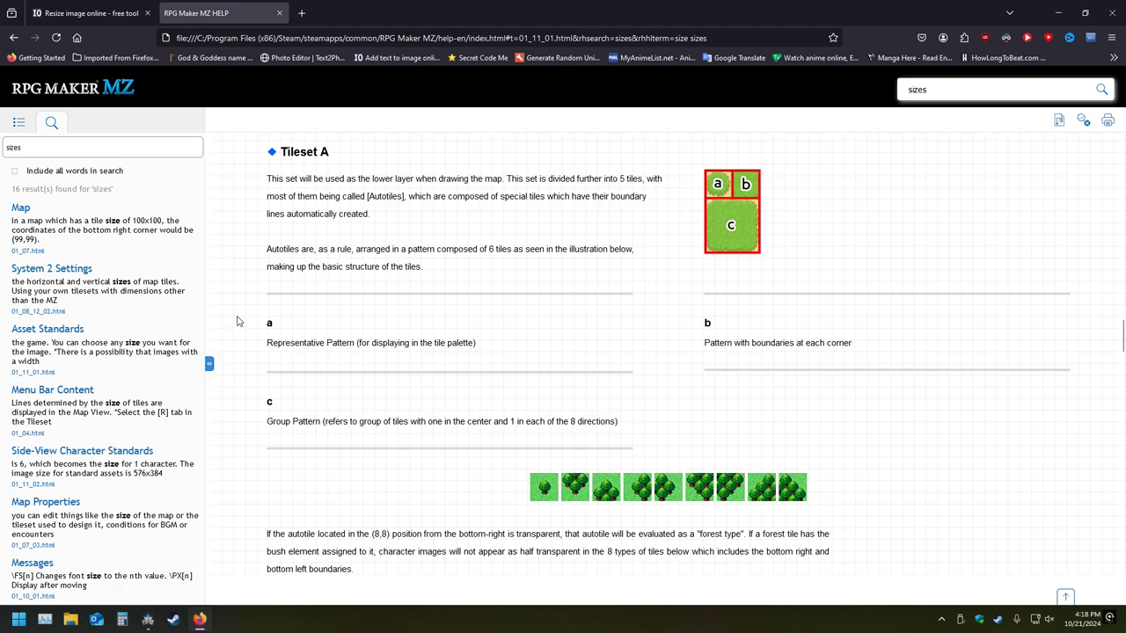
scroll(236, 321, "up", 5)
scroll(236, 321, "down", 7)
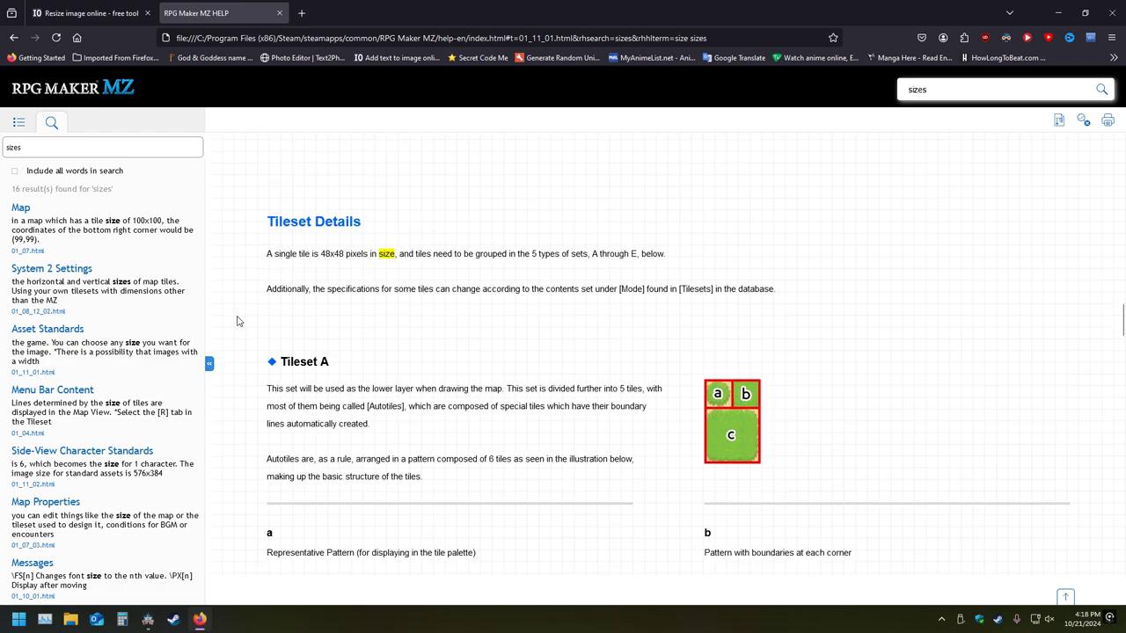
scroll(237, 321, "down", 4)
scroll(237, 321, "up", 4)
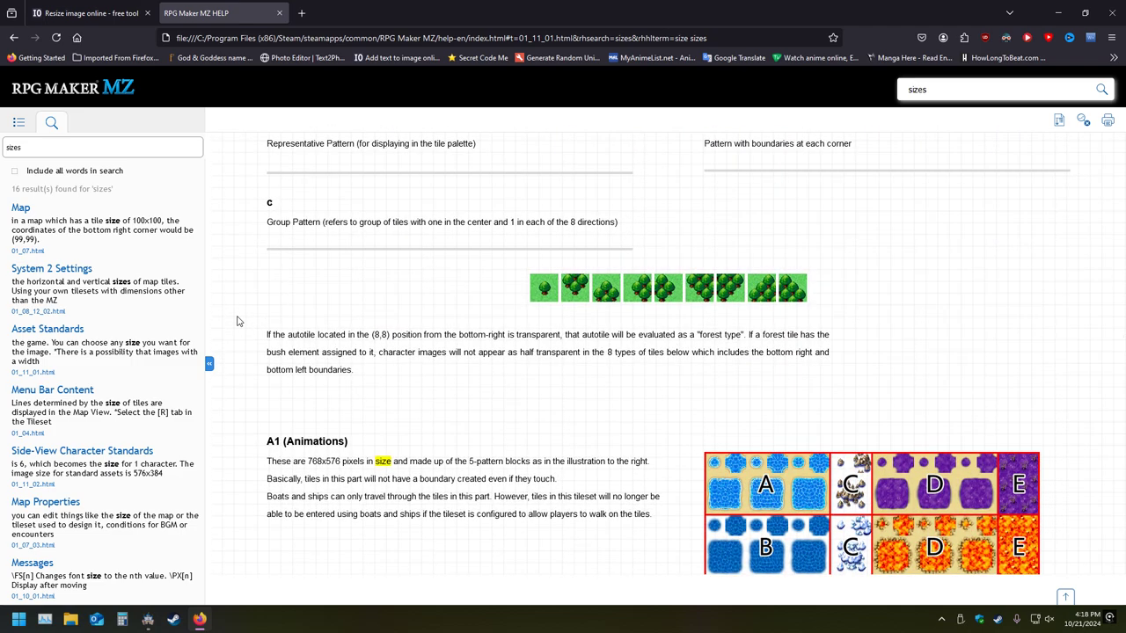
scroll(236, 321, "up", 5)
scroll(237, 321, "down", 5)
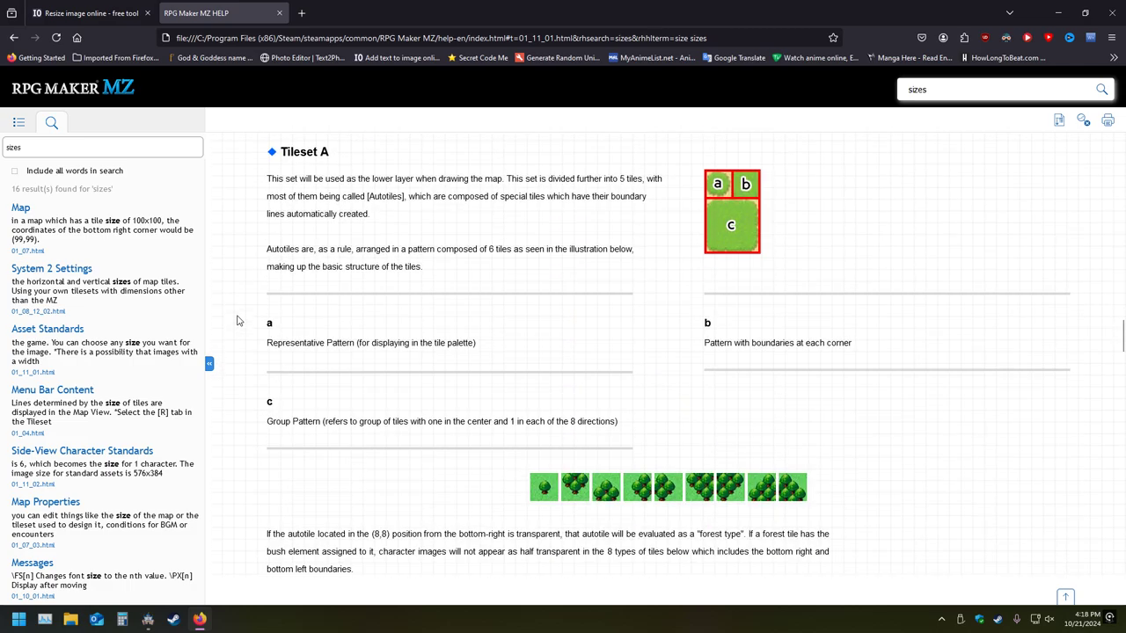
Read the Tileset A specifications in the help and set the flame image's resize width to 768, matching the A1 (Animations) size
scroll(237, 321, "down", 3)
scroll(238, 321, "up", 10)
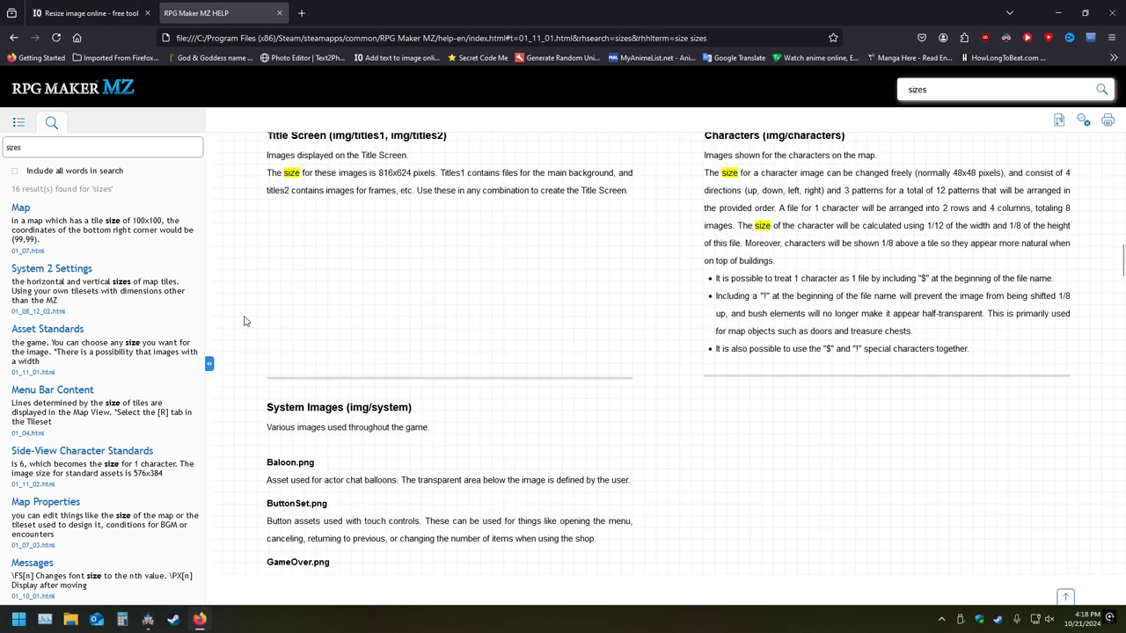
scroll(245, 321, "down", 10)
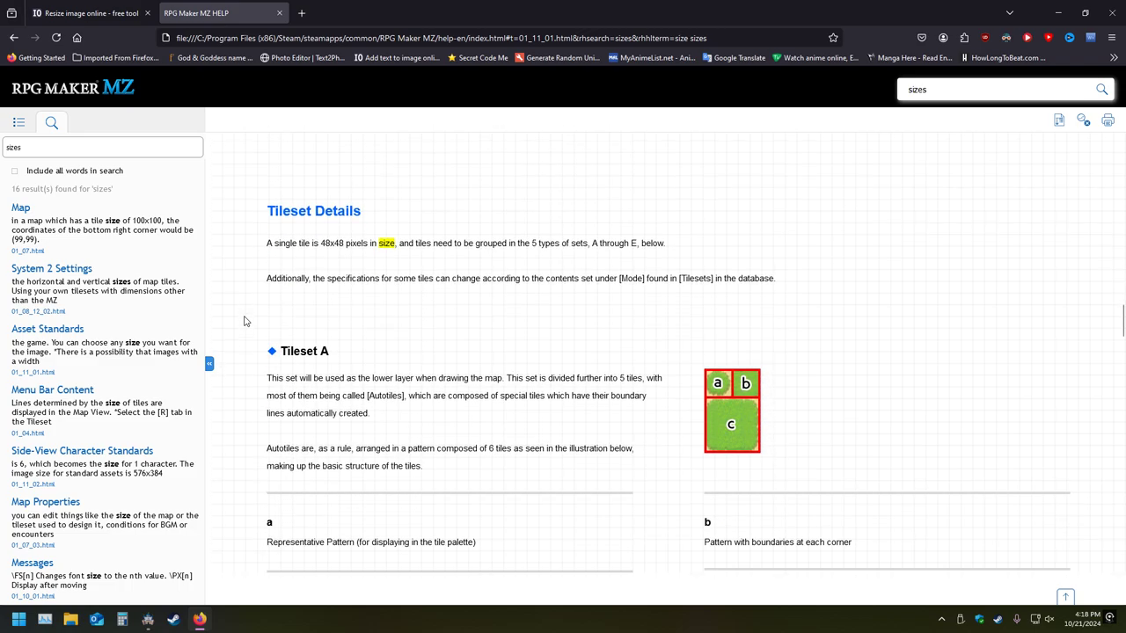
scroll(245, 321, "down", 4)
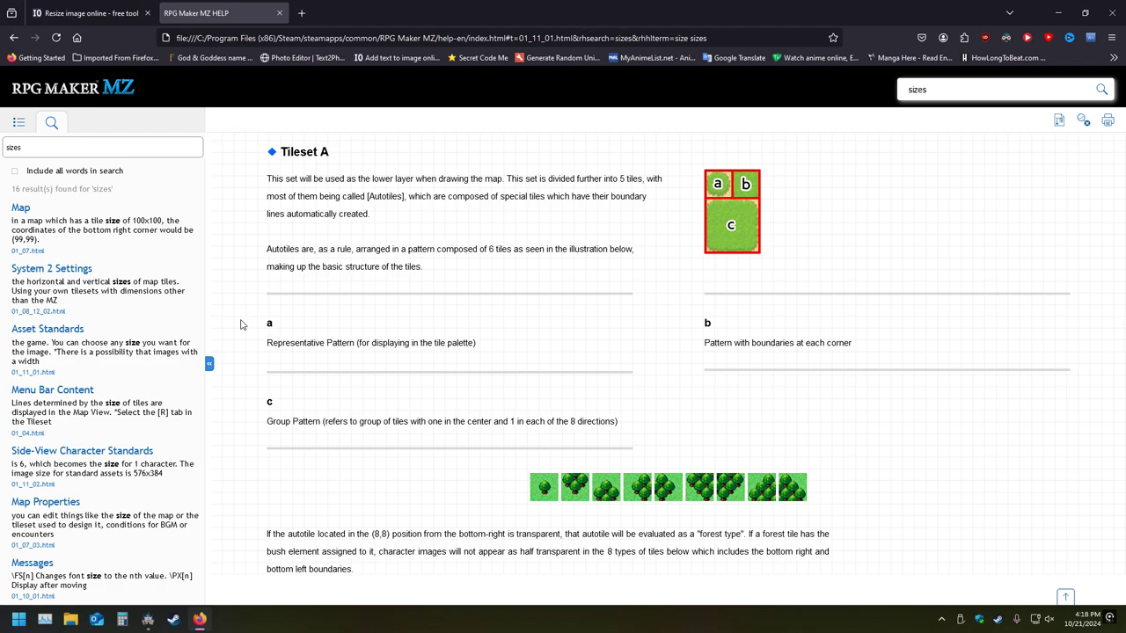
scroll(242, 325, "down", 3)
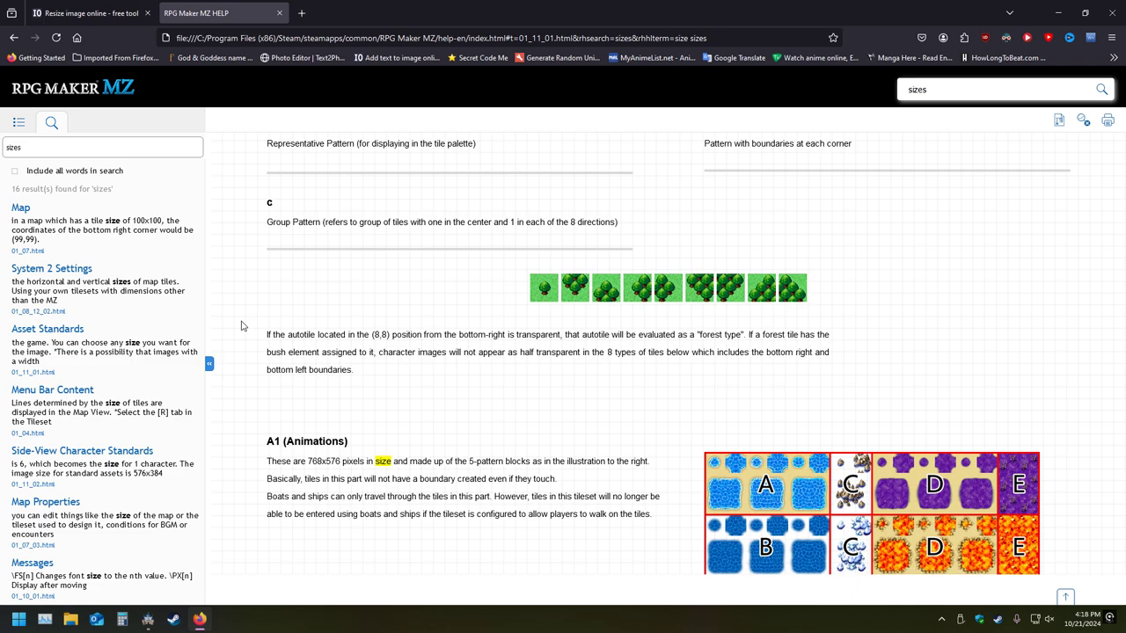
key("ctrl+Tab")
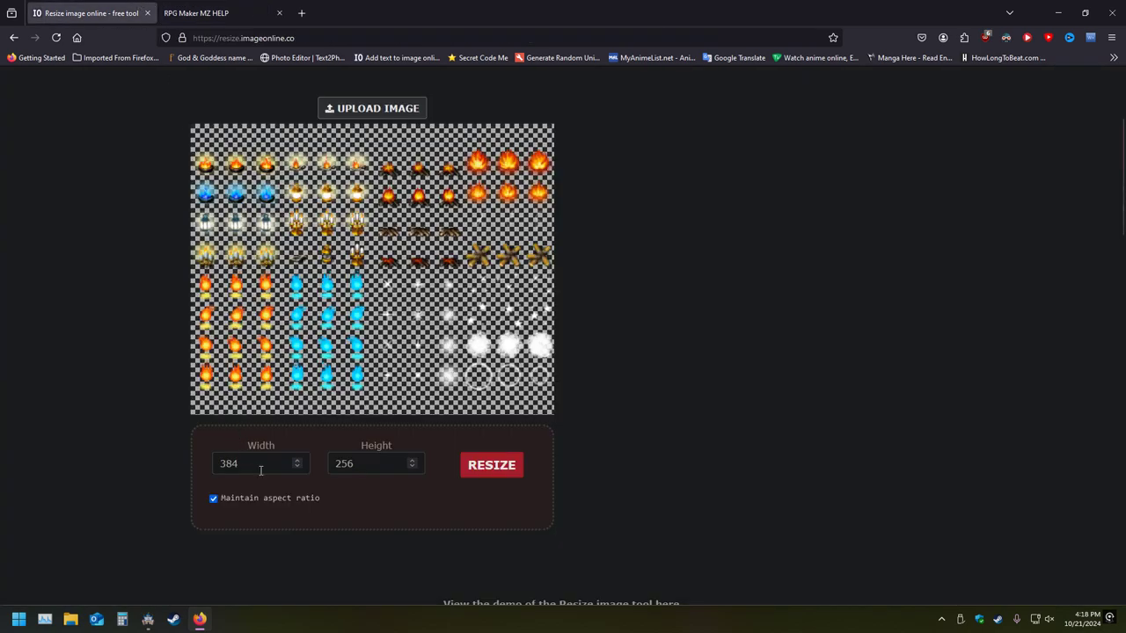
double_click(271, 471)
left_click(178, 6)
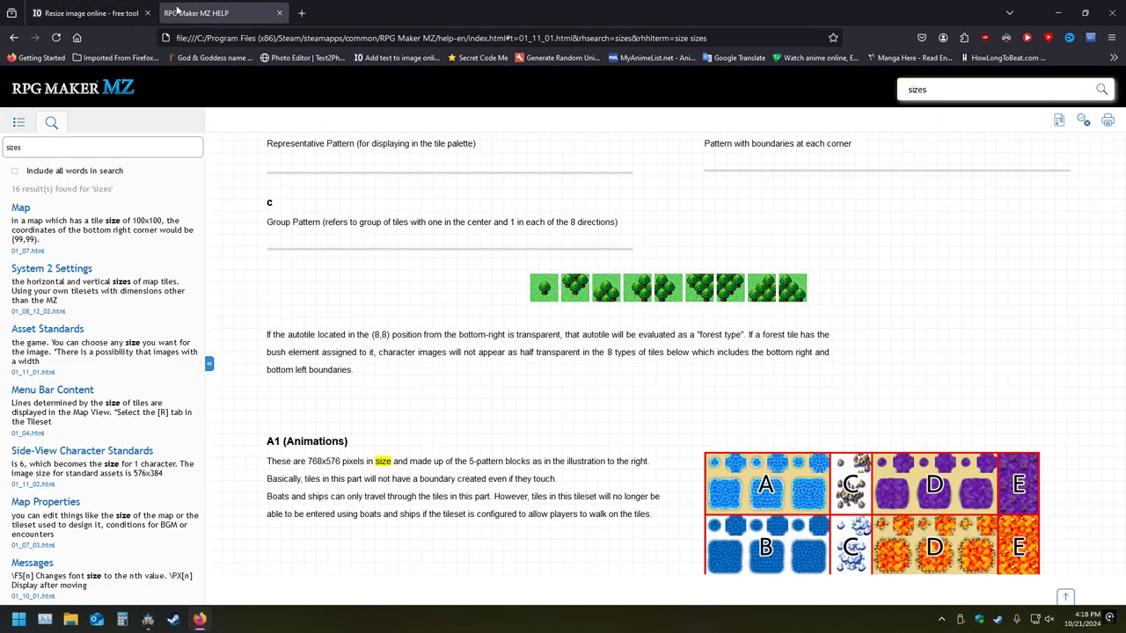
key("ctrl+Tab")
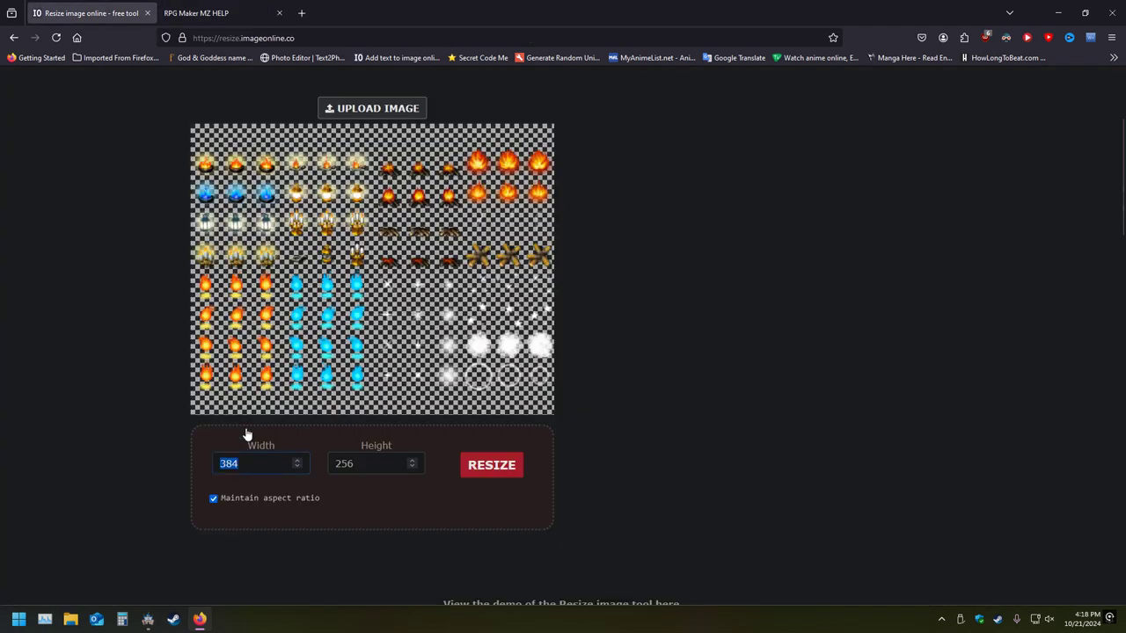
type("768")
Recheck the A1 (Animations) size in the help and turn off Maintain aspect ratio for the resize
left_click(195, 13)
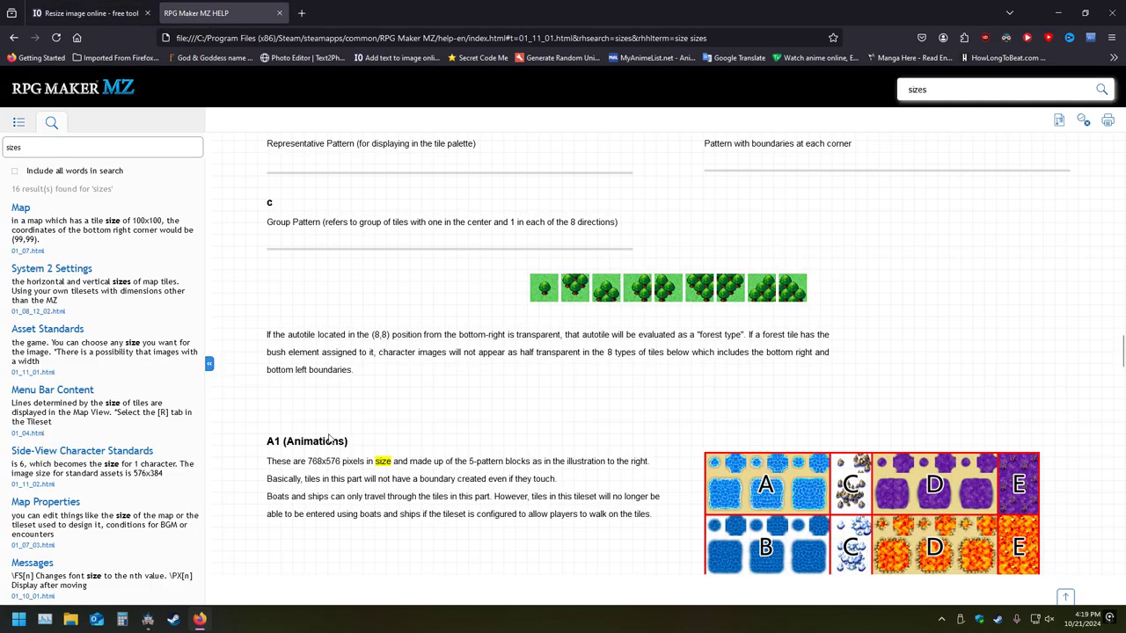
left_click(92, 13)
left_click(212, 500)
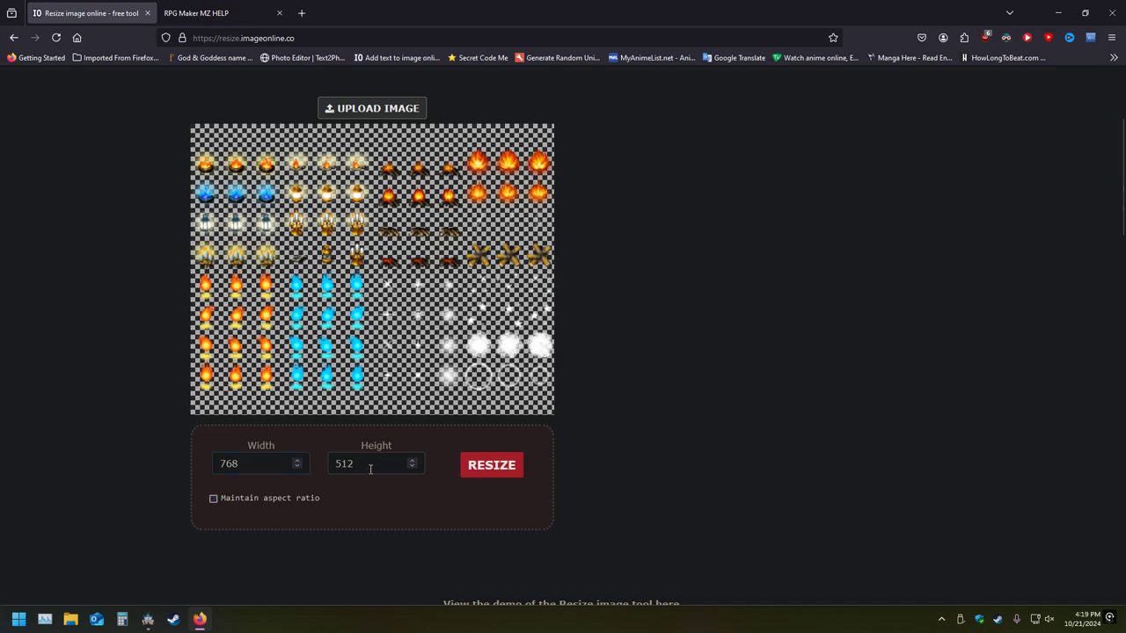
Check the A1 and A2 (Ground) image sizes in the help, and set the resize height to 576 with Maintain aspect ratio off
left_click(210, 13)
scroll(258, 398, "down", 2)
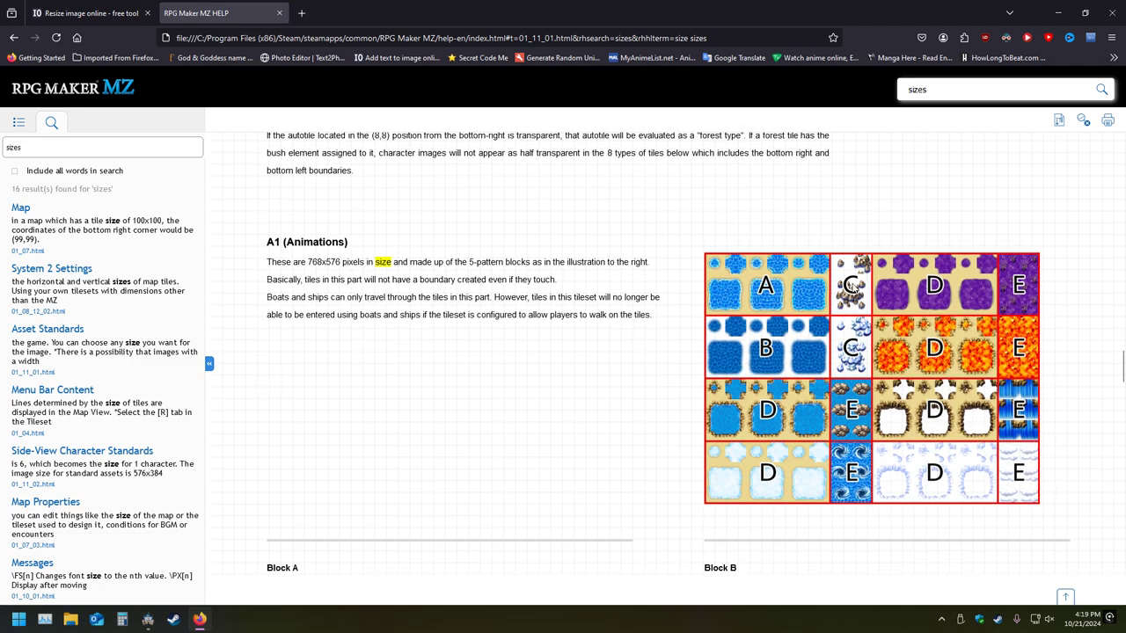
scroll(293, 297, "down", 4)
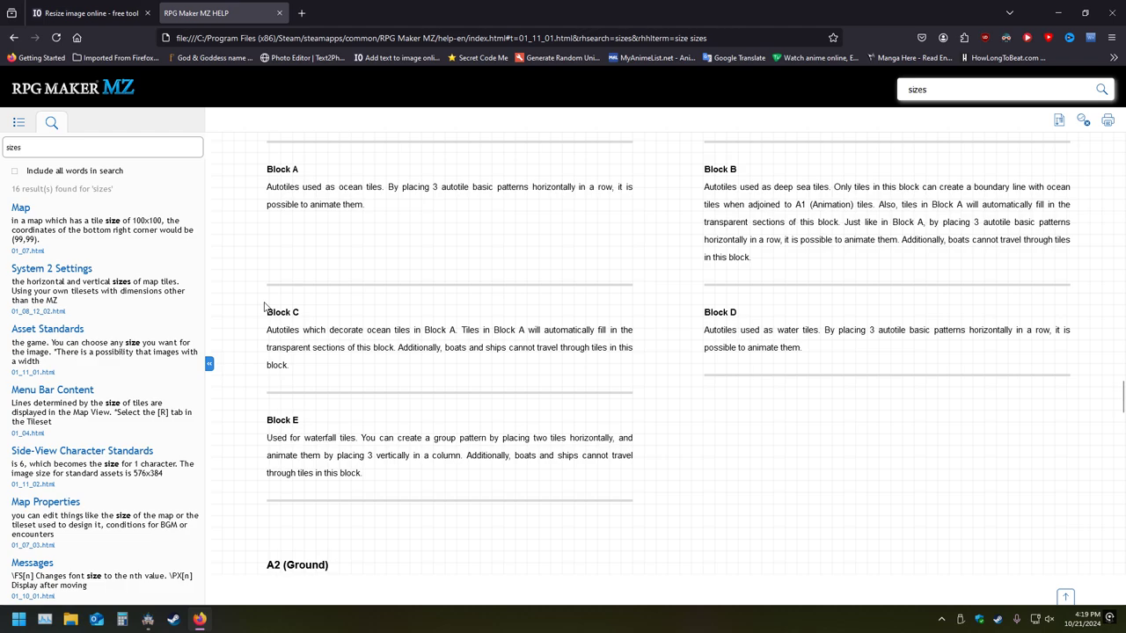
scroll(264, 306, "down", 4)
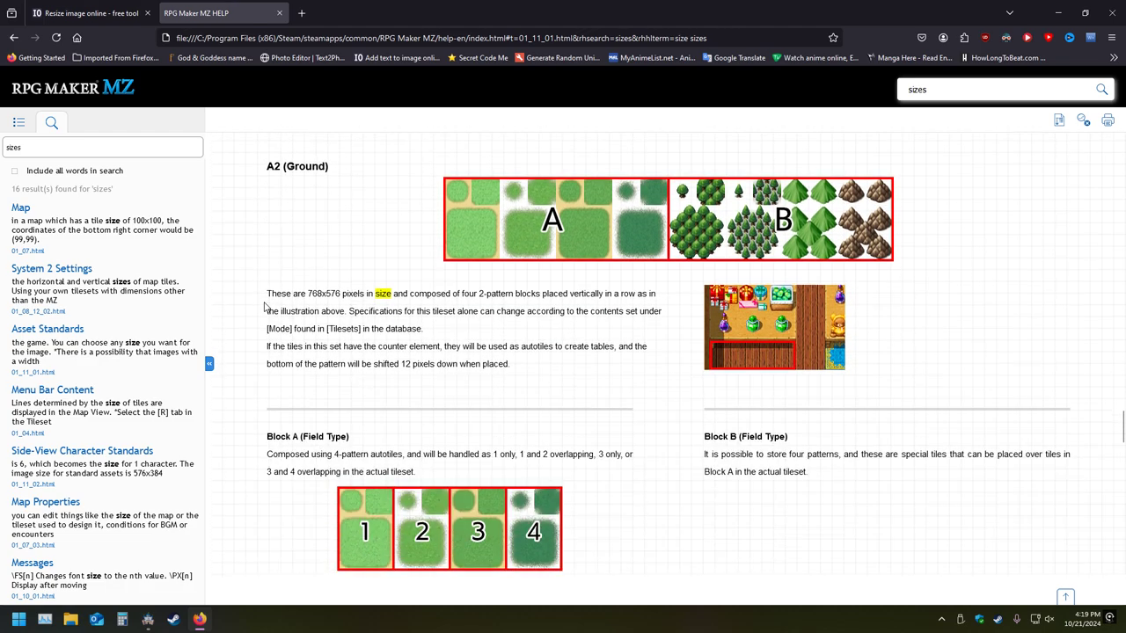
left_click(92, 14)
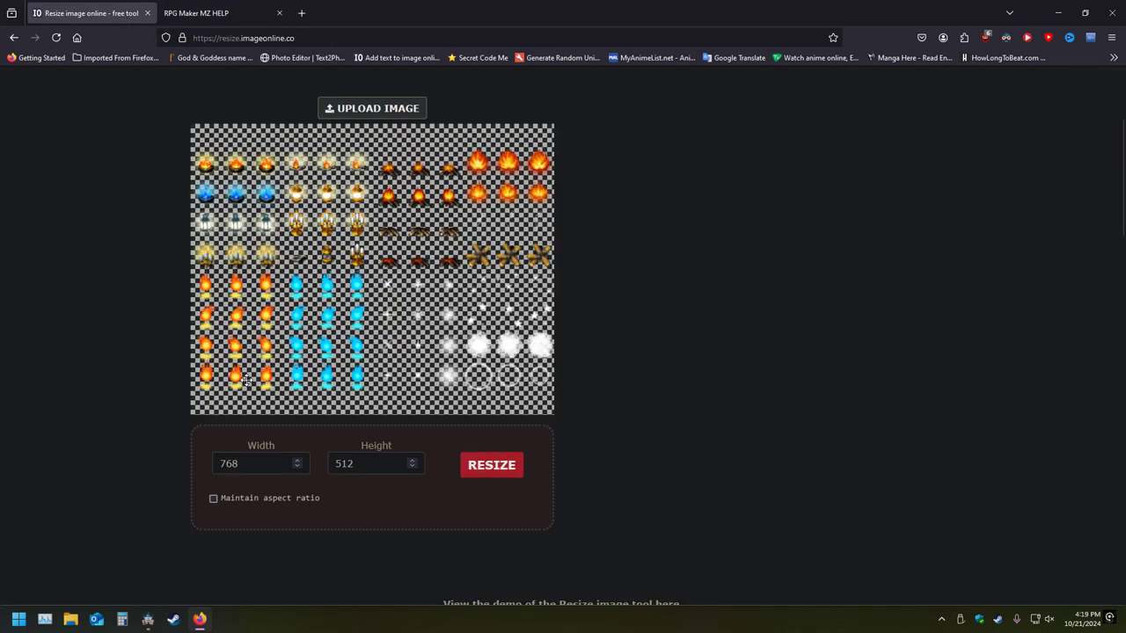
left_click(213, 499)
double_click(367, 464)
type("576")
left_click(214, 498)
Set the resize width to 768 while keeping the height at 576, and resize the flame sprite sheet
left_click(196, 12)
key("ctrl+Tab")
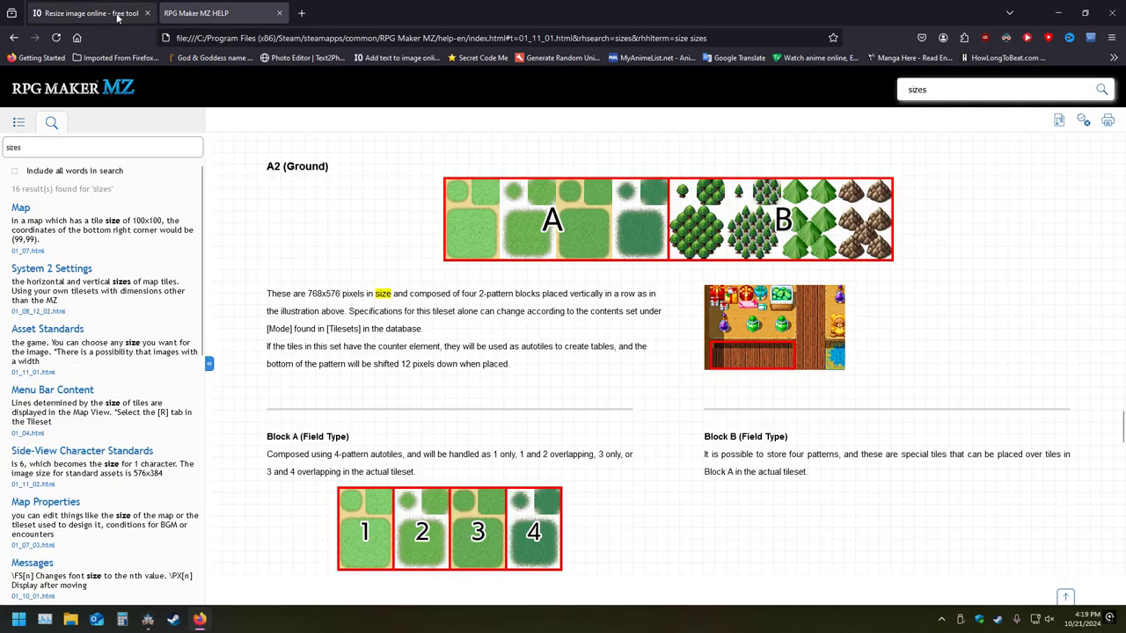
double_click(273, 462)
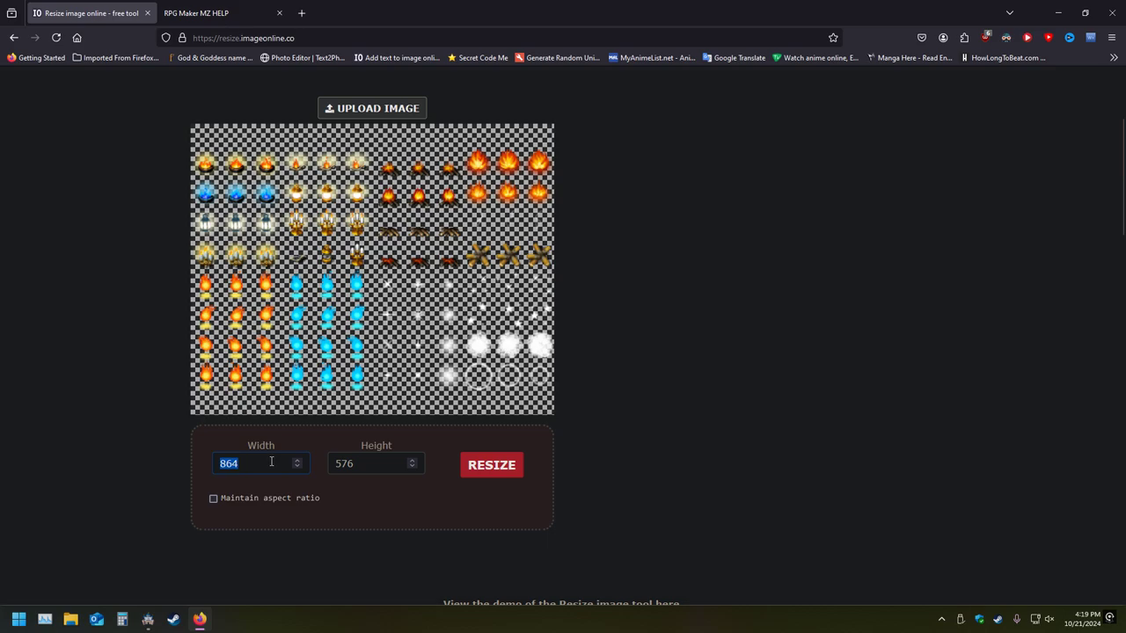
type("768")
left_click(488, 467)
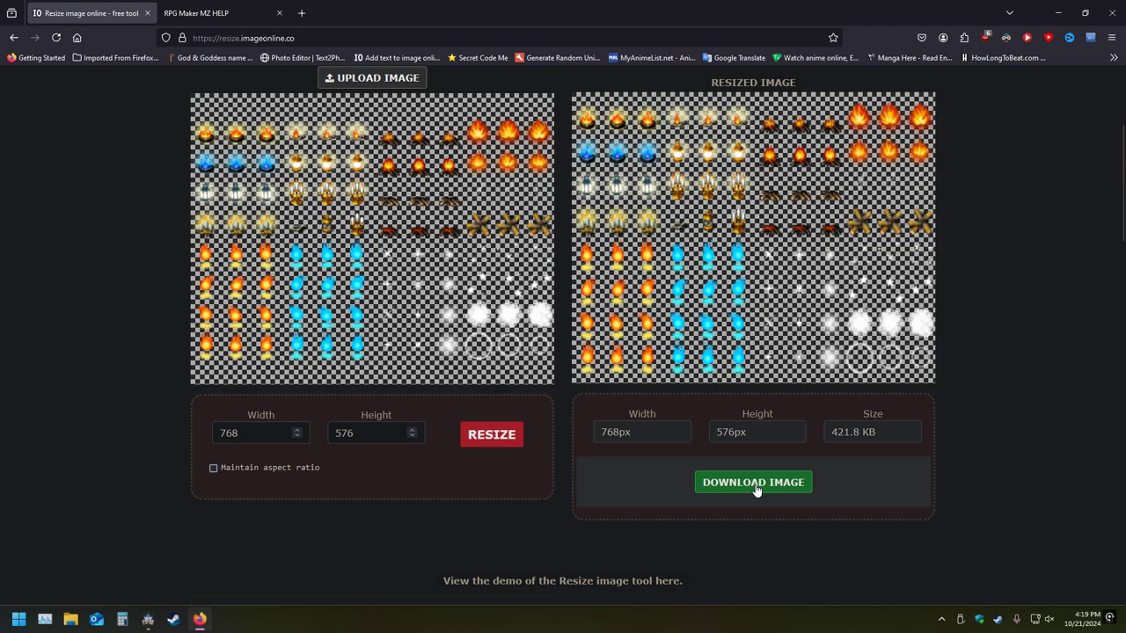
Download the resized flame sheet to the Desktop as the PNG image !Flame-modified
scroll(754, 490, "down", 6)
scroll(754, 490, "up", 6)
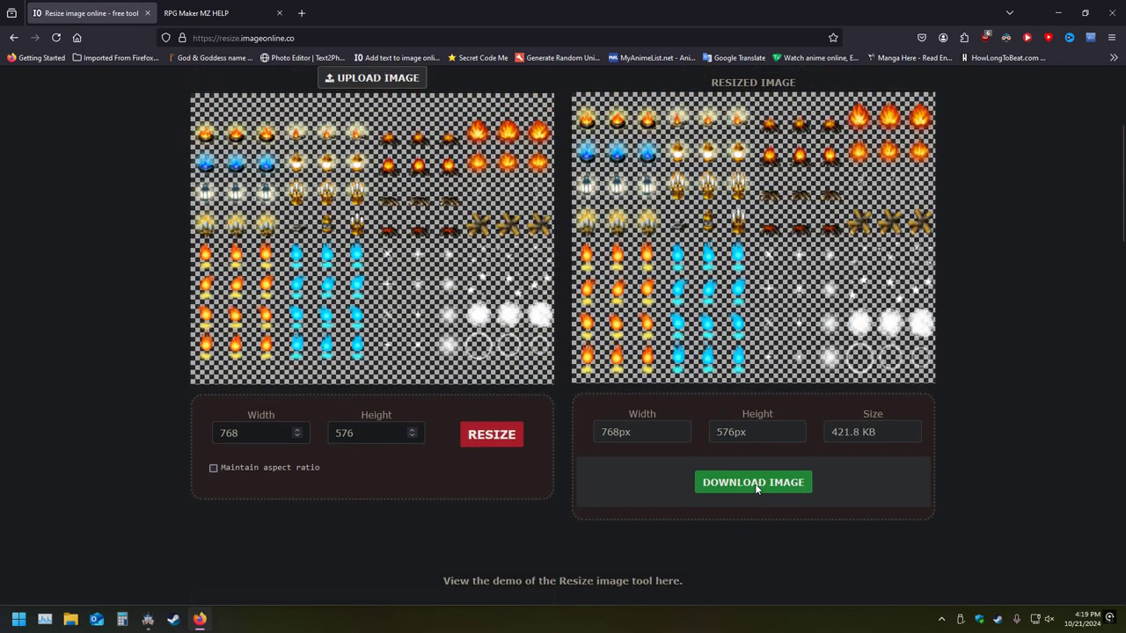
right_click(747, 330)
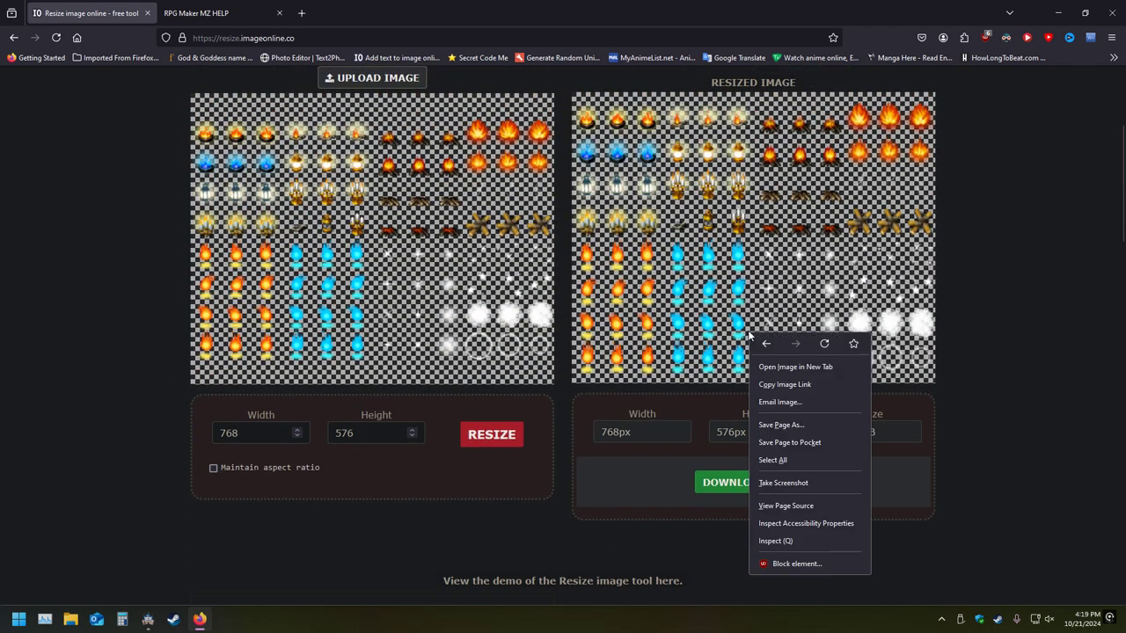
left_click(676, 565)
left_click(713, 482)
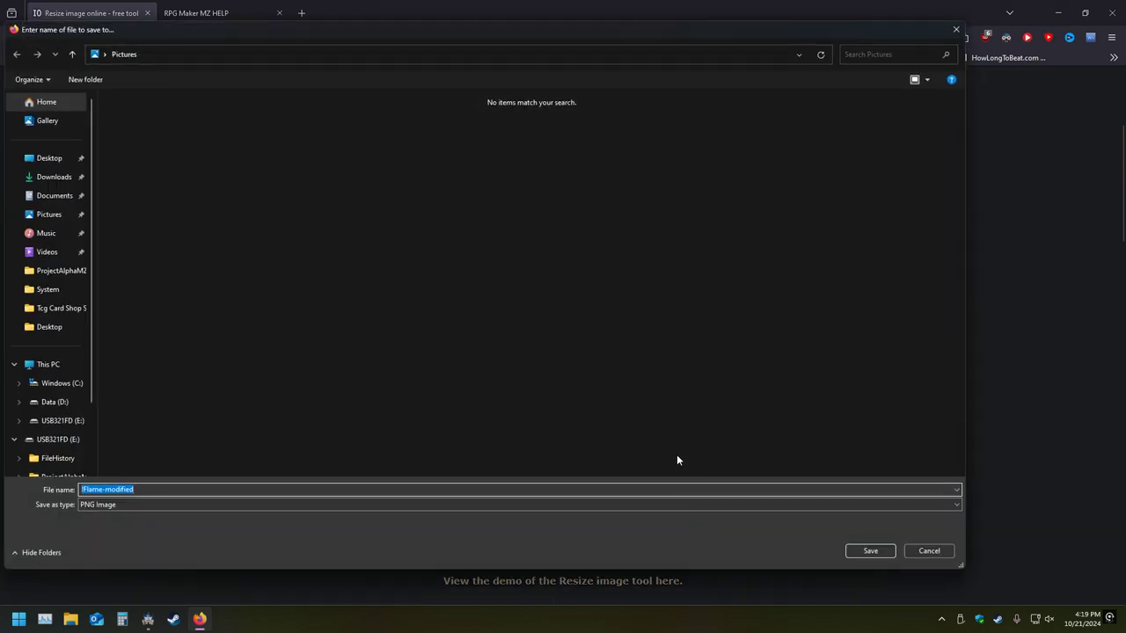
left_click(51, 159)
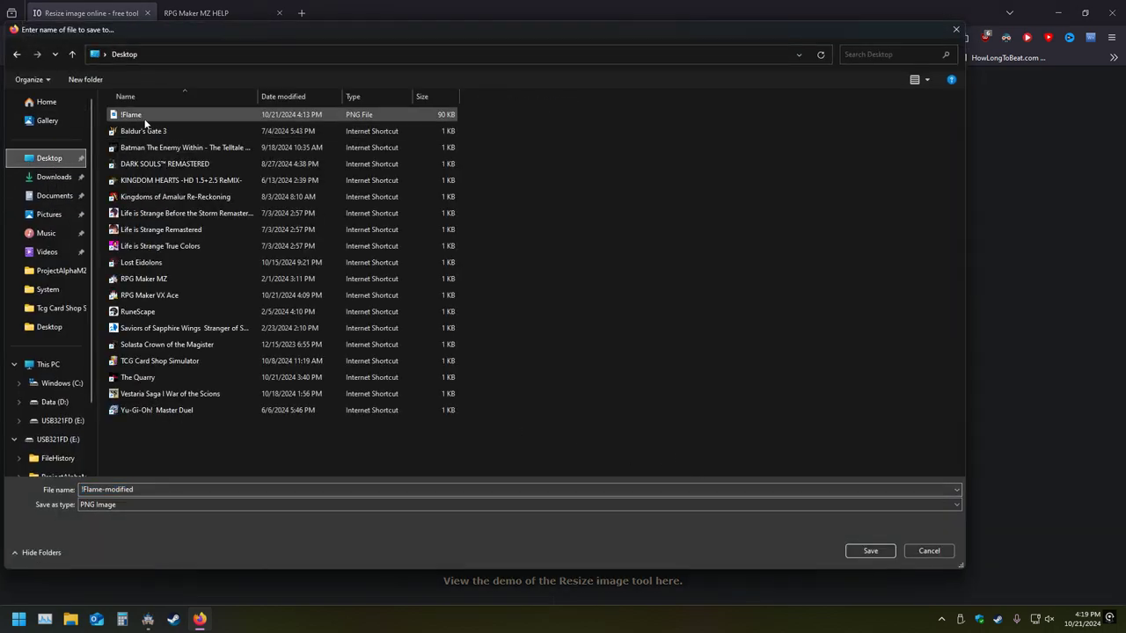
left_click(880, 551)
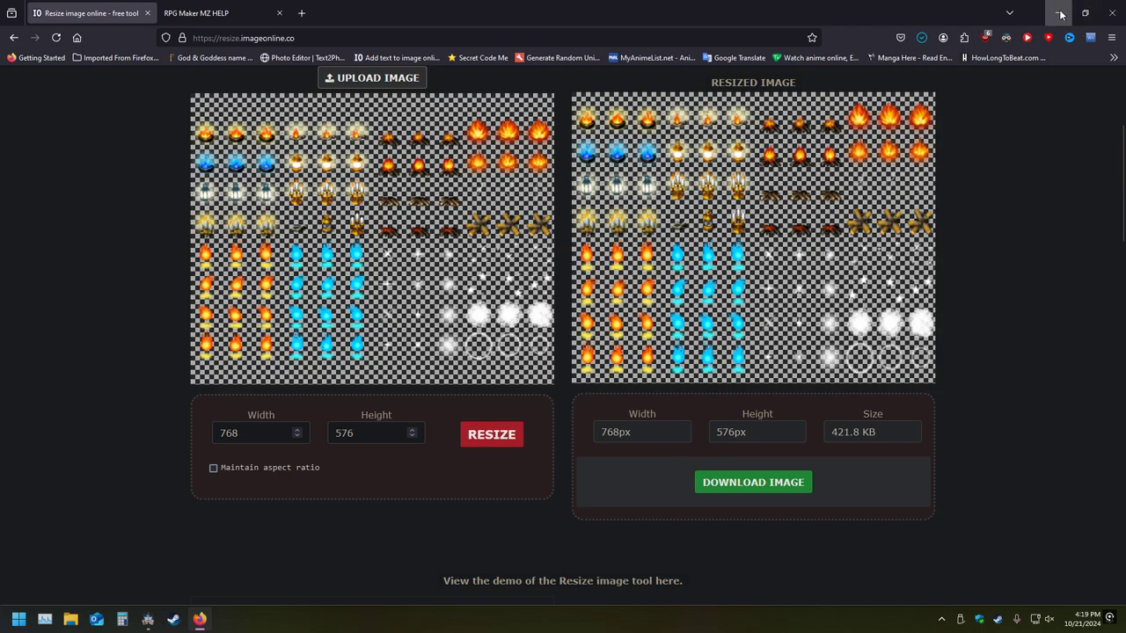
Switch to RPG Maker MZ and import !Flame-modified from the Desktop into the project's img/characters resources
left_click(1058, 13)
left_click(651, 39)
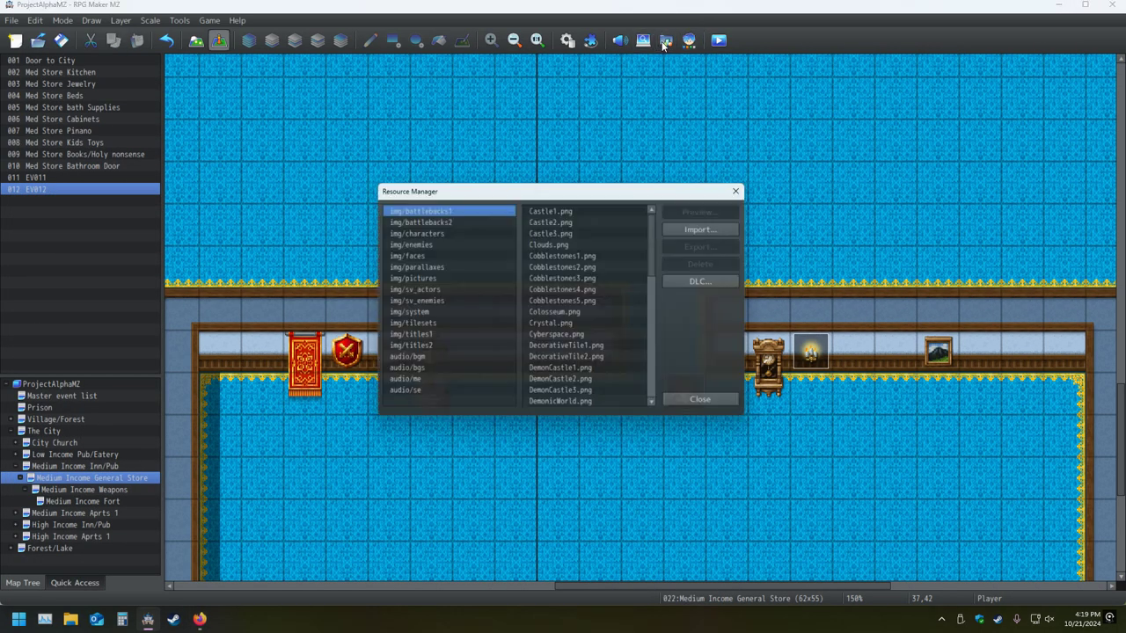
left_click(429, 231)
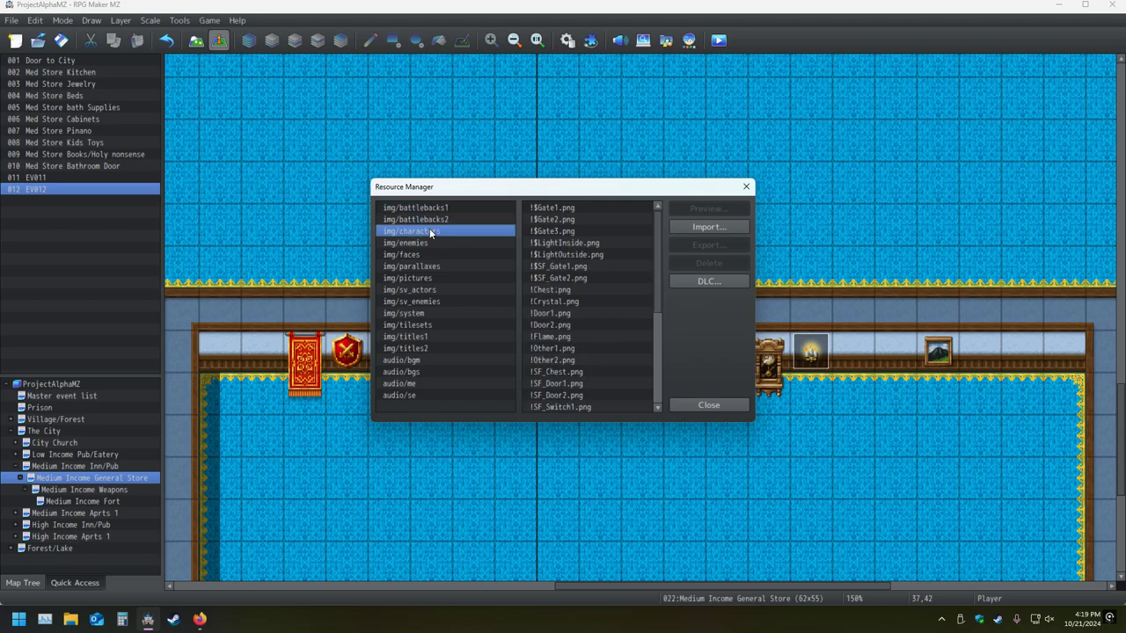
left_click(709, 227)
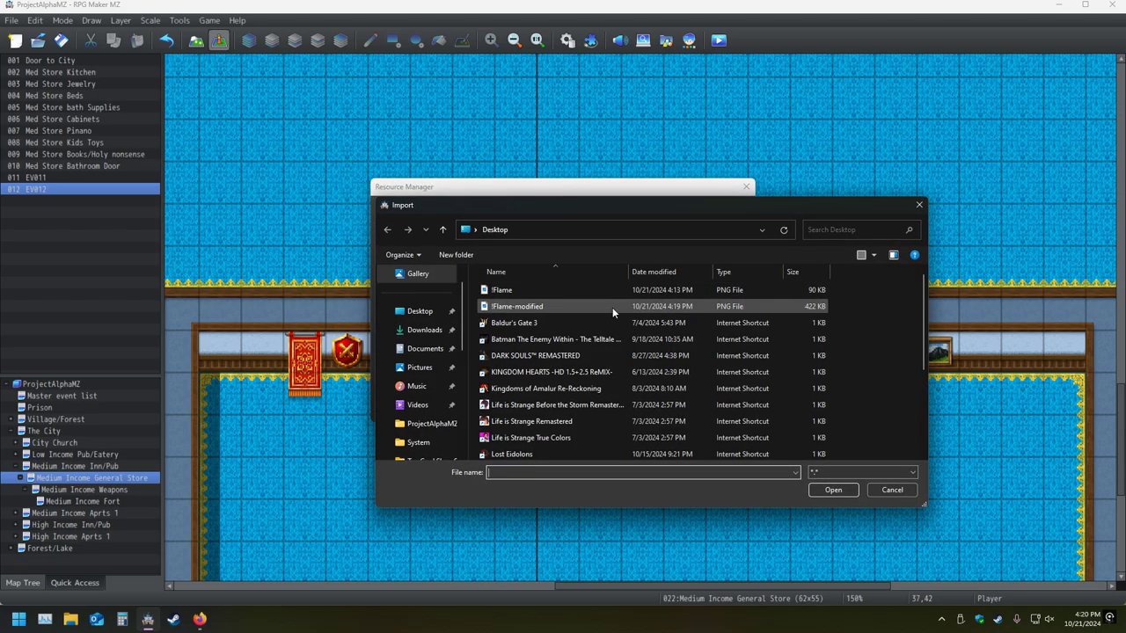
double_click(544, 306)
left_click(682, 404)
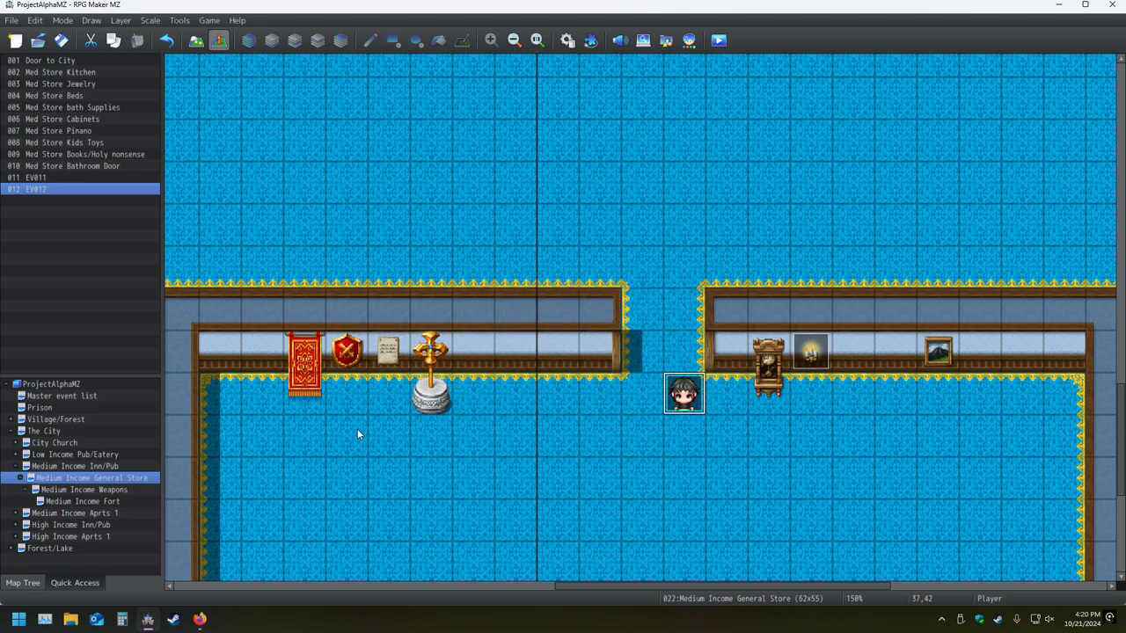
Change the image of event EV012 to the lit candles sprite from the !Flame-modified sheet and save the event
double_click(473, 398)
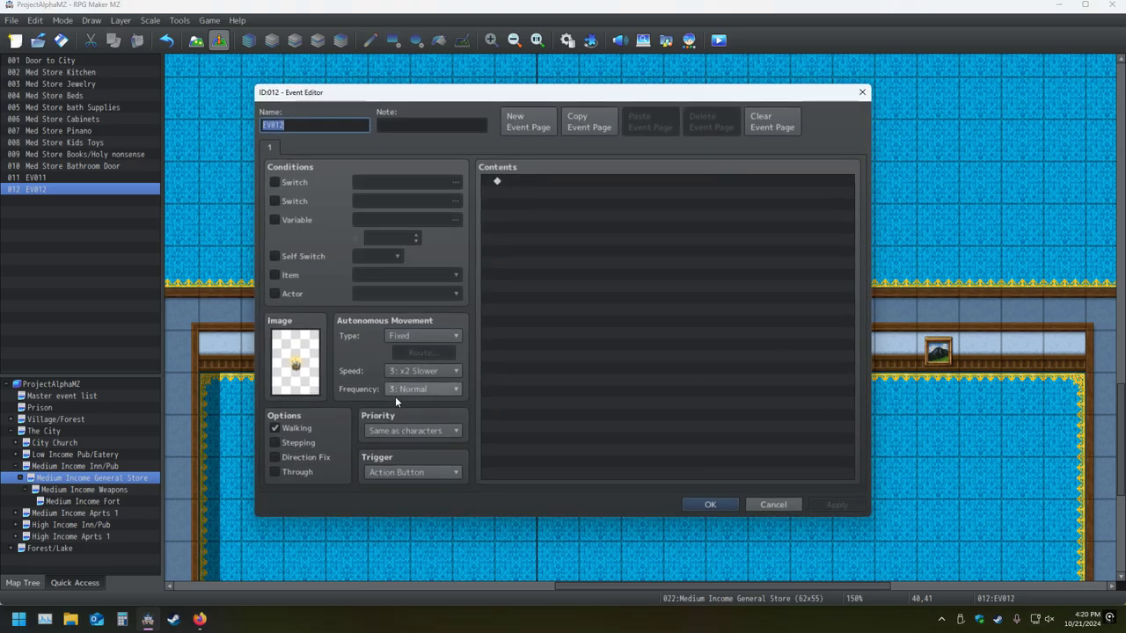
double_click(309, 391)
left_click(415, 312)
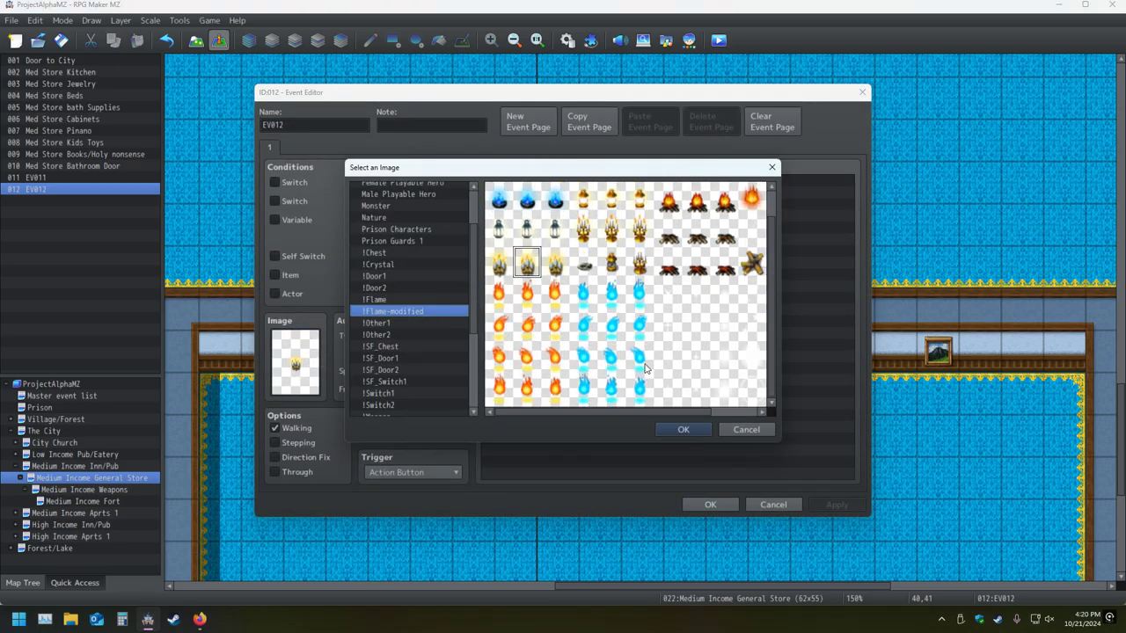
scroll(644, 366, "down", 1)
left_click(749, 364)
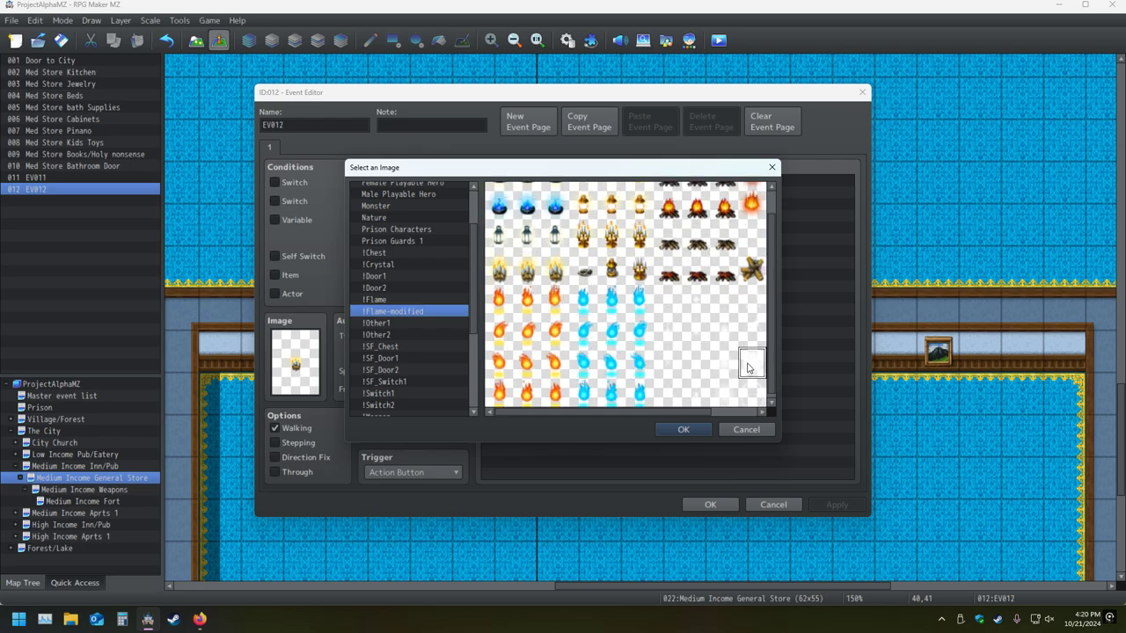
scroll(644, 365, "up", 1)
left_click(703, 202)
left_click(698, 234)
left_click(618, 213)
left_click(530, 308)
left_click(684, 428)
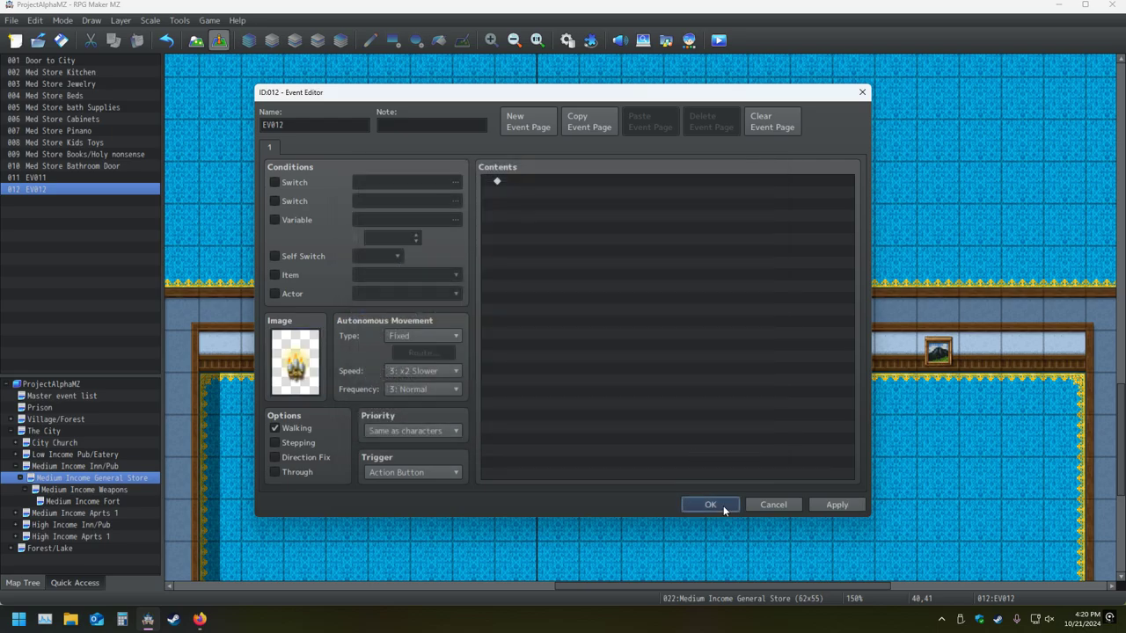
left_click(723, 505)
Start a playtest of the project, saving the changes to the game
left_click(800, 447)
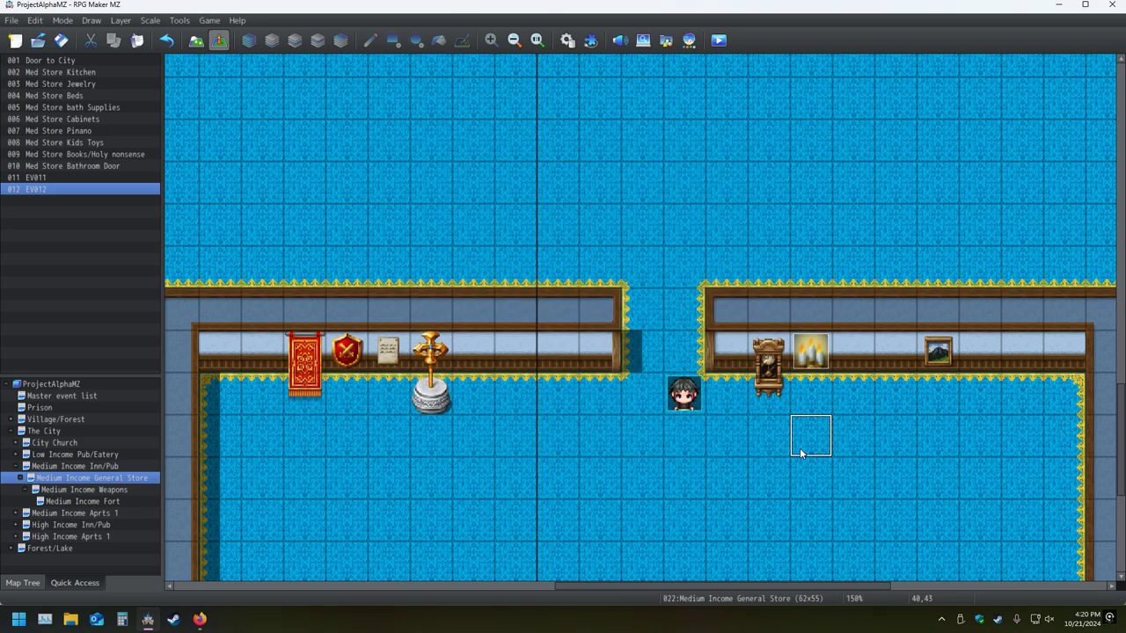
left_click(718, 40)
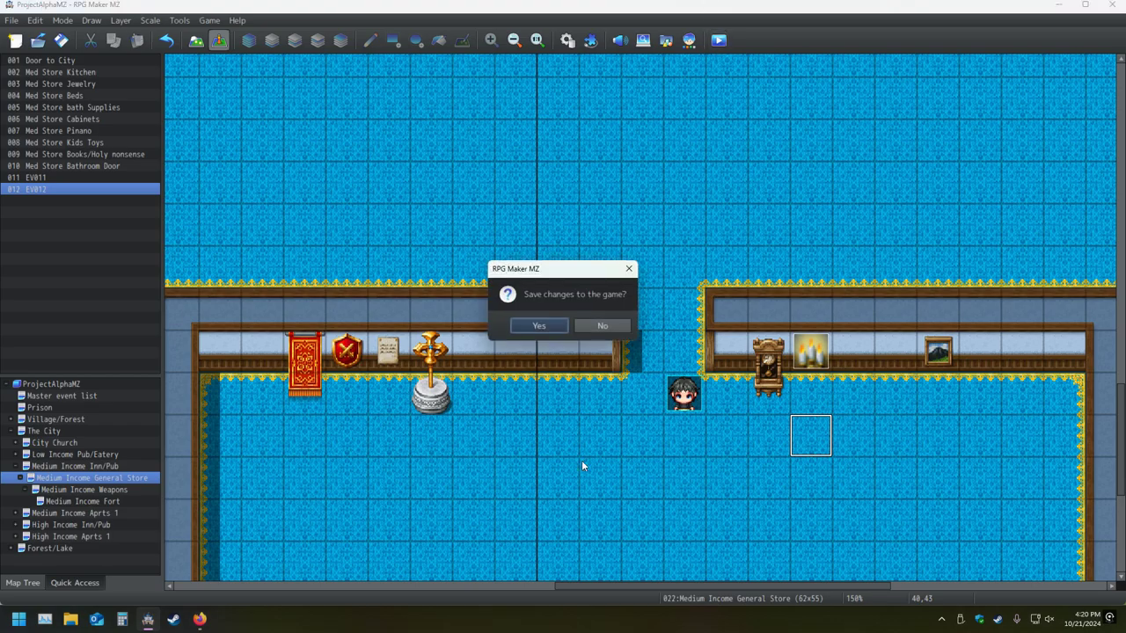
left_click(539, 326)
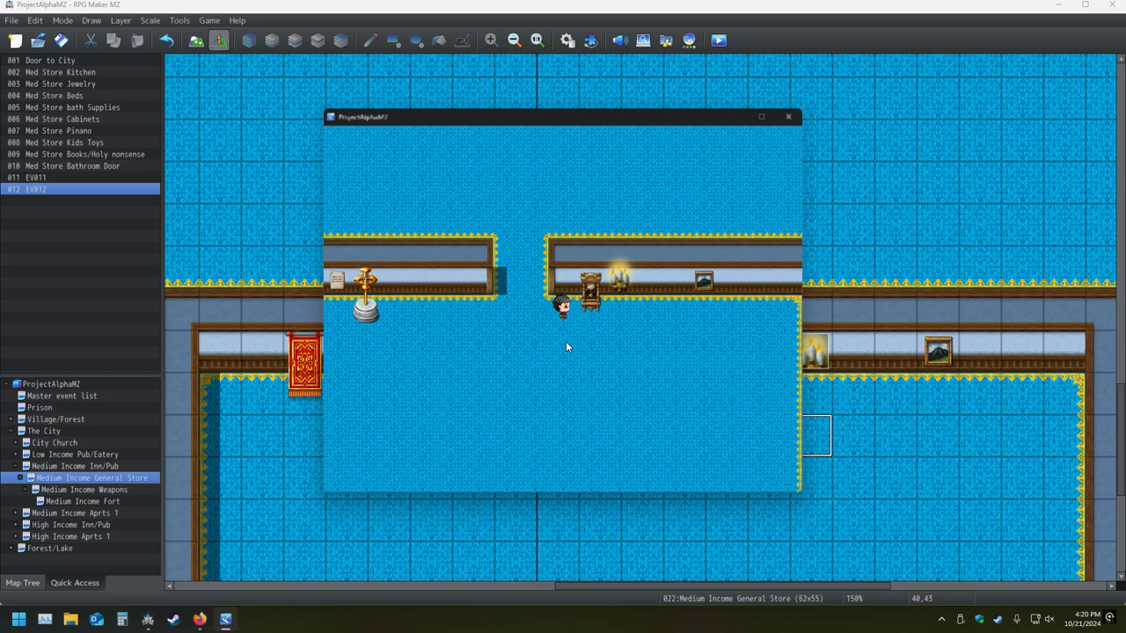
Walk the character past the wall candles and across the General Store to inspect the resized sprite in the running game
key("Up")
key("Right")
key("Up")
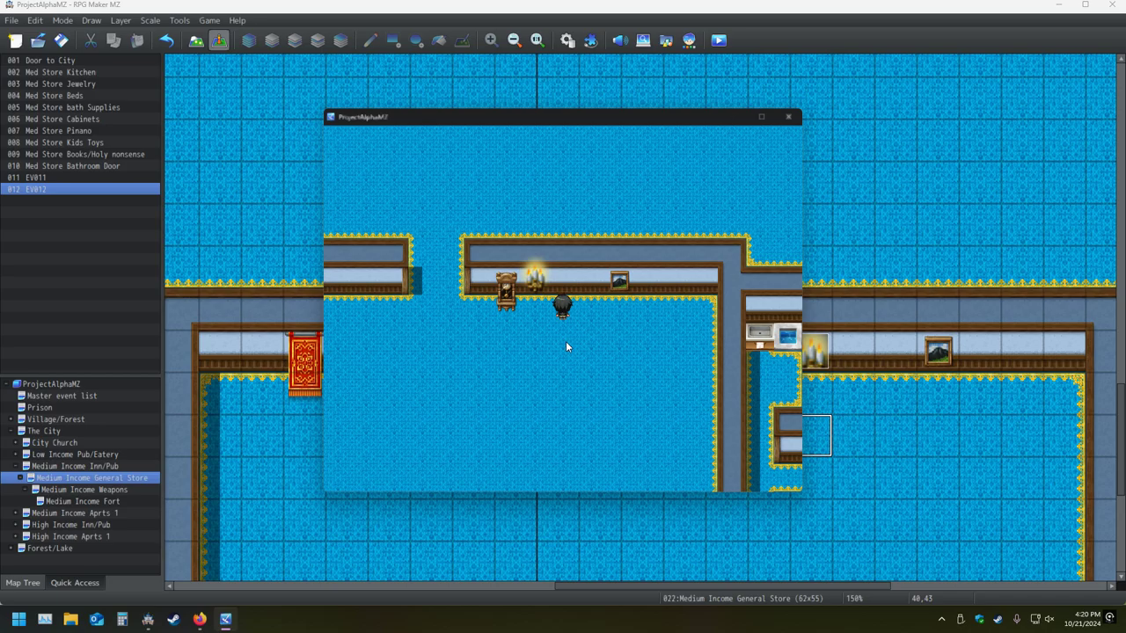
key("Down")
key("Right")
key("Right")
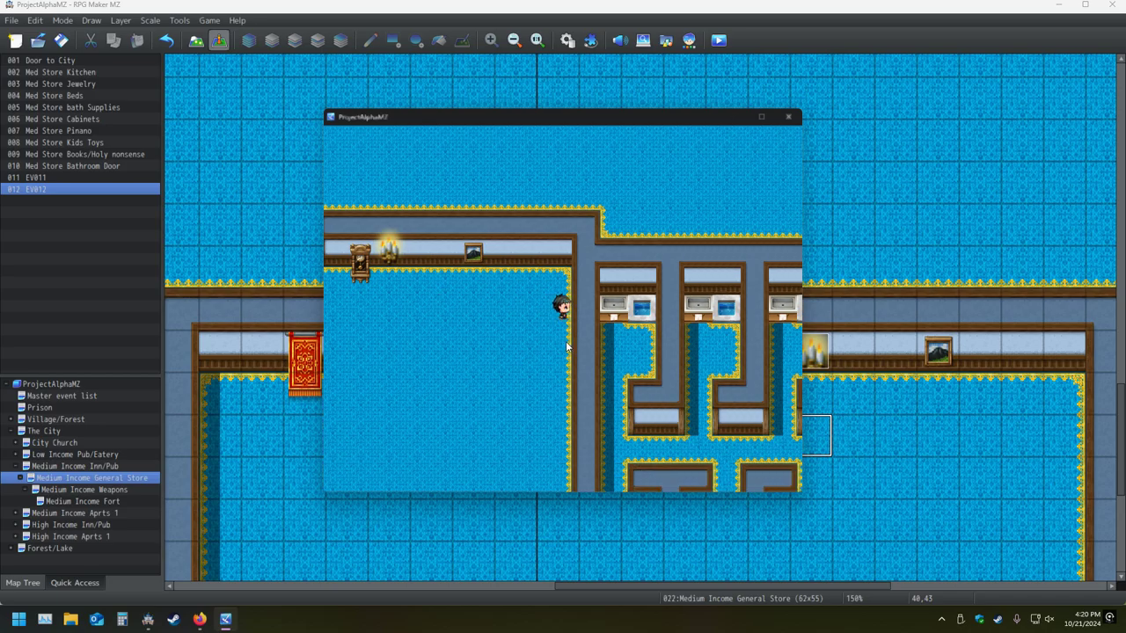
key("Right")
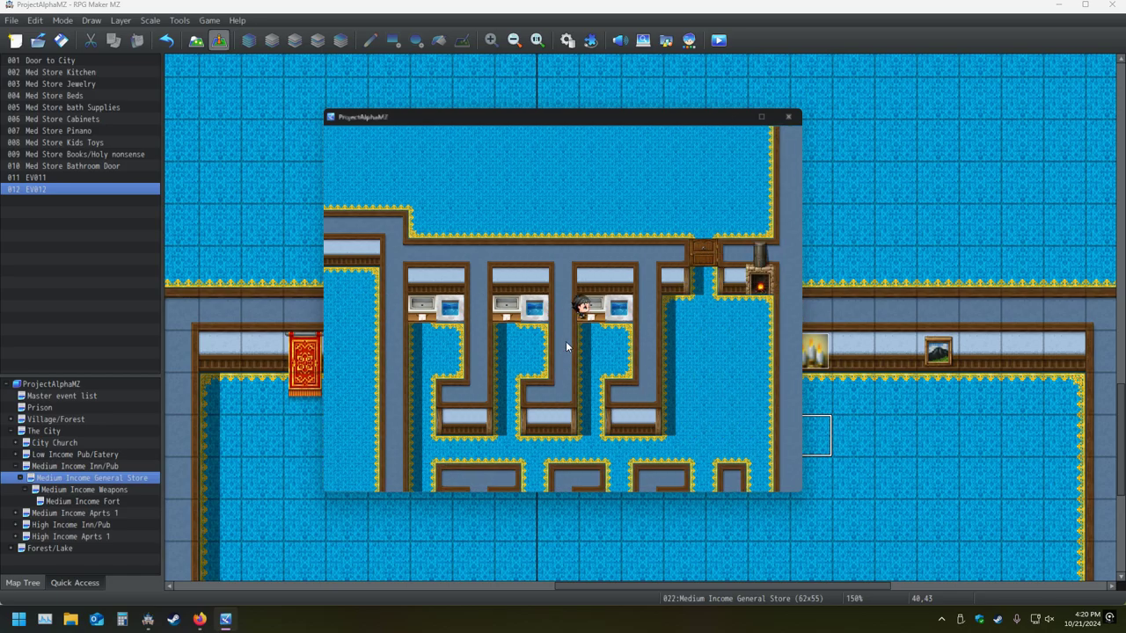
Move event EV012 next to the fireplace in the bathroom area and place the player's starting position directly below the fireplace
left_click(927, 424)
scroll(927, 423, "down", 1)
scroll(927, 422, "down", 4, "ctrl")
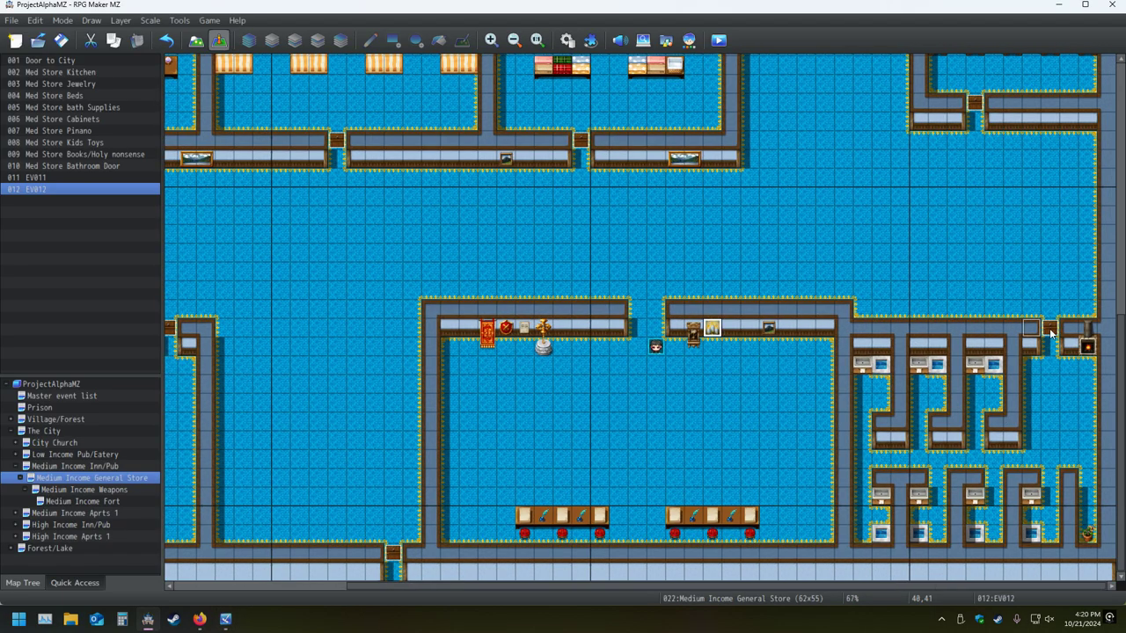
left_click_drag(655, 346, 1087, 365)
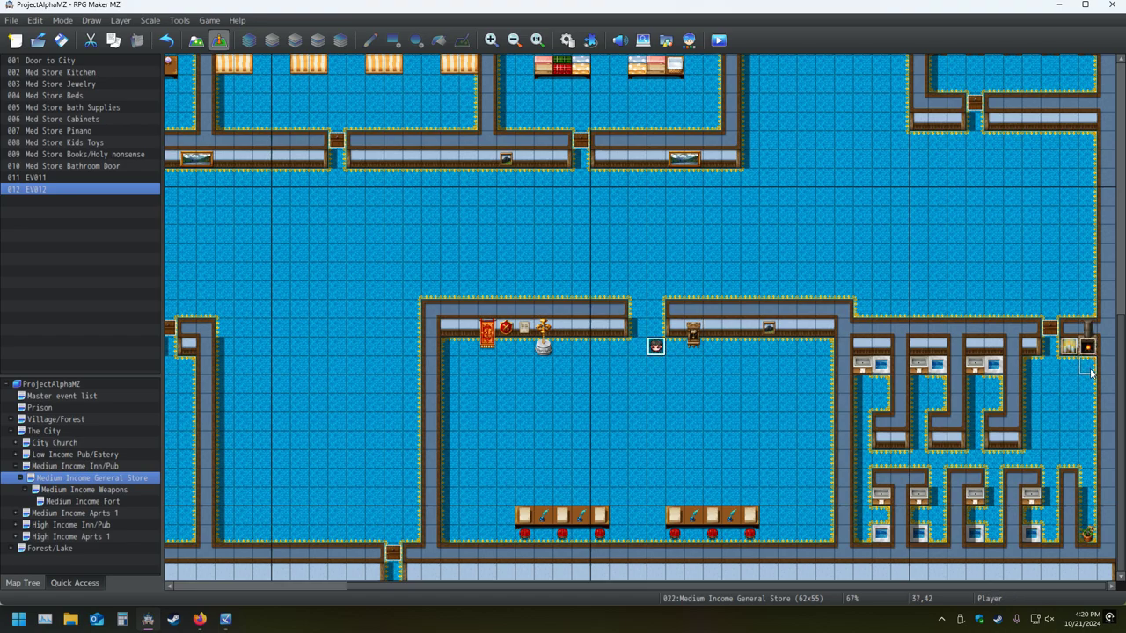
Start a playtest, saving the changes to the game, and bring the game window forward to view the candles beside the fireplace
left_click(723, 41)
key("Return")
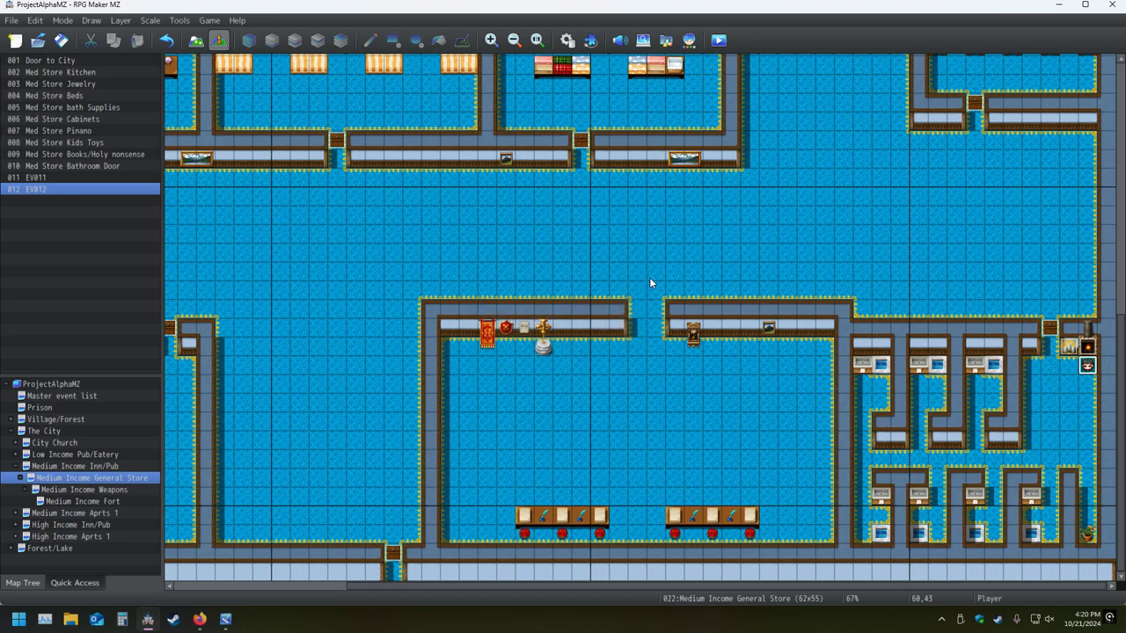
key("alt+Tab")
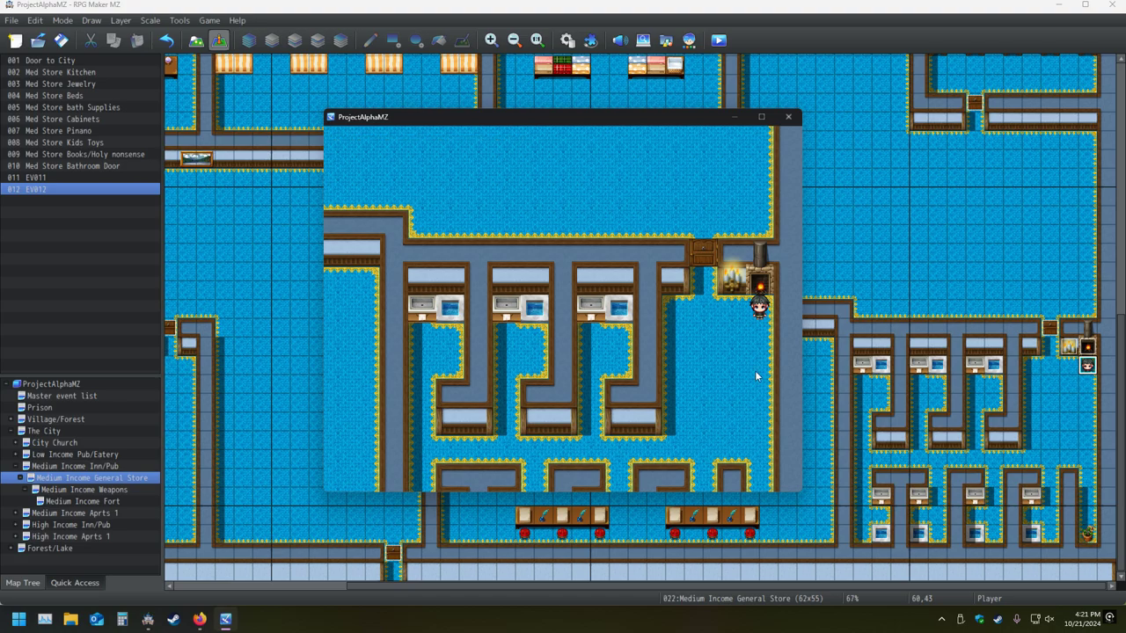
Reselect the lit campfire sprite from the original !Flame sheet as the image of event EV011 and save the event
double_click(1087, 347)
double_click(295, 361)
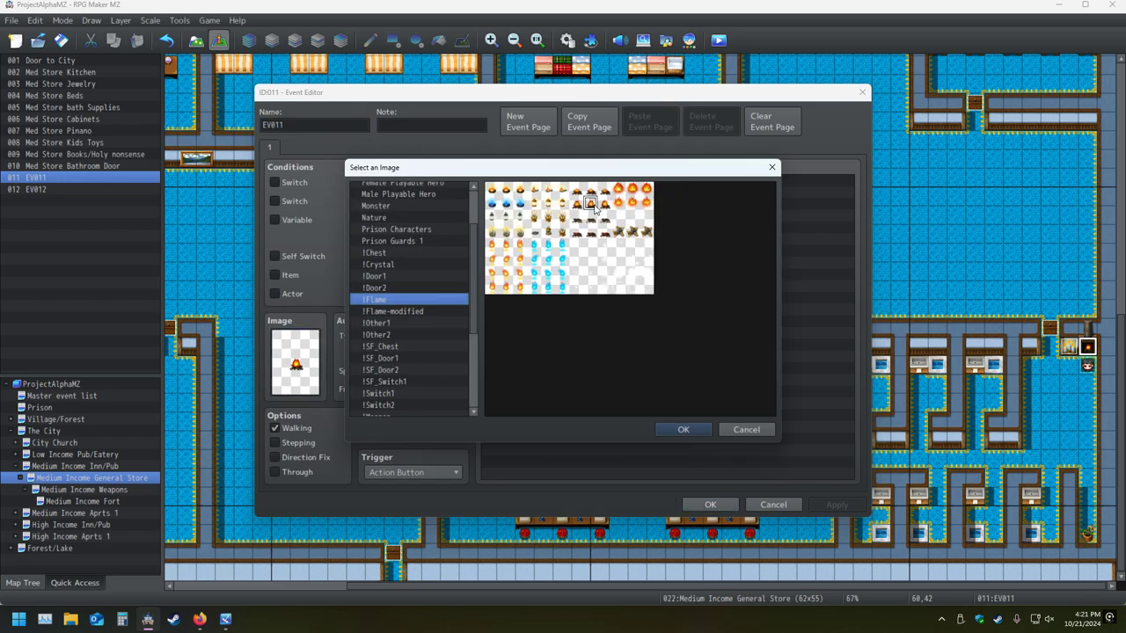
double_click(594, 207)
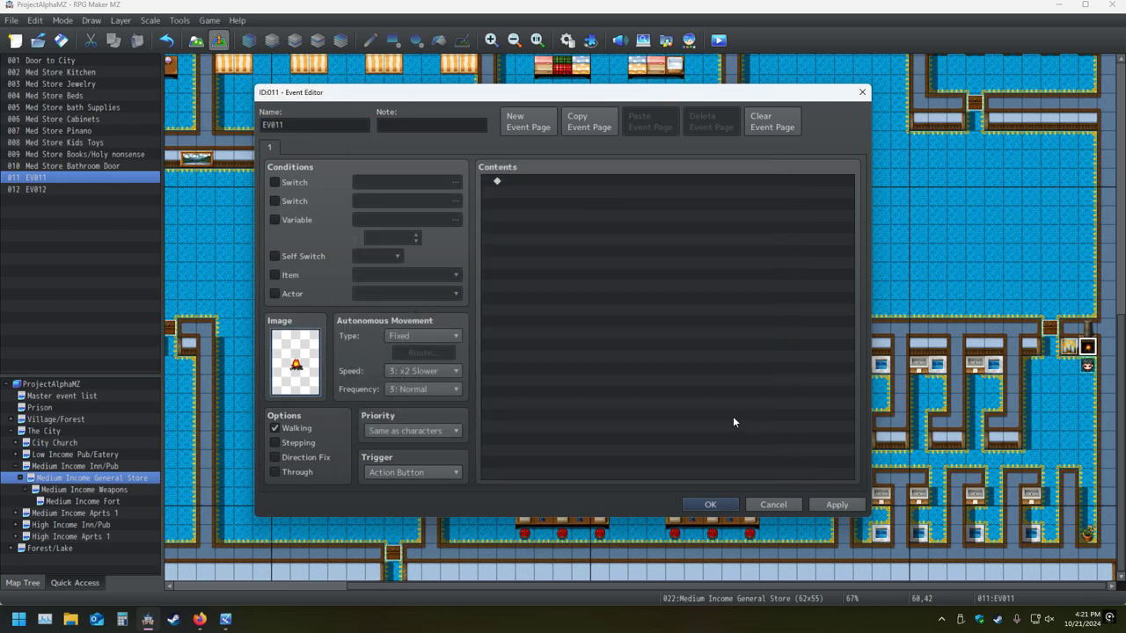
left_click(714, 507)
Playtest the project with saved changes to check the original-size campfire in the fireplace, and close the game
left_click(719, 39)
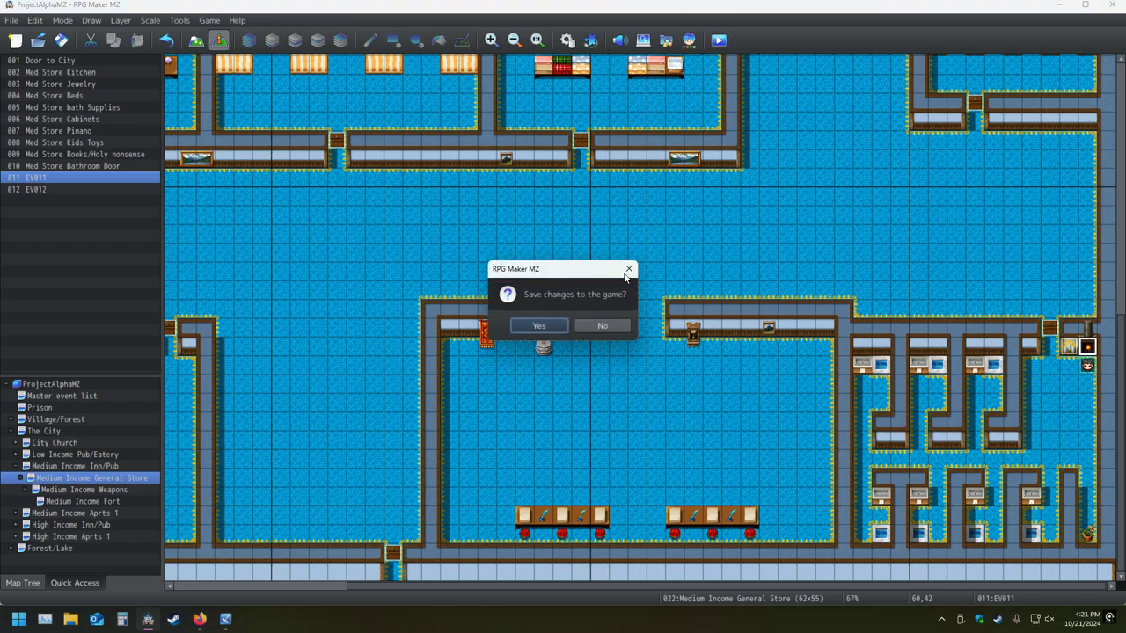
key("Return")
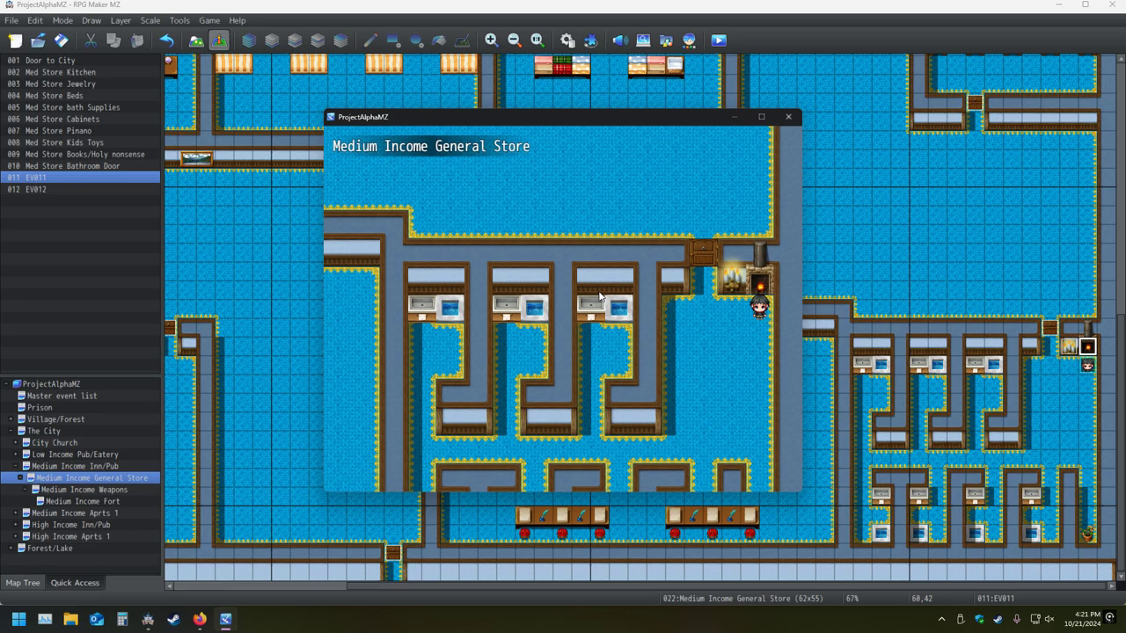
key("alt+F4")
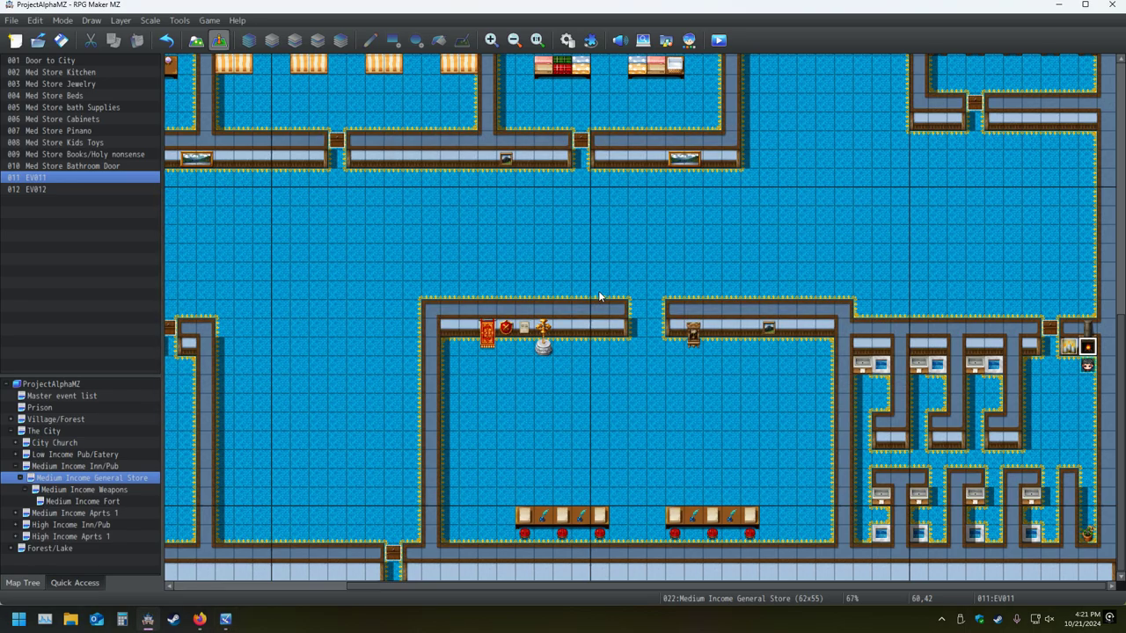
Change the image of event EV011 to the lit campfire from the !Flame-modified sheet and save the event
double_click(1087, 347)
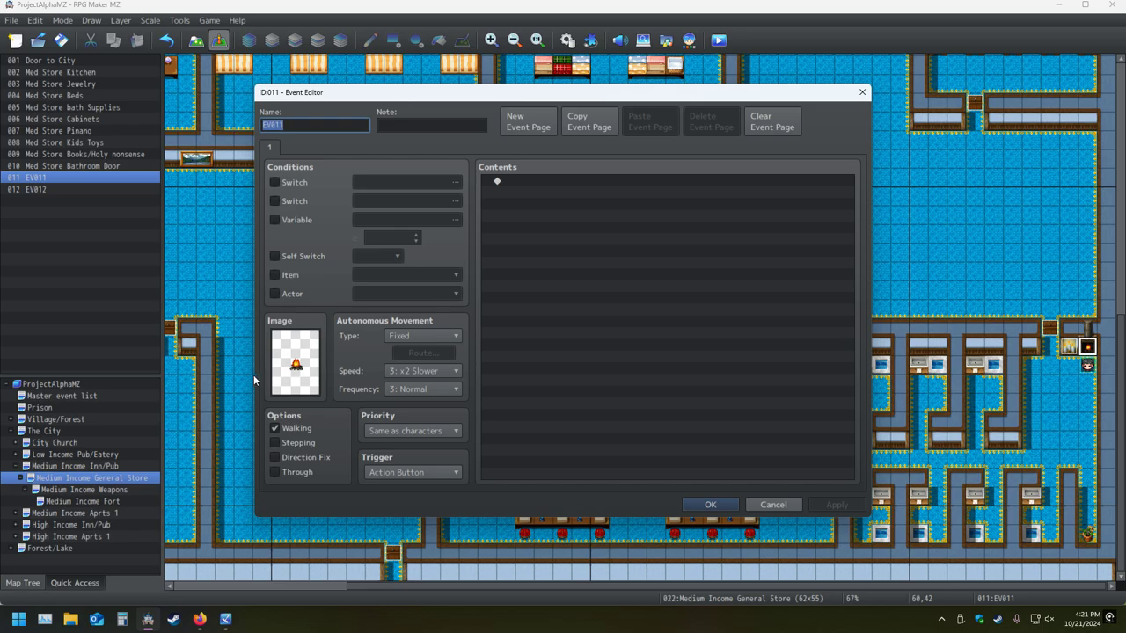
double_click(297, 363)
left_click(429, 312)
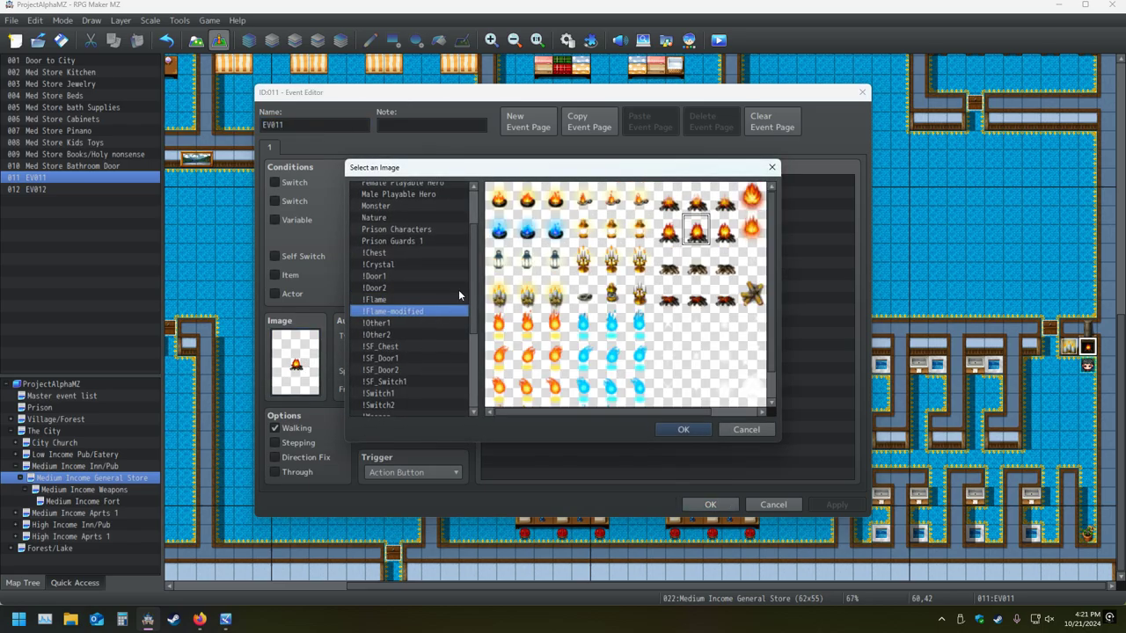
double_click(698, 233)
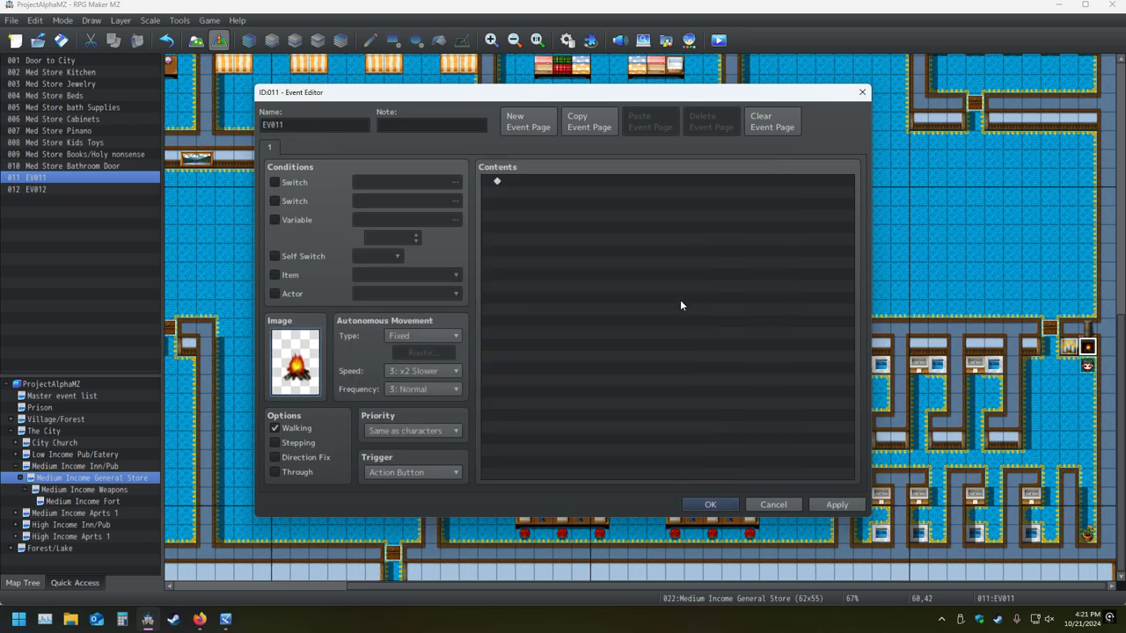
left_click(710, 506)
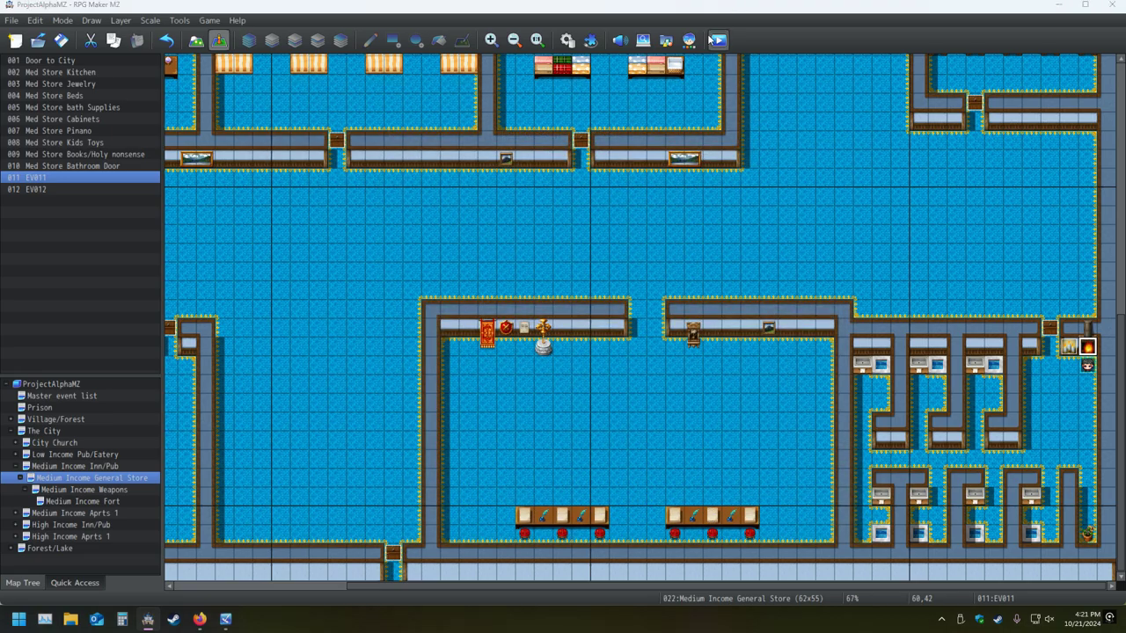
Save the changes and run a playtest to inspect the enlarged campfire inside the fireplace
left_click(719, 39)
left_click(542, 329)
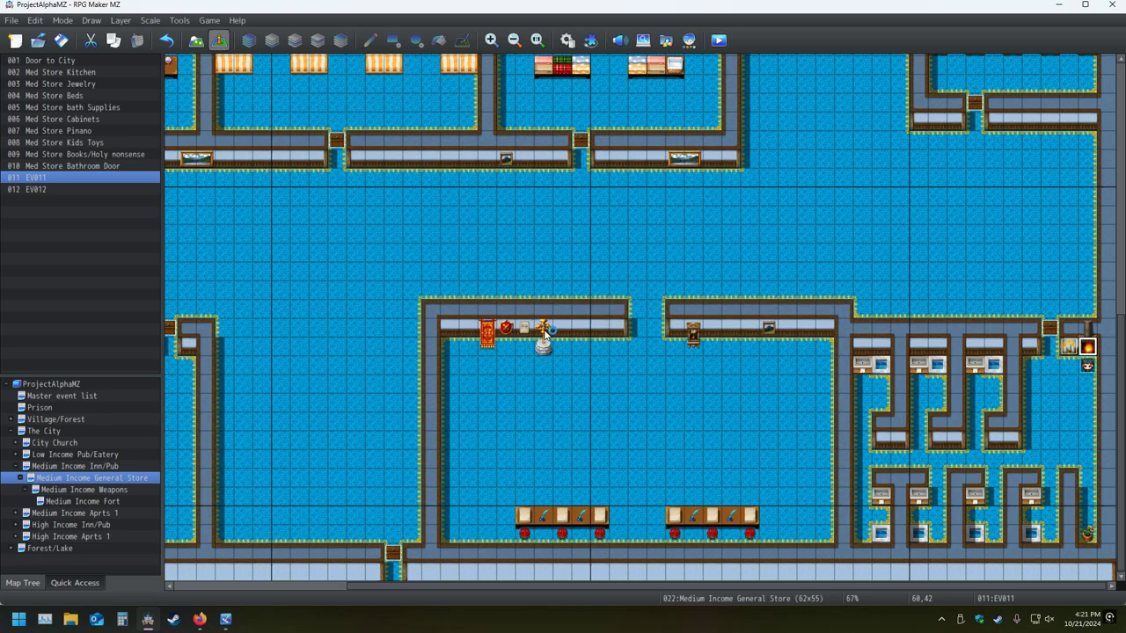
key("alt+Tab")
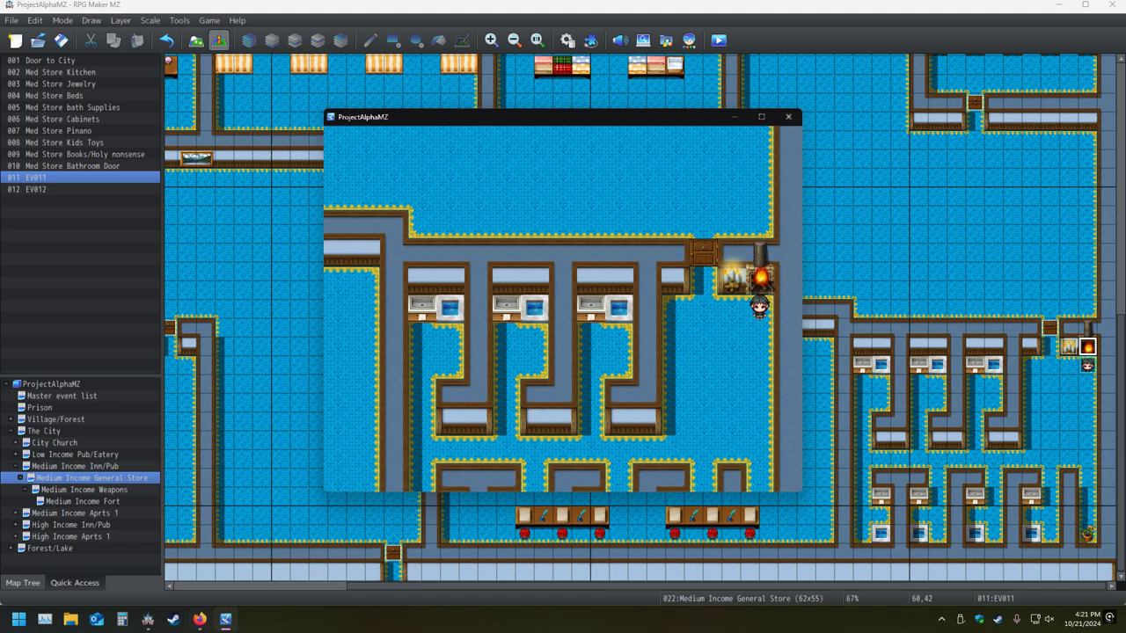
Switch to the online image resizer in Firefox and resize the flame sheet with its height set to 512
left_click(154, 619)
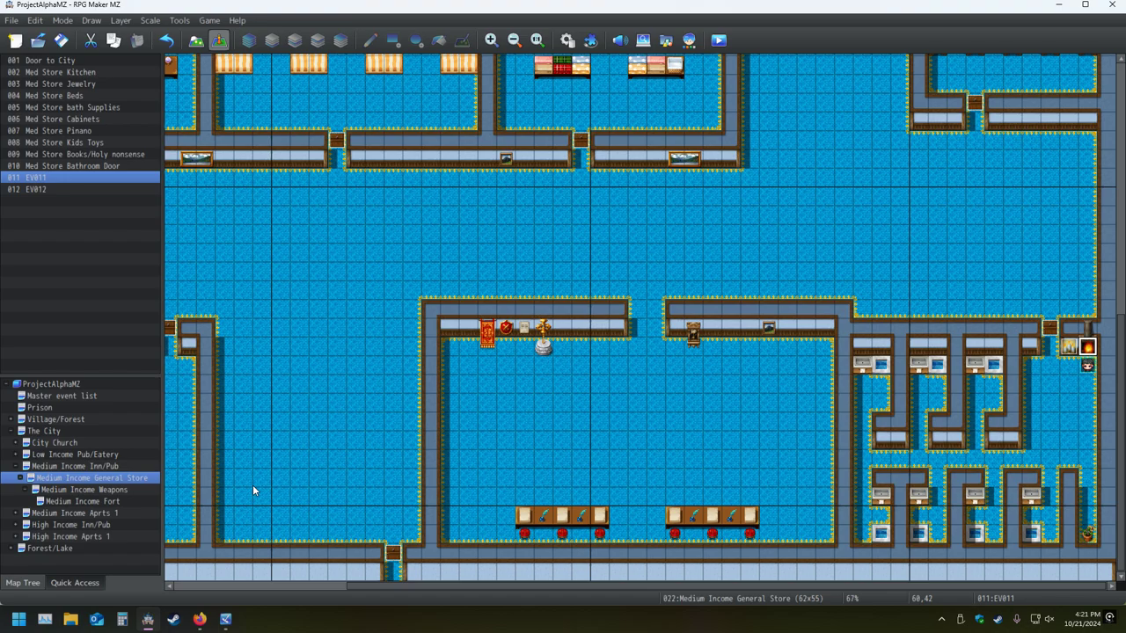
left_click(200, 619)
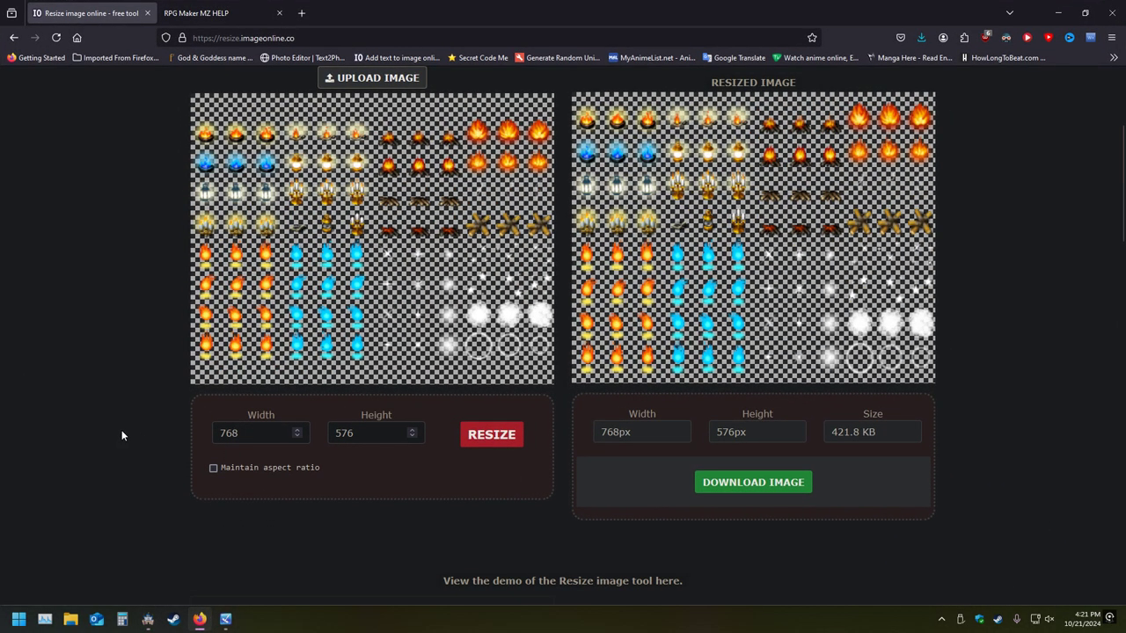
left_click(368, 439)
key("BackSpace")
key("BackSpace")
type("12")
left_click(484, 433)
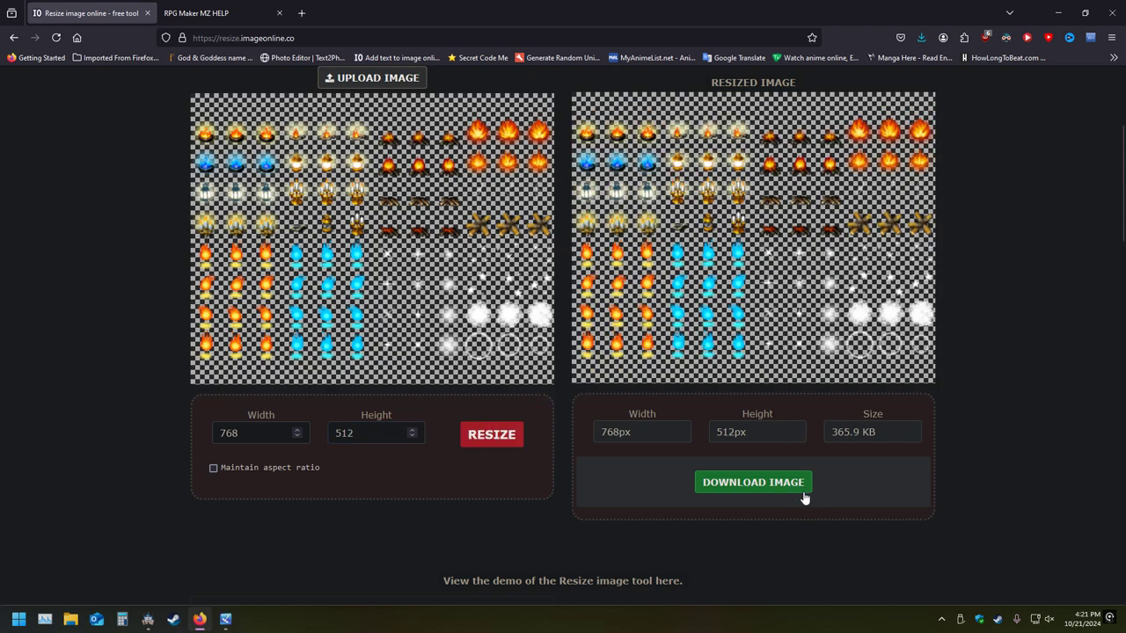
Download the resized sheet to the Desktop, replacing the existing !Flame-modified file
left_click(773, 484)
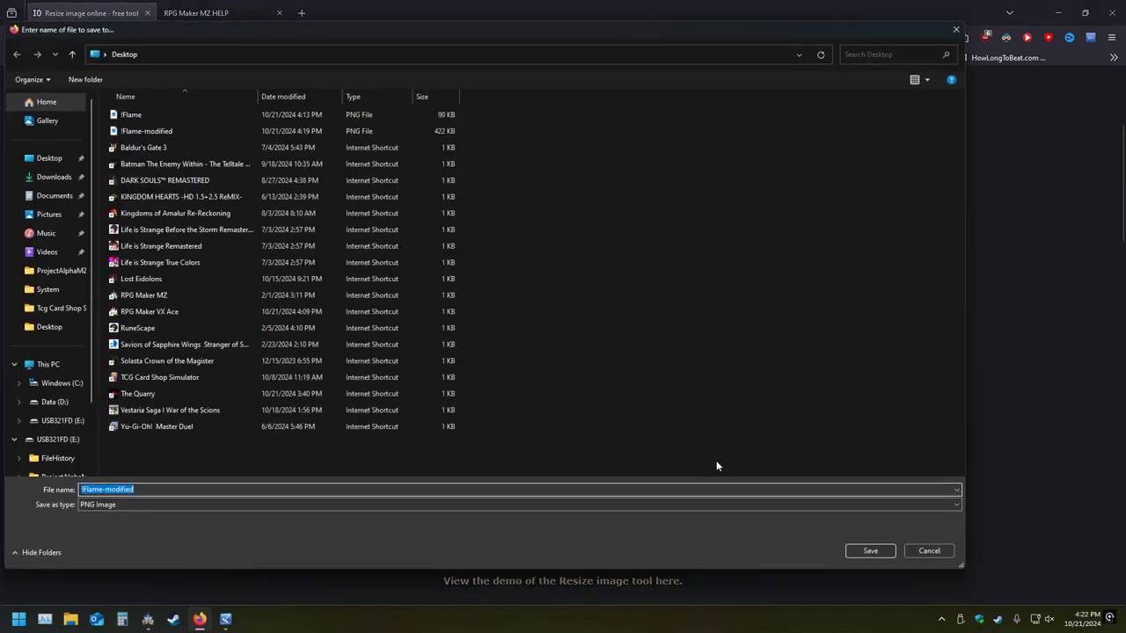
double_click(133, 135)
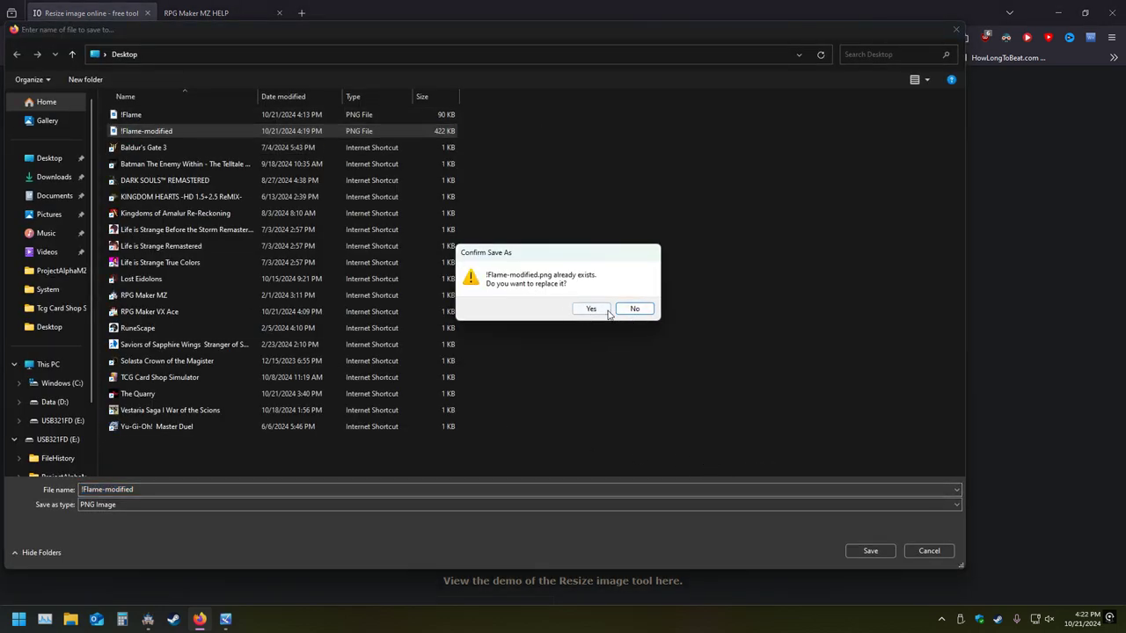
left_click(605, 309)
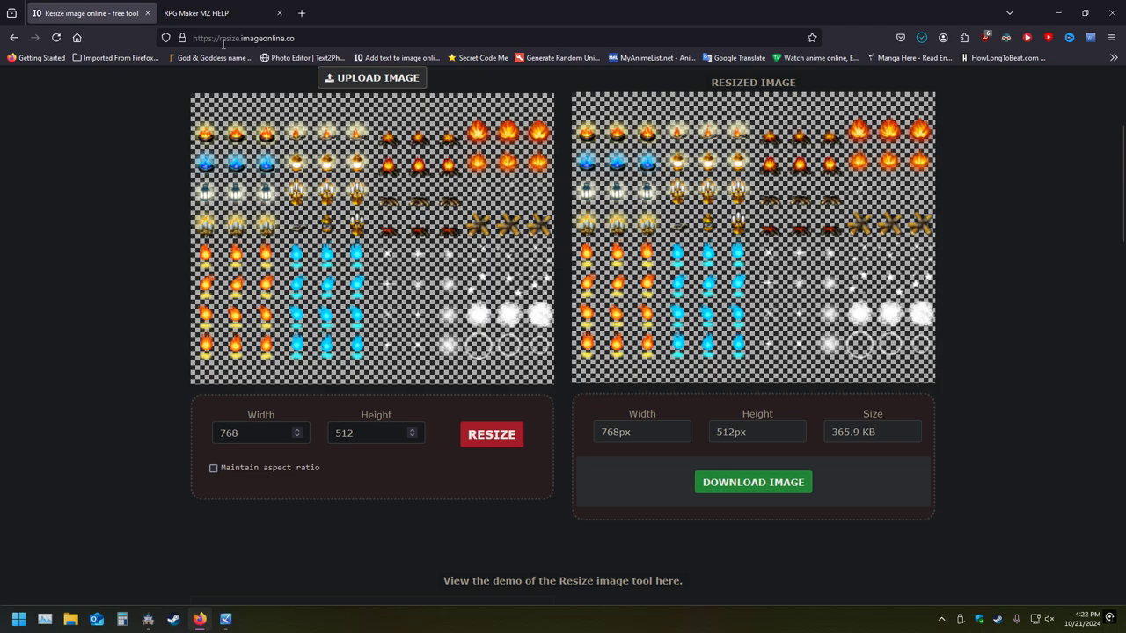
Switch to RPG Maker MZ, delete !Flame-modified.png from the img/characters resources and import the newly resized version in its place
left_click(200, 619)
left_click(666, 40)
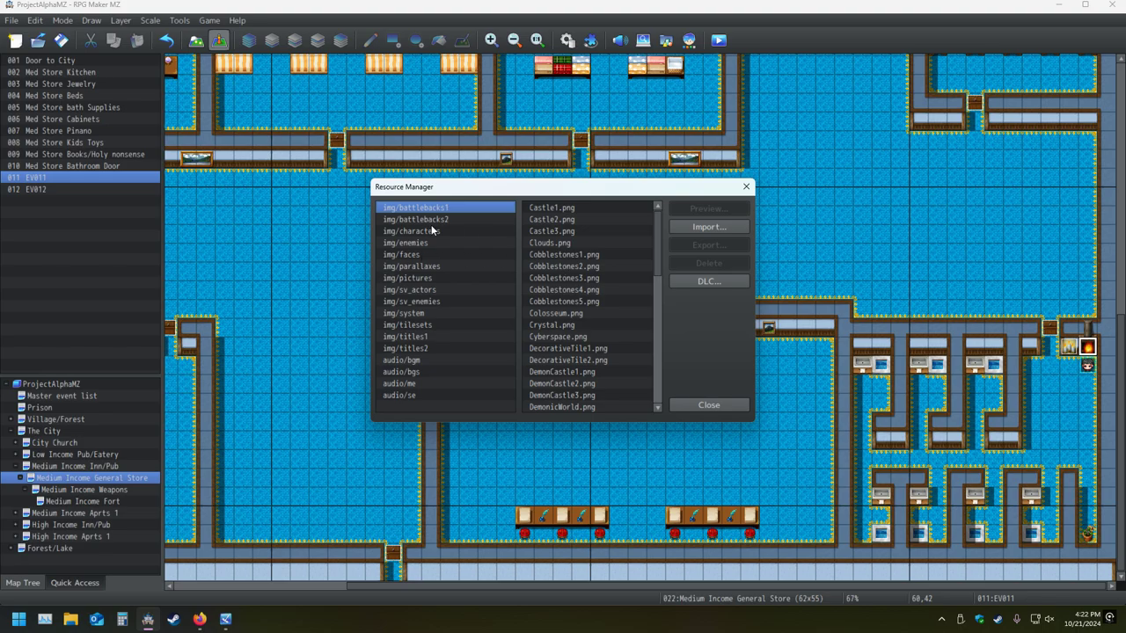
left_click(432, 231)
left_click(566, 337)
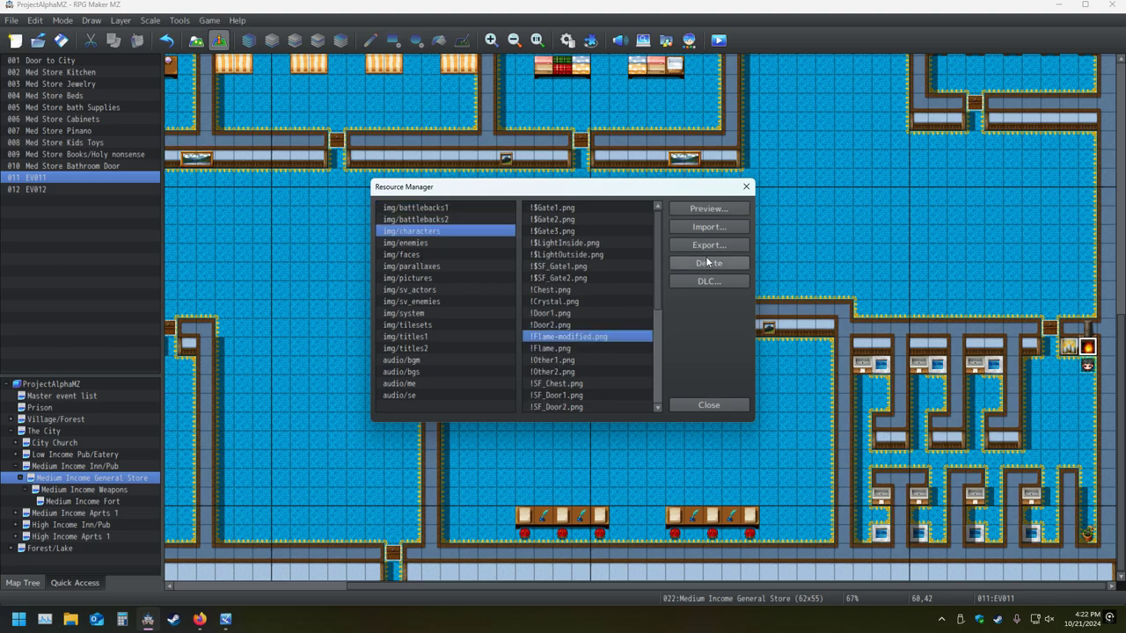
left_click(709, 263)
left_click(708, 227)
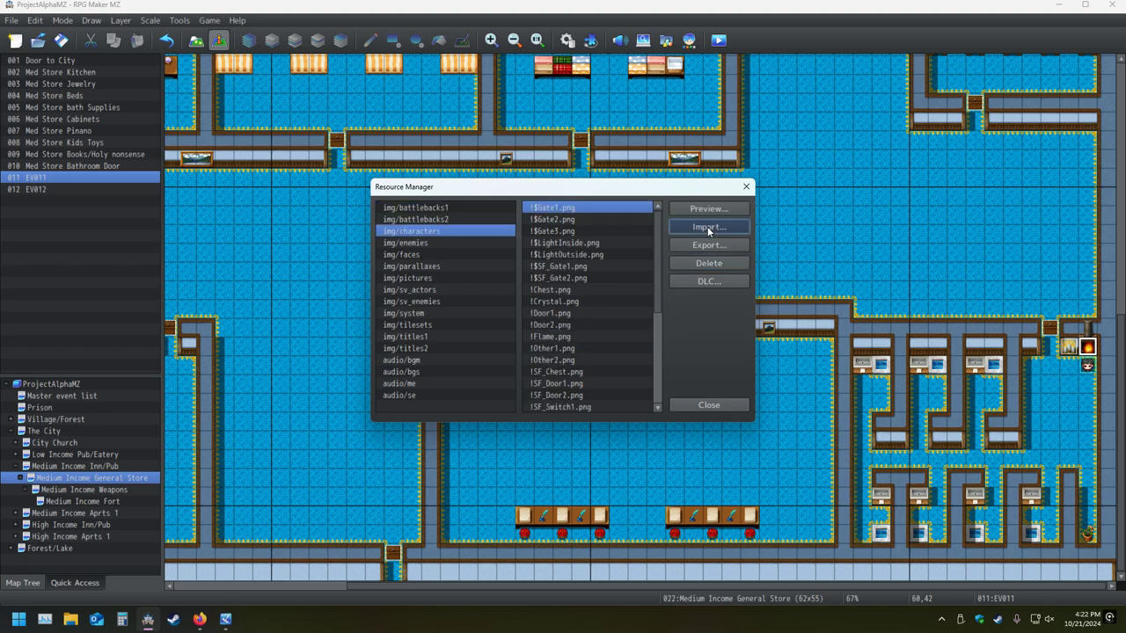
double_click(511, 310)
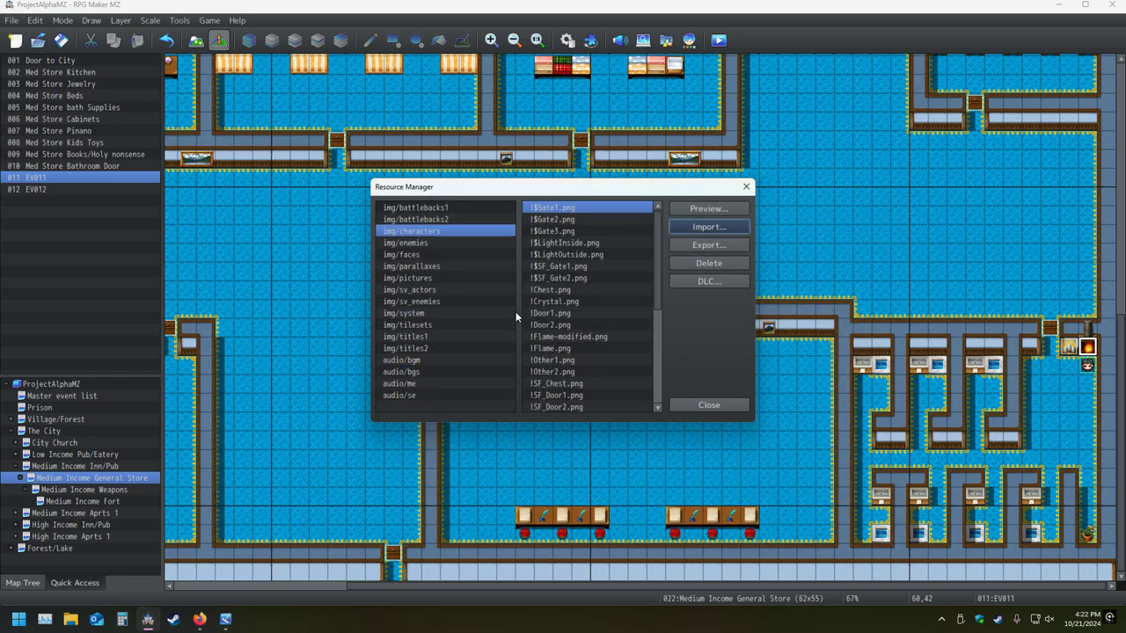
left_click(699, 405)
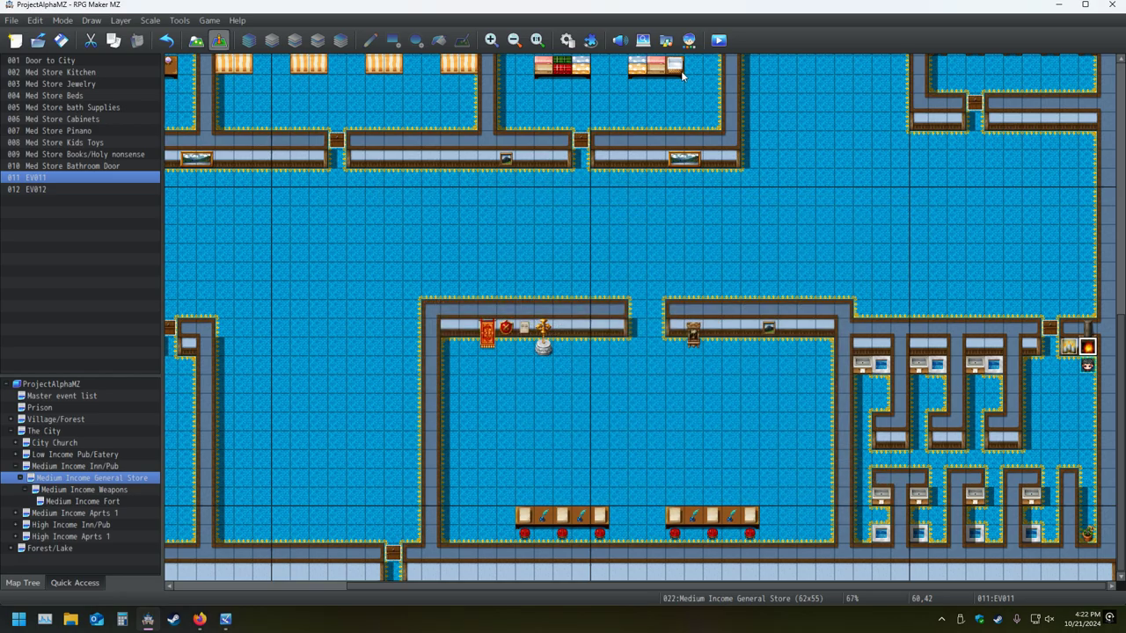
Reselect the lit campfire from the reimported !Flame-modified sheet for event EV011 and save the event
double_click(1087, 348)
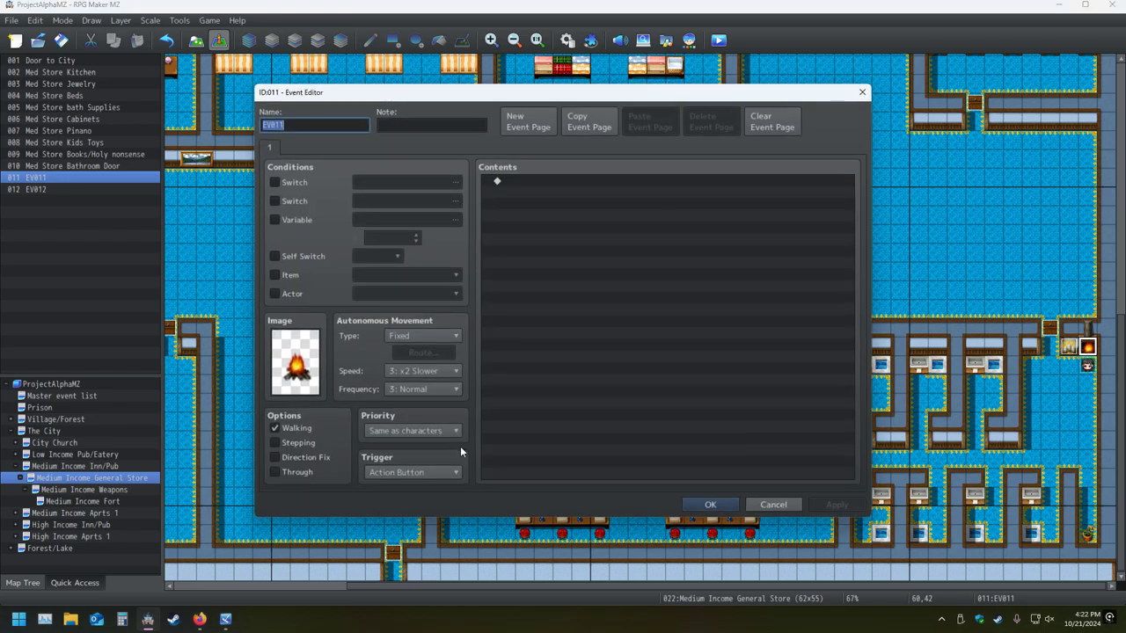
double_click(299, 368)
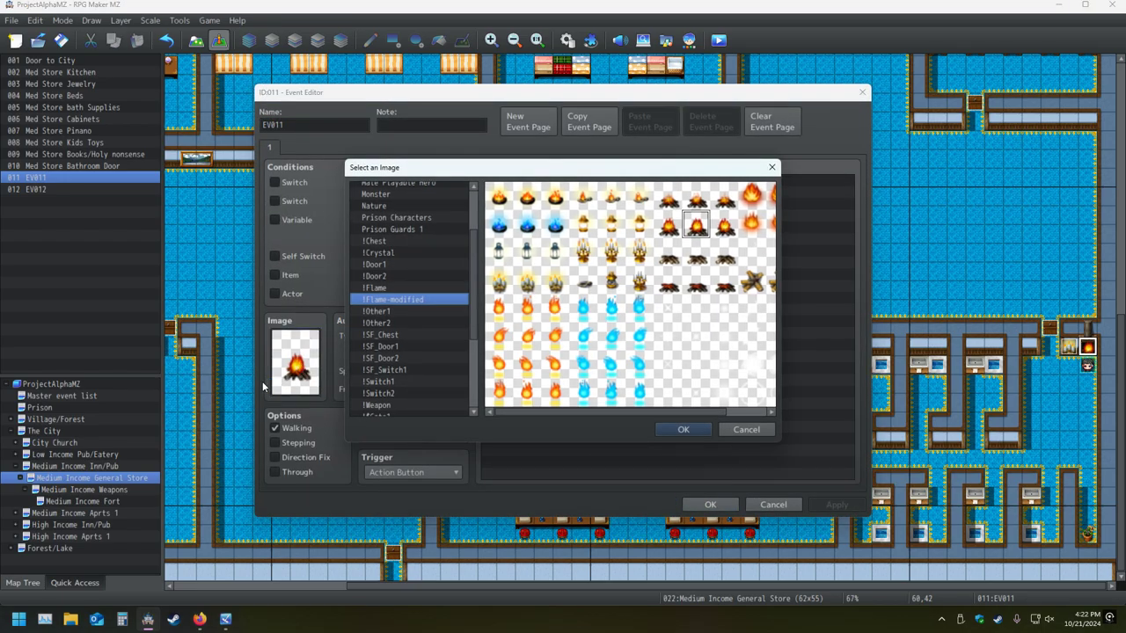
double_click(698, 227)
left_click(730, 503)
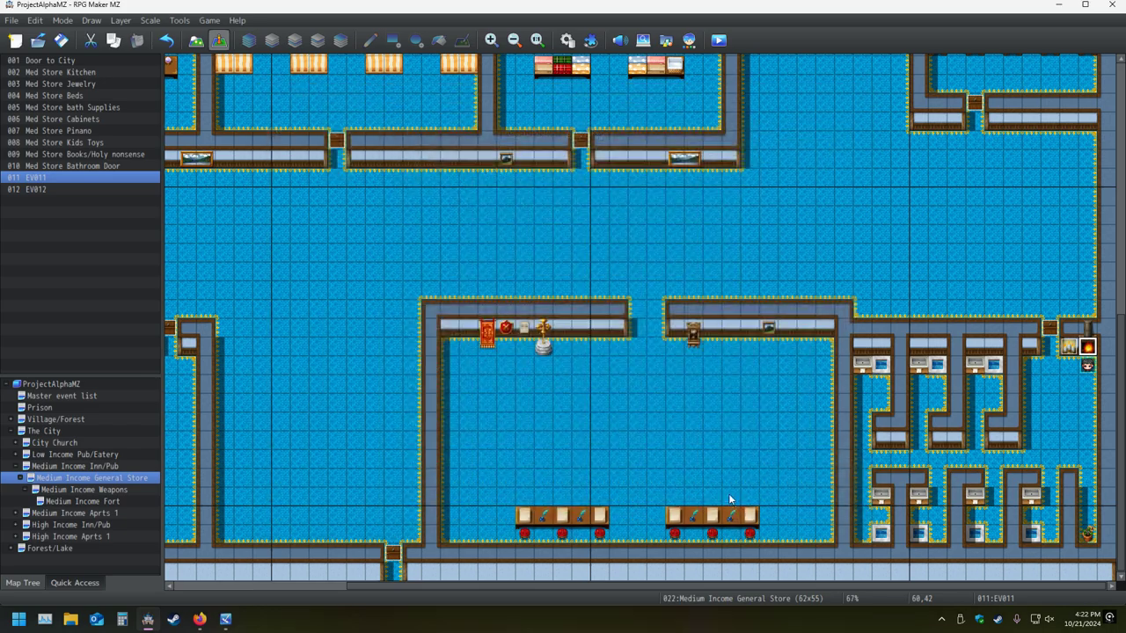
Reselect the lit candles from the reimported !Flame-modified sheet for event EV012 and save the event
double_click(1070, 348)
double_click(303, 359)
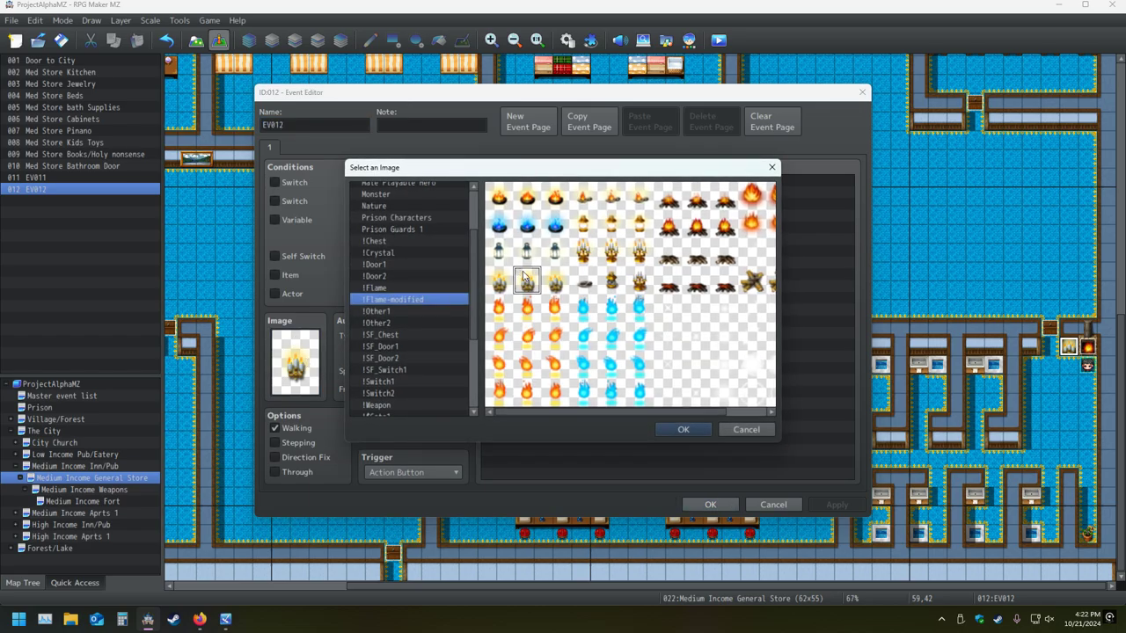
double_click(525, 281)
left_click(714, 503)
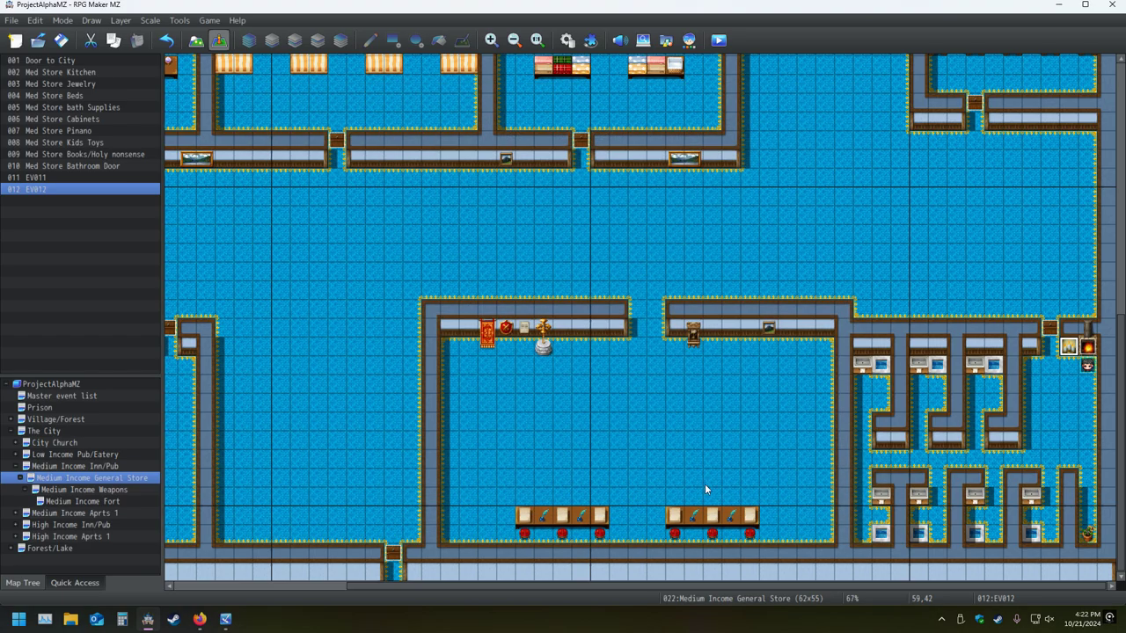
Start another playtest with the changes saved and bring the game window forward to check the updated campfire and candles
left_click(718, 40)
left_click(536, 323)
key("alt+Tab")
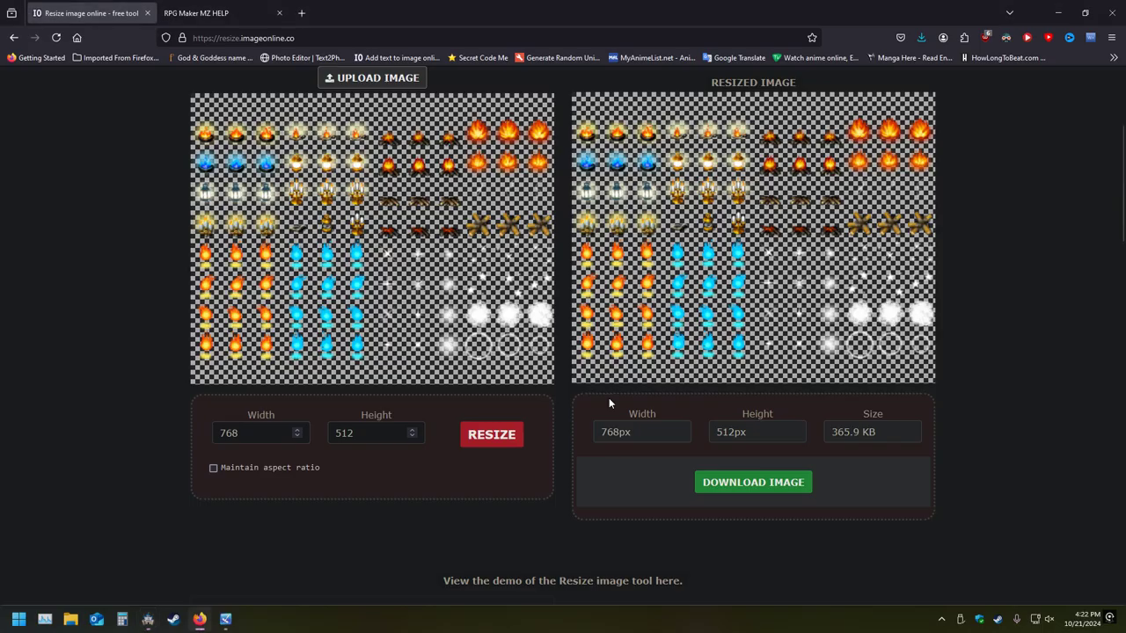
key("alt+Tab")
key("alt+Tab")
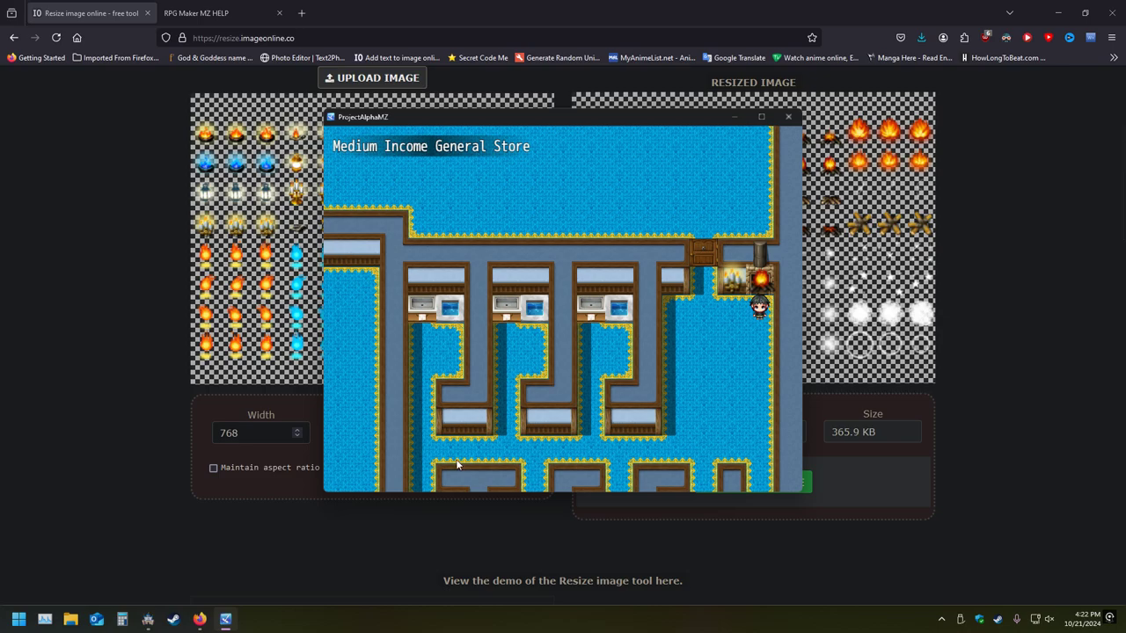
Switch between the resized flame sheet in the browser and the running game to compare the sprites
key("alt+Tab")
key("alt+Tab")
key("alt+Tab")
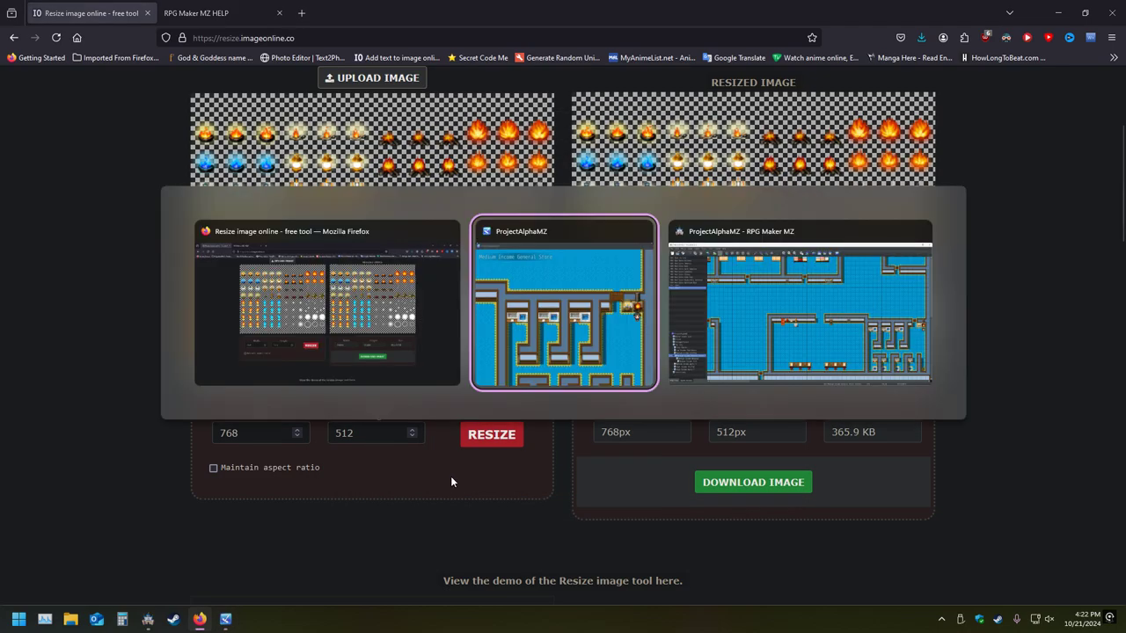
key("alt+Tab")
key("alt+Tab")
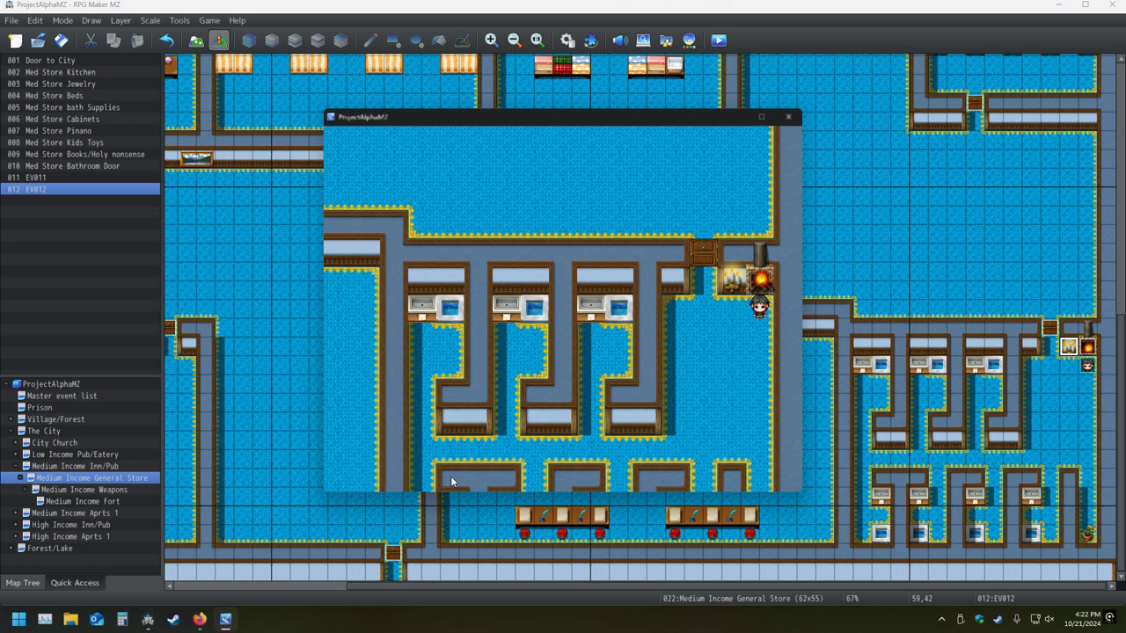
Switch to the RPG Maker MZ editor and delete !Flame-modified.png from the img/characters resources
key("alt+Tab")
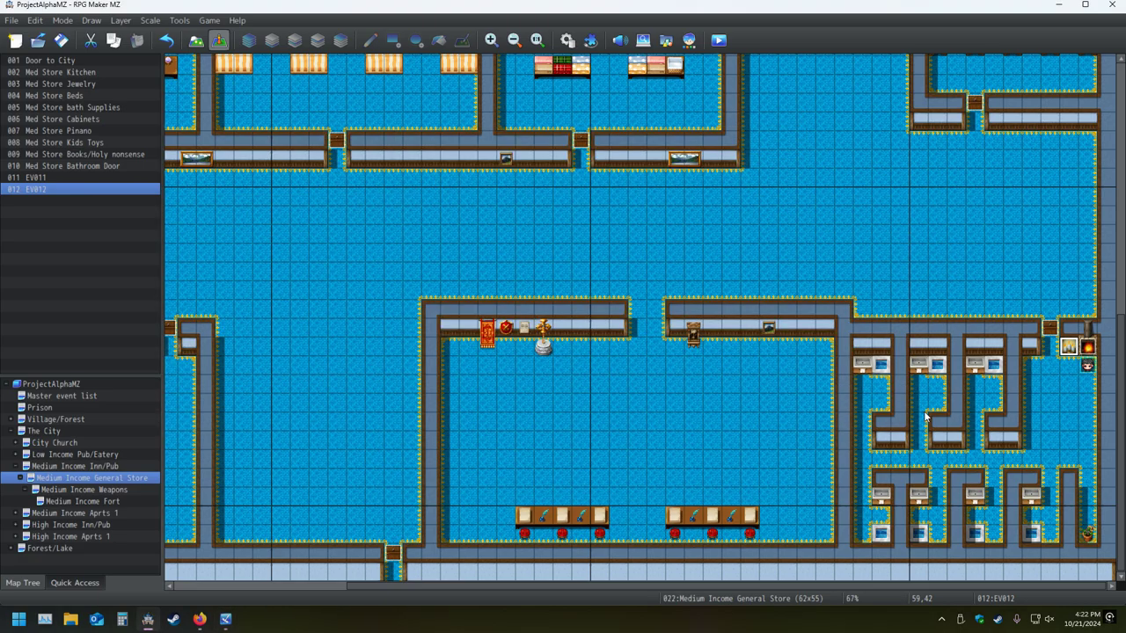
left_click(665, 41)
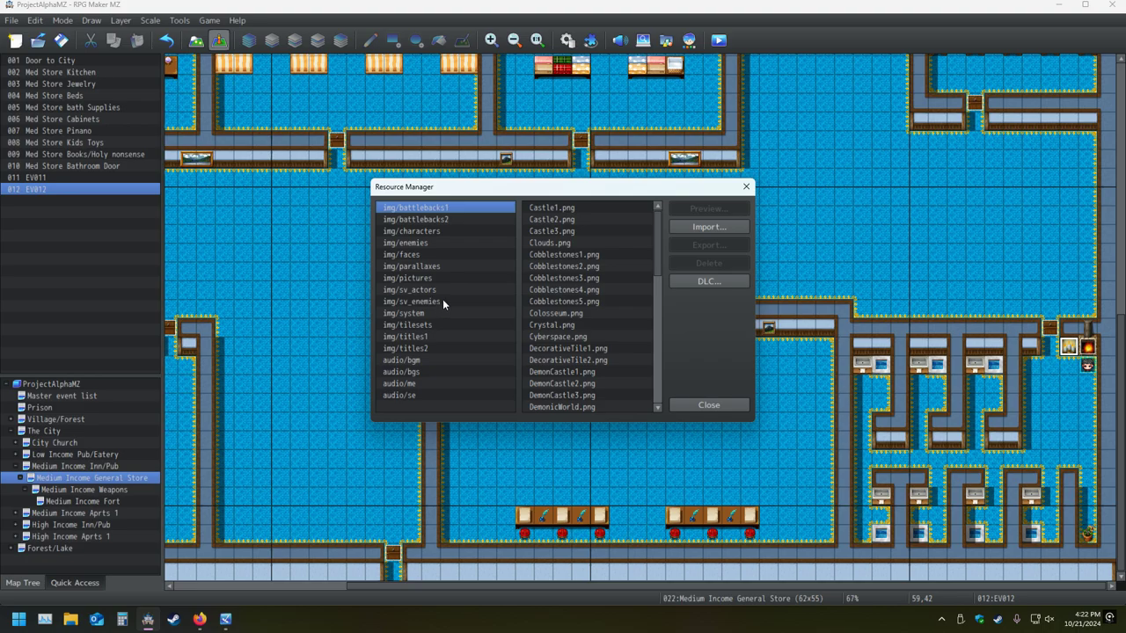
left_click(423, 232)
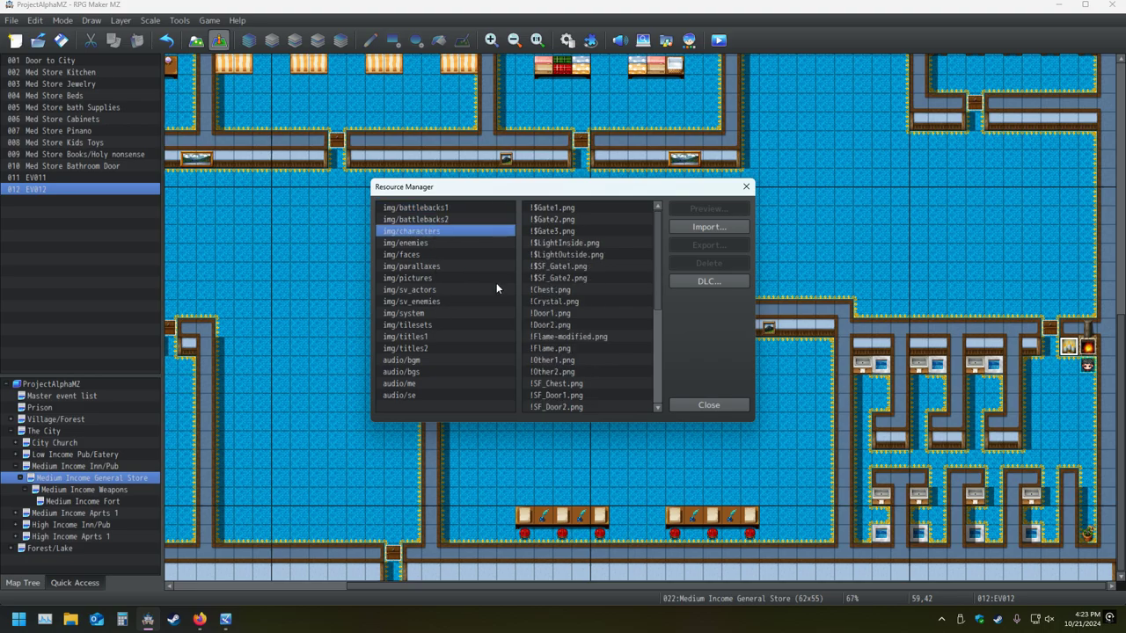
left_click(584, 335)
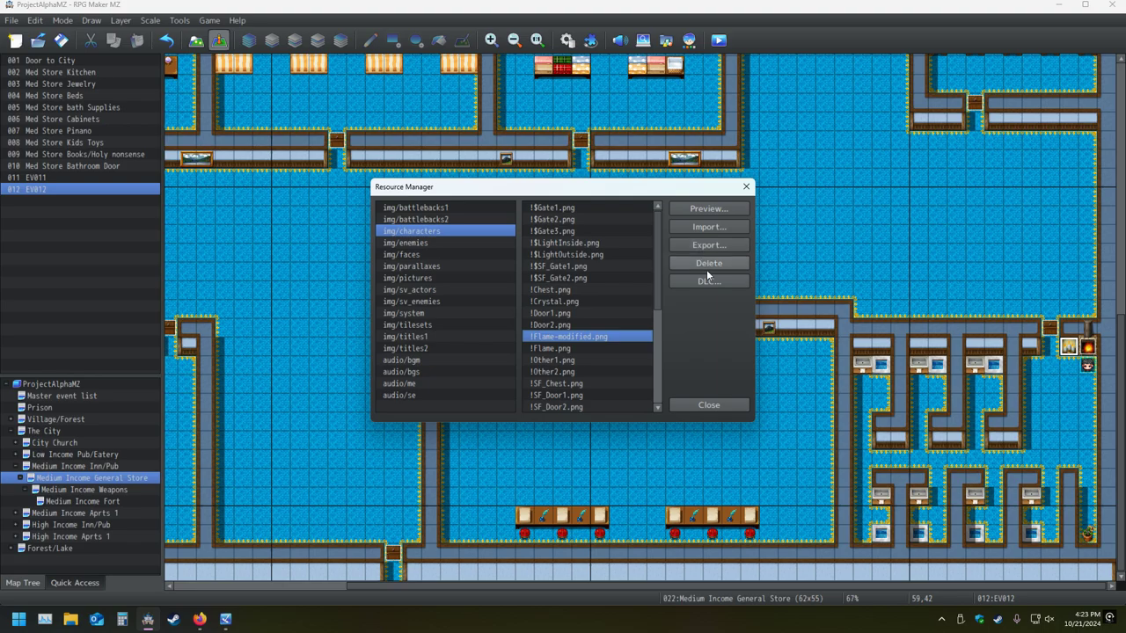
left_click(706, 268)
left_click(695, 406)
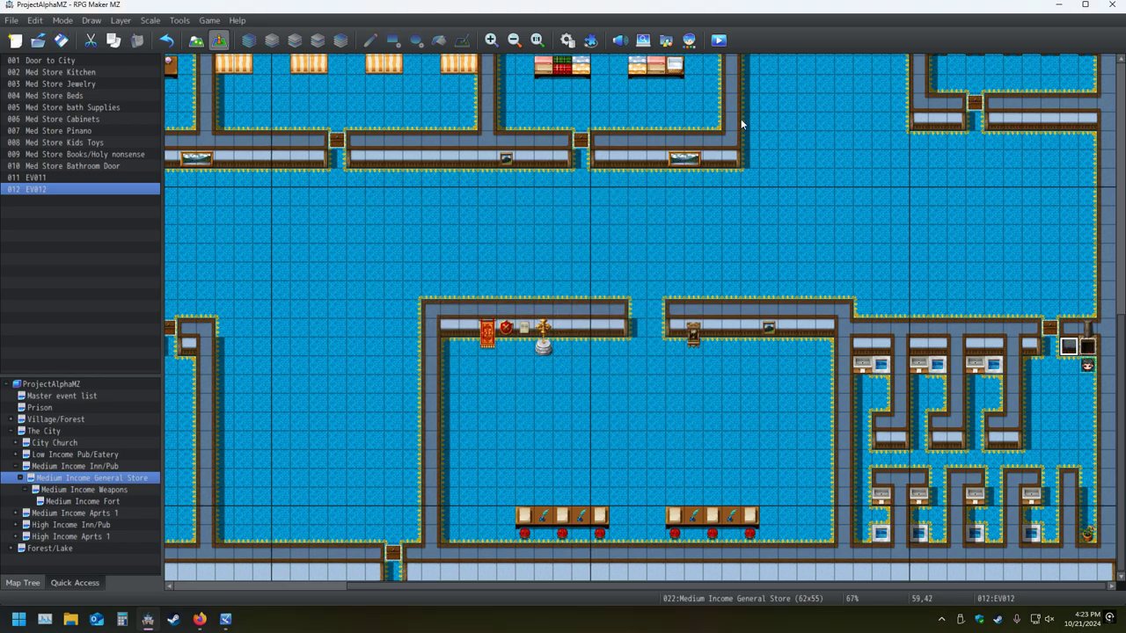
Import !Flame-modified from the Desktop into the img/characters resources again
left_click(666, 39)
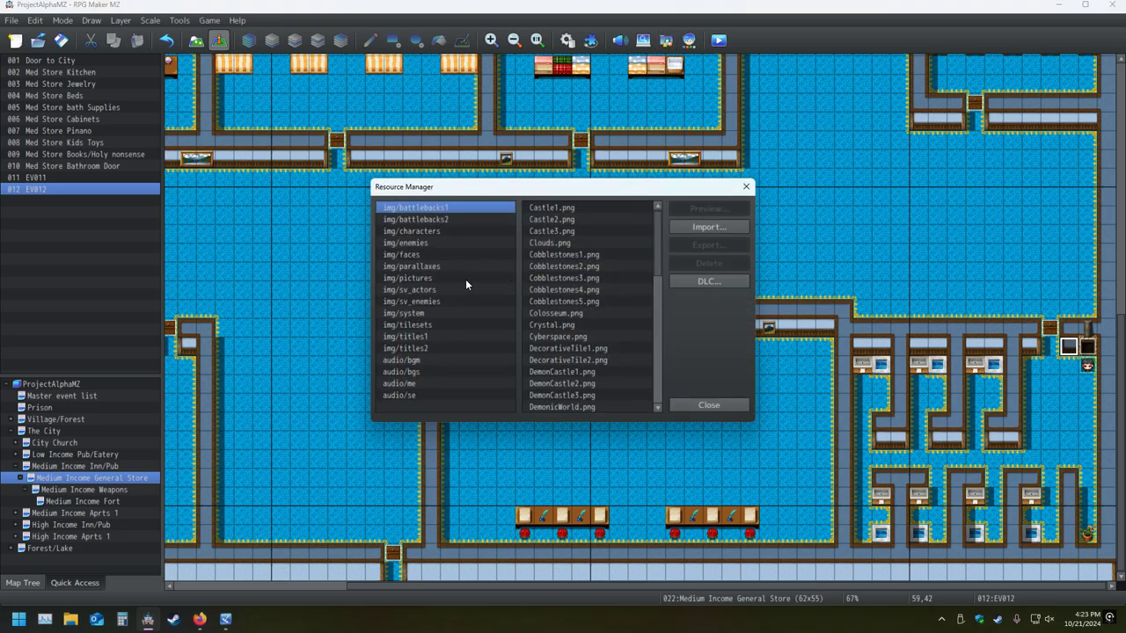
left_click(452, 232)
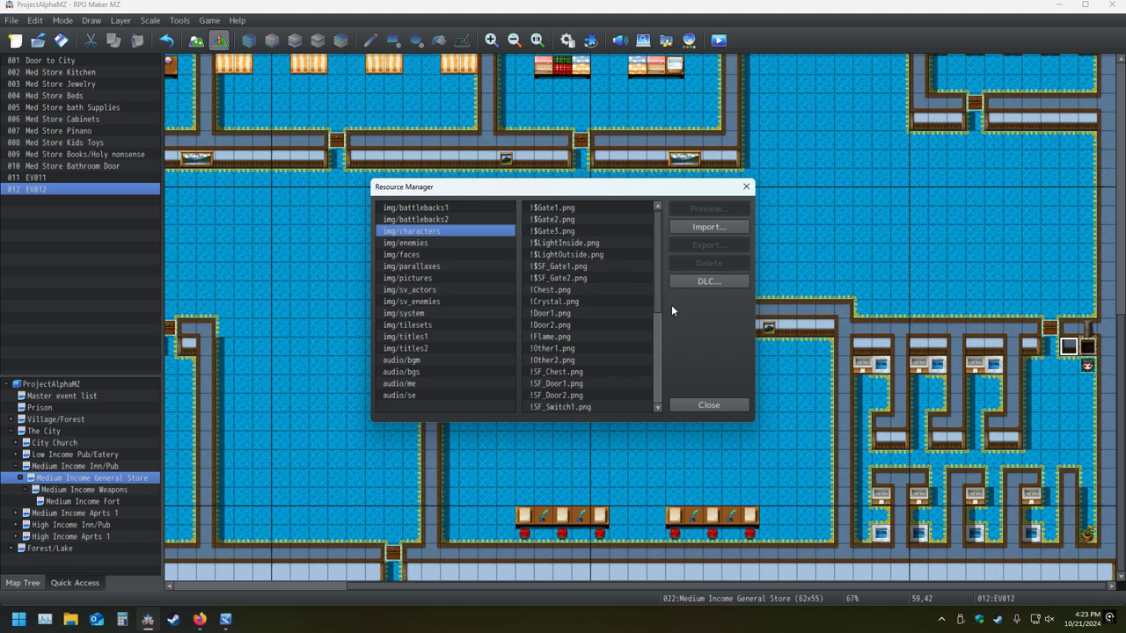
left_click(708, 226)
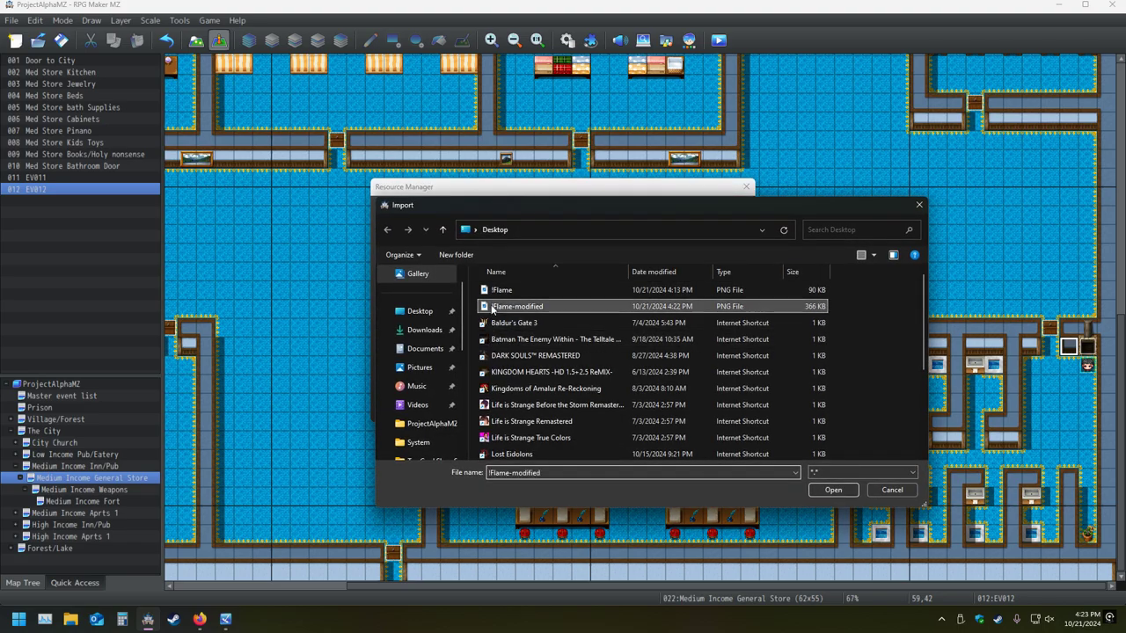
double_click(516, 306)
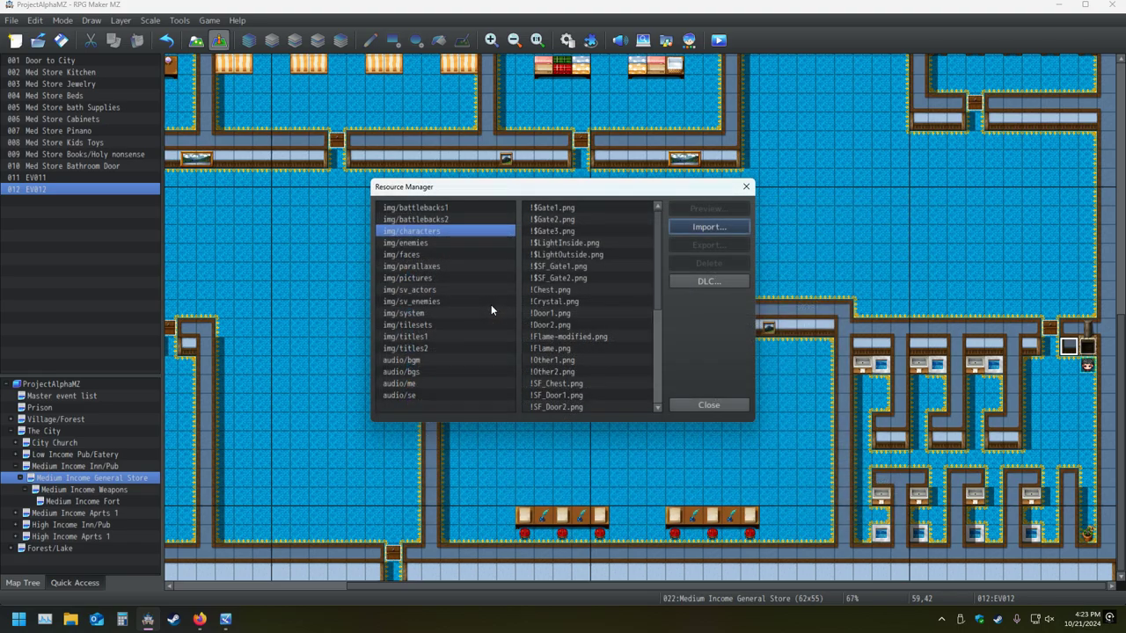
left_click(714, 404)
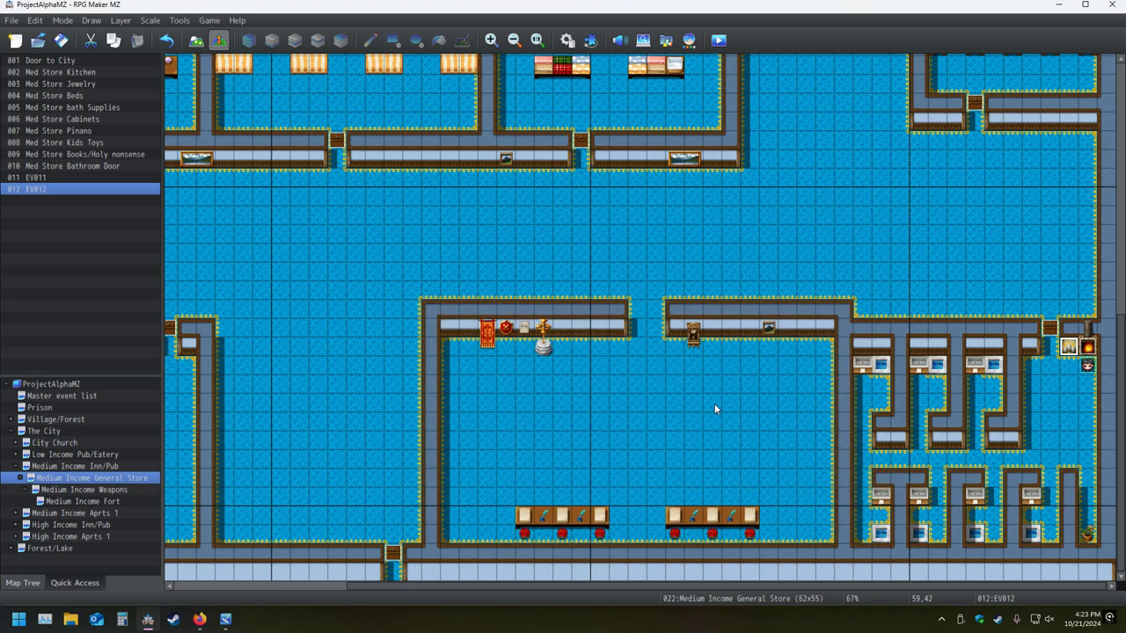
Check the campfire image assigned to event EV011, leave the event without changes and switch to the running game
double_click(1088, 347)
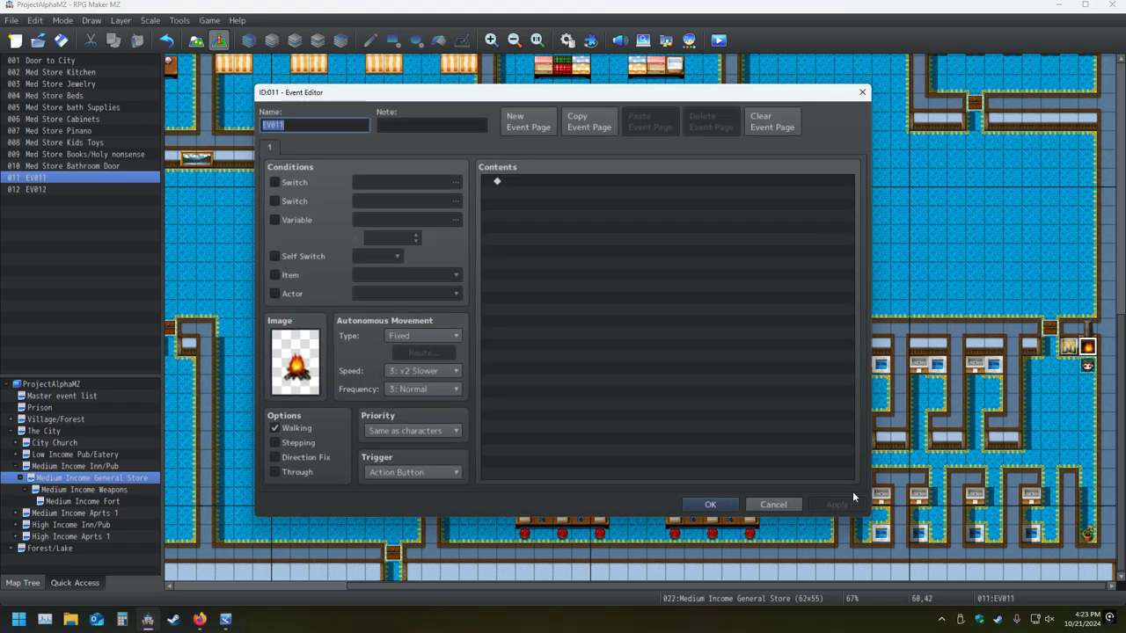
left_click(775, 504)
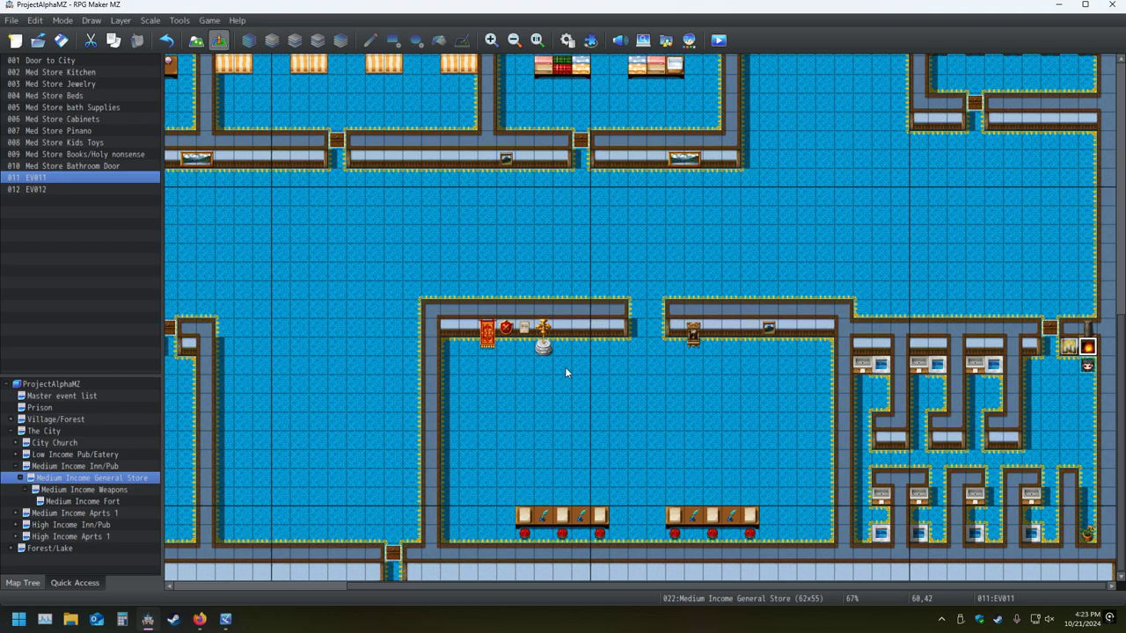
key("alt+Tab")
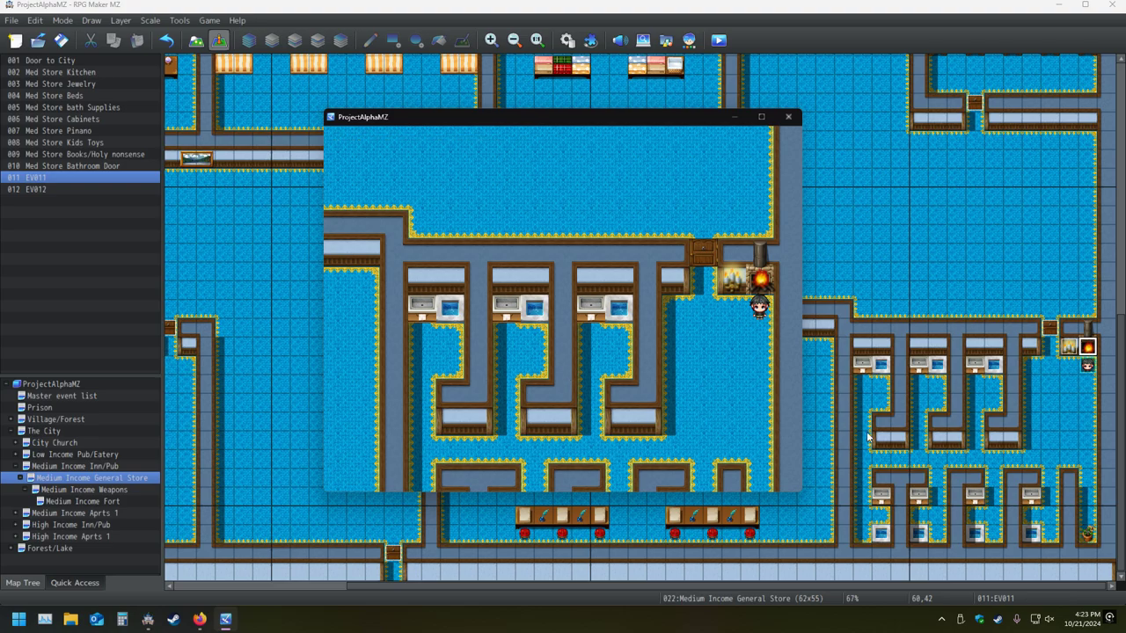
In the browser's image resizer, enable Maintain aspect ratio and download the 768 x 512 flame sheet to the Desktop as !Flame-modifiedb
mouse_move(199, 620)
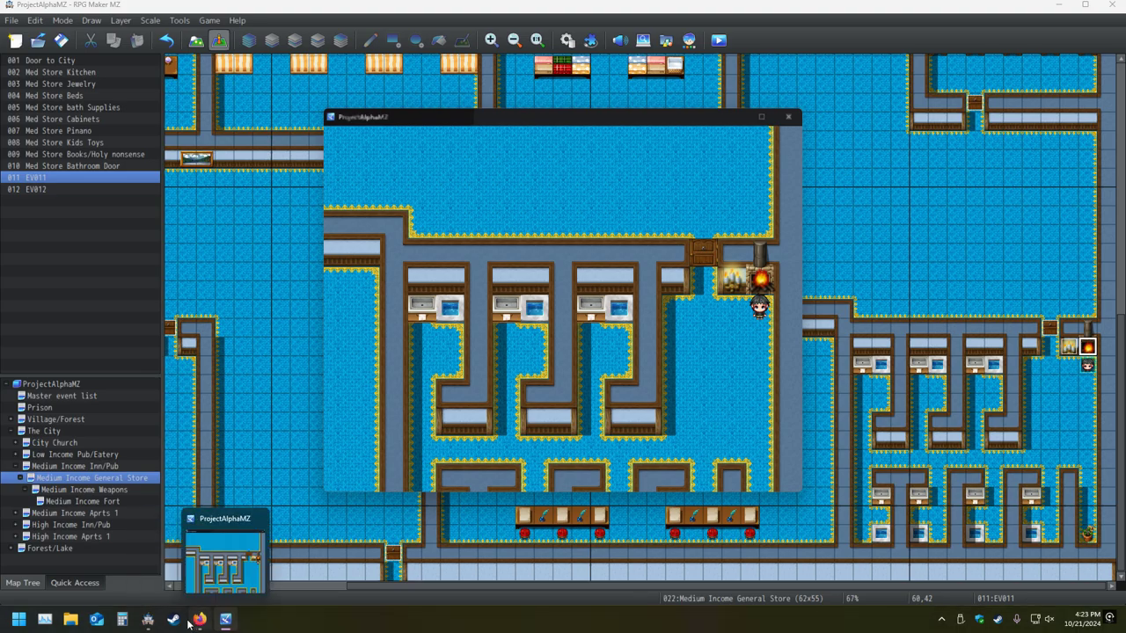
left_click(198, 621)
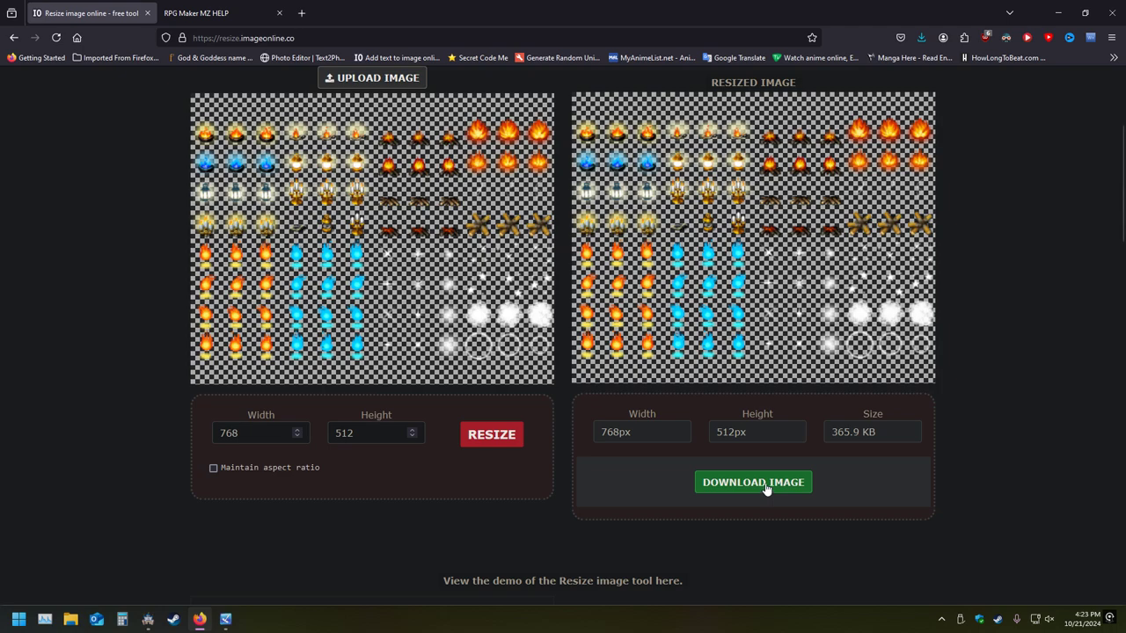
left_click(212, 469)
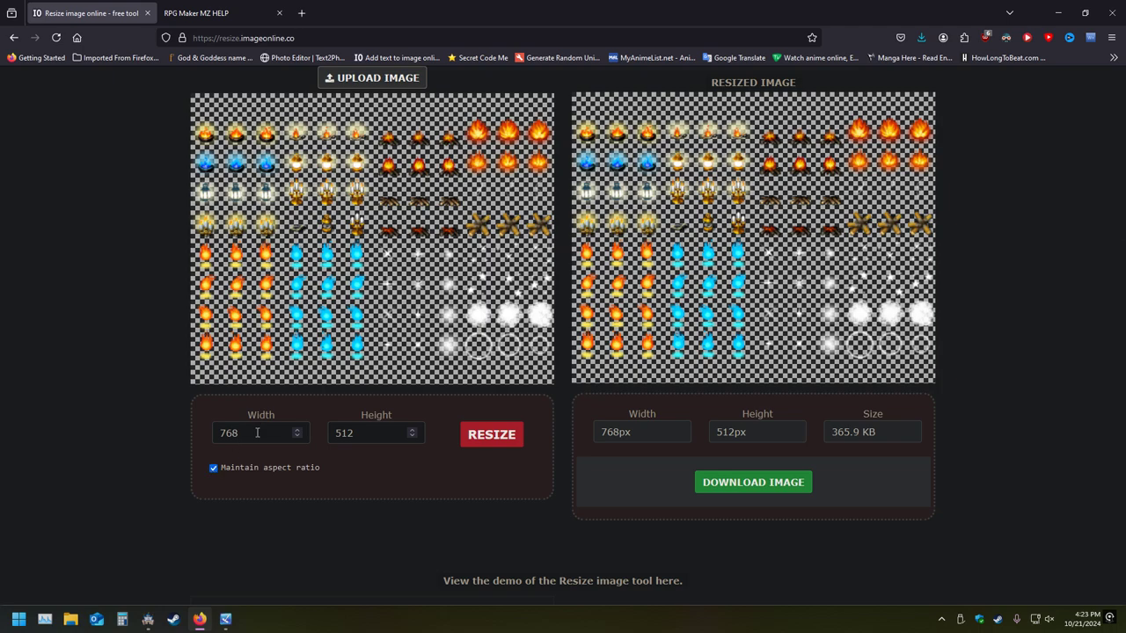
left_click(744, 482)
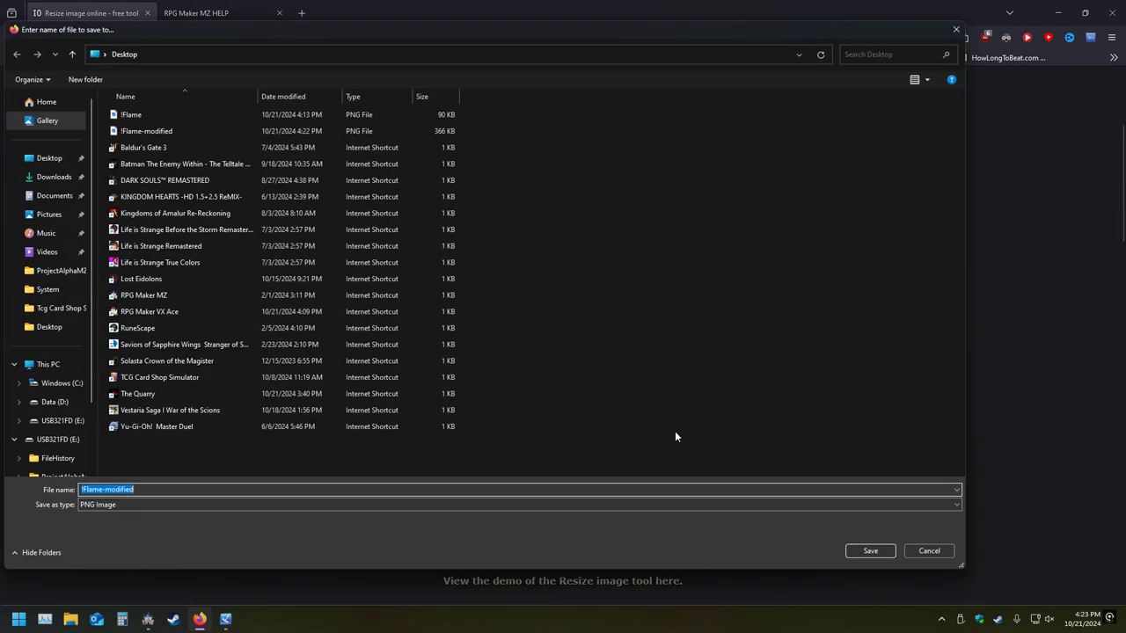
left_click(185, 494)
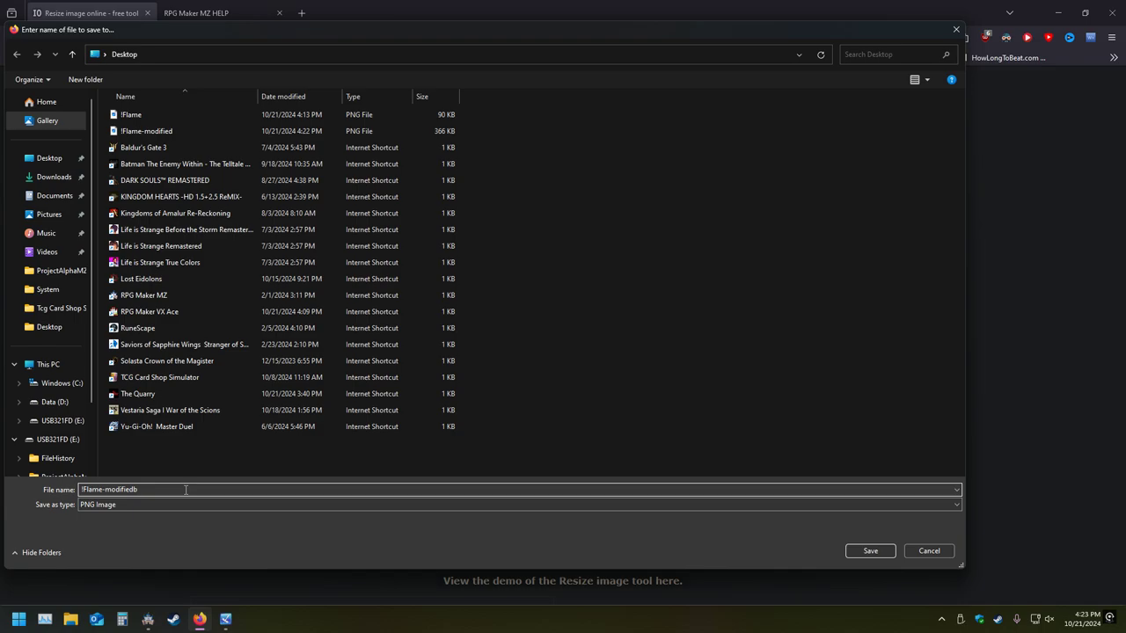
left_click(855, 550)
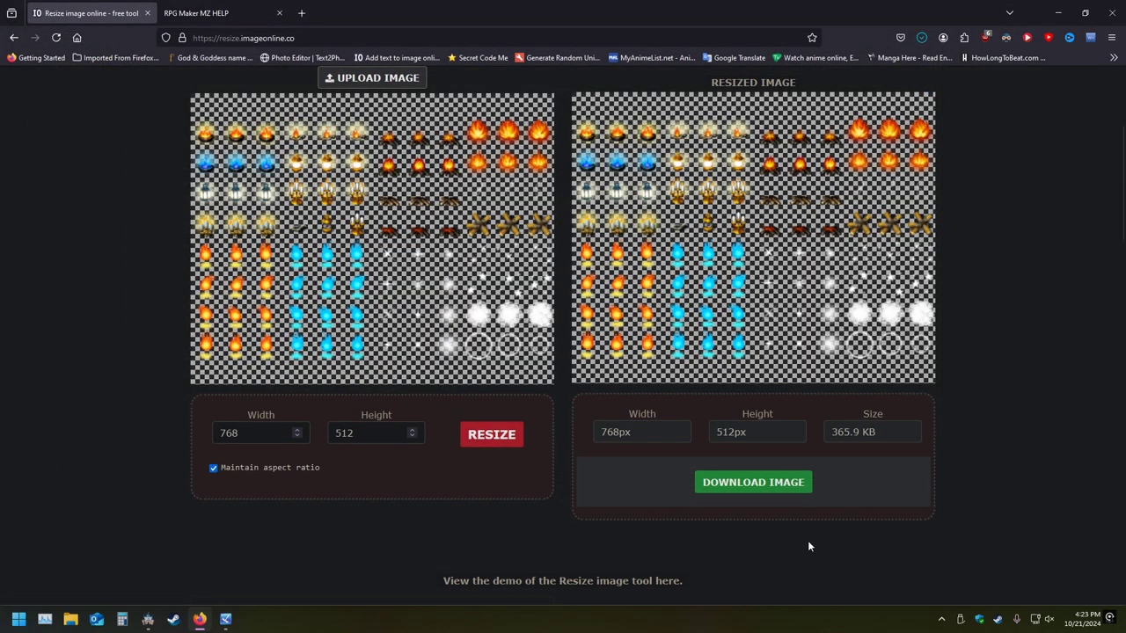
Switch back to the RPG Maker MZ editor and delete !Flame-modified.png from the img/characters resources, leaving the import dialog without choosing a file
left_click(148, 619)
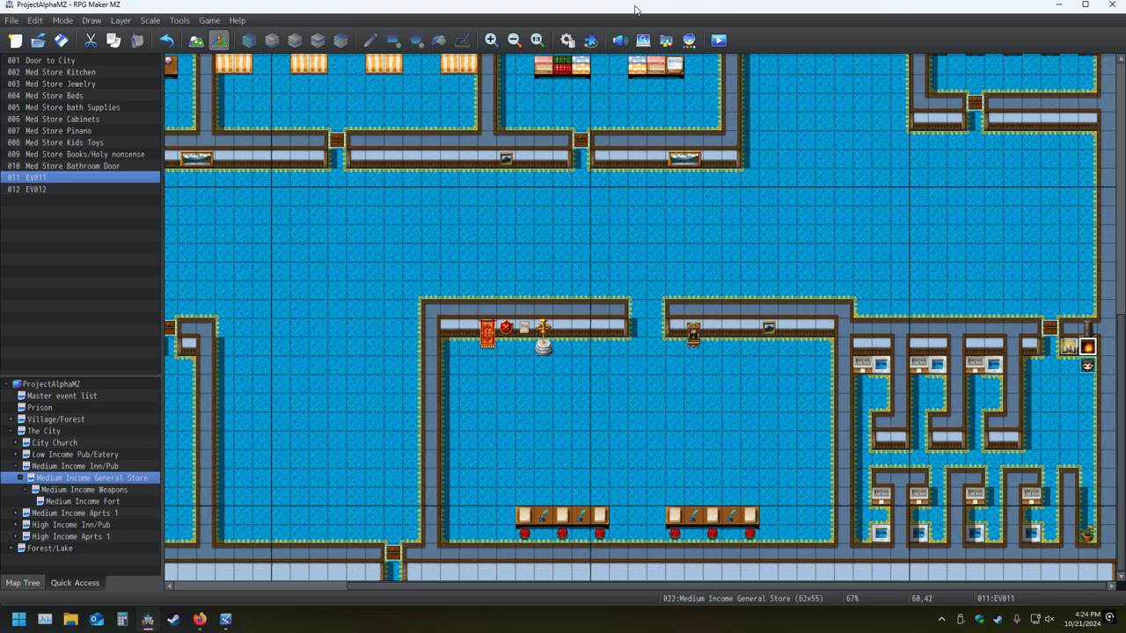
left_click(666, 41)
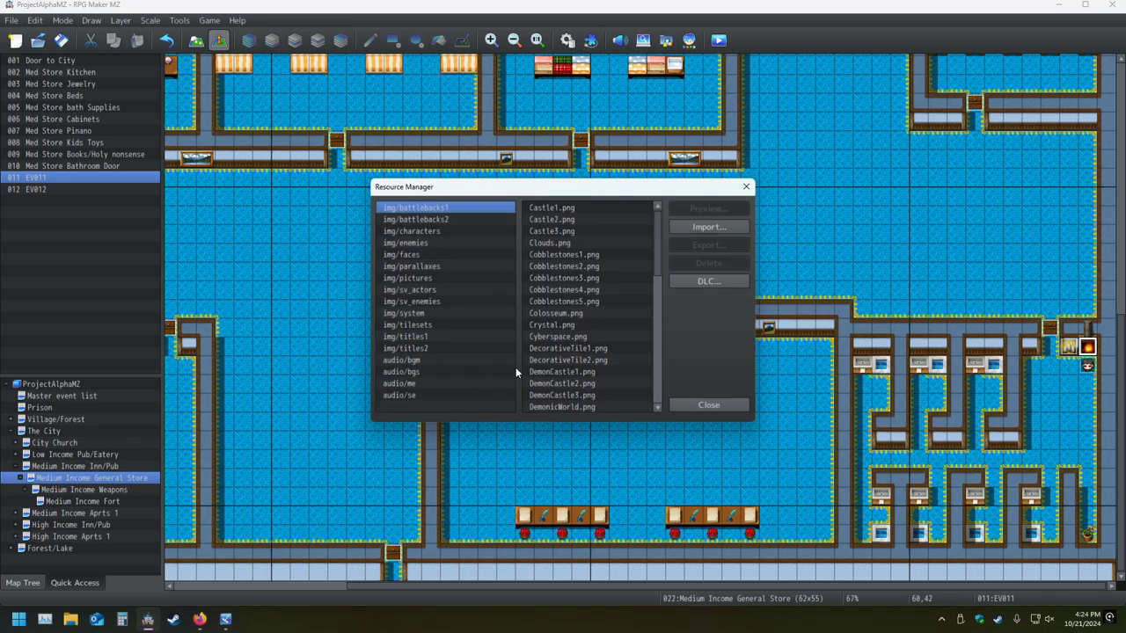
left_click(453, 232)
left_click(565, 336)
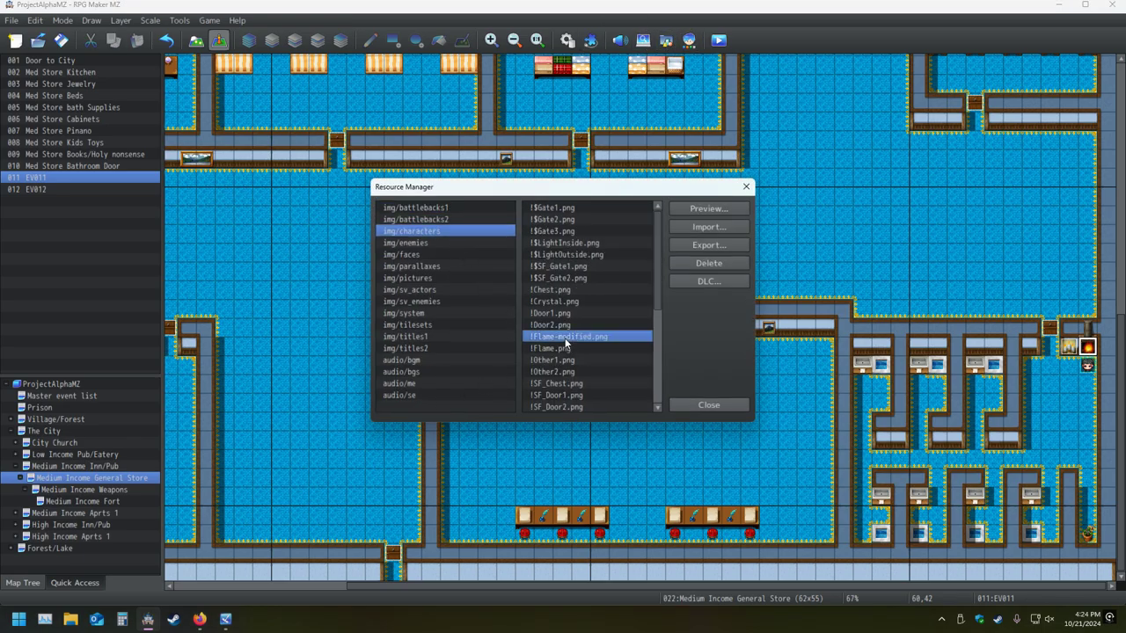
left_click(717, 226)
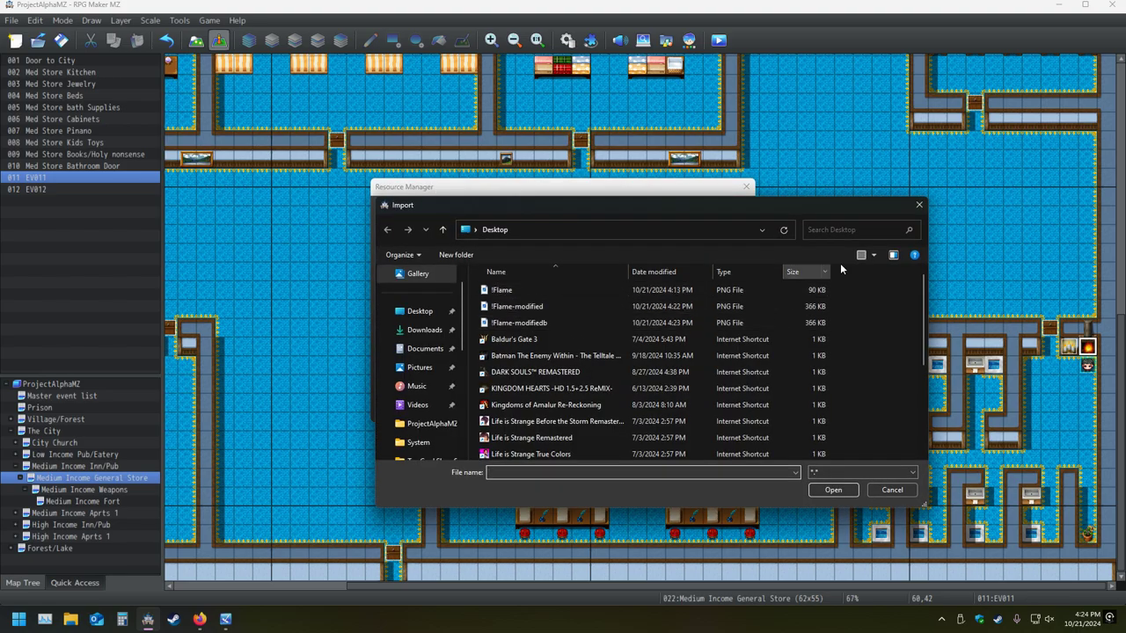
left_click(919, 205)
left_click(704, 403)
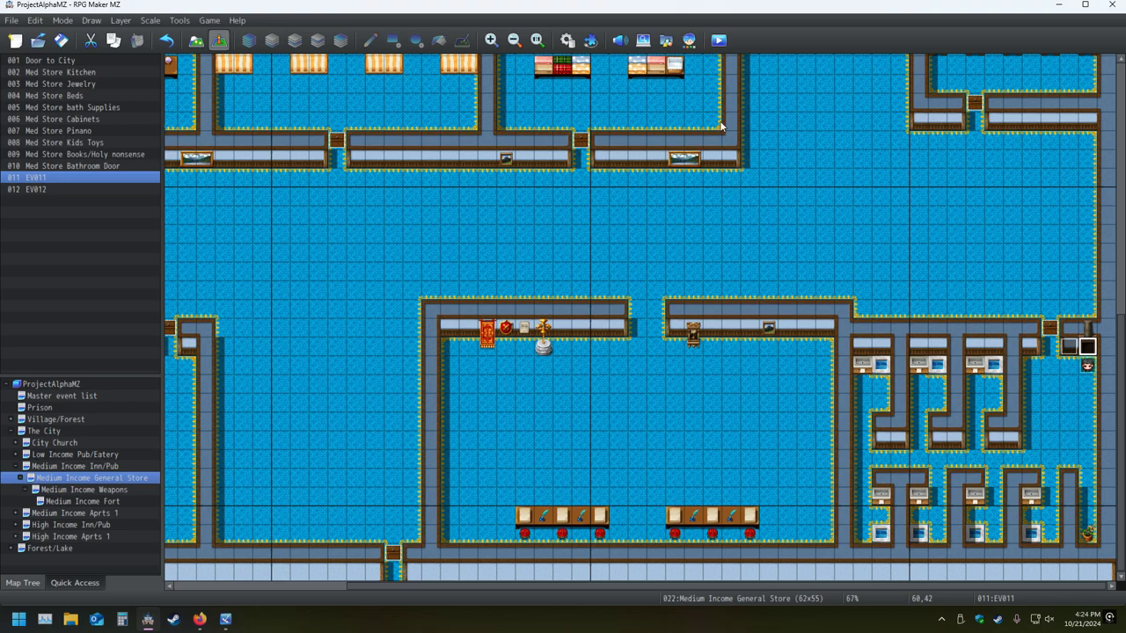
Reopen the ProjectAlphaMZ project from its game project file
left_click(665, 40)
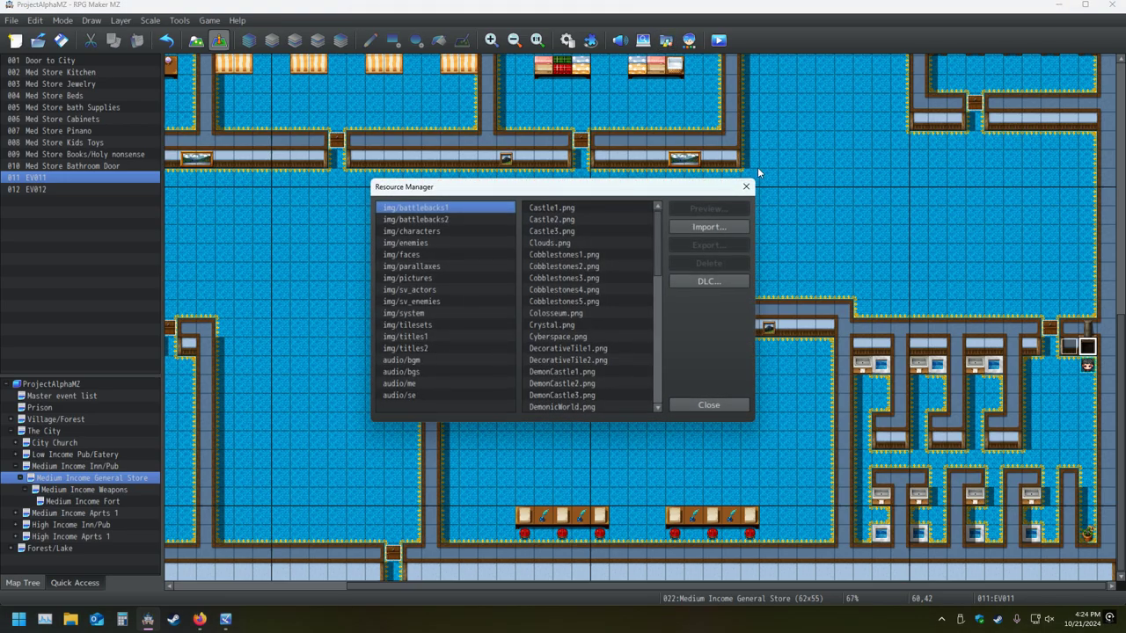
left_click(745, 186)
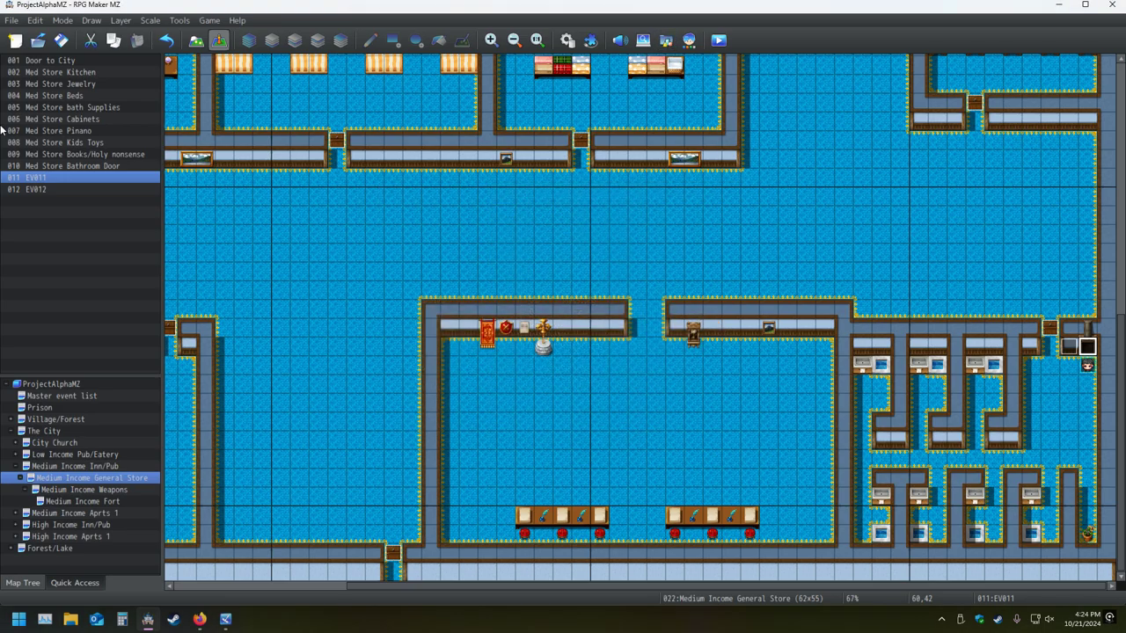
left_click(37, 39)
scroll(123, 236, "down", 1)
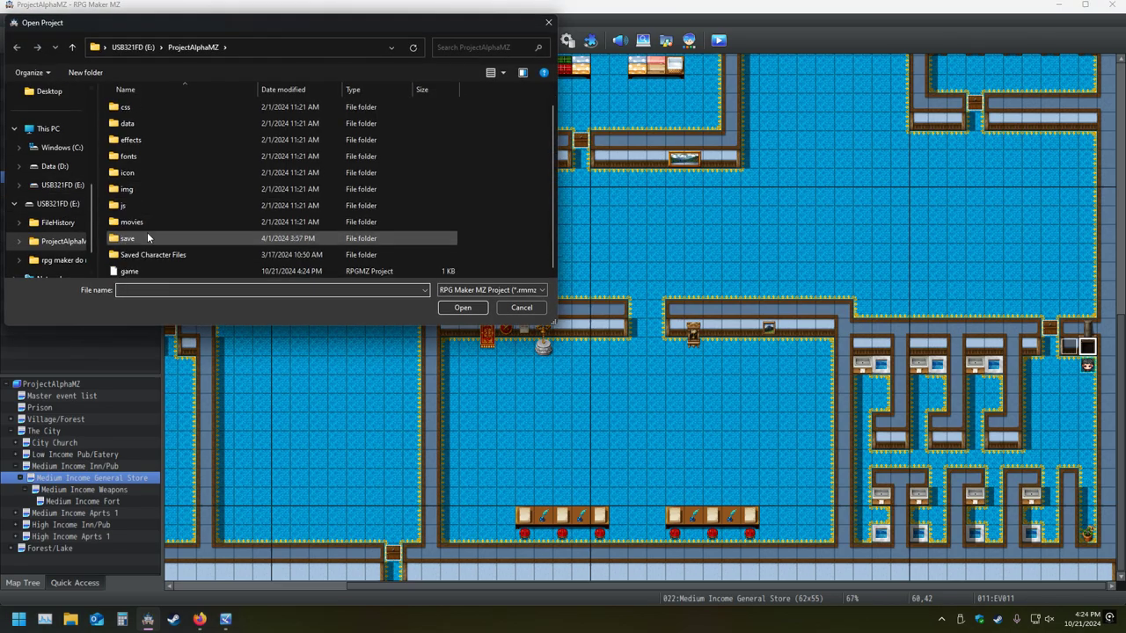
double_click(134, 271)
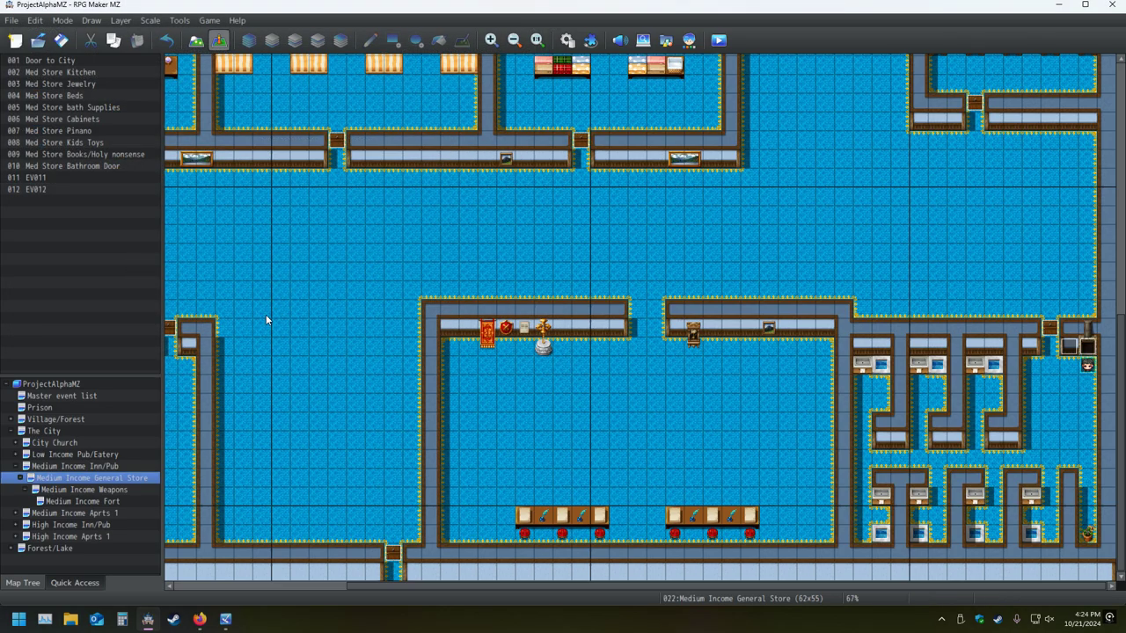
Minimize the editor and browser, close the running playtest and launch RPG Maker MZ again from the desktop
left_click(1060, 5)
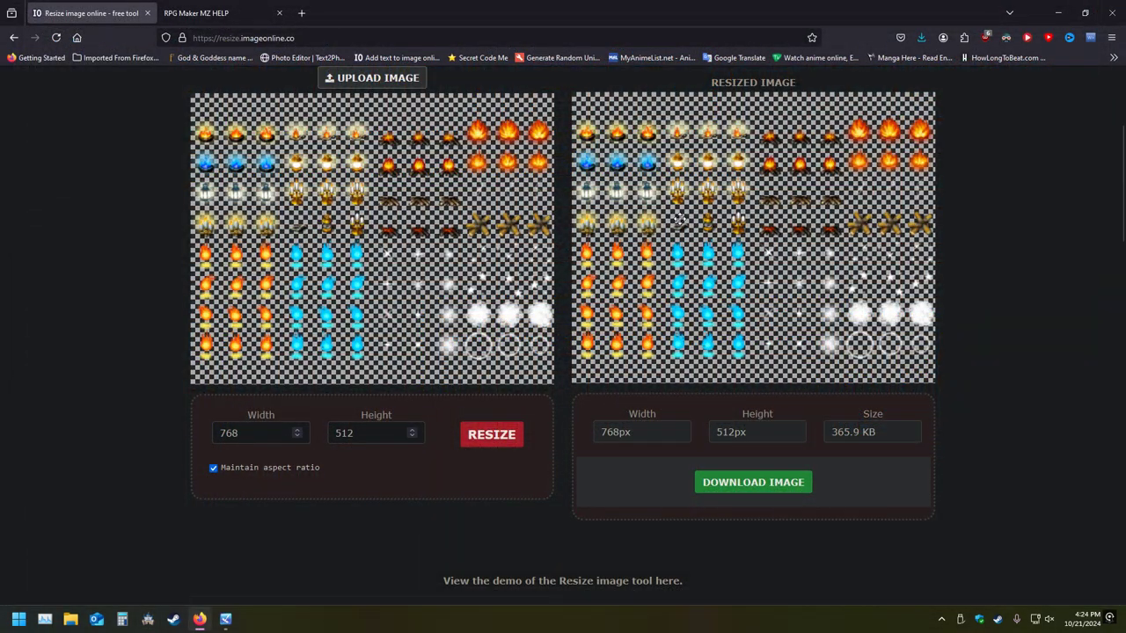
left_click(1067, 13)
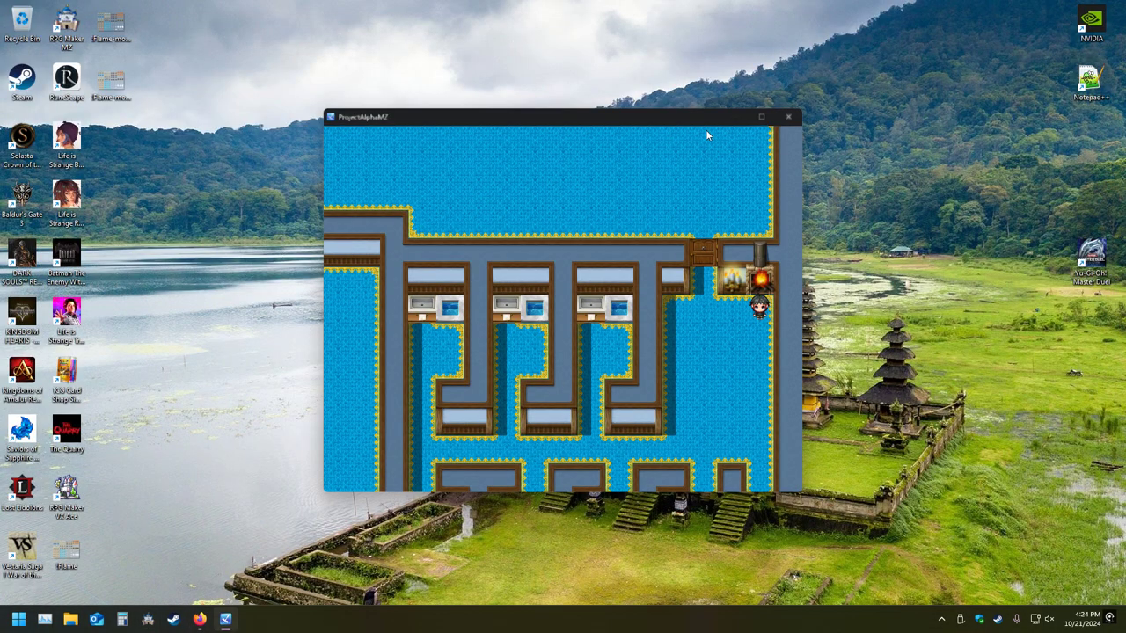
left_click(789, 118)
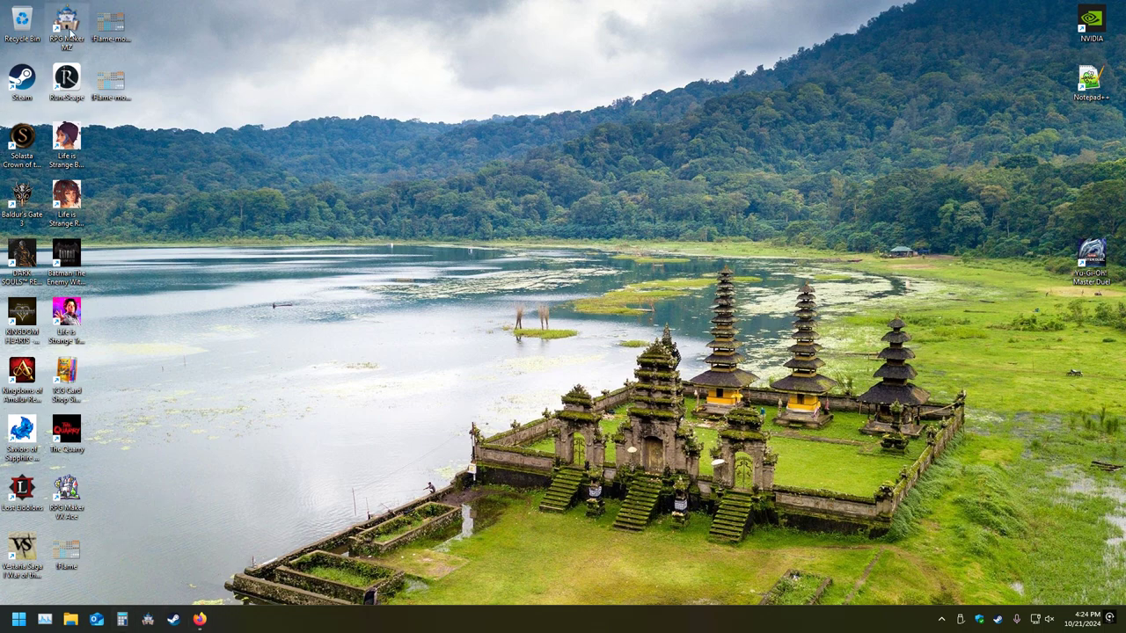
double_click(70, 32)
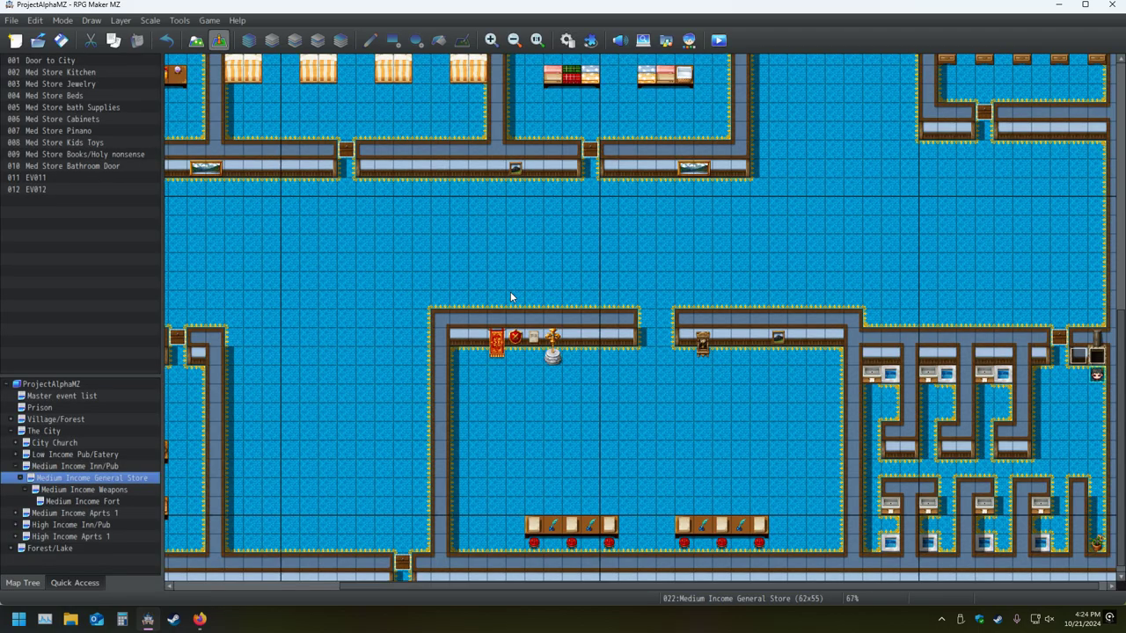
Import !Flame-modifiedb from the Desktop into the project's img/characters resources and close the Resource Manager
left_click(666, 39)
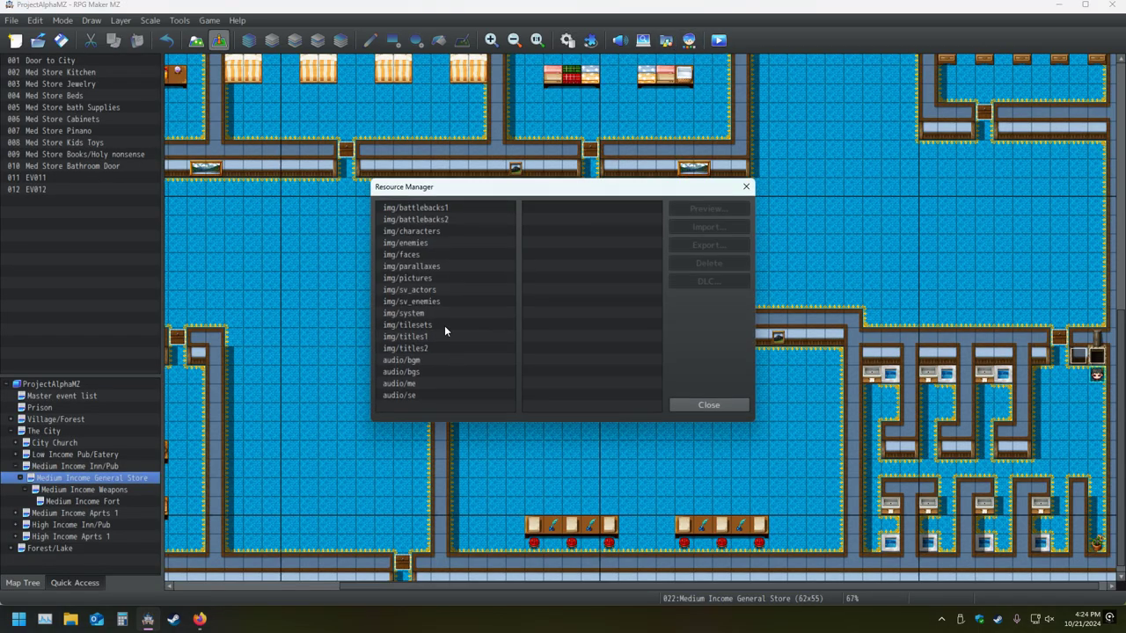
left_click(432, 232)
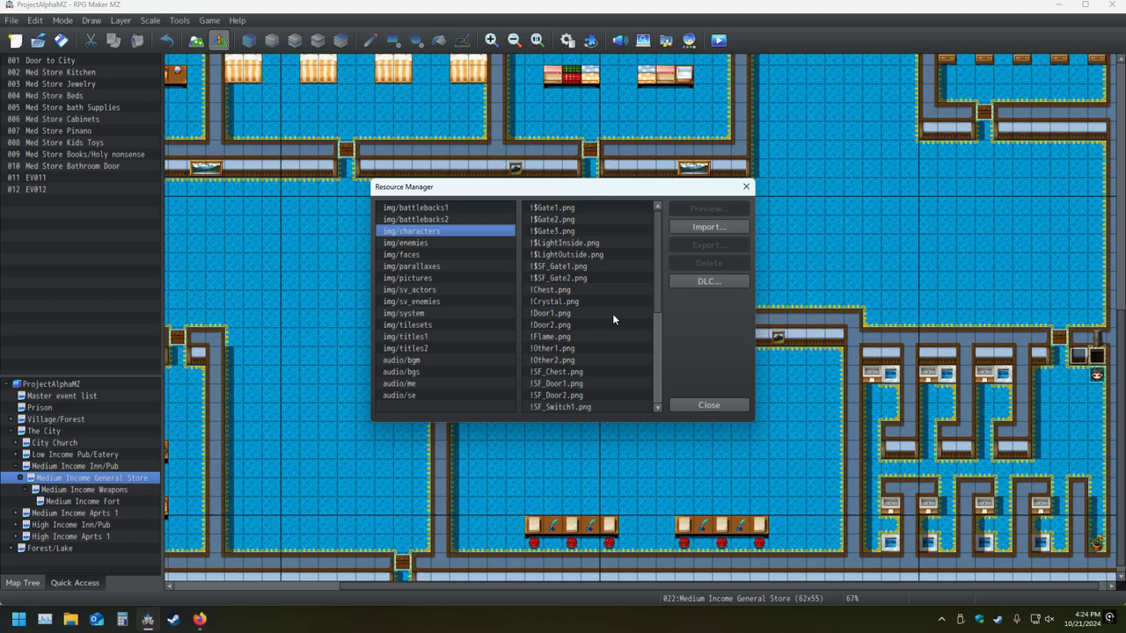
left_click(556, 338)
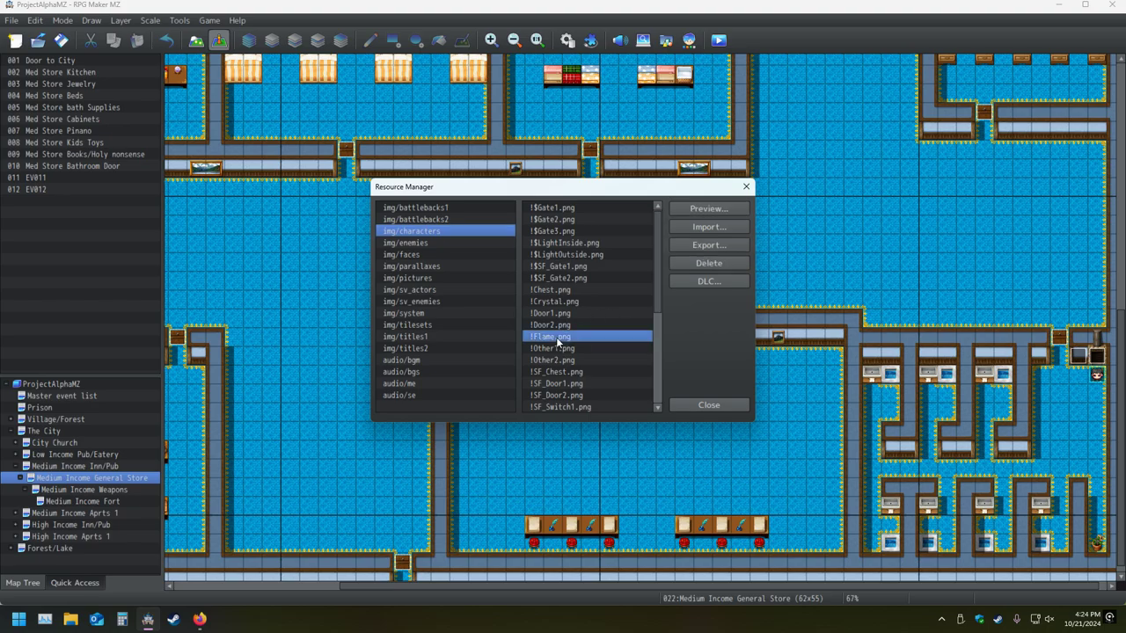
left_click(709, 227)
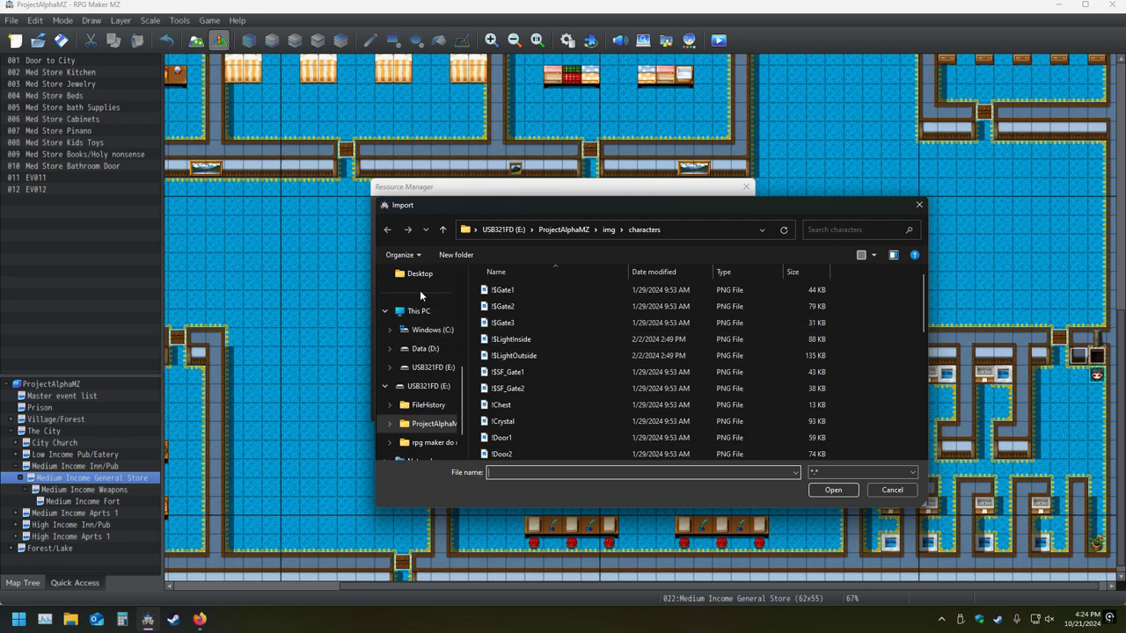
left_click(421, 334)
left_click(510, 326)
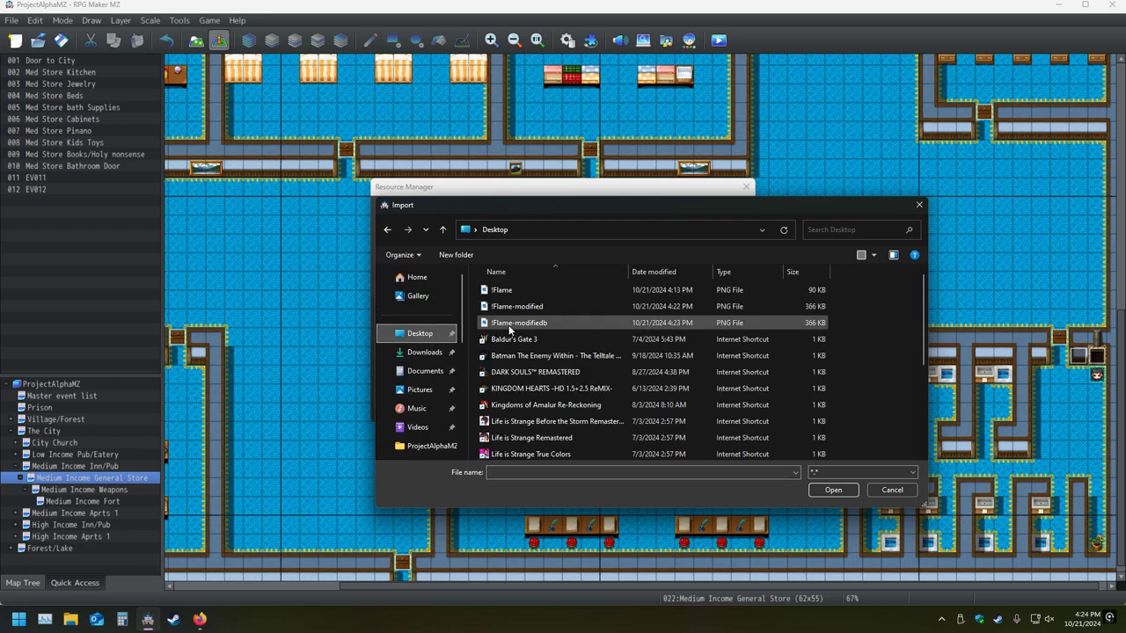
double_click(512, 324)
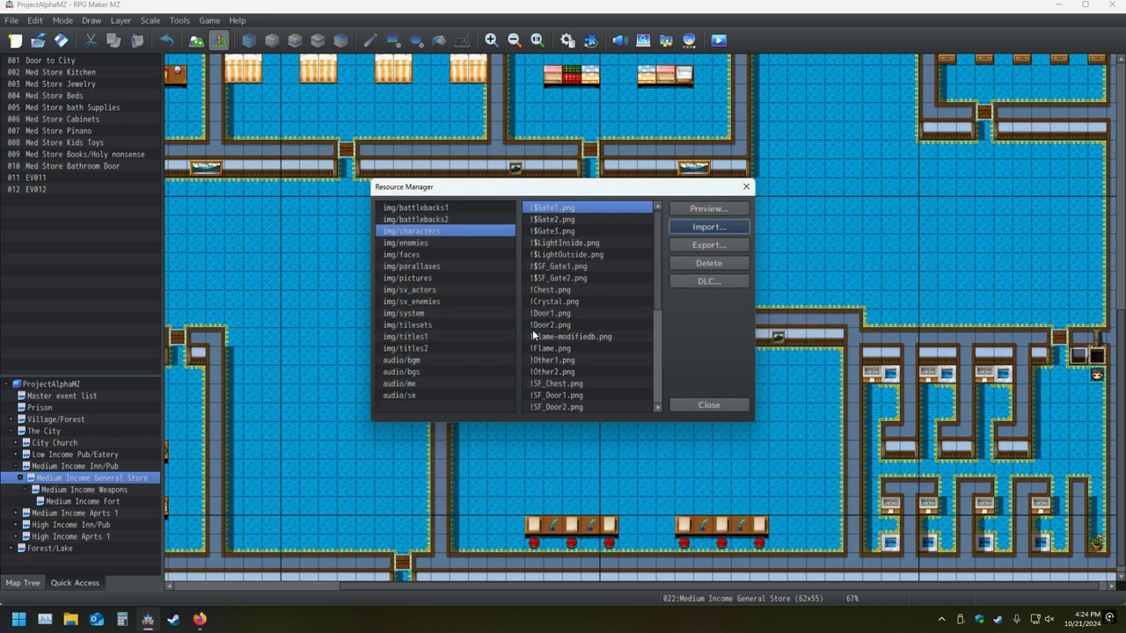
left_click(708, 405)
Set the image of event EV011 on the fireplace to the burning campfire from the !Flame-modifiedb sheet
double_click(1097, 355)
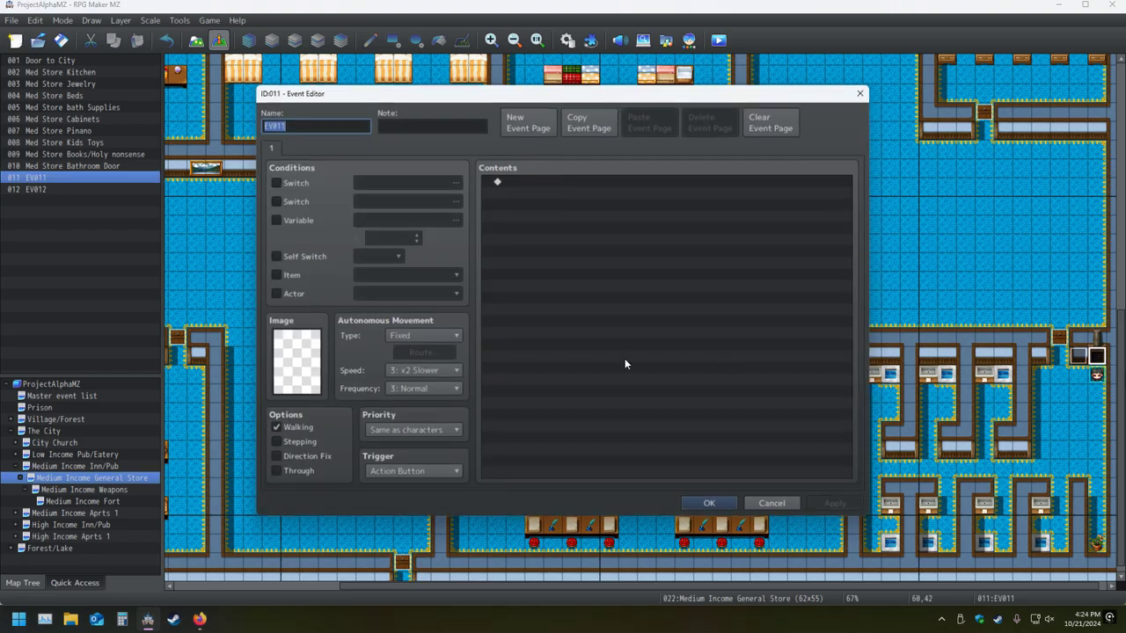
double_click(297, 365)
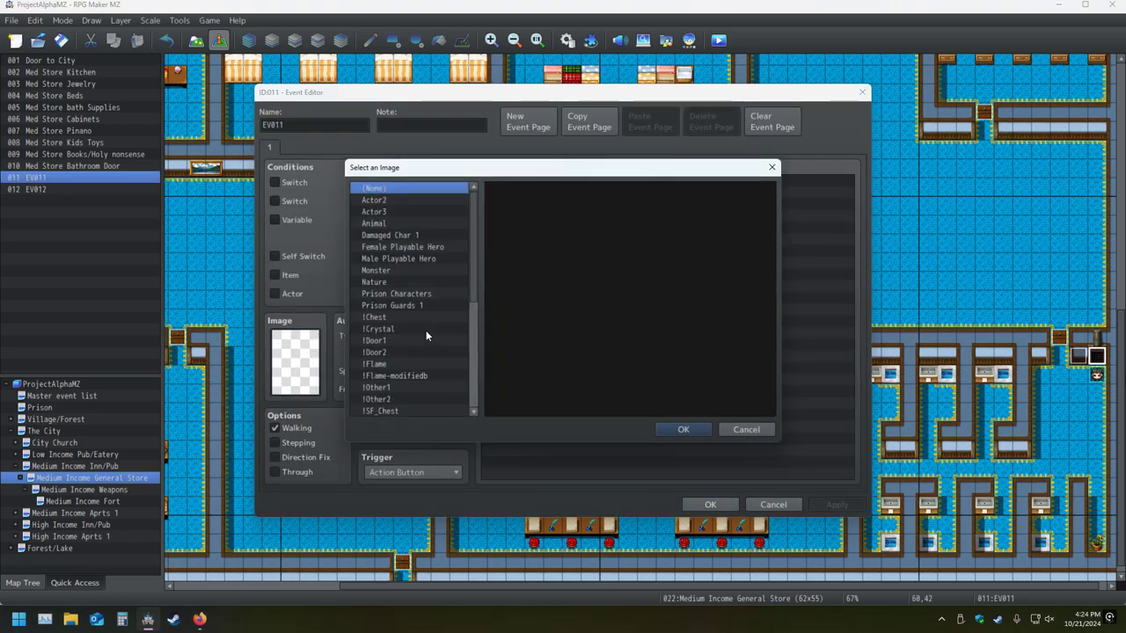
scroll(412, 351, "down", 1)
left_click(412, 367)
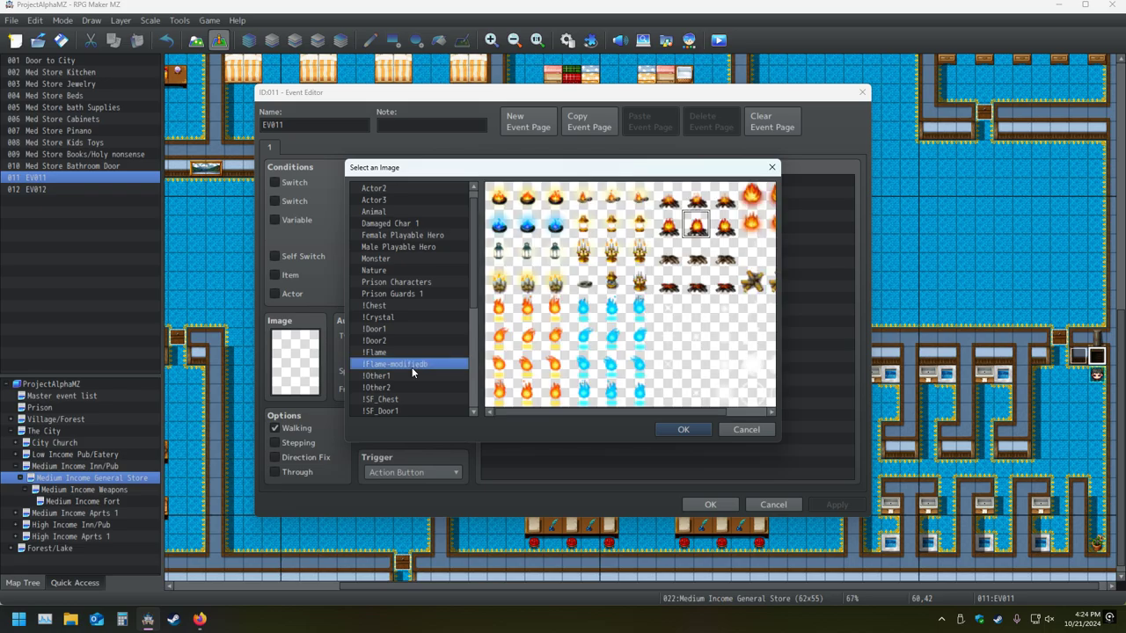
key("Return")
left_click(709, 504)
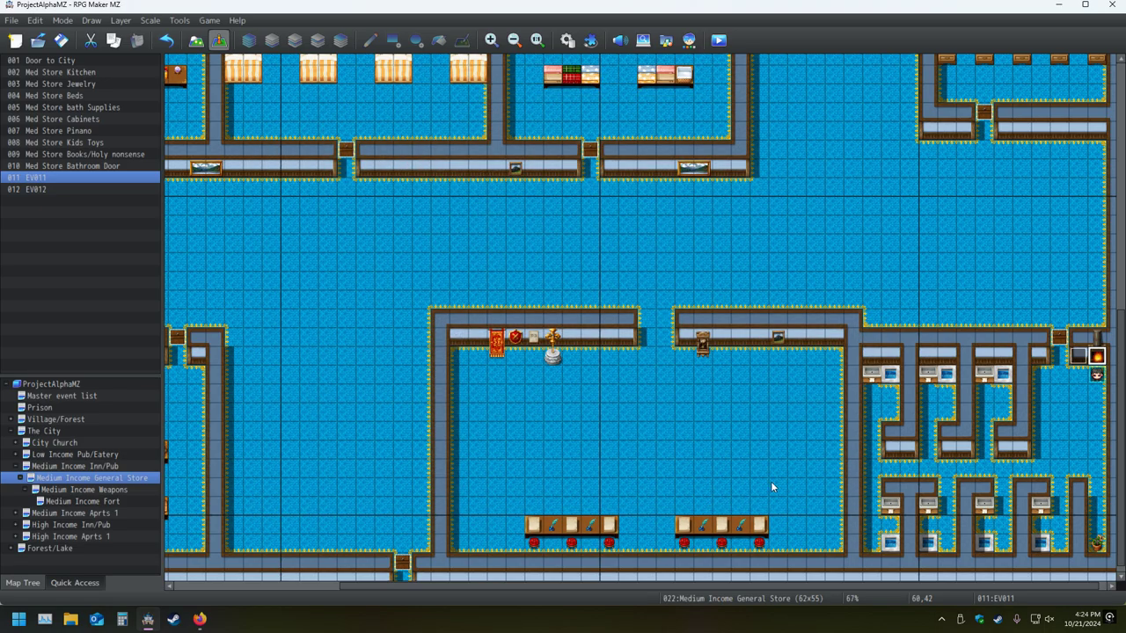
Save the changes and playtest the game to check the resized fireplace flame, closing the playtest window when done
left_click(718, 40)
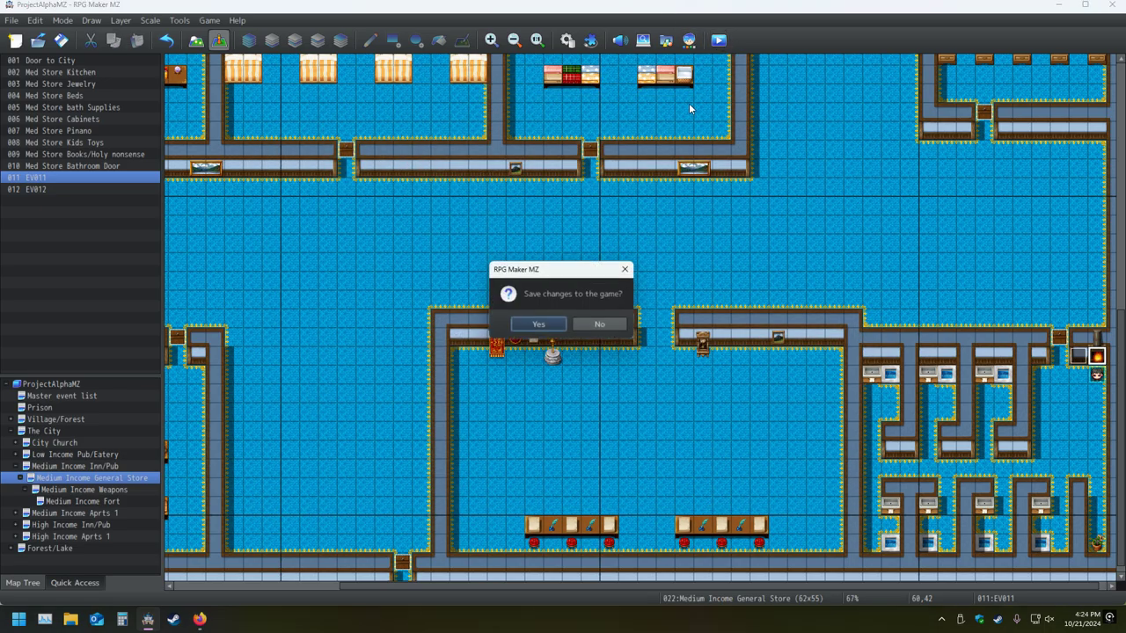
left_click(544, 326)
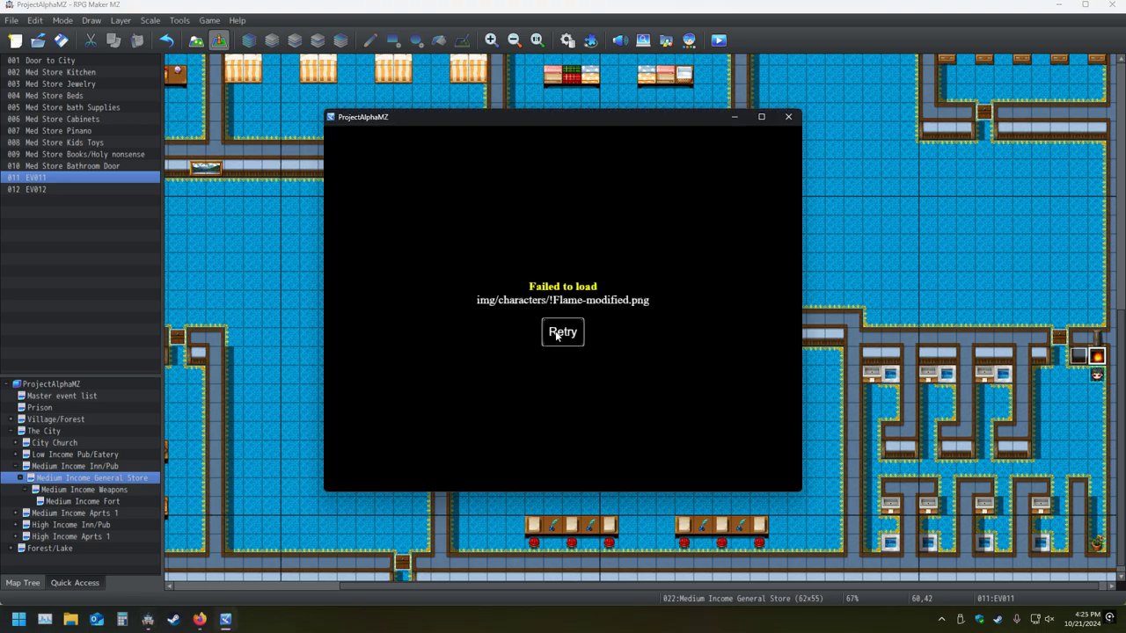
left_click(788, 116)
Set the image of event EV012 beside the fireplace to the lit candles in the fourth row of the !Flame-modifiedb sheet
double_click(1087, 370)
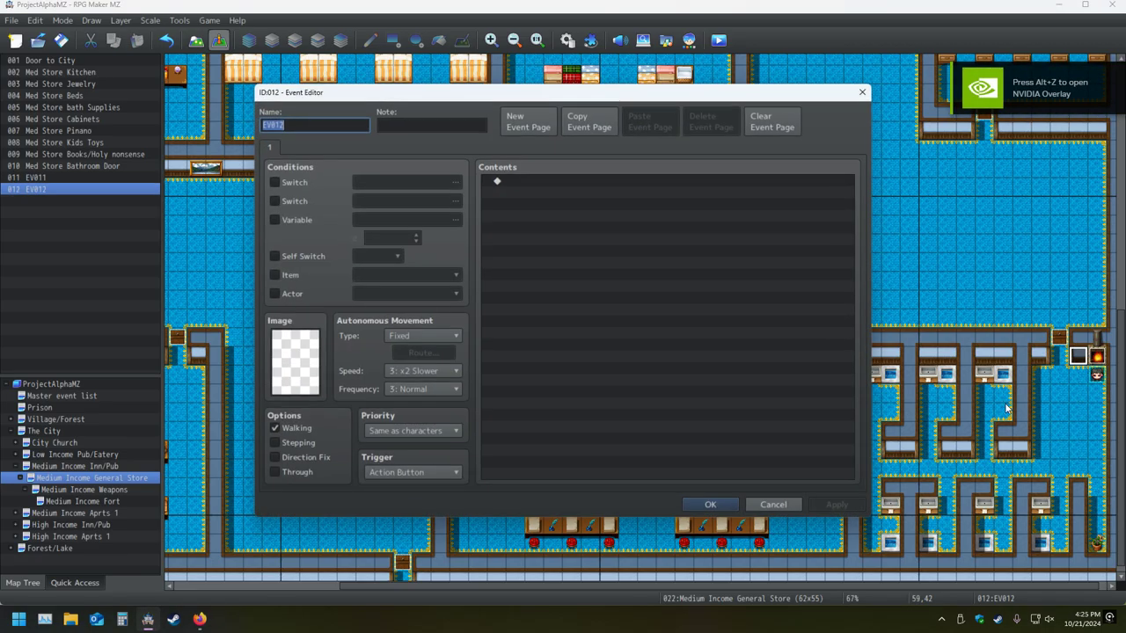
double_click(303, 369)
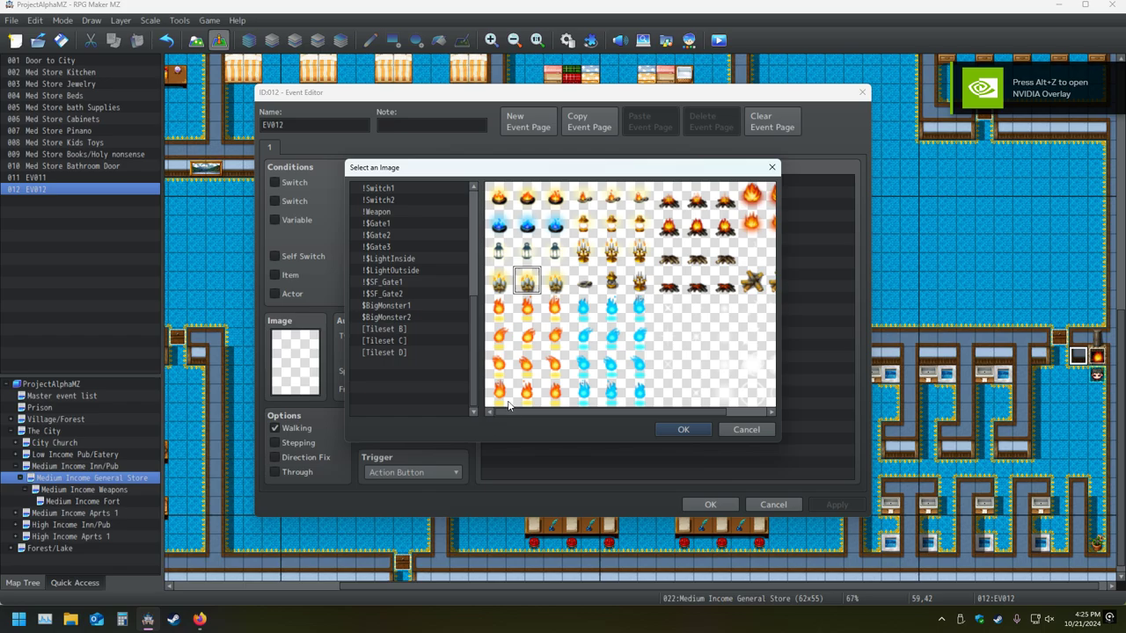
double_click(527, 281)
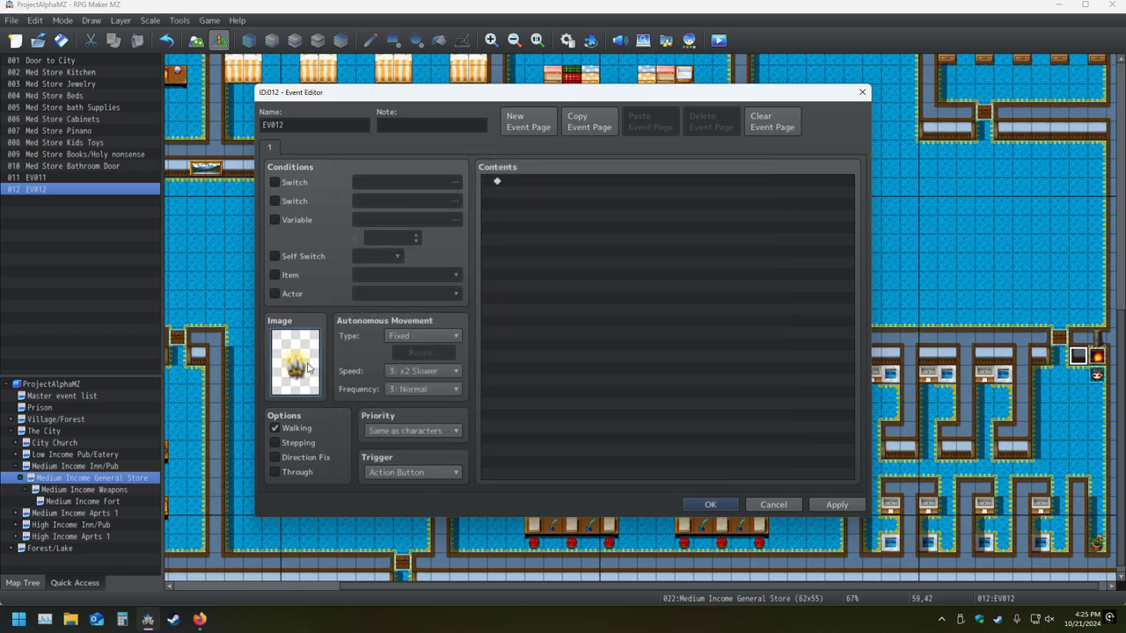
double_click(303, 368)
double_click(521, 283)
left_click(712, 504)
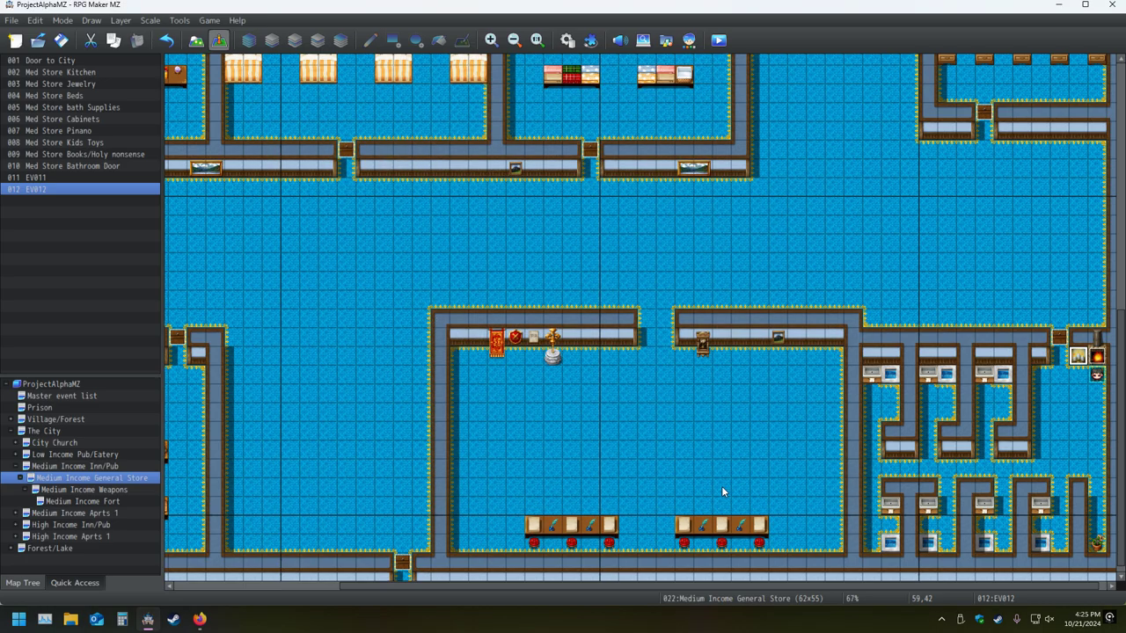
Save the game, playtest it to compare the resized candles and campfire in the store, and close the playtest
left_click(718, 40)
left_click(551, 325)
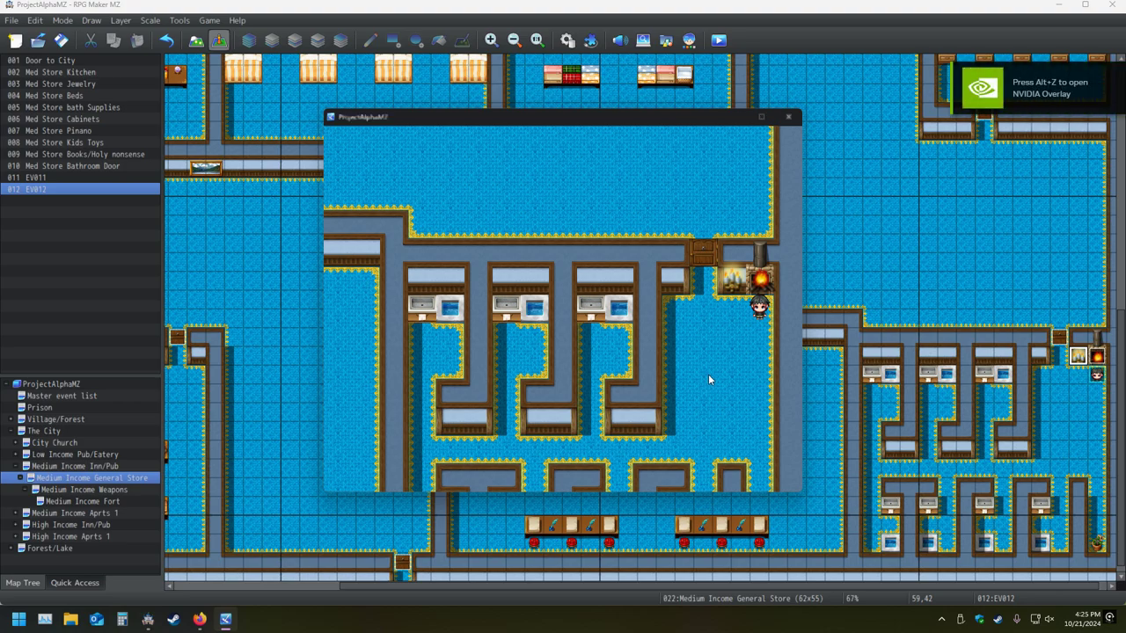
left_click(797, 122)
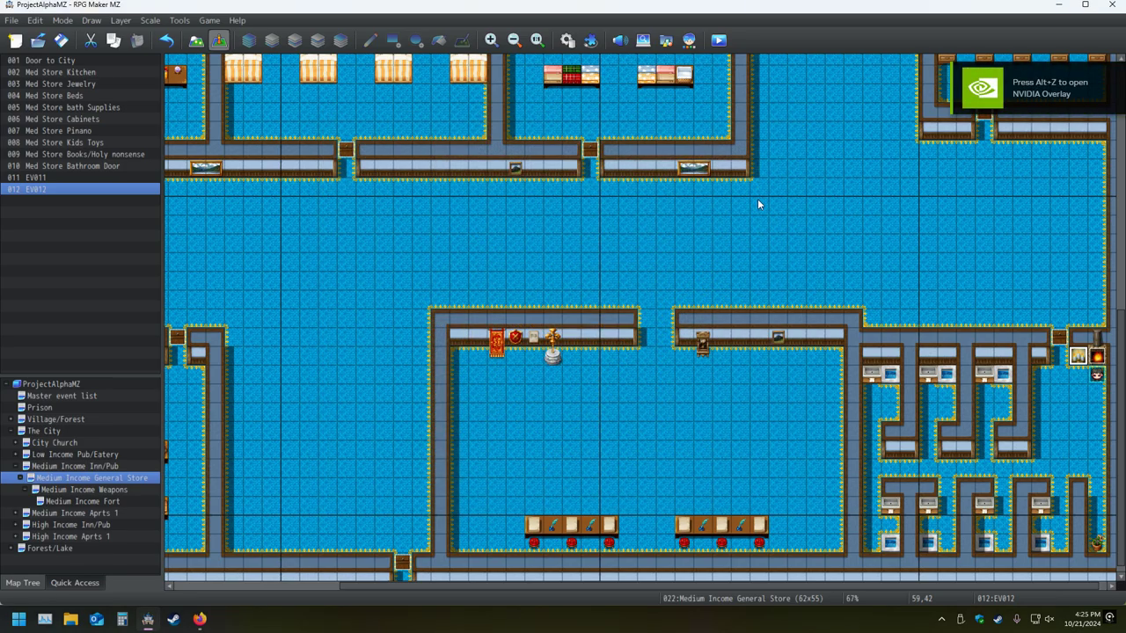
Delete the flame events EV012 and EV011 from the Medium Income General Store map
key("Delete")
left_click(1096, 355)
key("Delete")
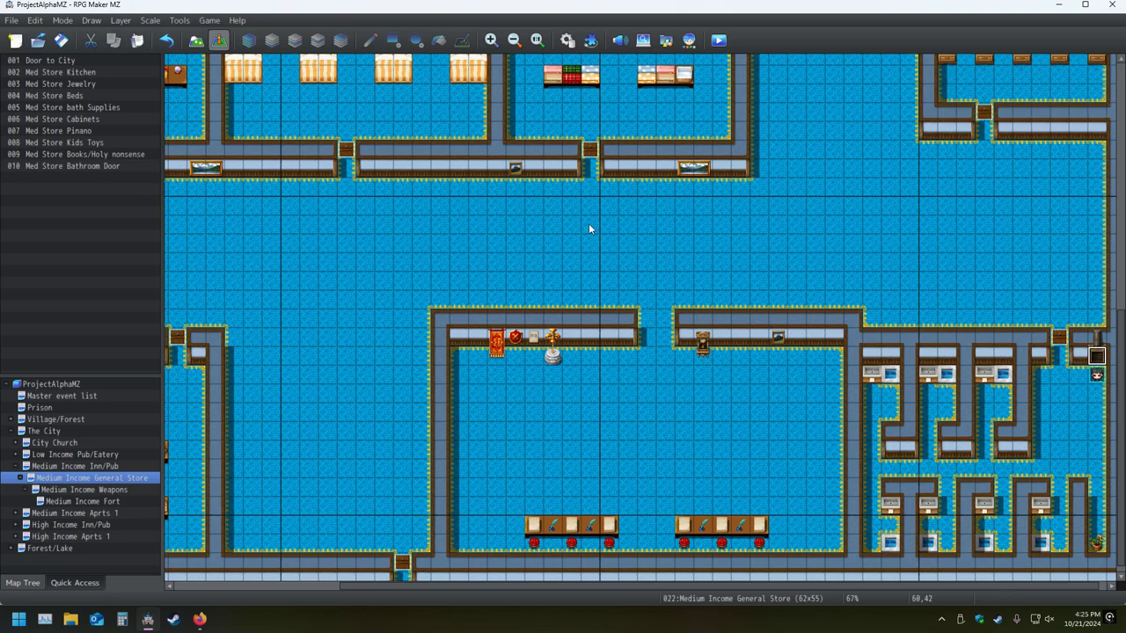
Delete !Flame-modifiedb.png from the project's img/characters resources
left_click(665, 40)
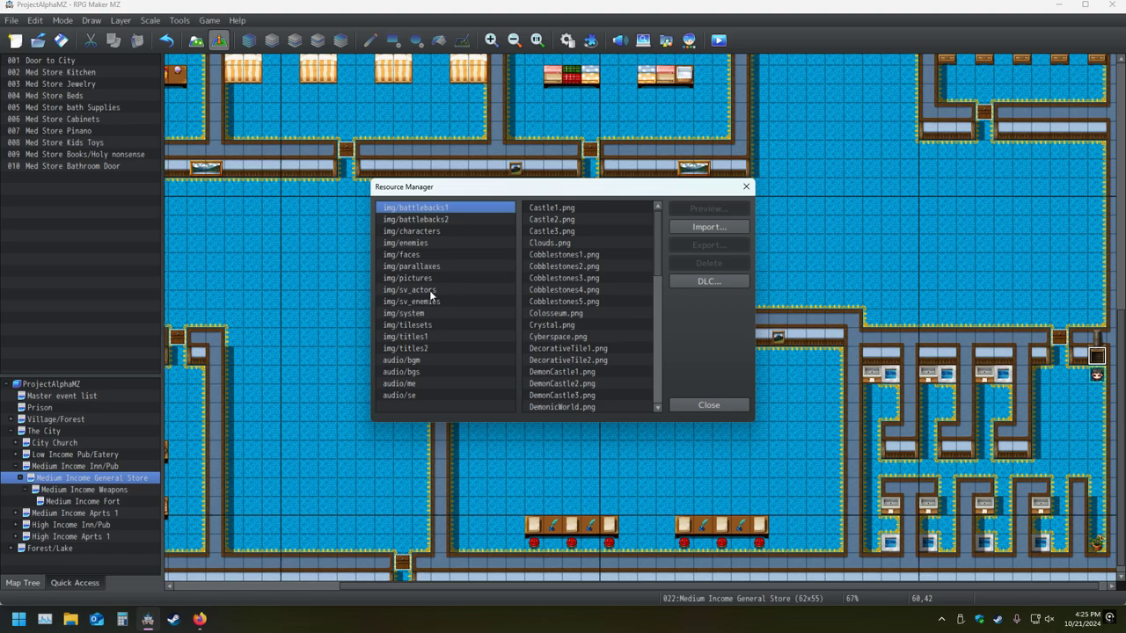
left_click(425, 230)
left_click(570, 336)
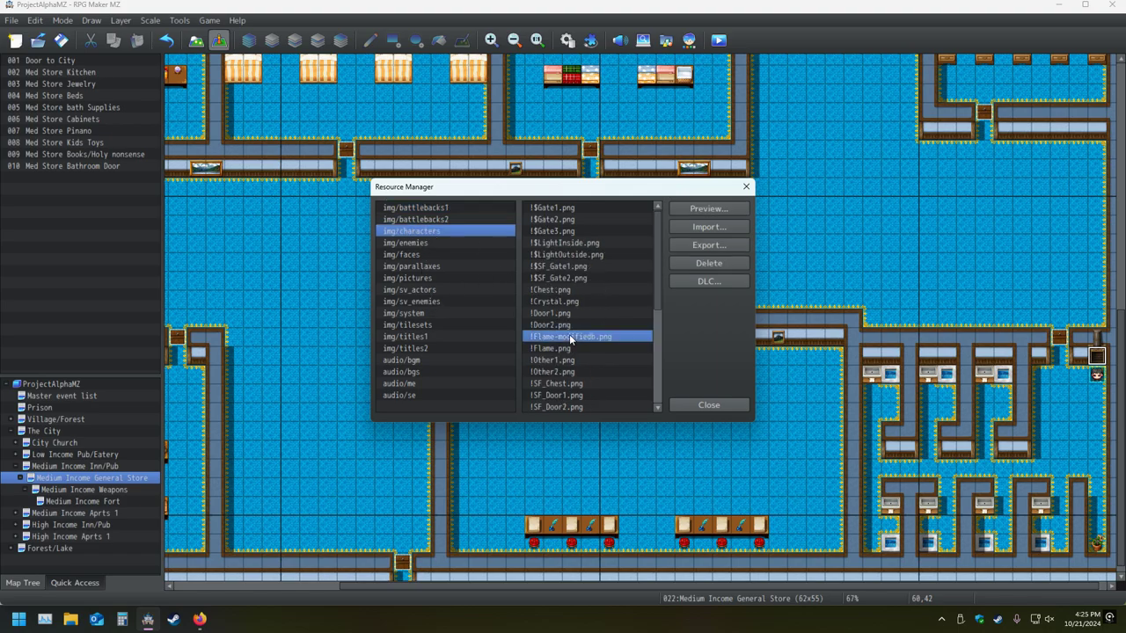
left_click(741, 264)
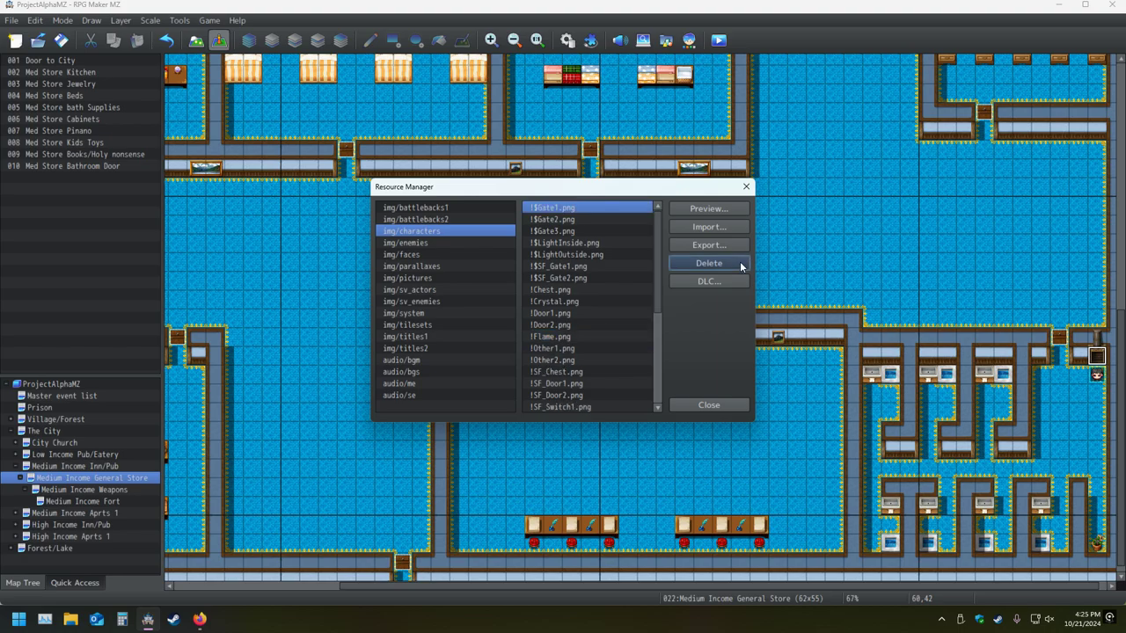
Preview !Flame.png in the character resources, then close the preview and the Resource Manager
left_click(571, 336)
left_click(712, 209)
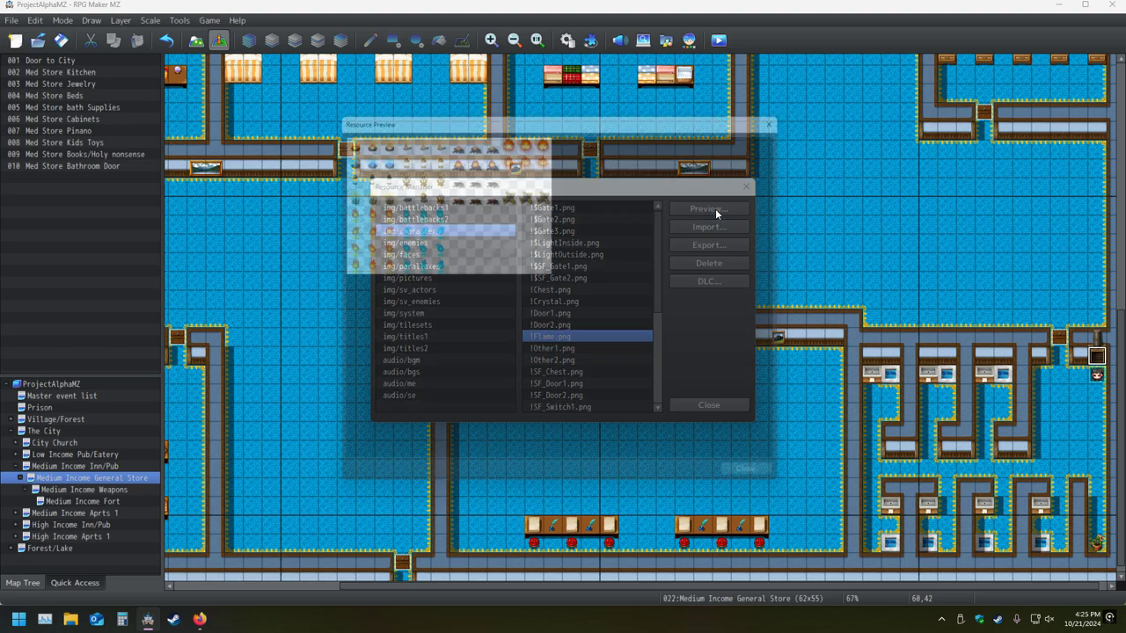
left_click(766, 488)
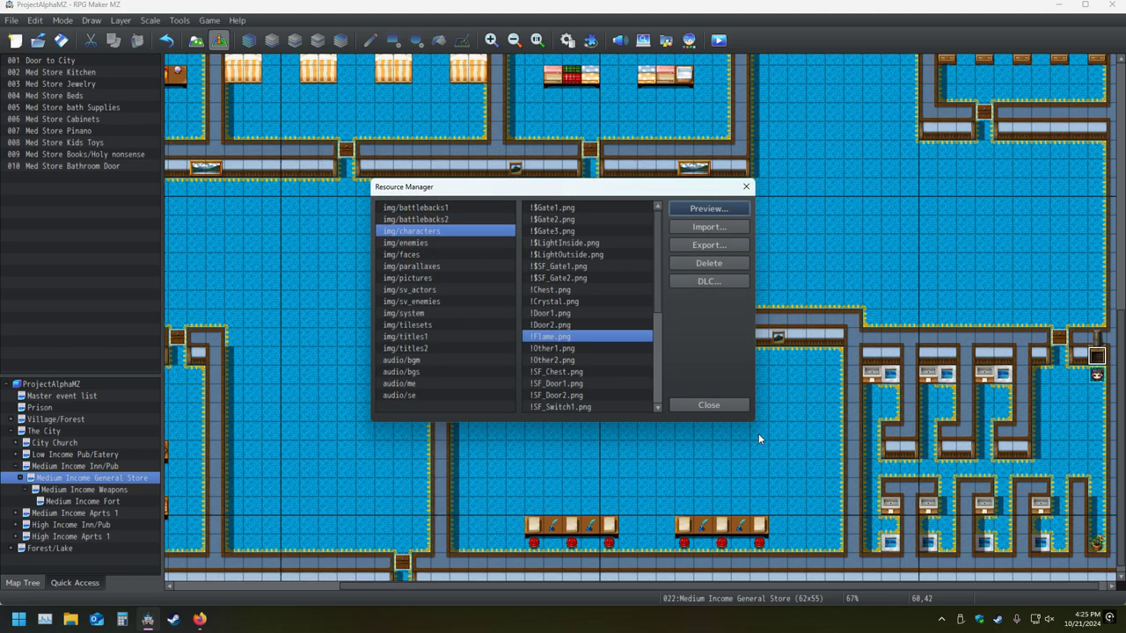
left_click(723, 408)
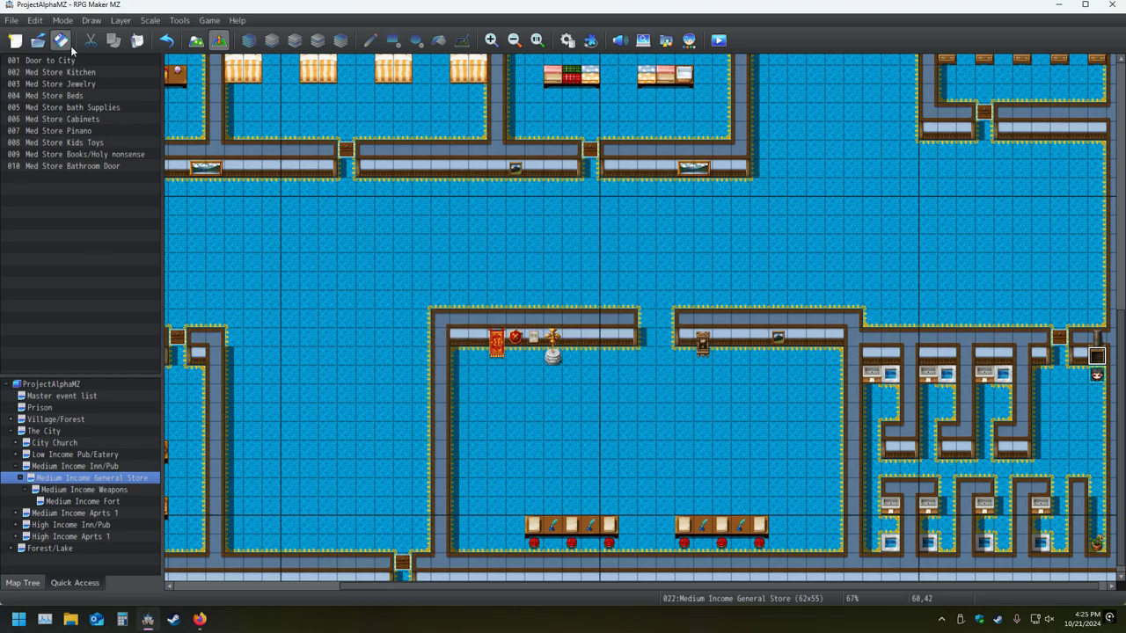
Minimize the editor and delete the !Flame-modified, !Flame-modifiedb and !Flame images from the Windows desktop
left_click(1059, 6)
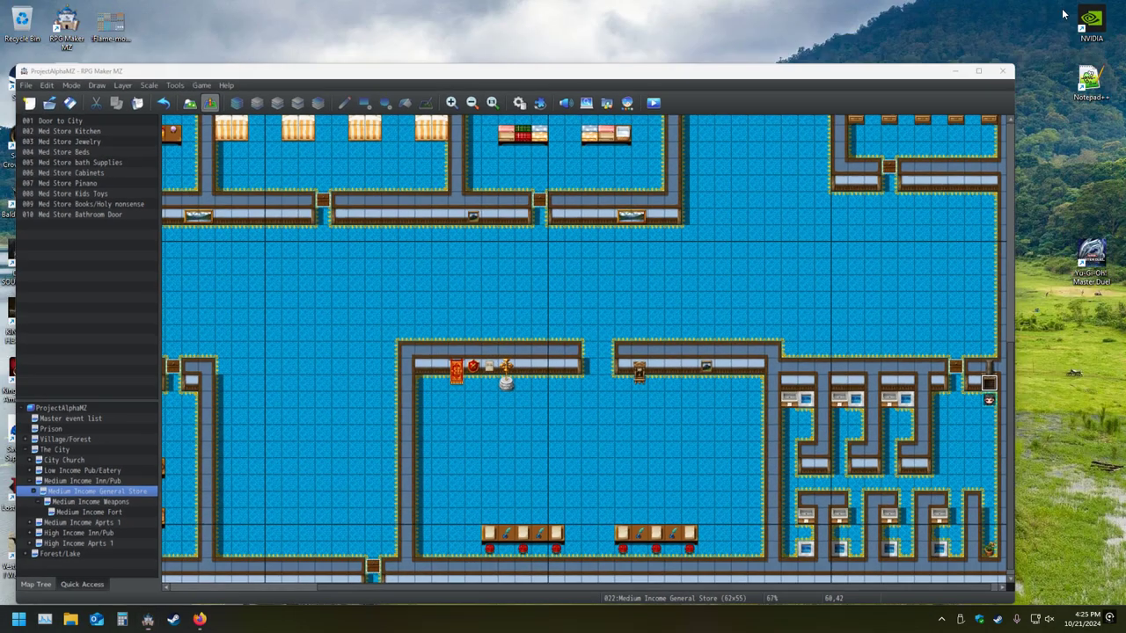
left_click_drag(186, 16, 108, 91)
right_click(109, 88)
left_click(216, 118)
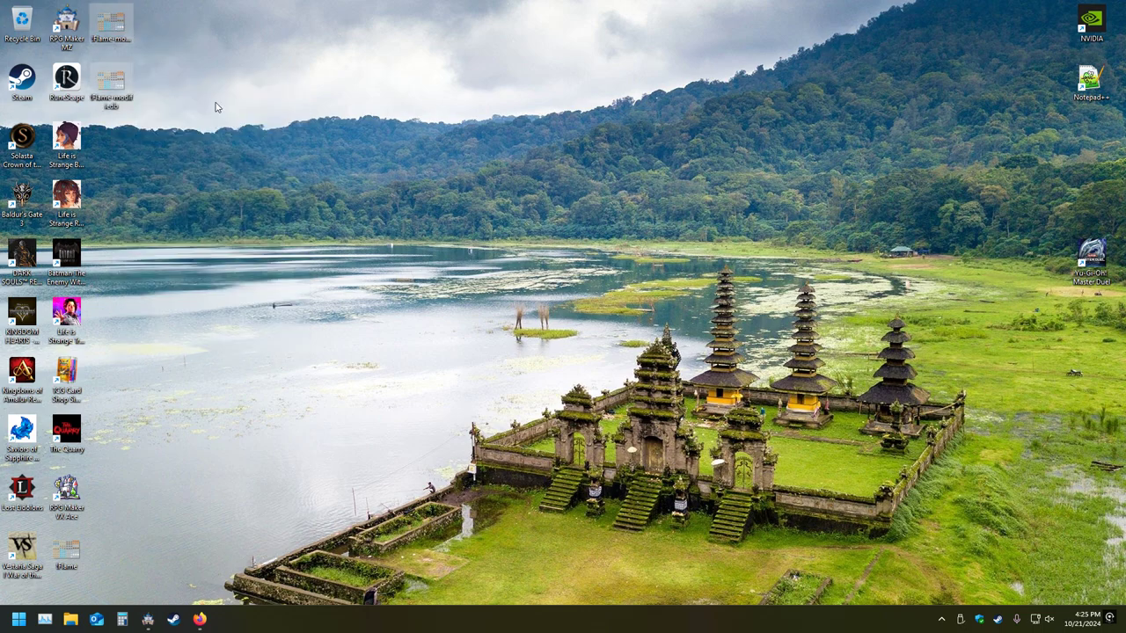
right_click(89, 552)
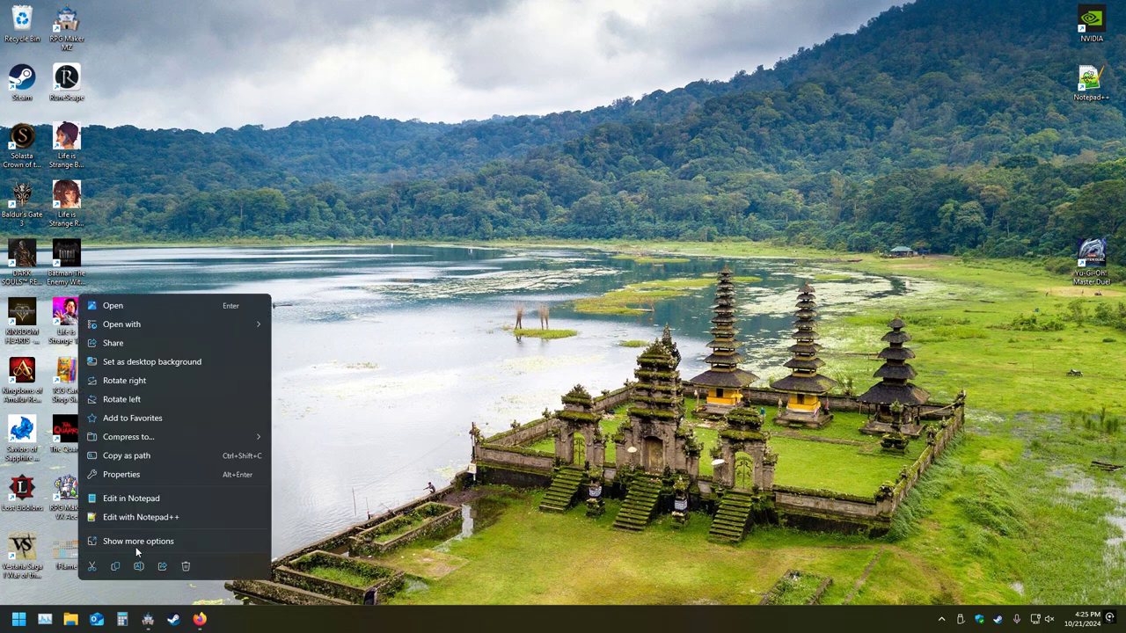
left_click(187, 567)
Empty the Recycle Bin and confirm the permanent deletion of its items
right_click(18, 23)
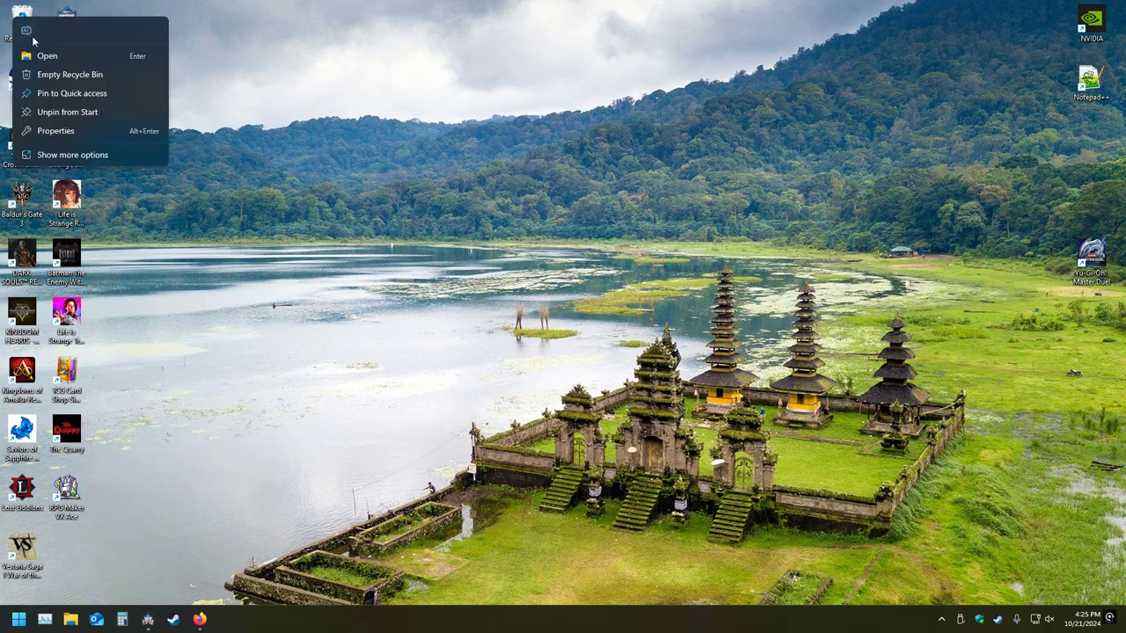
left_click(69, 73)
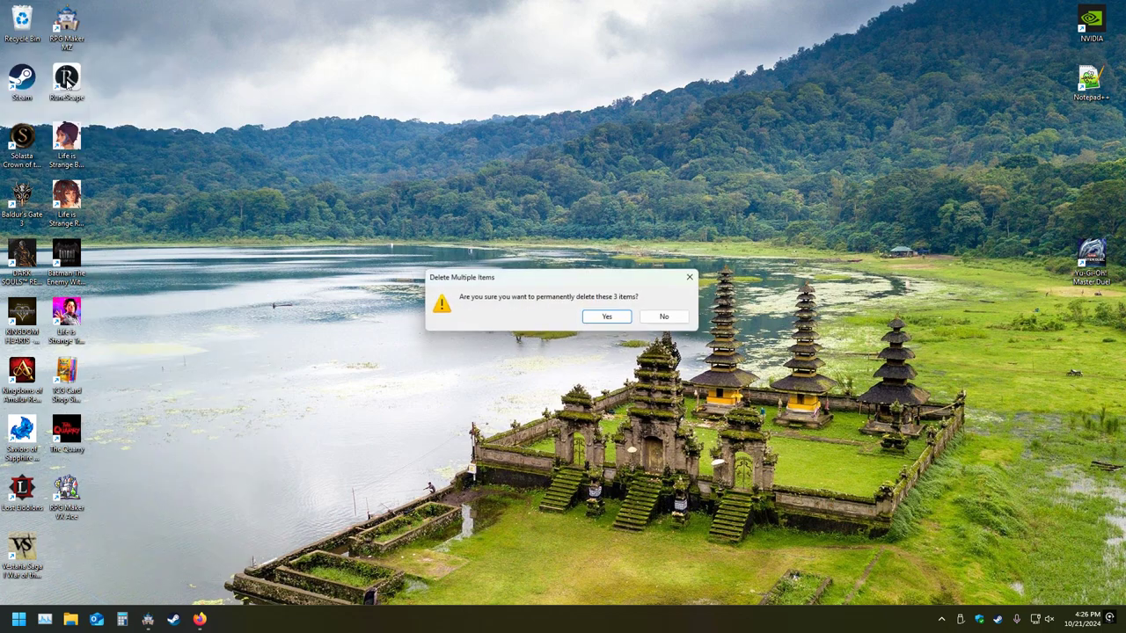
left_click(604, 316)
Restore the RPG Maker MZ editor and create a fireplace event at 60,42 using the campfire graphic from the !Flame sheet
left_click(147, 619)
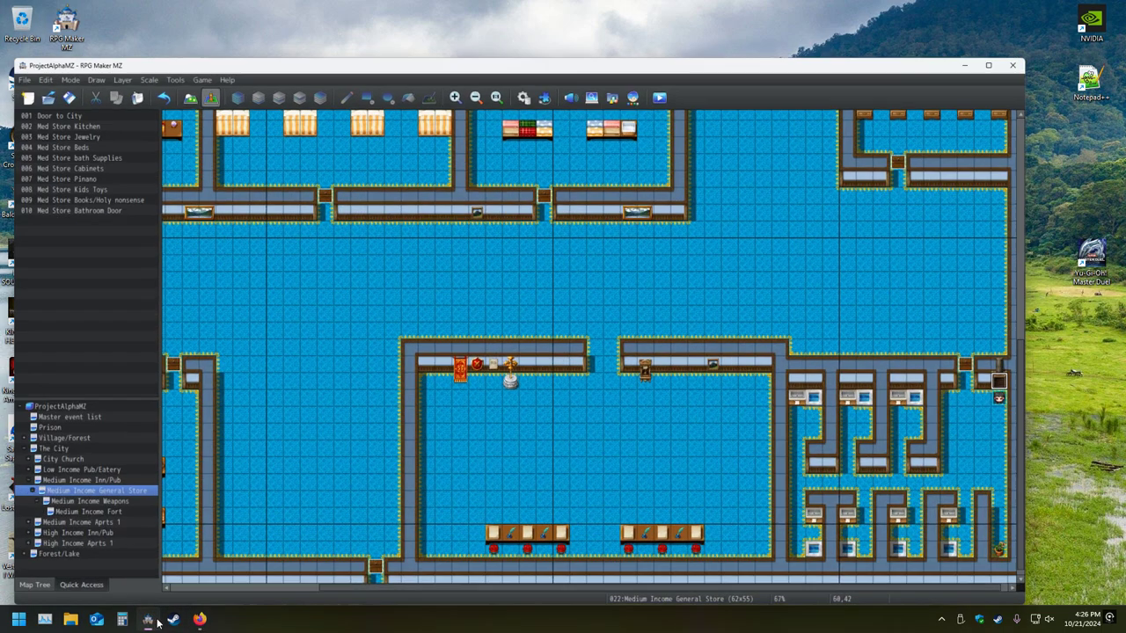
double_click(1092, 353)
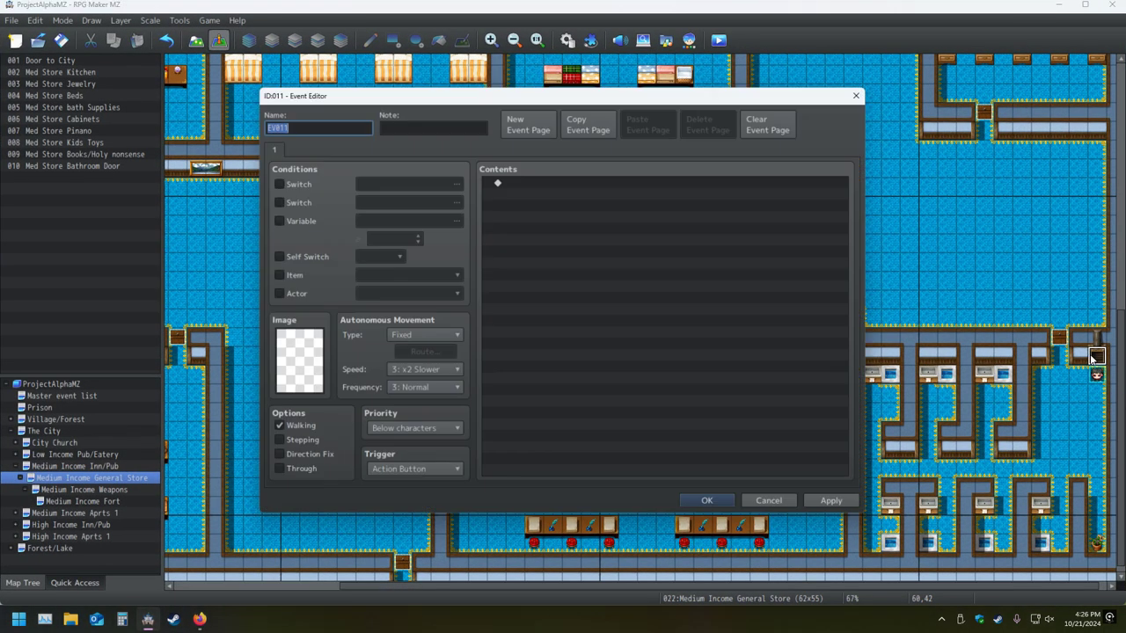
double_click(296, 362)
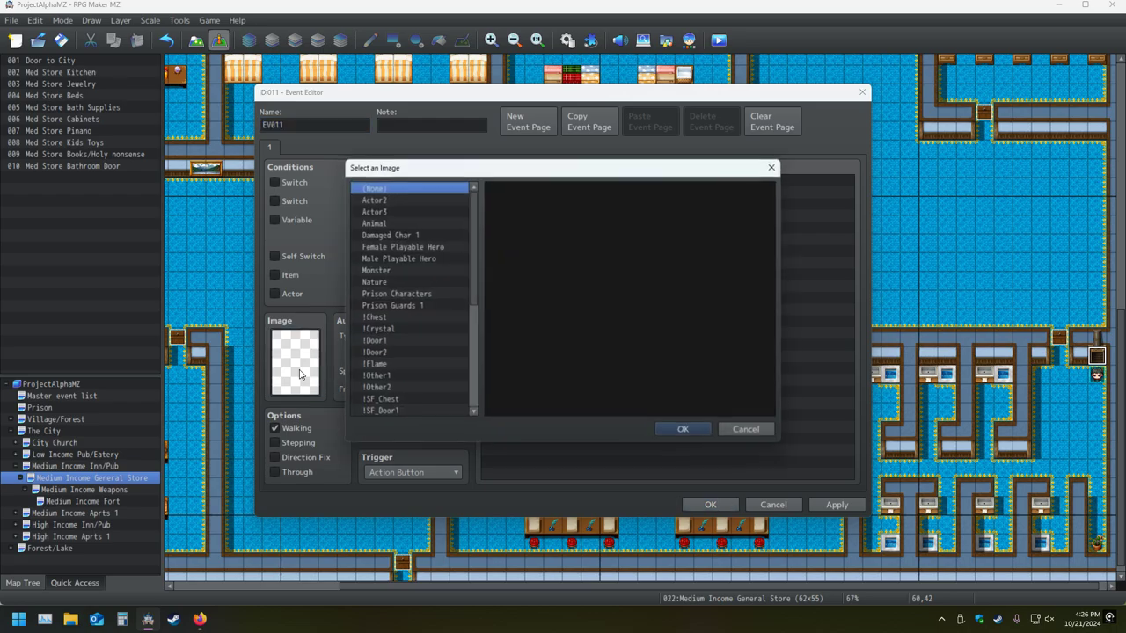
left_click(400, 363)
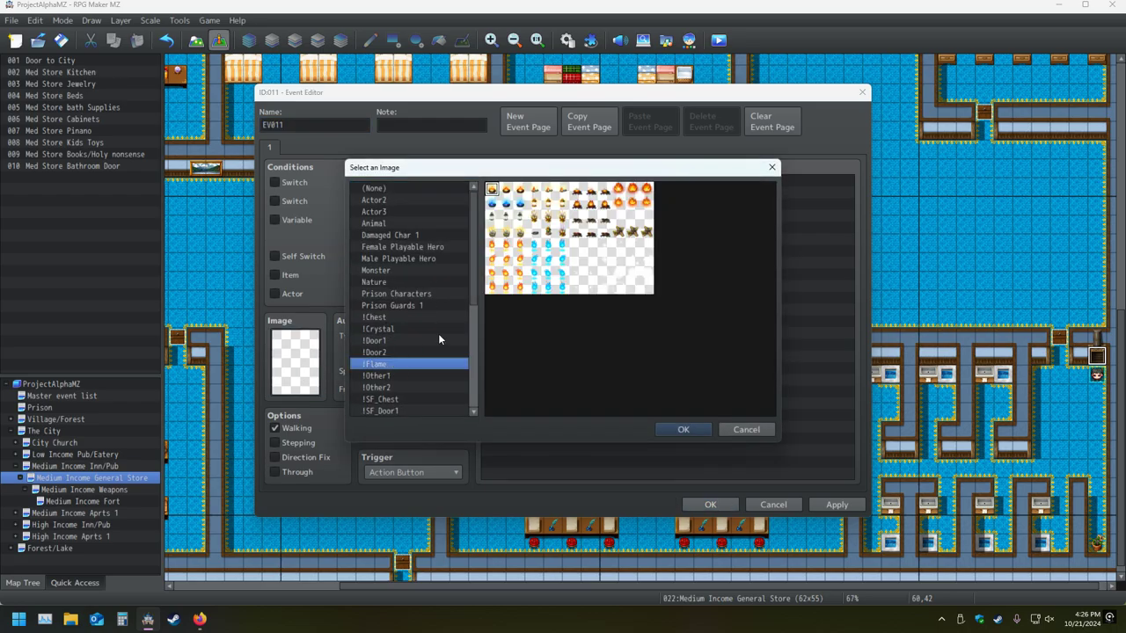
double_click(609, 232)
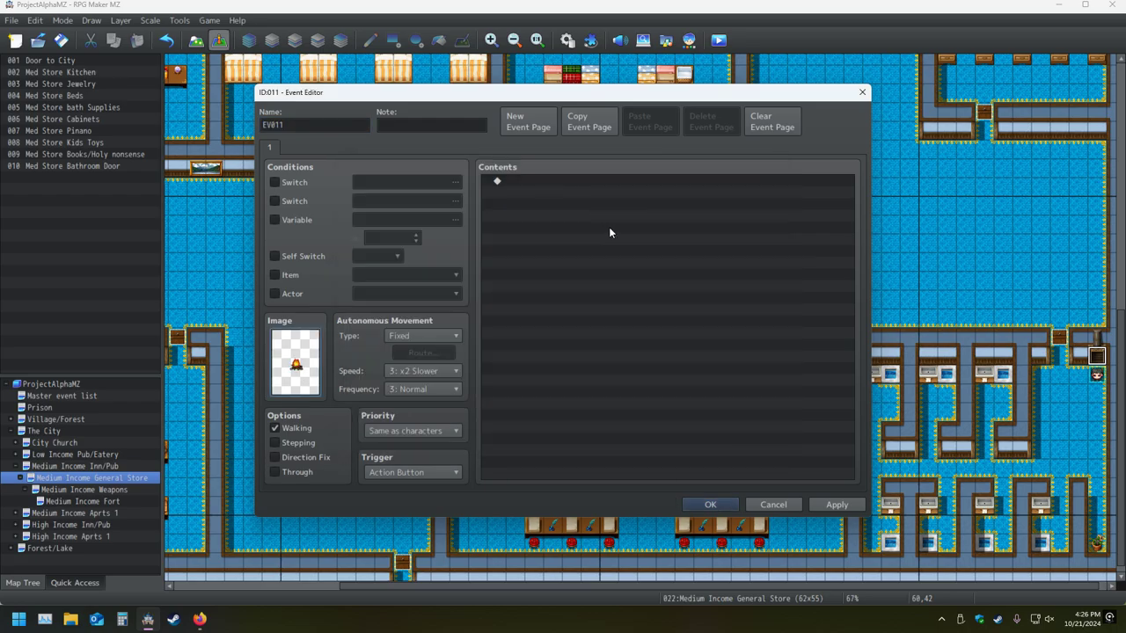
left_click(710, 504)
Save the game changes and playtest the fireplace flame, opening and closing the in-game menu before ending the playtest
left_click(719, 40)
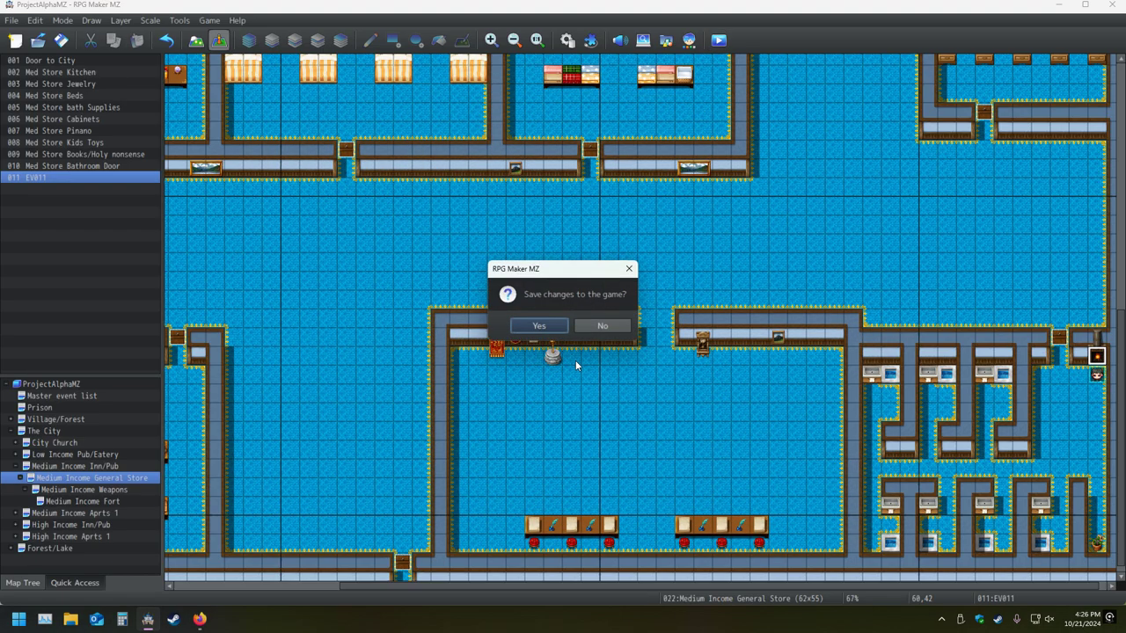
left_click(540, 327)
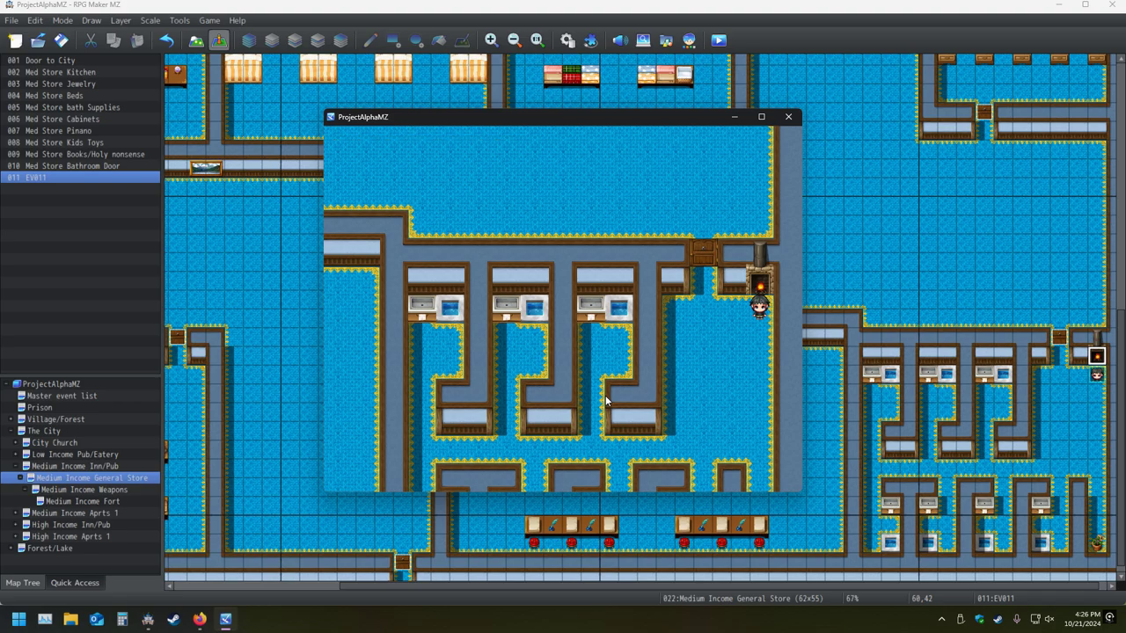
key("Escape")
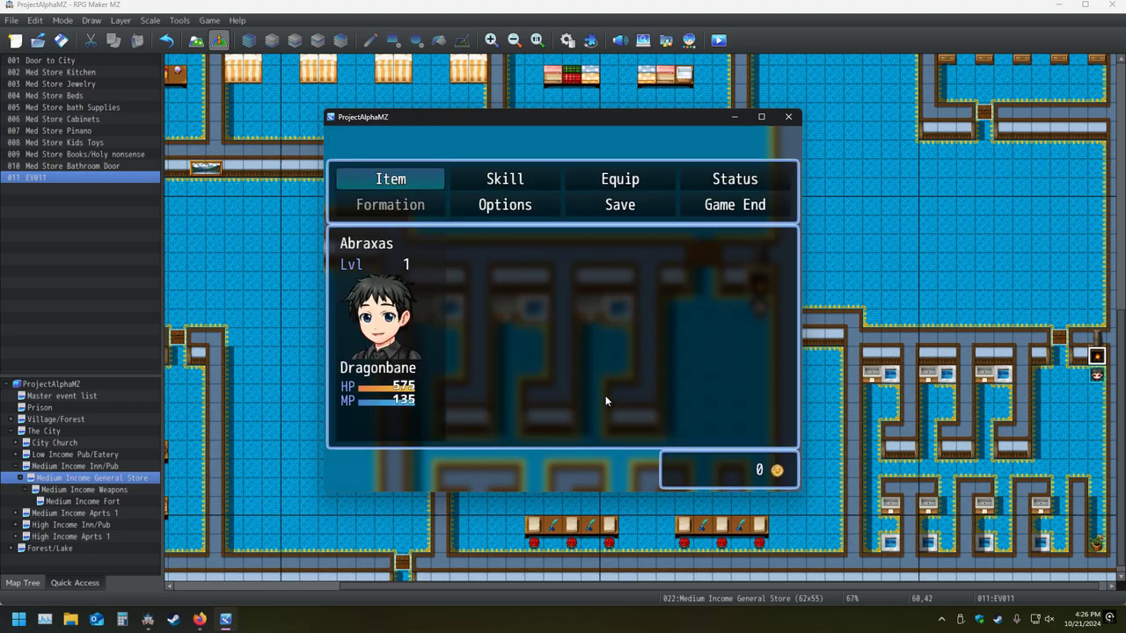
key("Escape")
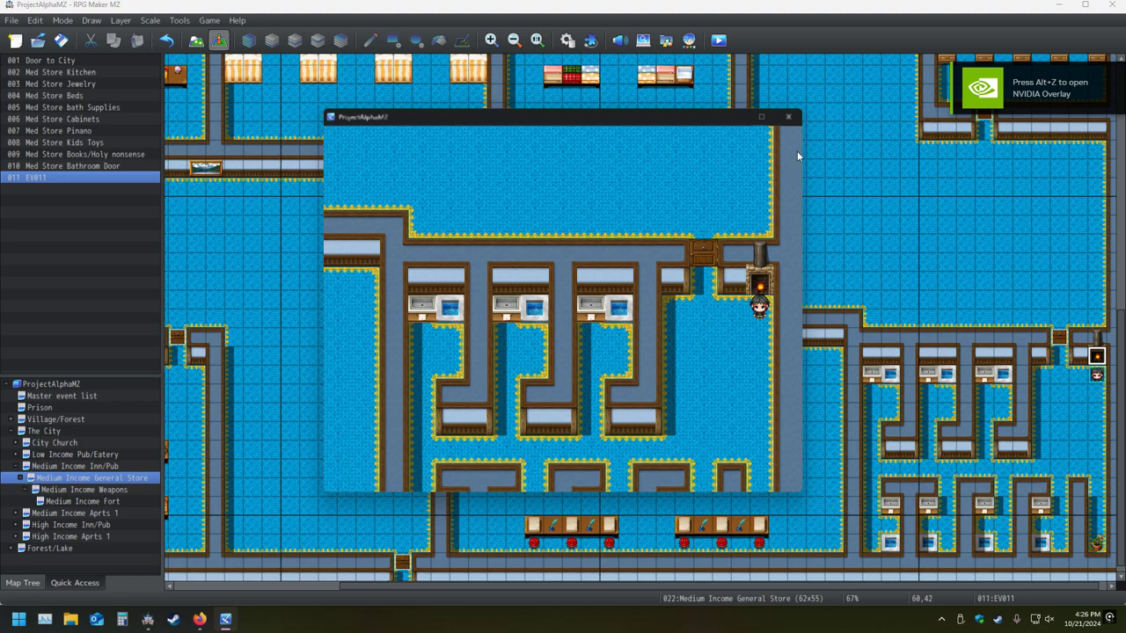
left_click(789, 117)
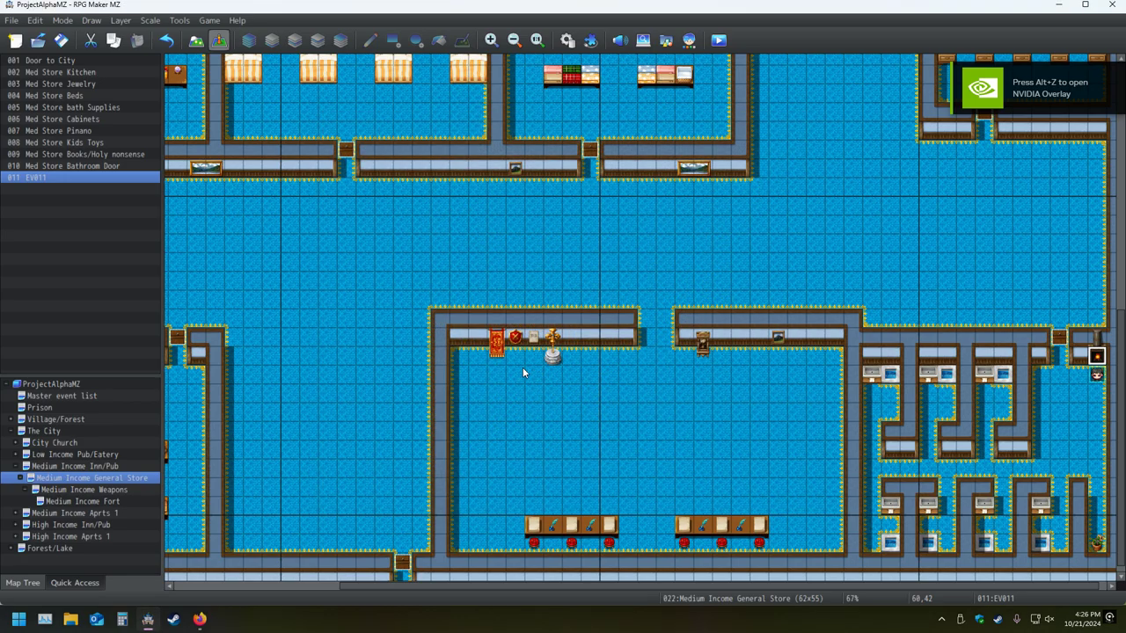
Remove the player's starting position from the tile directly below the fireplace on the Medium Income General Store map
left_click(1090, 376)
key("alt+Tab")
key("alt+Tab")
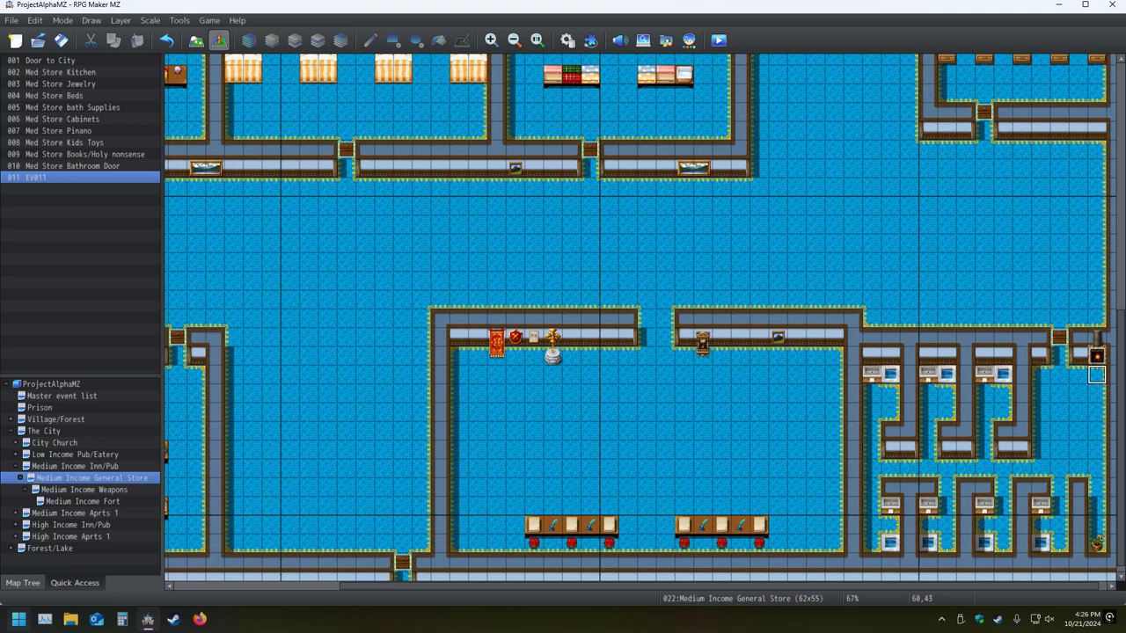
Look over the Medium Income Weapons map, including its western rooms, and return to the Medium Income General Store map
left_click(61, 490)
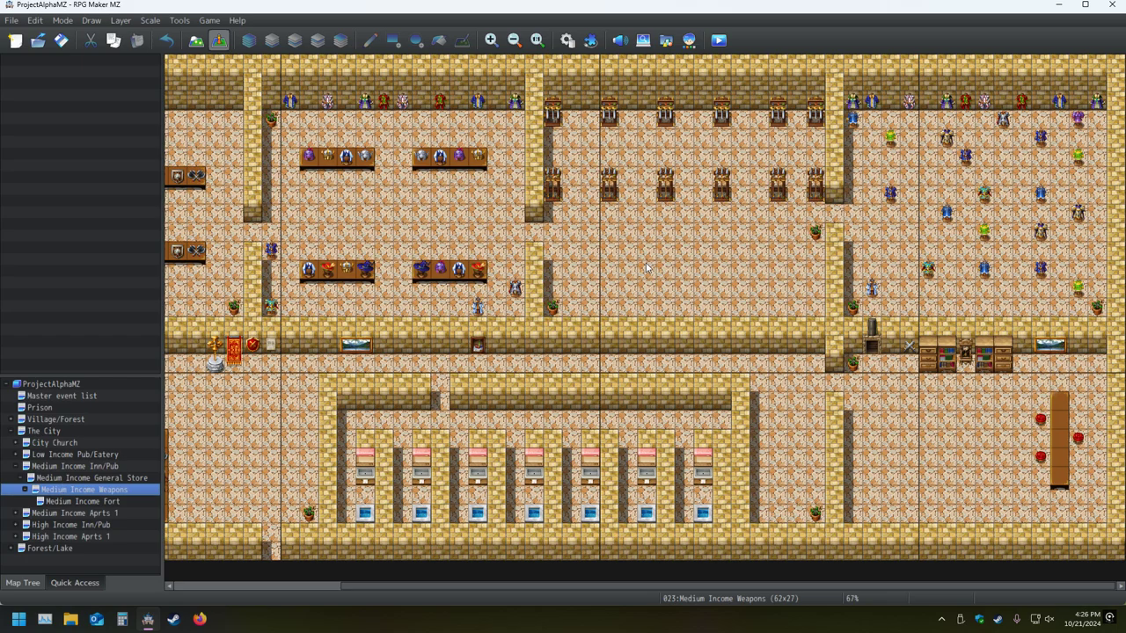
scroll(630, 259, "left", 5)
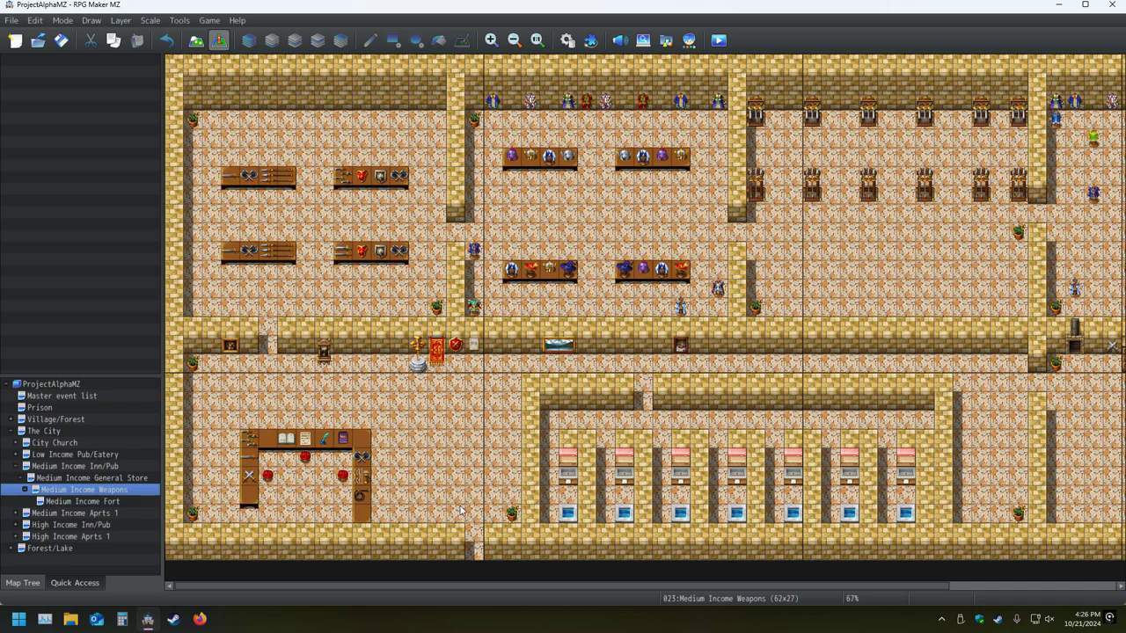
left_click(146, 478)
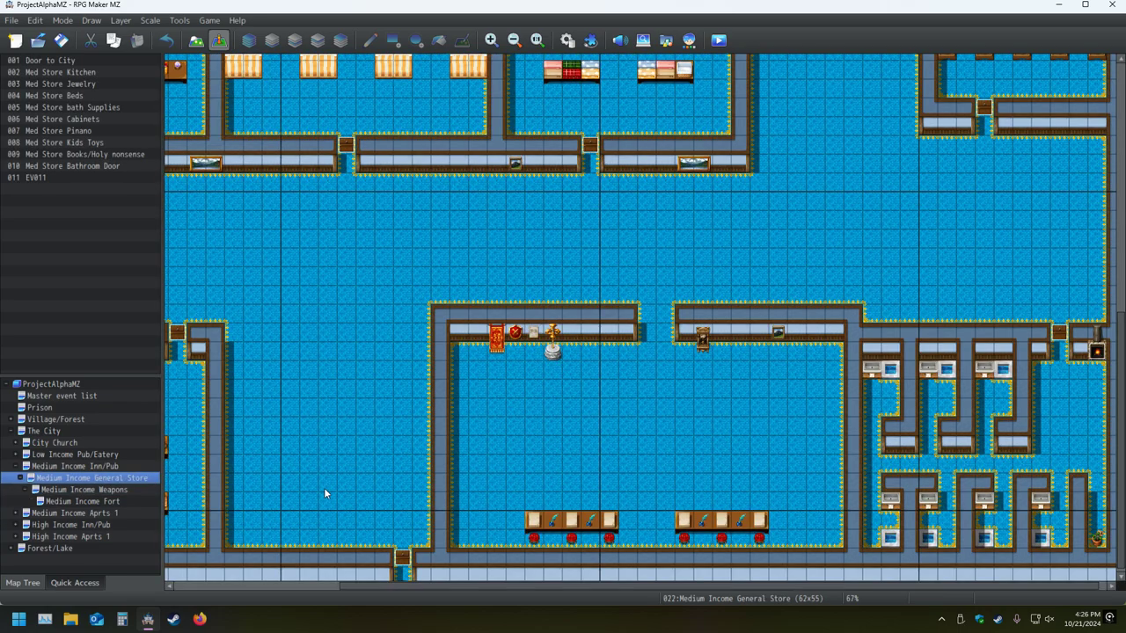
Open the Door to City event's Transfer Player command and display its destination on The City map
double_click(403, 557)
left_click(599, 476)
right_click(600, 476)
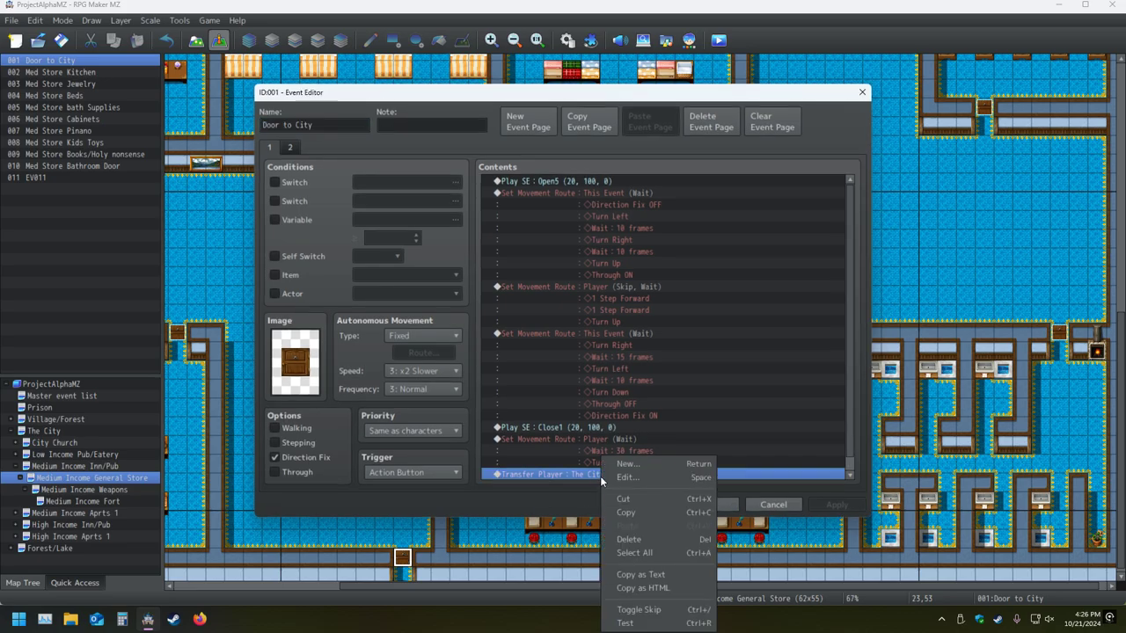
left_click(629, 478)
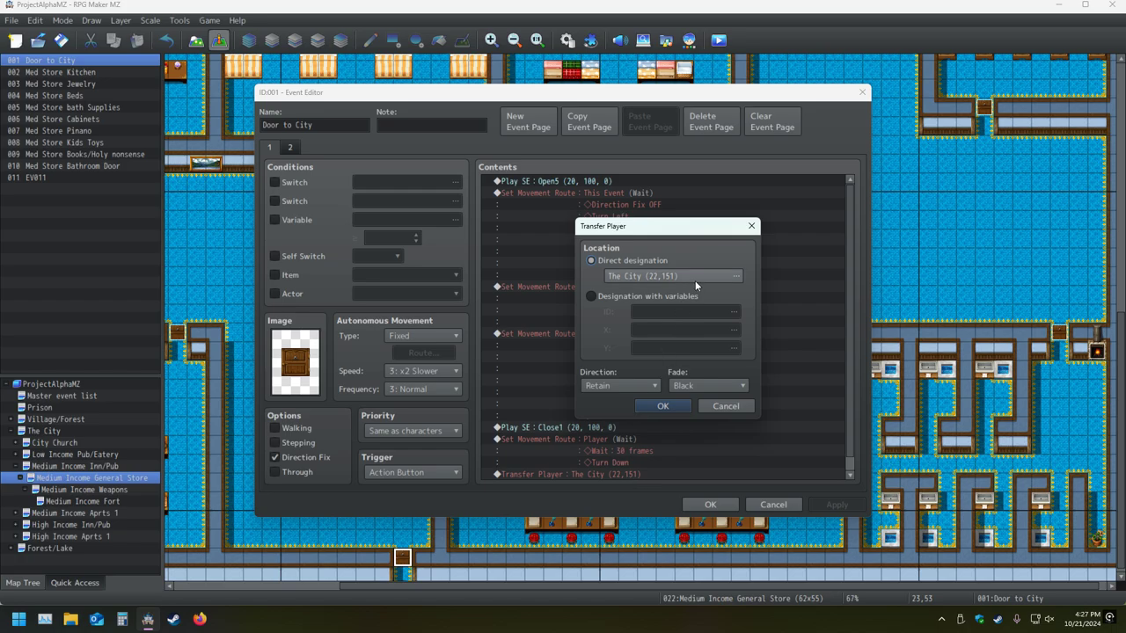
left_click(737, 275)
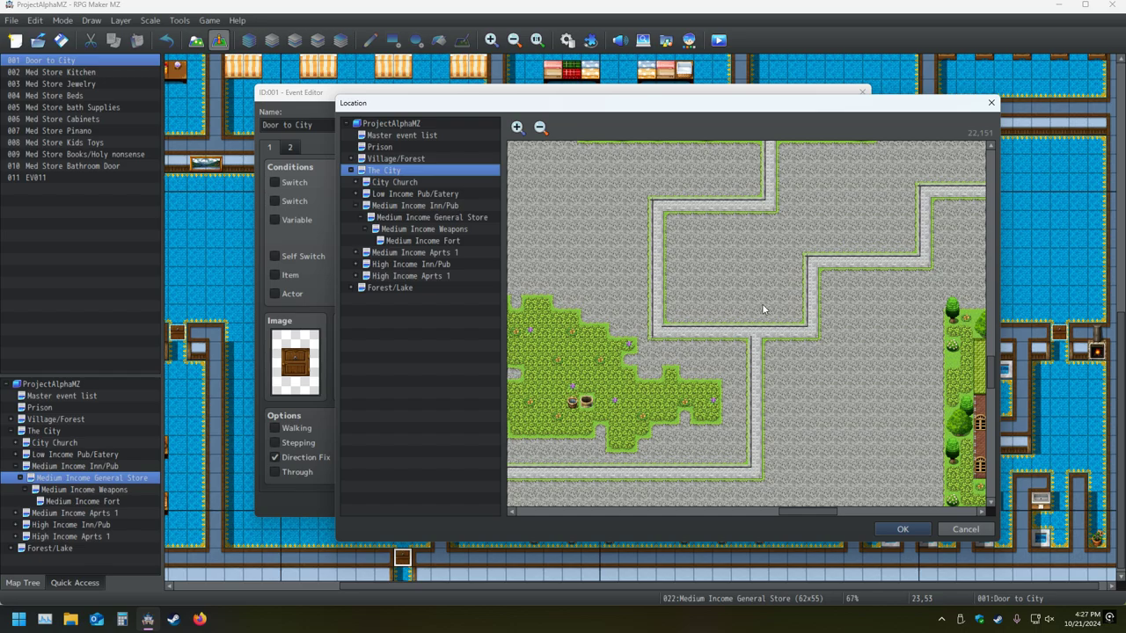
Examine the buildings around the transfer destination on The City map, then accept the location and close the Door to City event
left_click(541, 128)
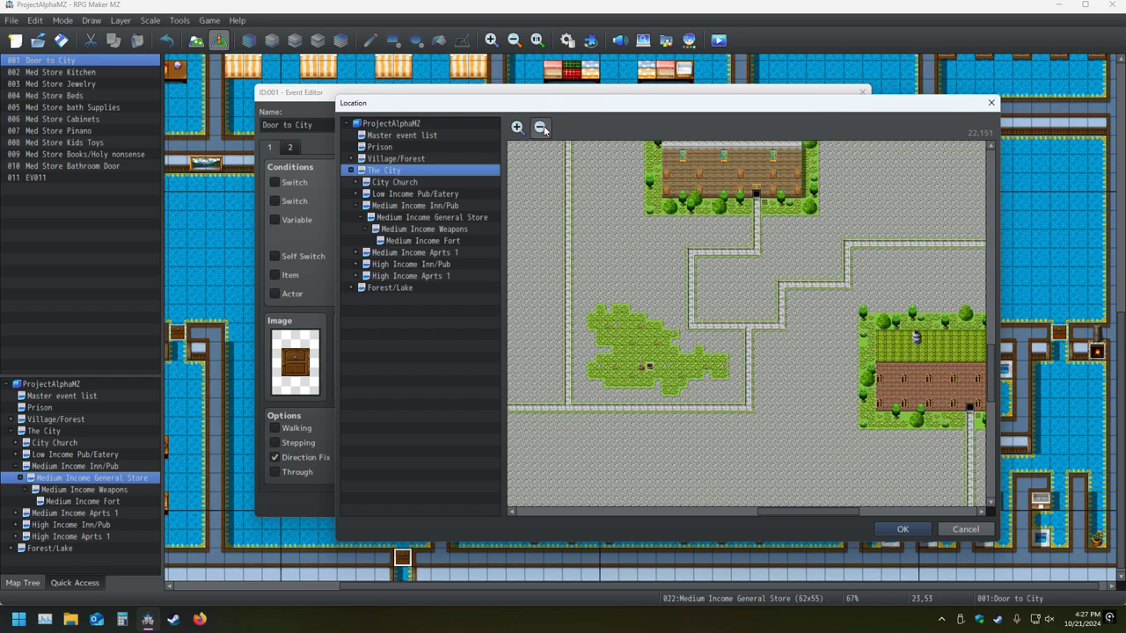
left_click(541, 127)
middle_click_drag(794, 317, 682, 310)
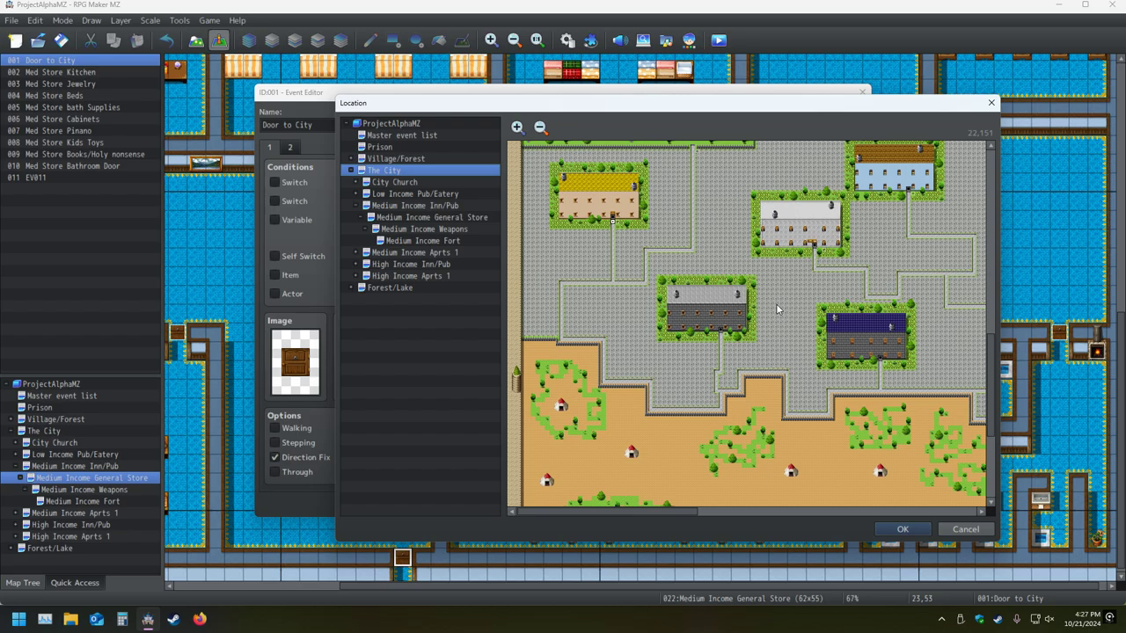
scroll(775, 308, "up", 1)
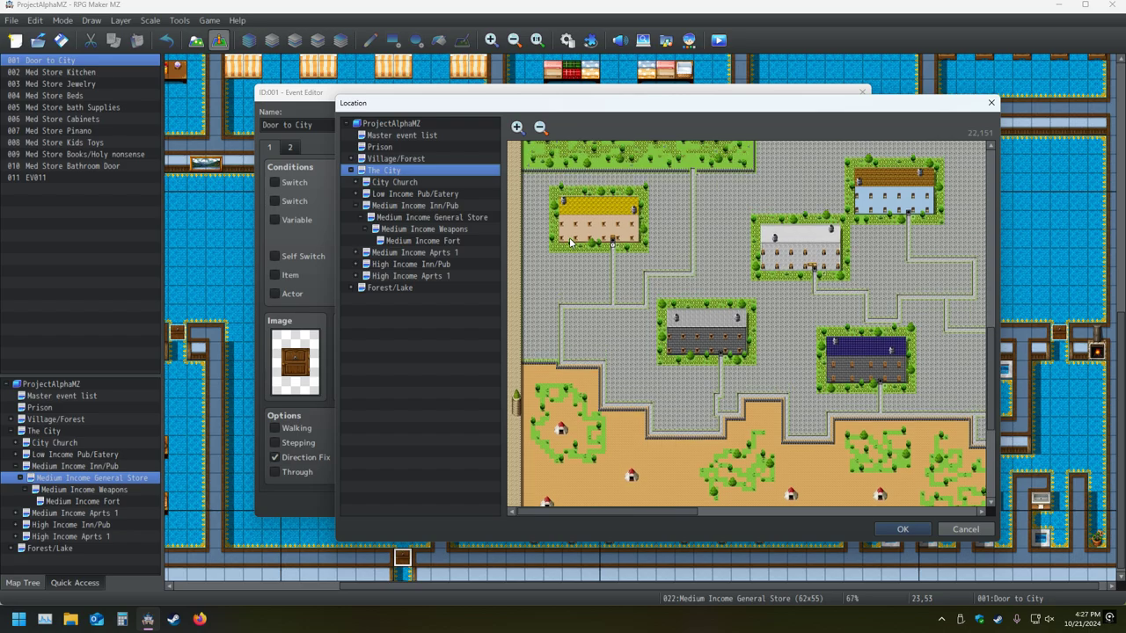
scroll(623, 247, "up", 1)
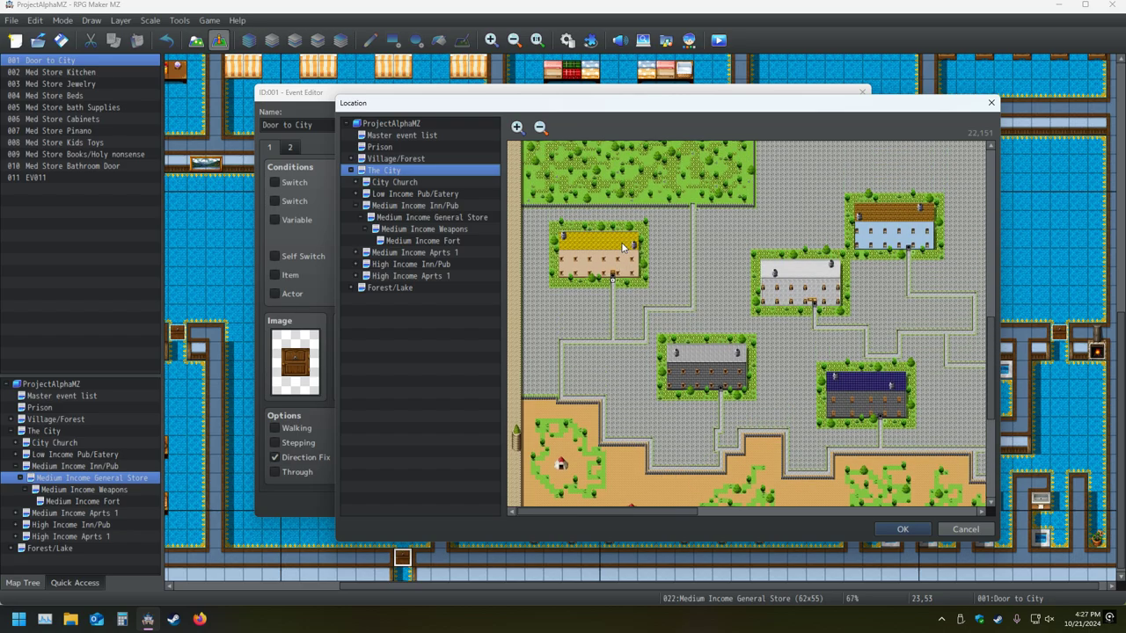
left_click(517, 128)
left_click(519, 128)
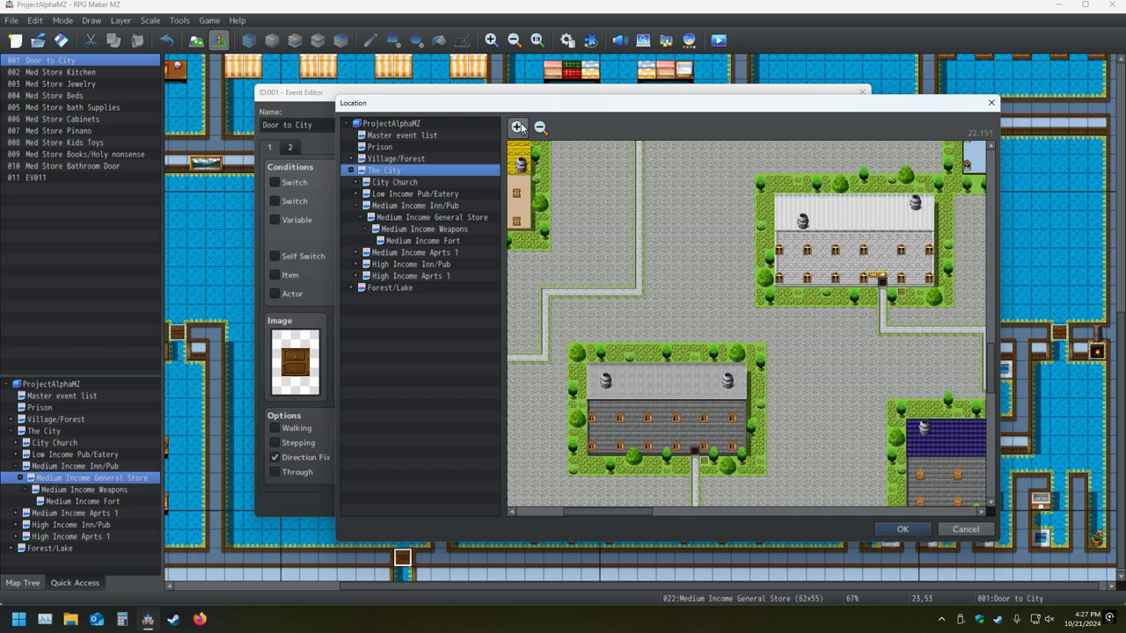
scroll(642, 208, "left", 4)
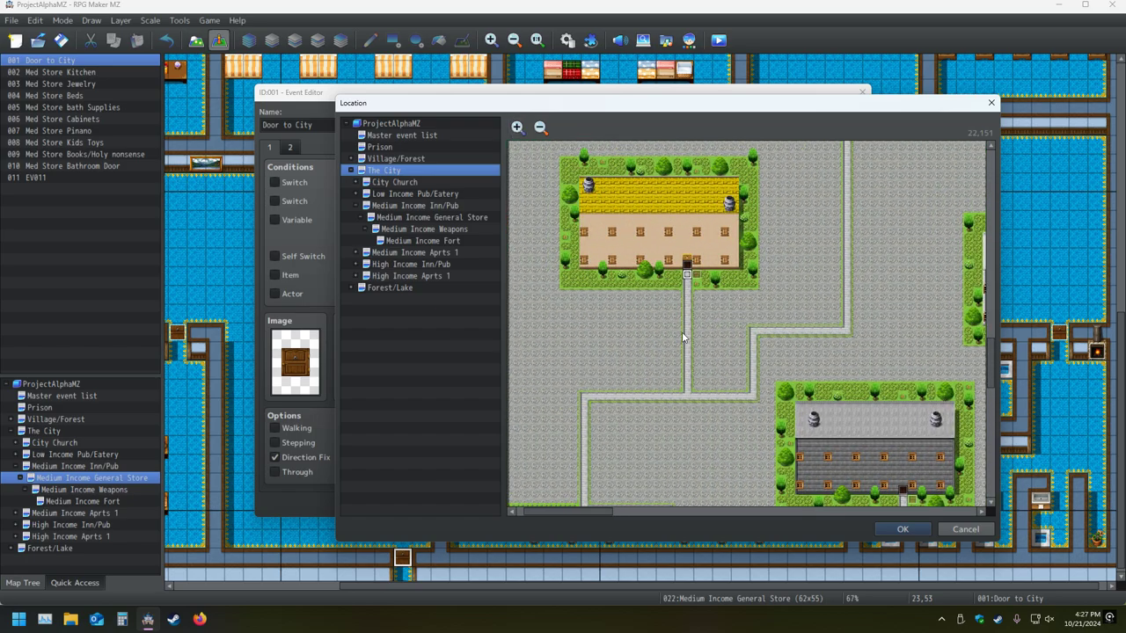
left_click(911, 531)
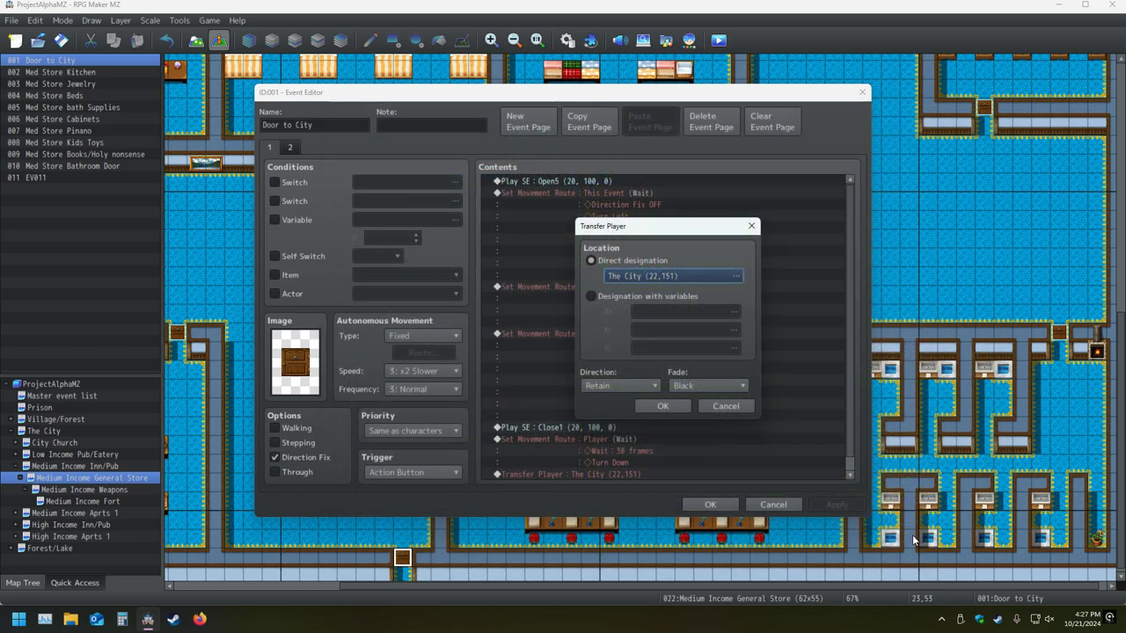
left_click(664, 407)
left_click(716, 505)
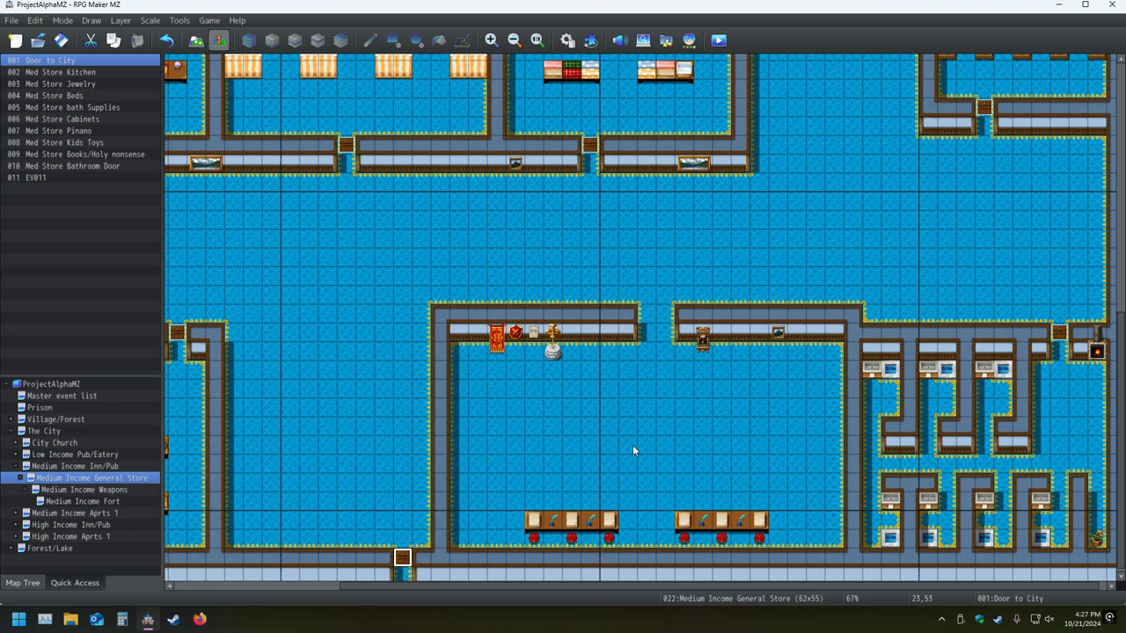
Reopen the Door to City event and bring up the destination map of its Transfer Player command again
double_click(405, 559)
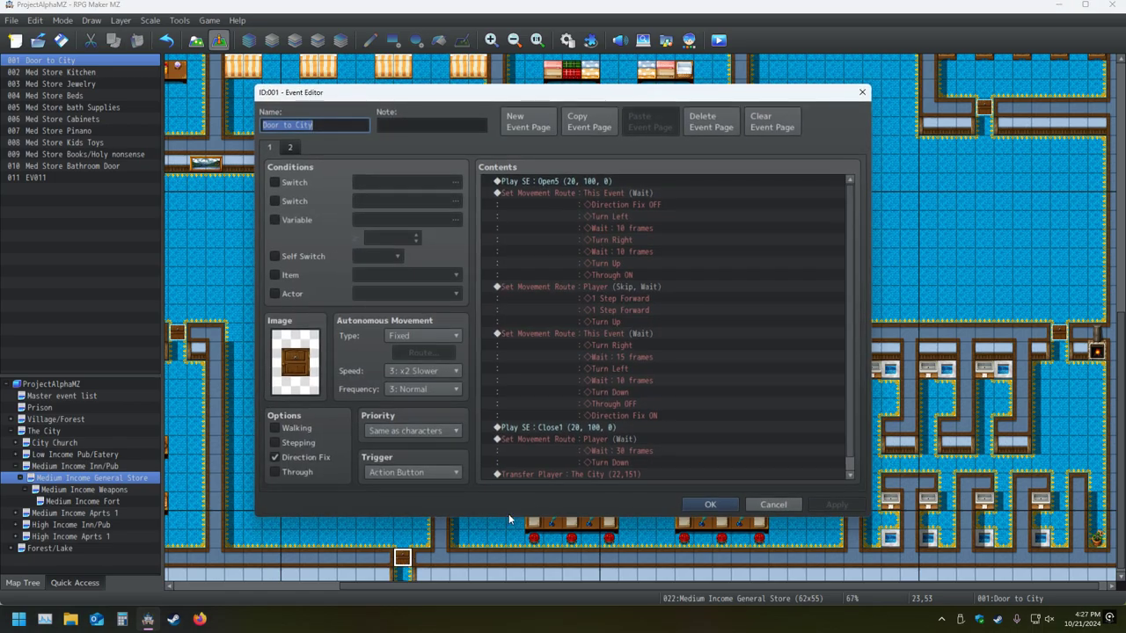
left_click(604, 476)
right_click(604, 475)
left_click(628, 475)
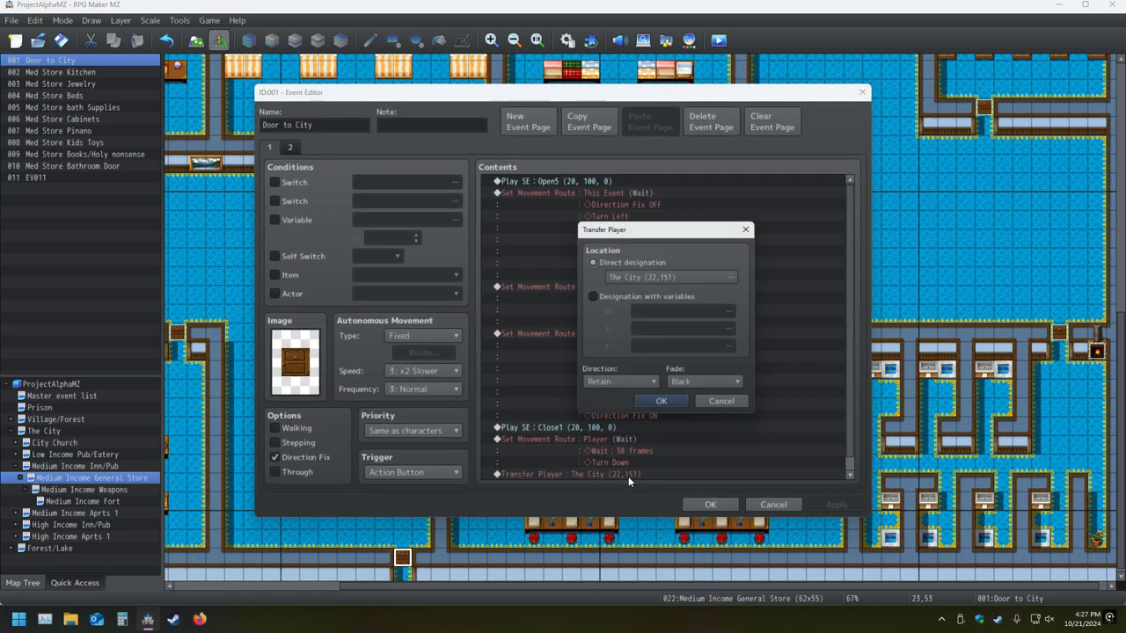
left_click(733, 279)
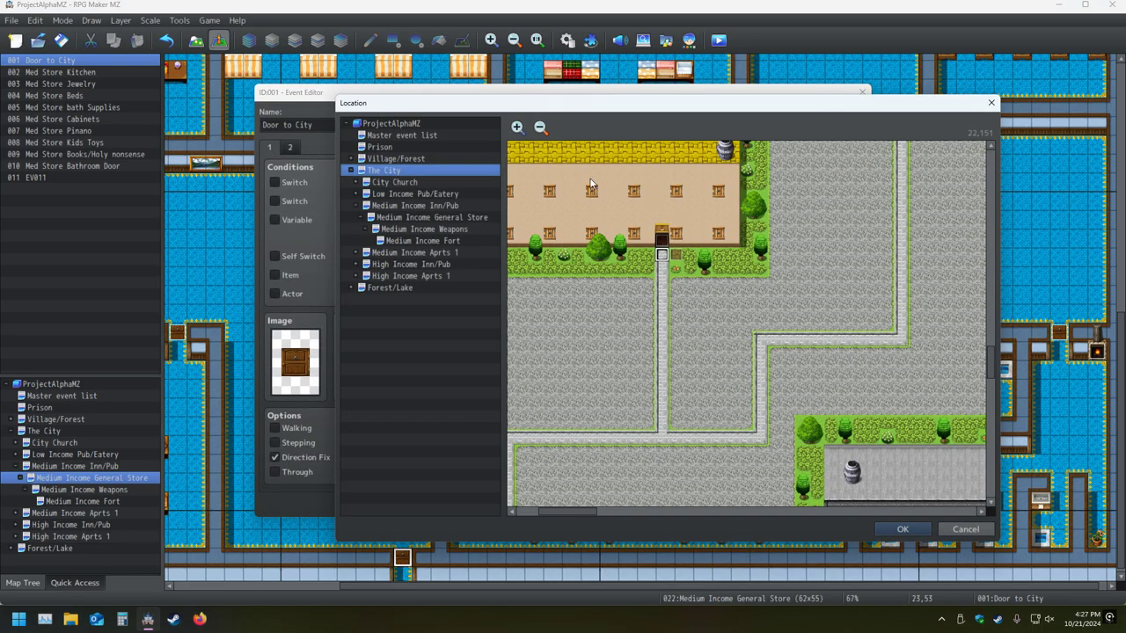
Examine the available zoom levels of The City map in the transfer location picker
left_click(539, 128)
left_click(517, 128)
left_click(539, 127)
left_click(539, 127)
left_click(539, 128)
left_click(539, 127)
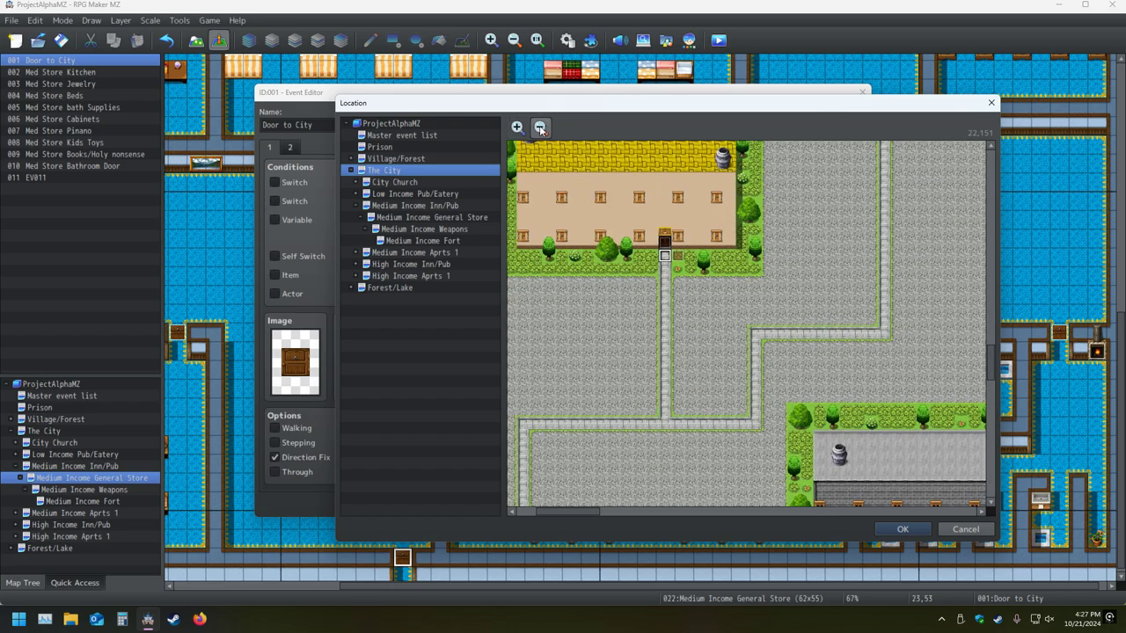
left_click(539, 127)
left_click(539, 127)
left_click(539, 127)
left_click(539, 128)
left_click(519, 128)
left_click(518, 128)
Search Windows for "ace" and launch RPG Maker VX Ace
left_click(18, 620)
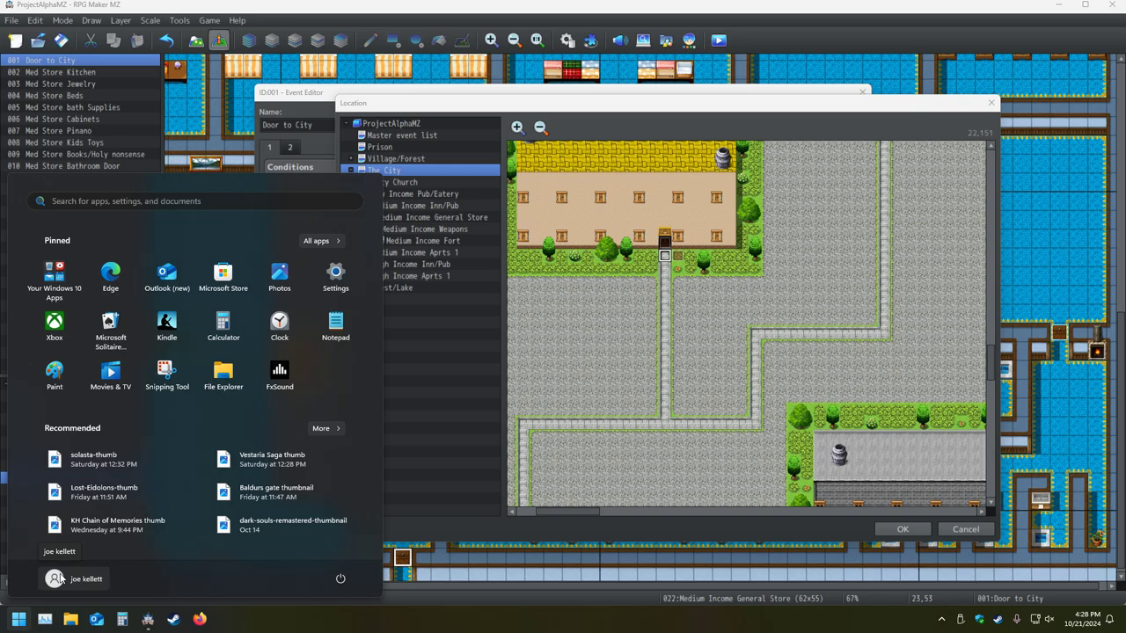
type("ace")
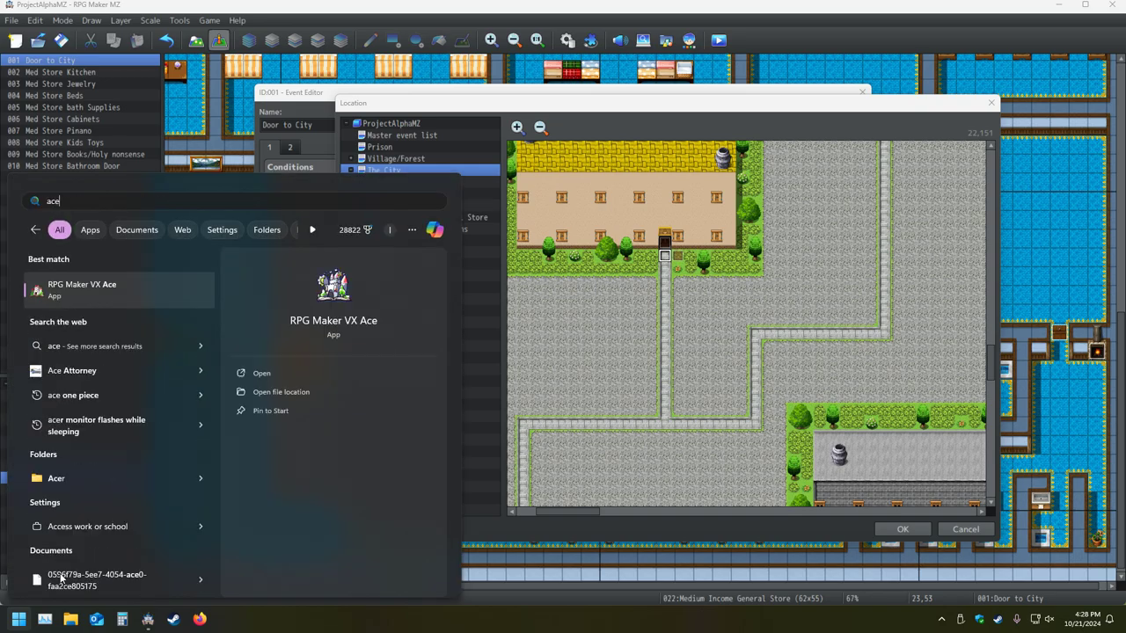
key("Return")
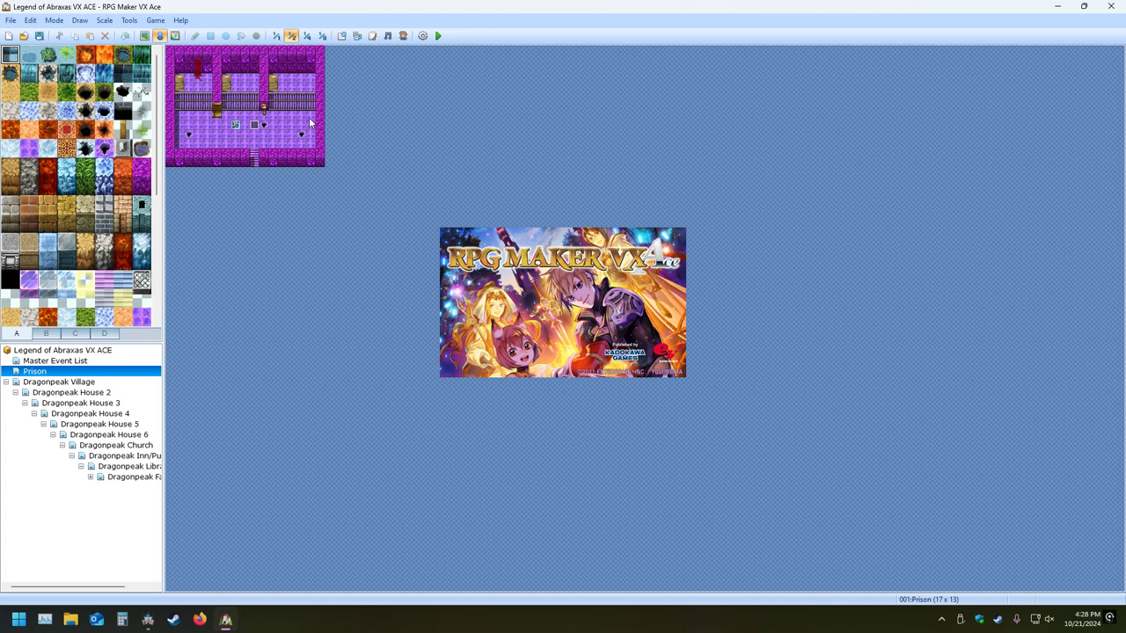
Start a new event on the Prison map with a Transfer Player command and bring up its destination location picker
double_click(272, 125)
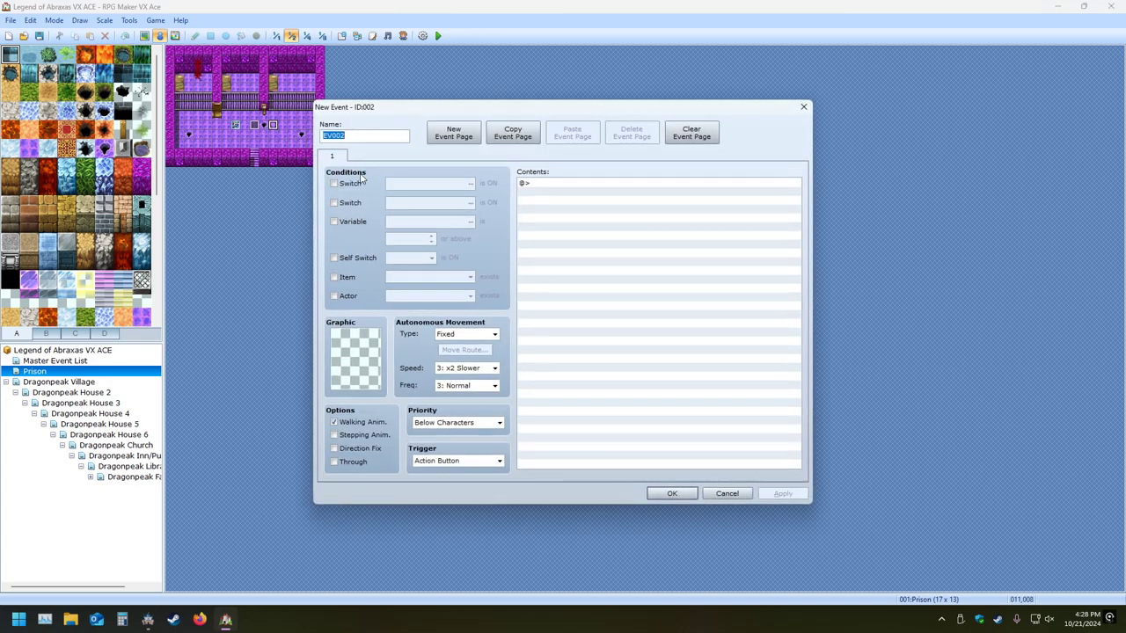
double_click(564, 187)
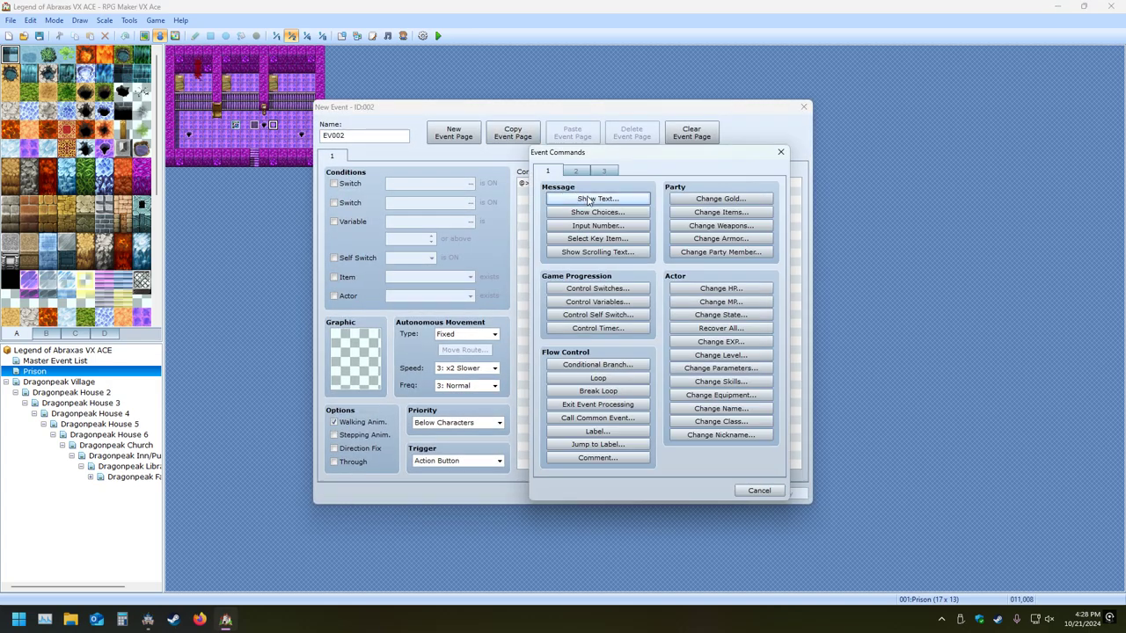
left_click(577, 171)
left_click(597, 199)
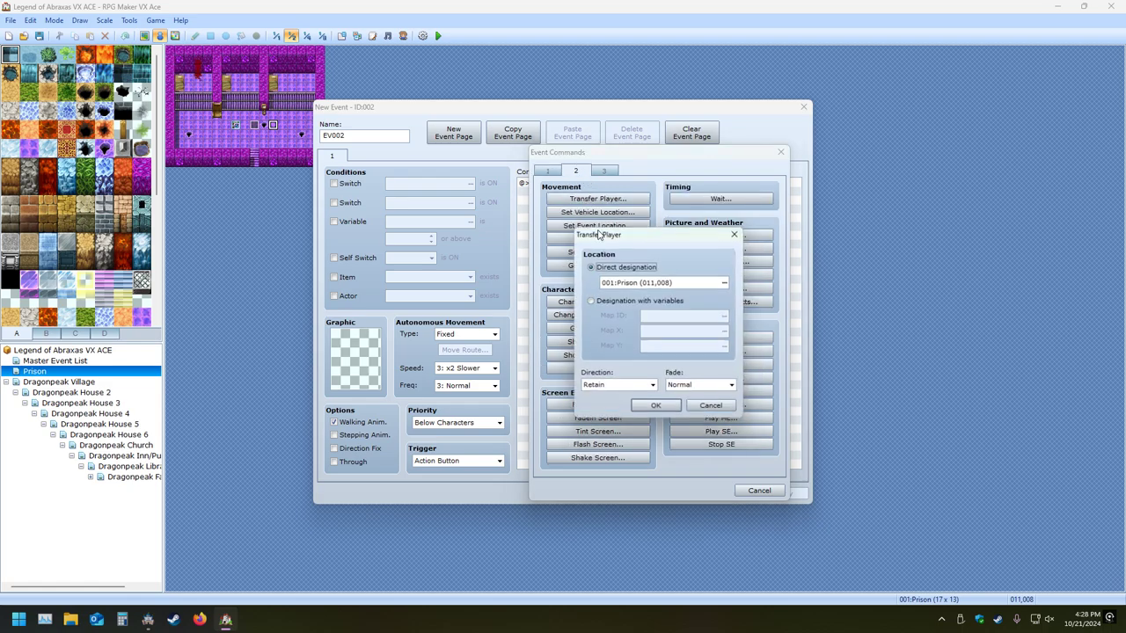
left_click(717, 282)
left_click(726, 282)
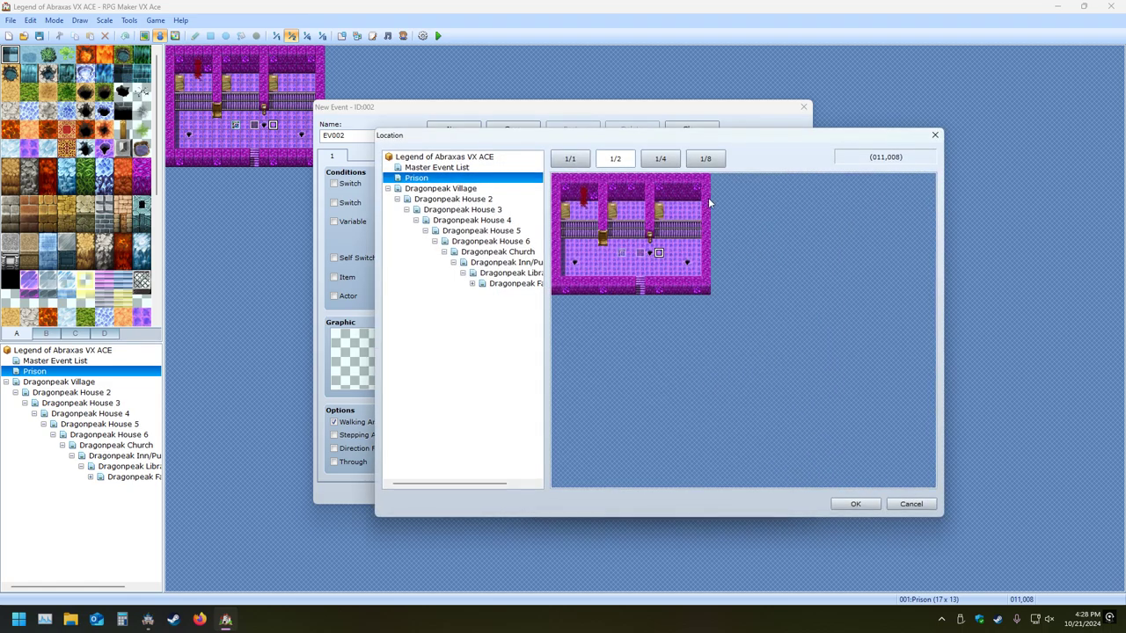
View the Prison map in the location picker at the 1/4, 1/8, 1/2 and 1/1 zoom levels
left_click(661, 159)
left_click(705, 159)
left_click(614, 159)
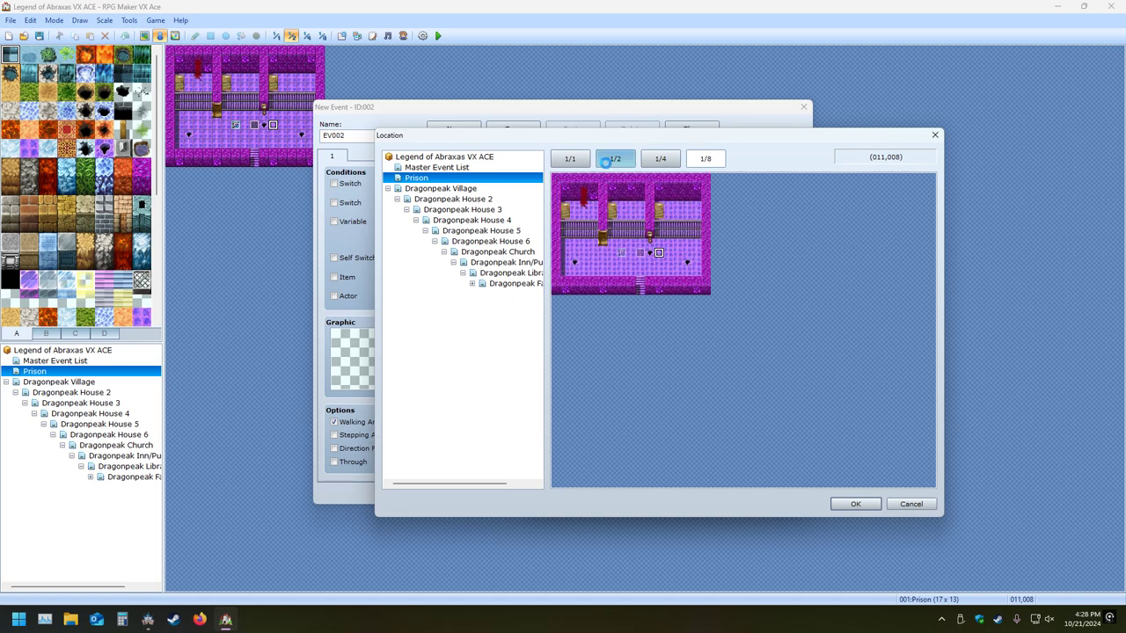
left_click(570, 160)
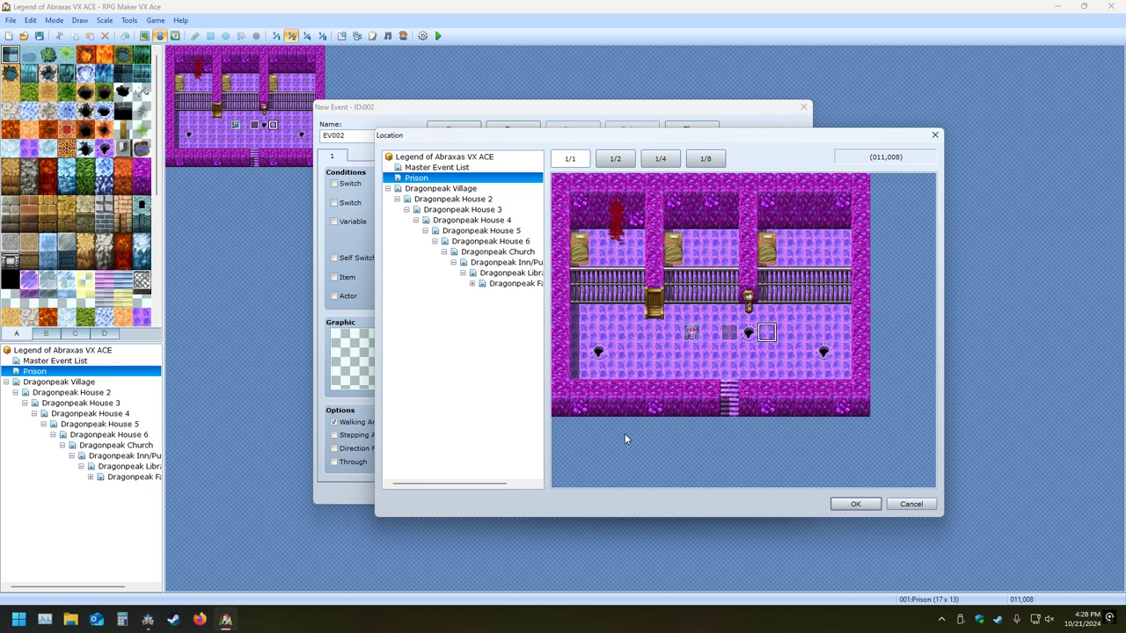
Switch to RPG Maker MZ to try its location picker's zoom, then return to VX Ace and compare the 1/8 zoom level
key("alt+Tab")
left_click(540, 127)
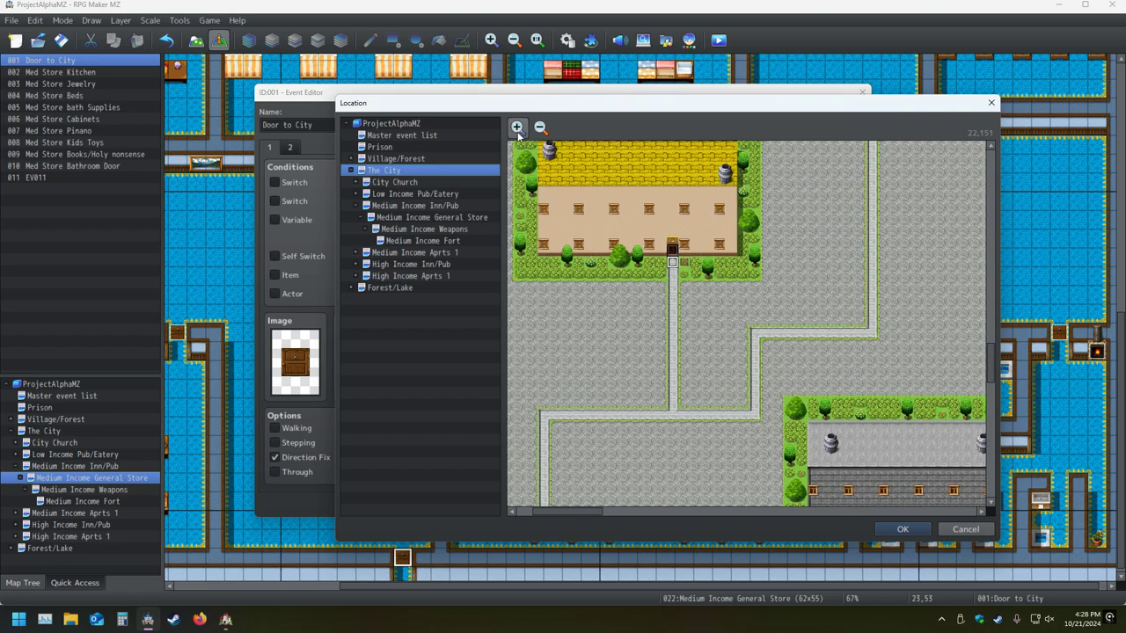
left_click(517, 128)
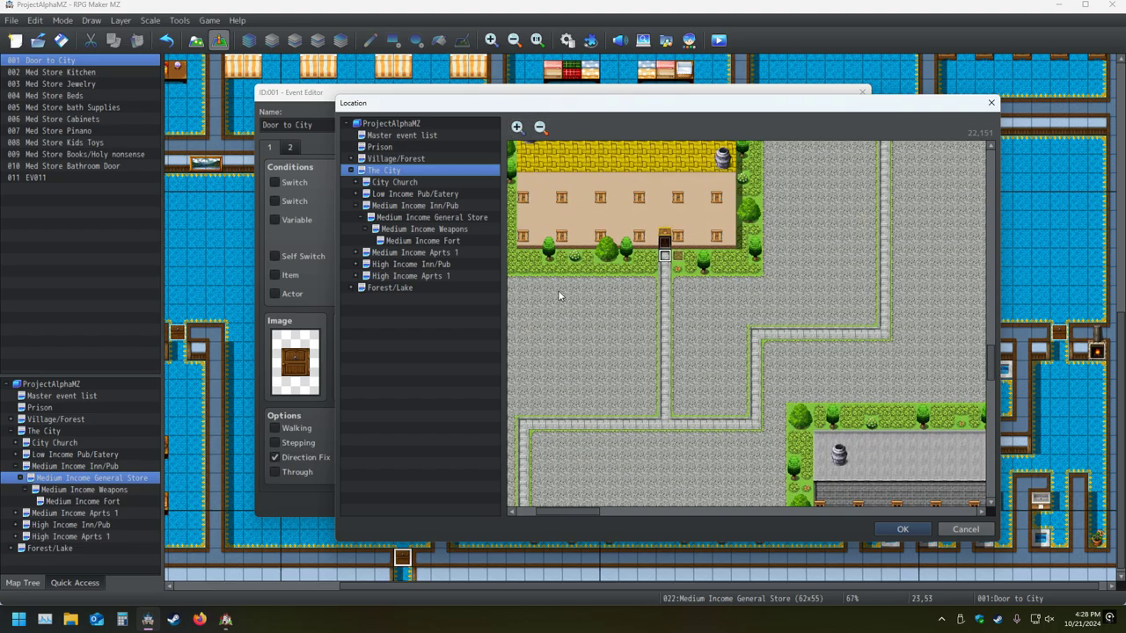
key("alt+Tab")
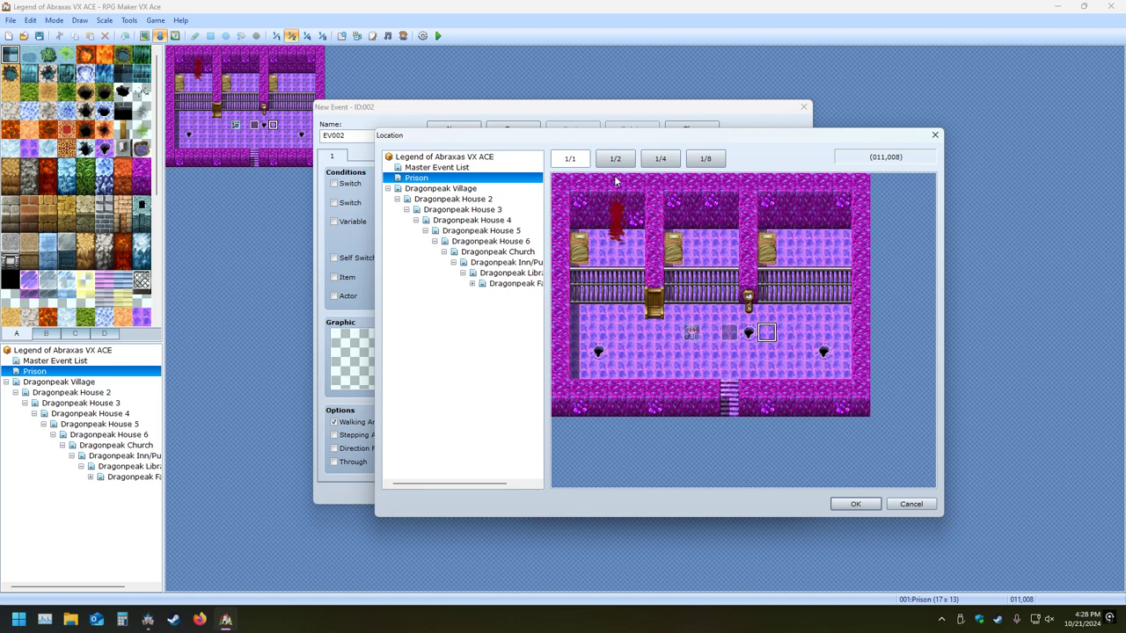
scroll(686, 290, "down", 3)
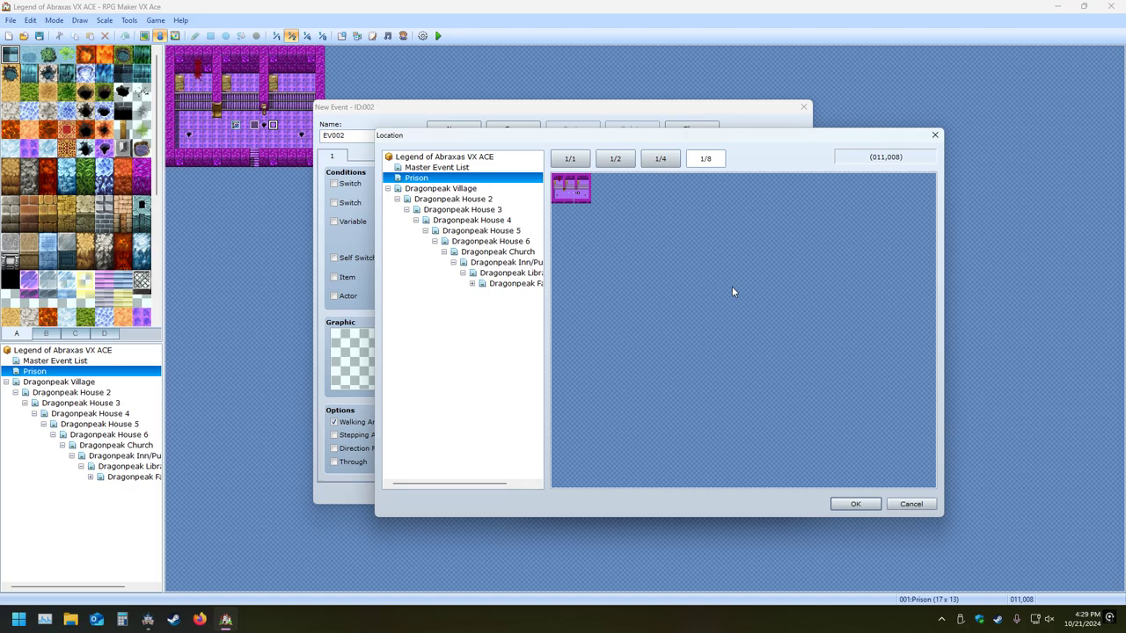
Cancel the new Prison event along with its transfer command and exit RPG Maker VX Ace
key("Escape")
key("Escape")
key("Escape")
key("Escape")
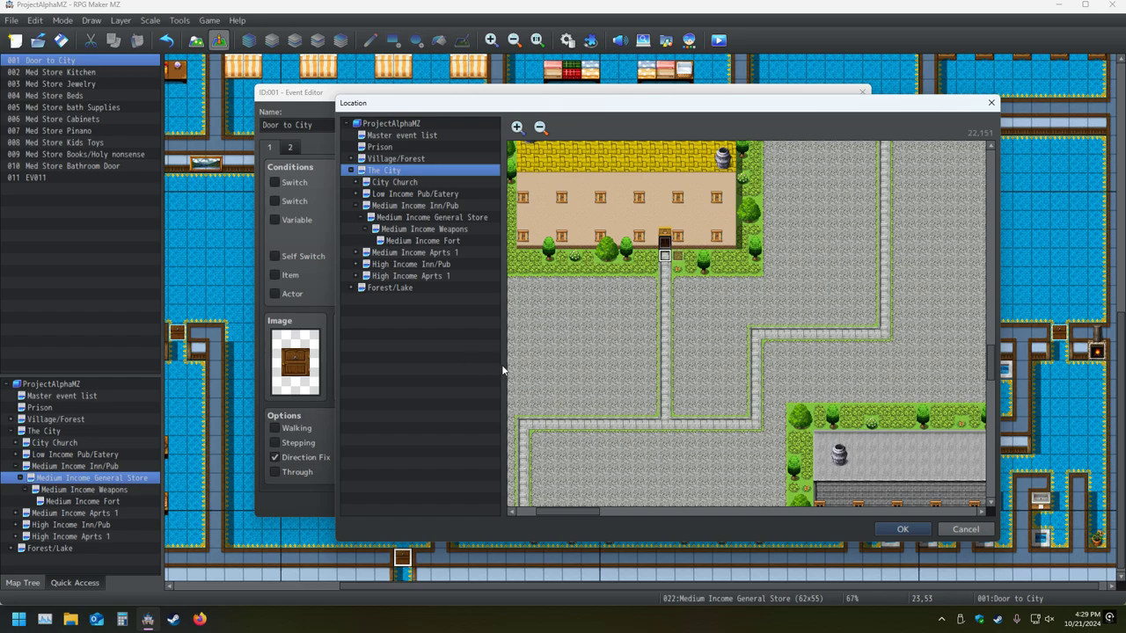
Accept The City transfer destination in RPG Maker MZ and close the Door to City event
key("Return")
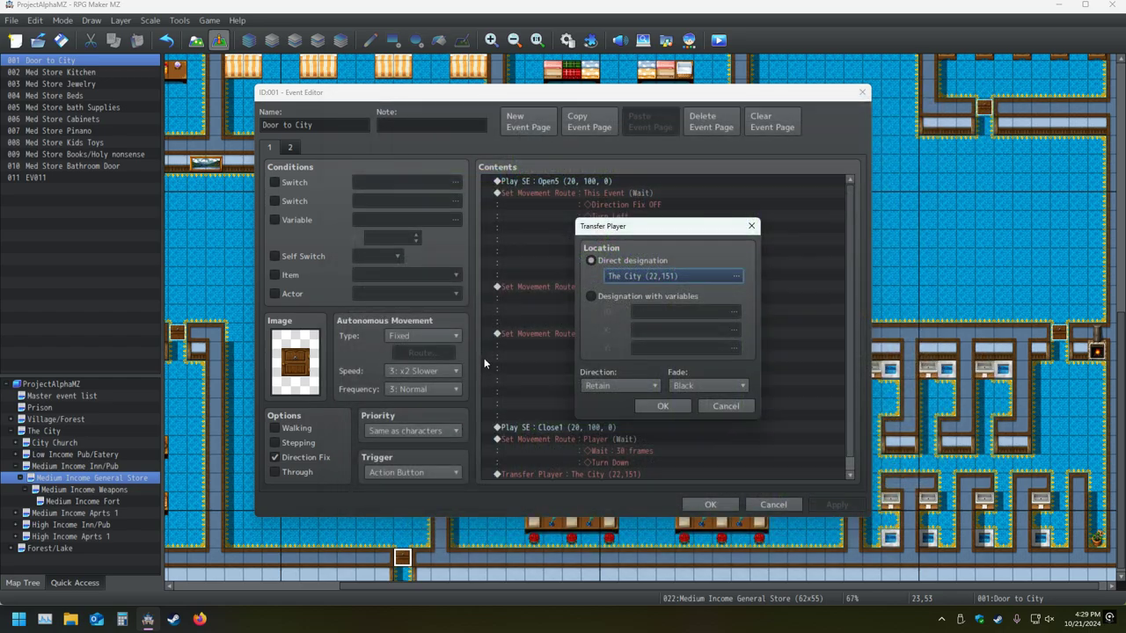
key("Return")
key("Return")
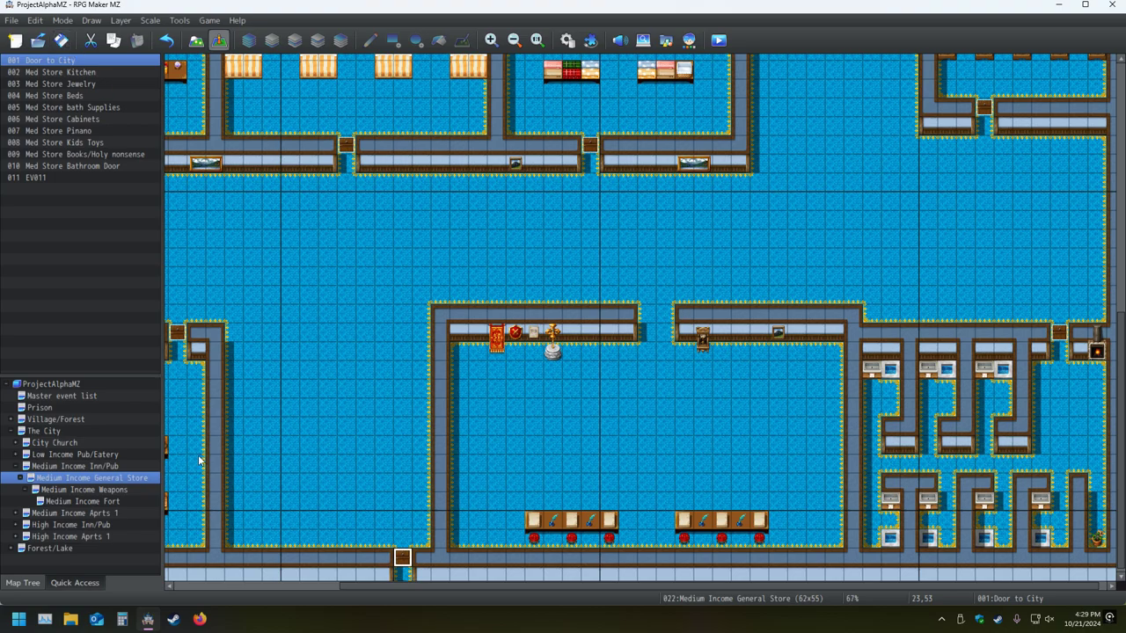
Delete the EV011 flame event from the fireplace beside the Medium Income General Store's bathroom door
left_click(1059, 484)
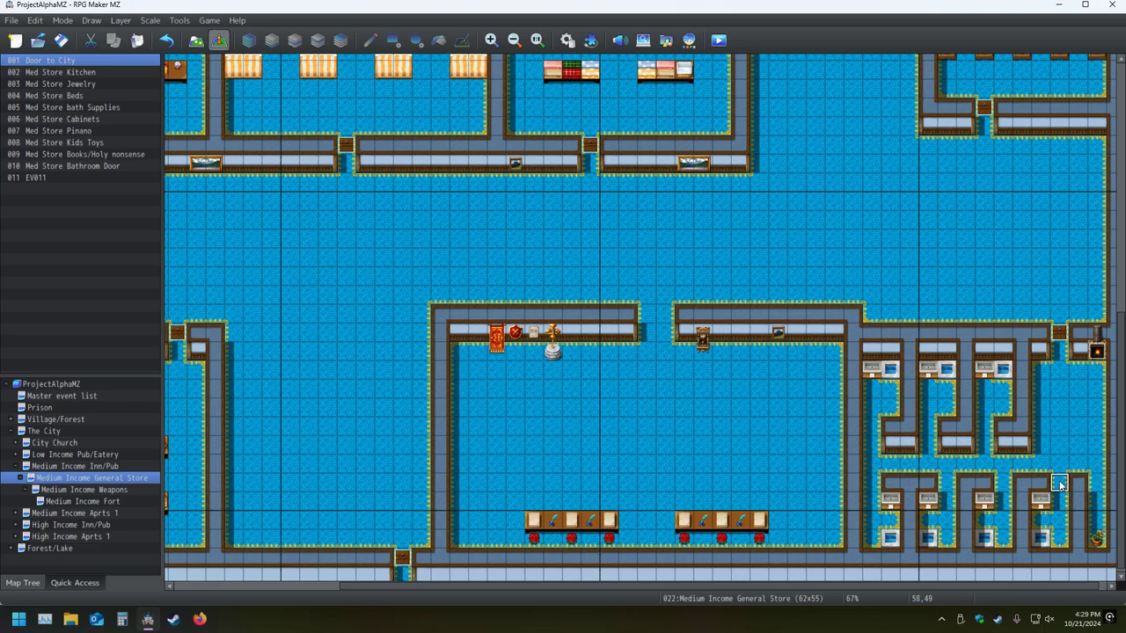
left_click(1058, 335)
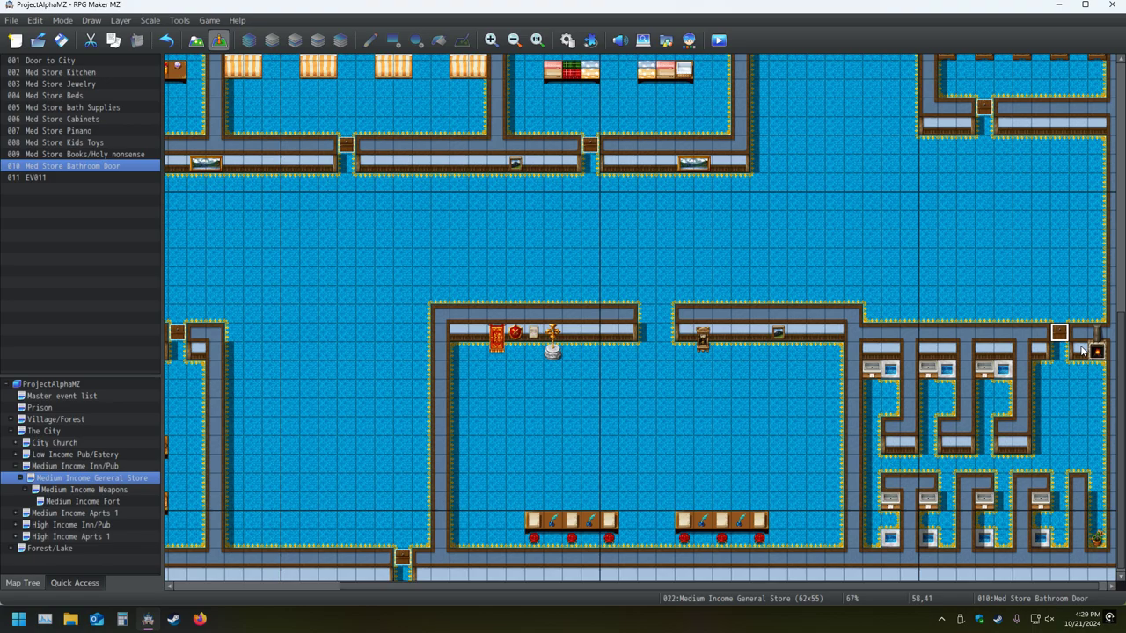
left_click(1098, 351)
key("Delete")
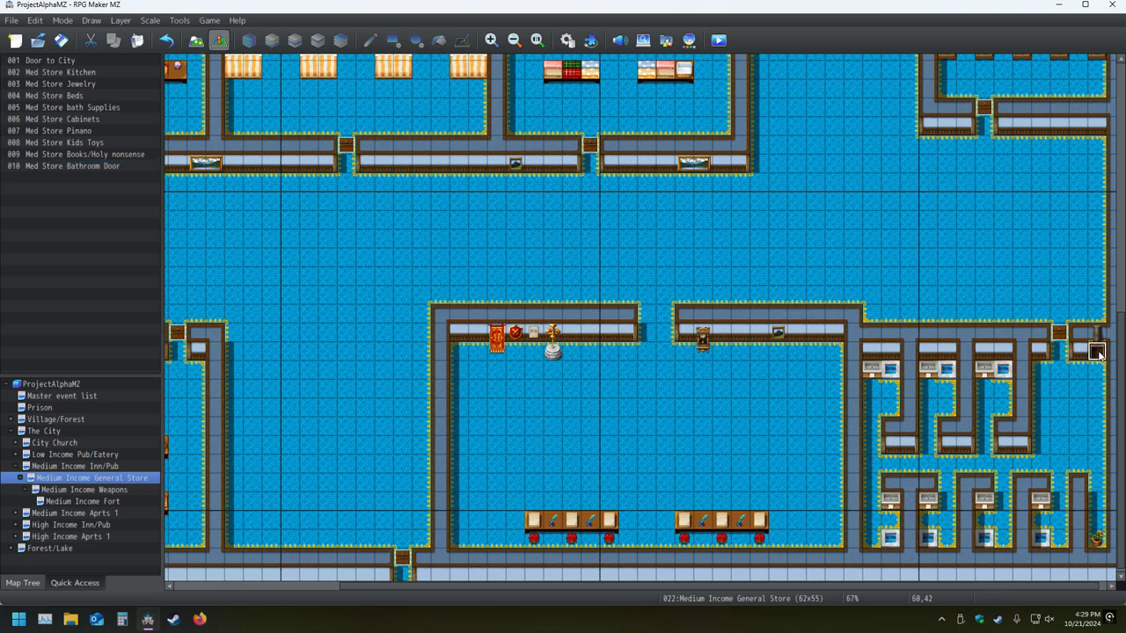
Copy the Med Store Bathroom Door event and paste it into the easternmost lower stall entrance at tile 58,49
left_click(1059, 334)
right_click(1058, 334)
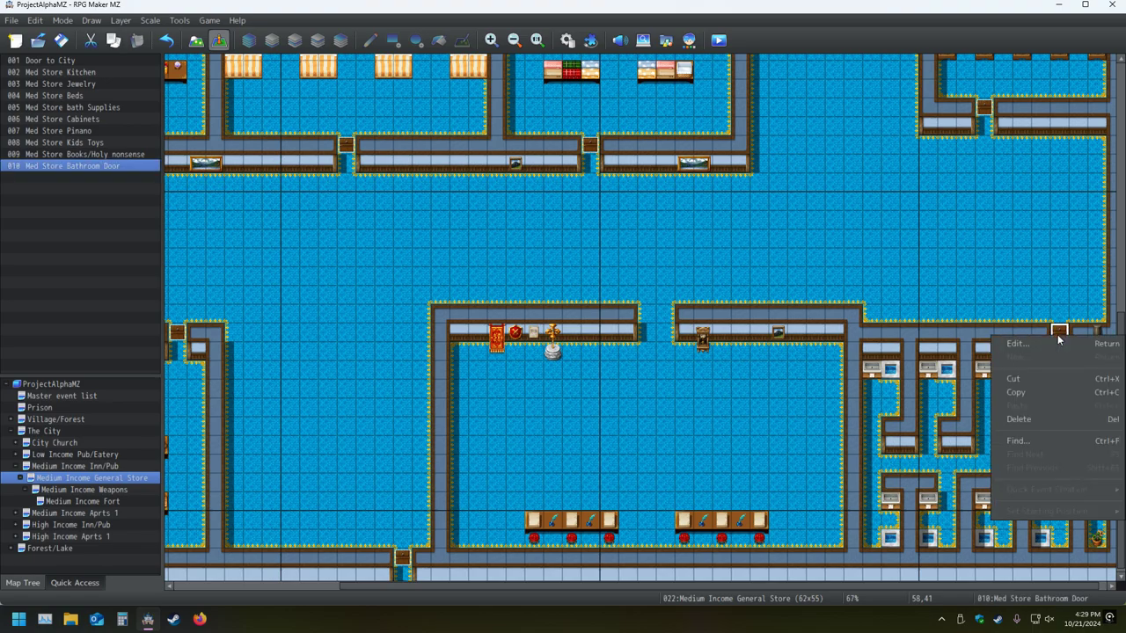
left_click(1062, 392)
left_click(1064, 477)
right_click(1064, 478)
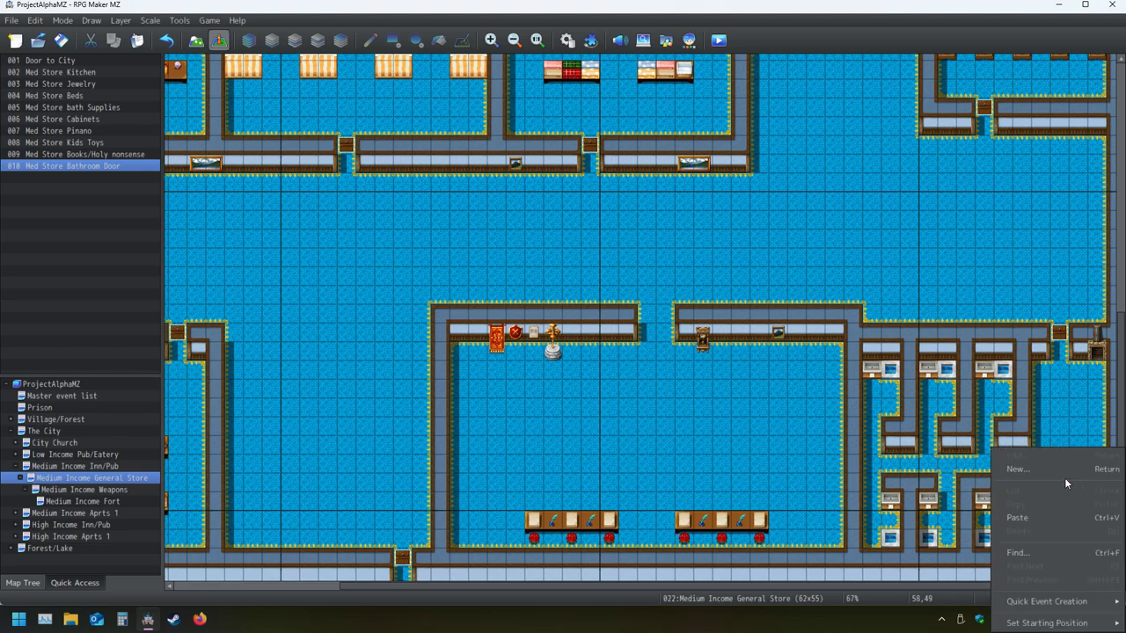
left_click(1050, 517)
Paste the bathroom door event into the other lower stall entrances at tiles 55,49, 52,49 and 48,49
right_click(1005, 482)
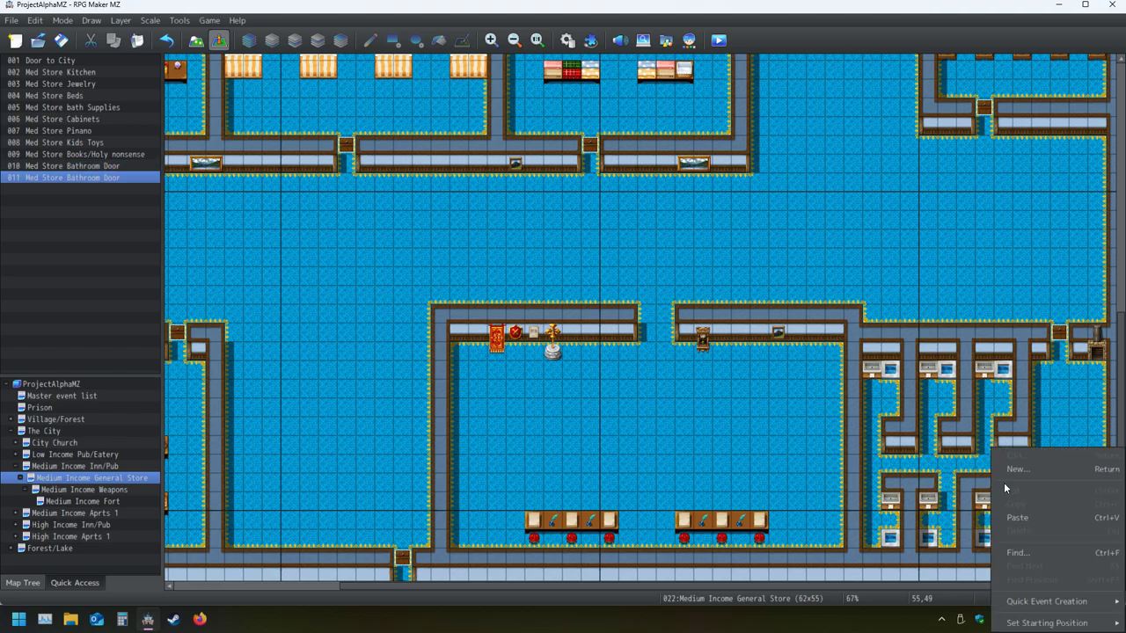
left_click(1010, 524)
left_click(946, 484)
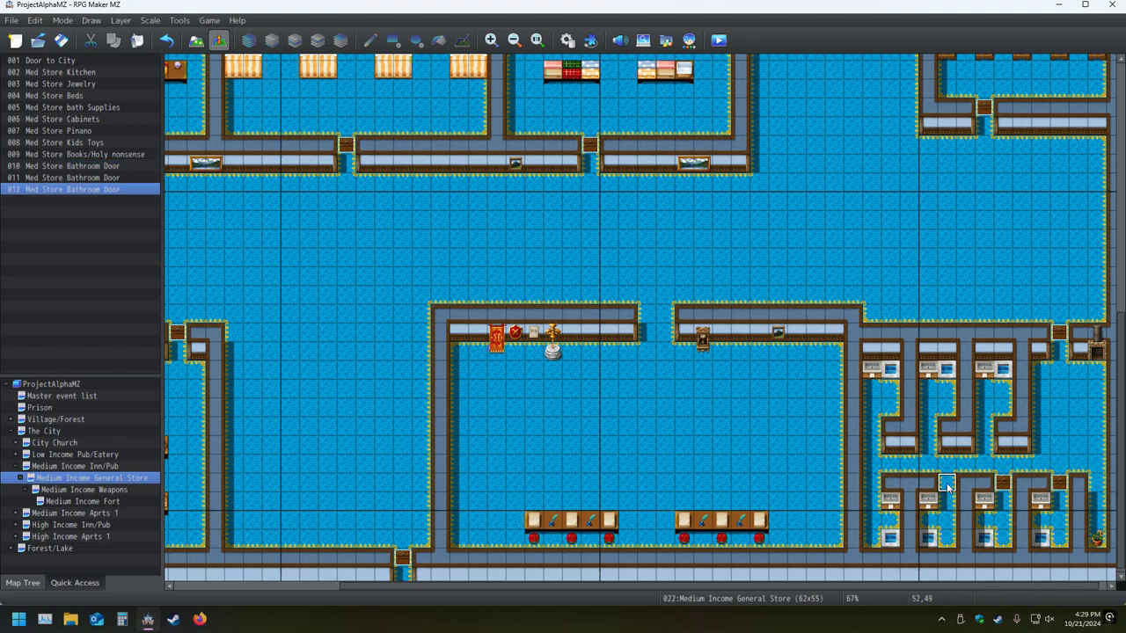
key("ctrl+v")
left_click(872, 483)
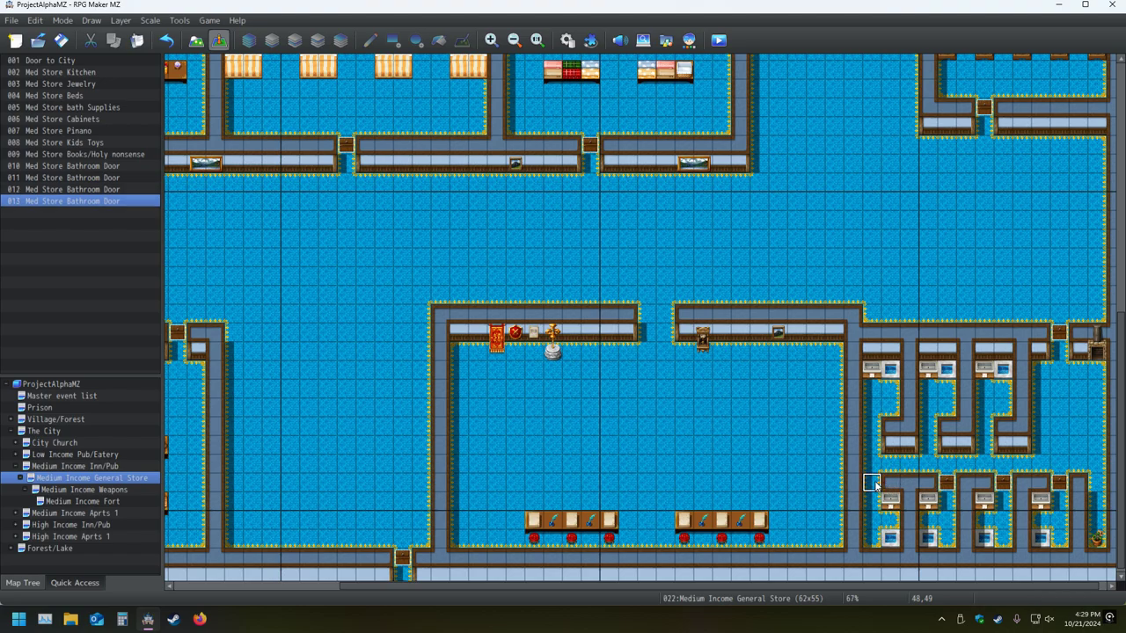
key("ctrl+v")
Paste the bathroom door event into the three entrances of the upper row of bathroom stalls
left_click(873, 427)
key("ctrl+v")
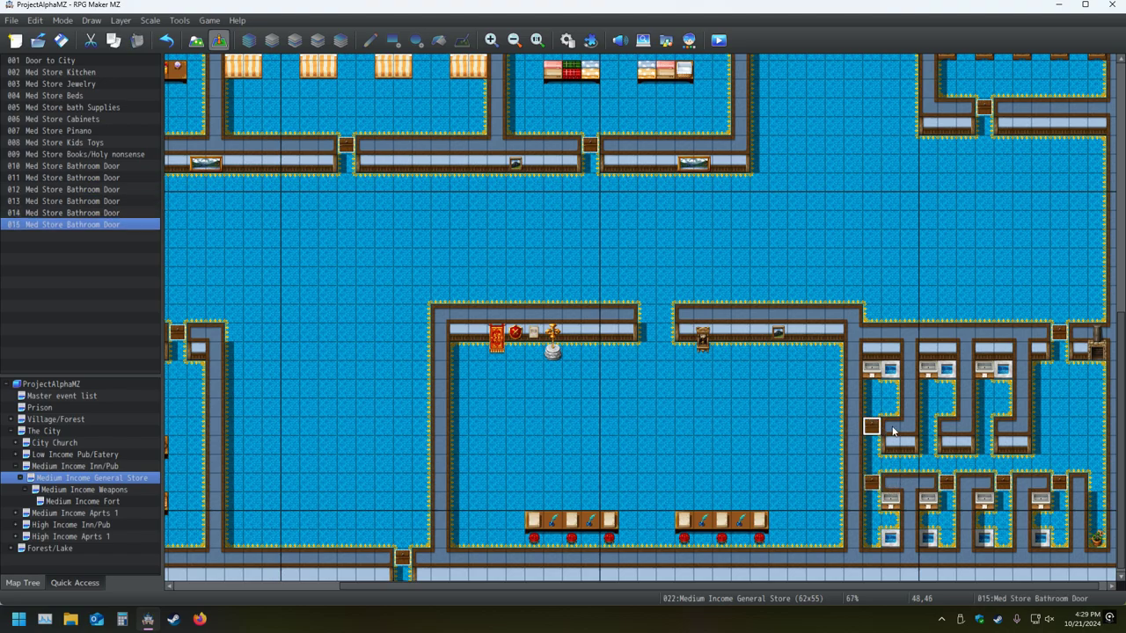
left_click(932, 429)
key("ctrl+v")
left_click(983, 431)
key("ctrl+v")
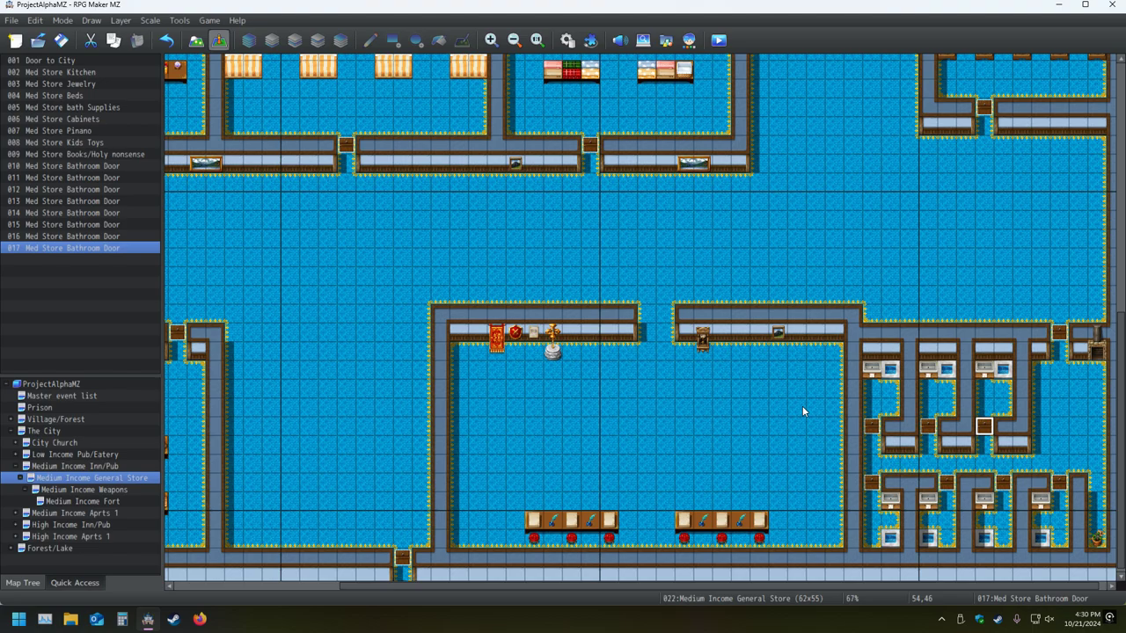
Open the copied Med Store Bathroom Door event at tile 58,49 for editing
double_click(1059, 483)
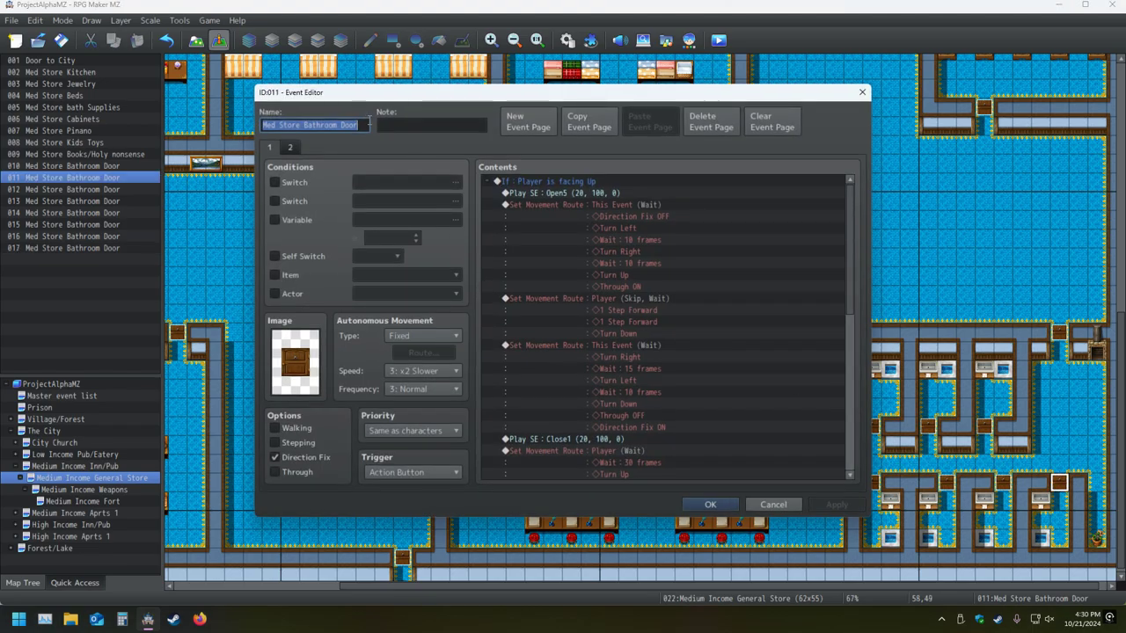